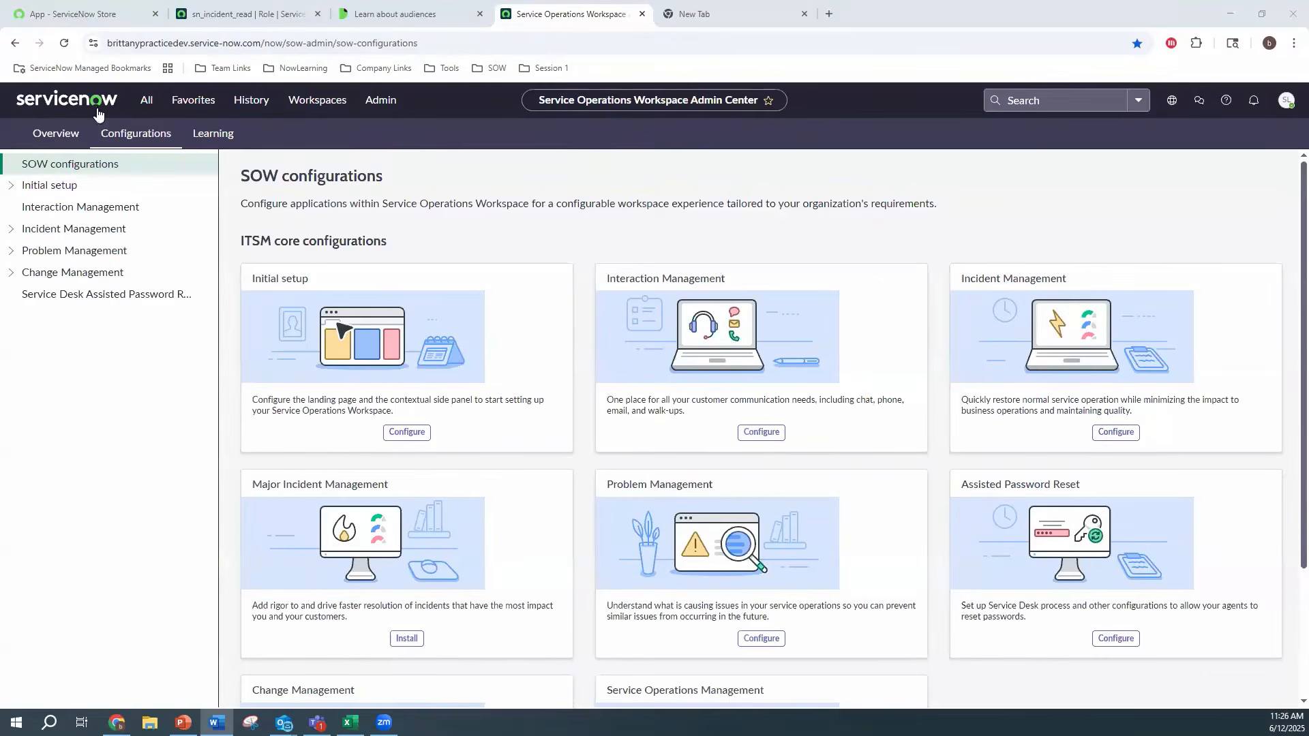
Expand Initial setup and review the Landing page configuration options, including the list, Tier 1 and Tier 2 settings
{"action": "left_click", "coordinate": [25, 186]}
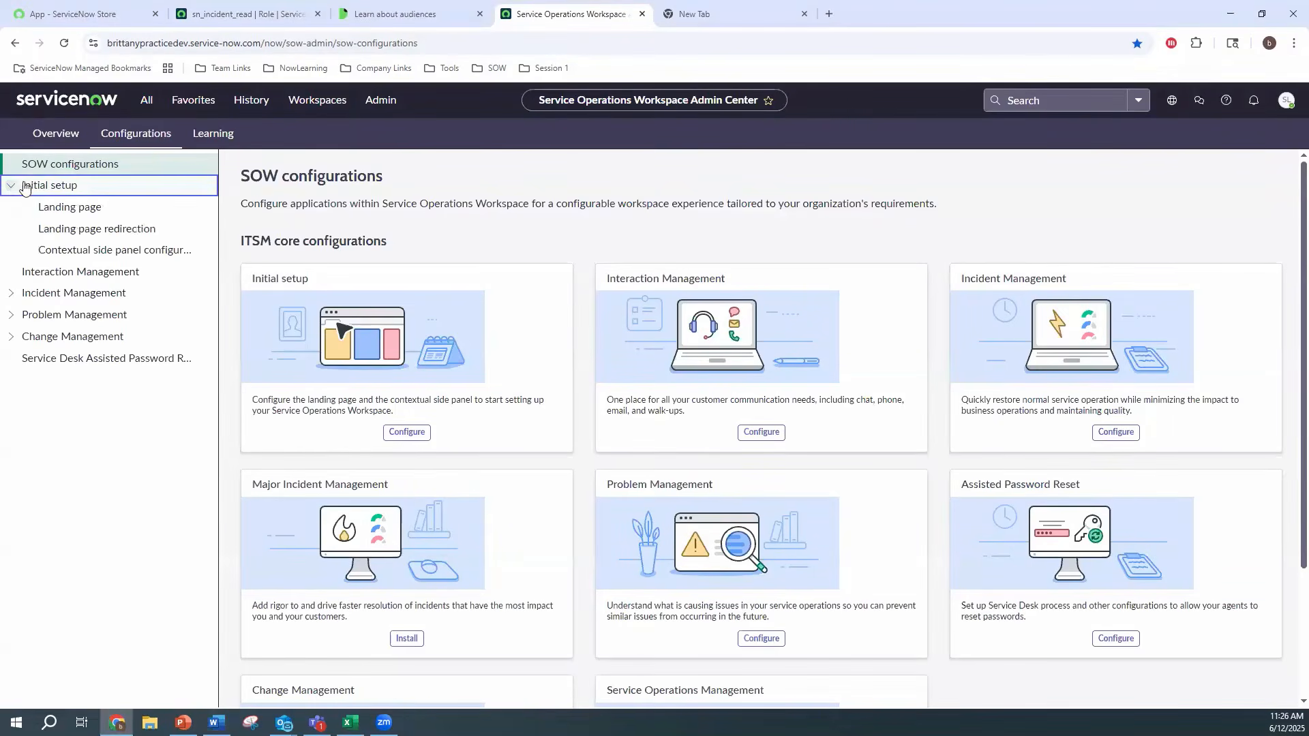
{"action": "left_click", "coordinate": [87, 216]}
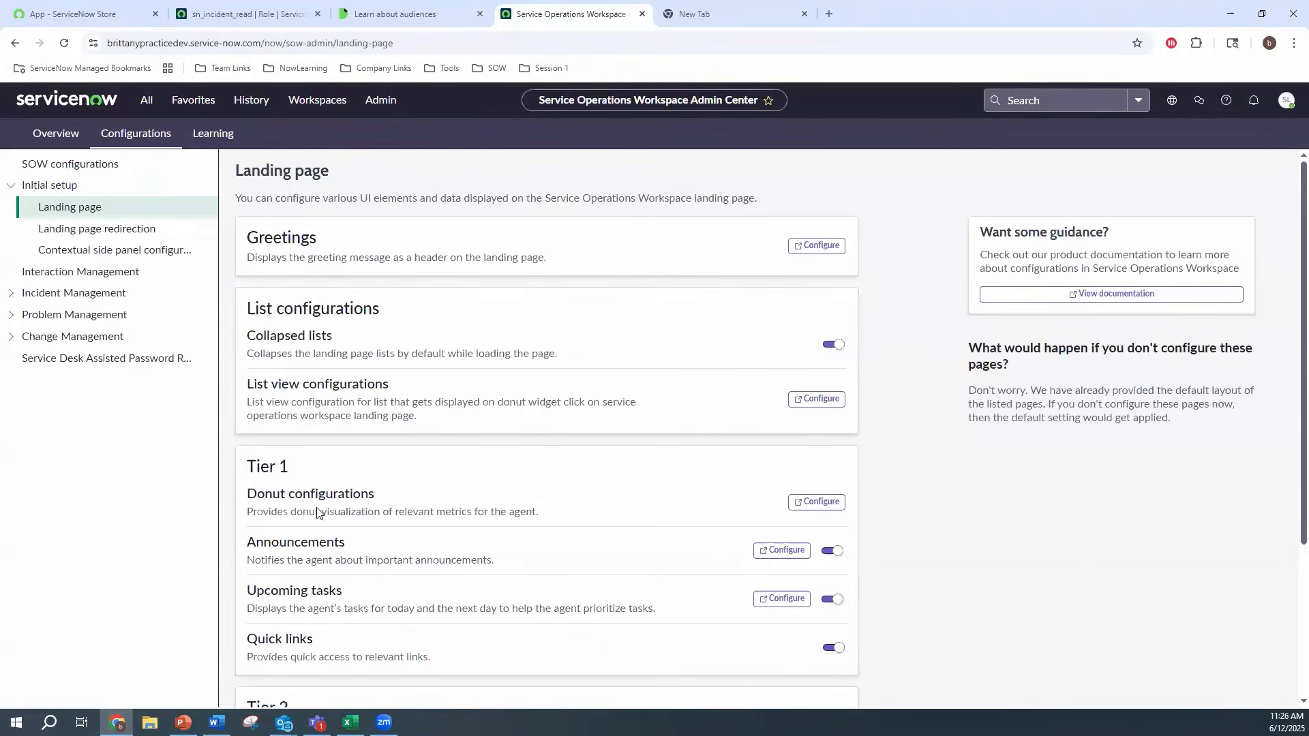
{"action": "scroll", "coordinate": [320, 511], "scroll_direction": "down", "scroll_amount": 2}
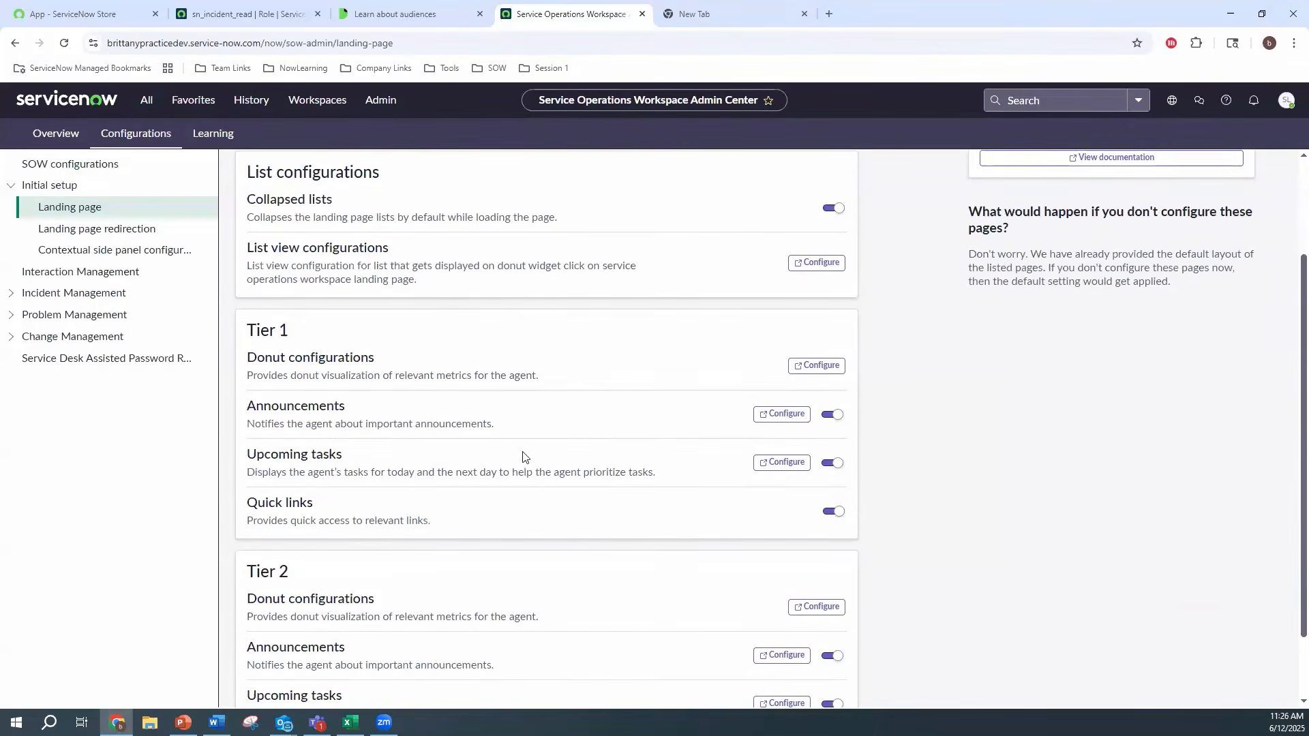
{"action": "scroll", "coordinate": [504, 368], "scroll_direction": "down", "scroll_amount": 1}
{"action": "scroll", "coordinate": [368, 351], "scroll_direction": "up", "scroll_amount": 2}
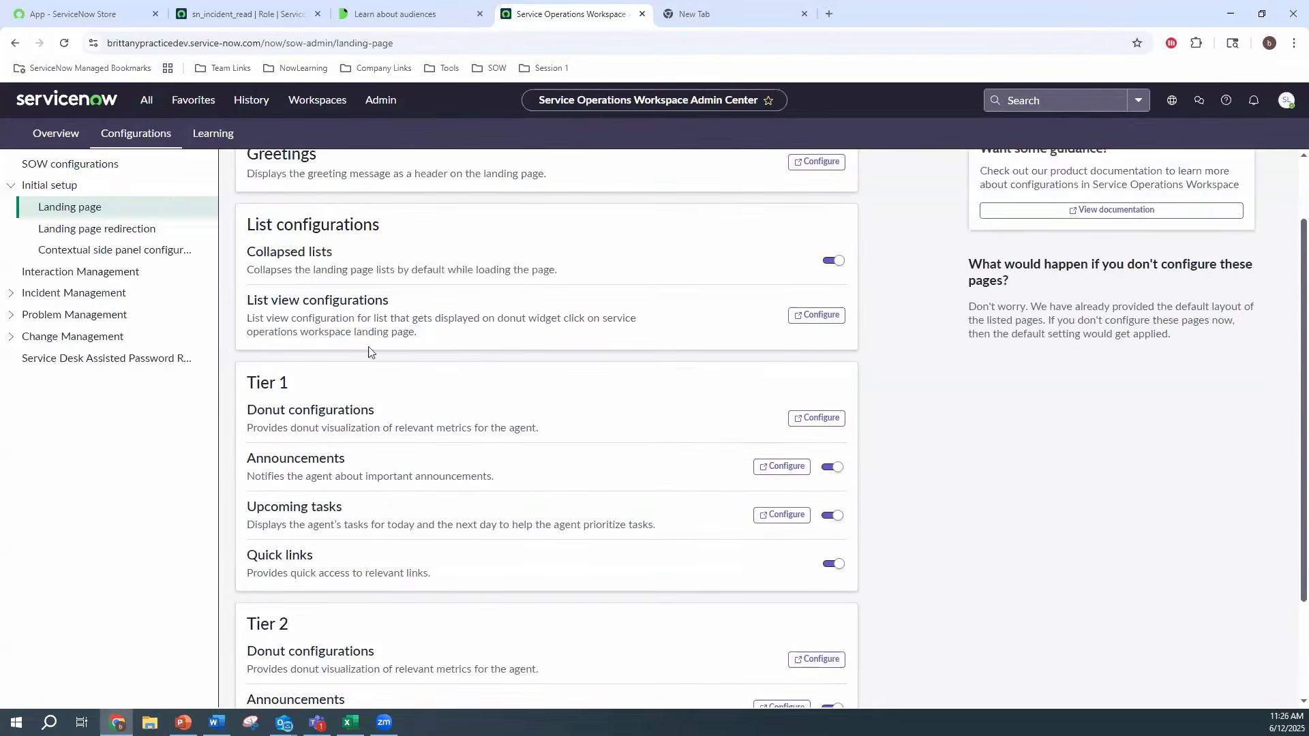
Inspect the glide.ux.user_criteria_enabled property from the Landing page redirection settings, and return to the Admin Center
{"action": "left_click", "coordinate": [99, 230]}
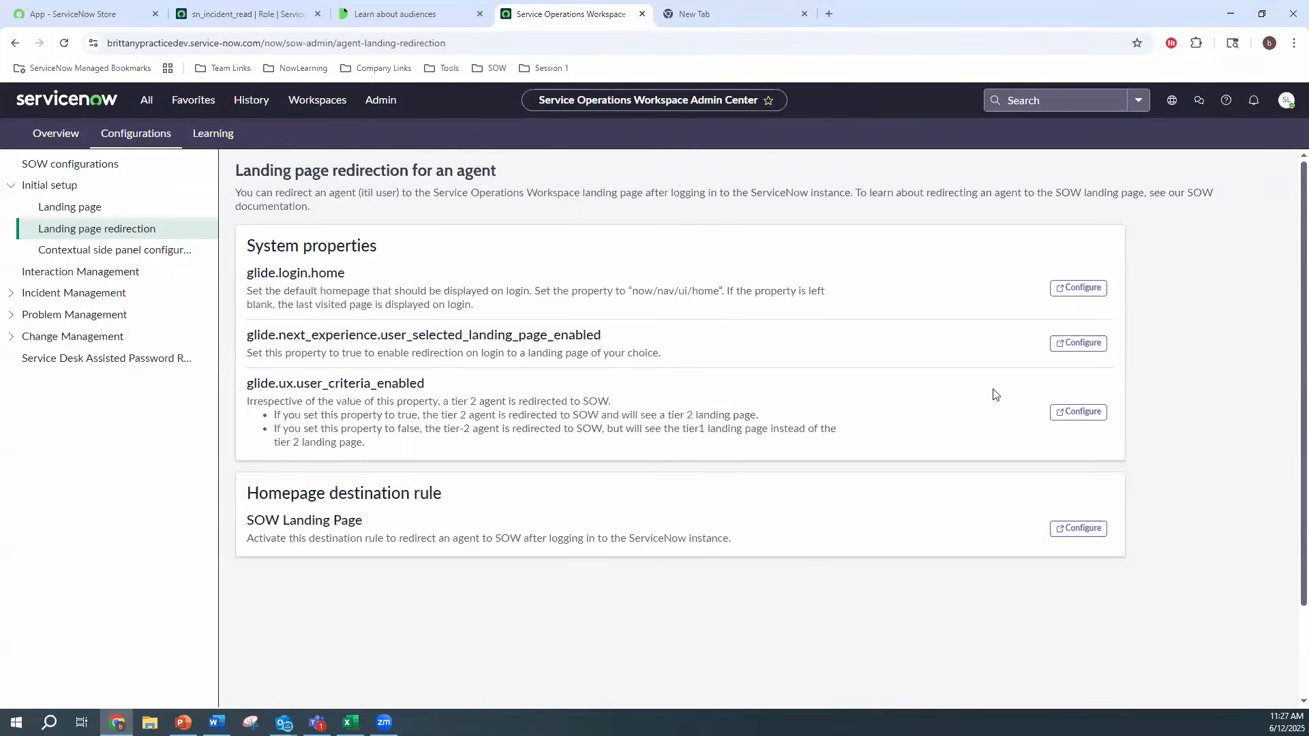
{"action": "left_click", "coordinate": [1095, 417]}
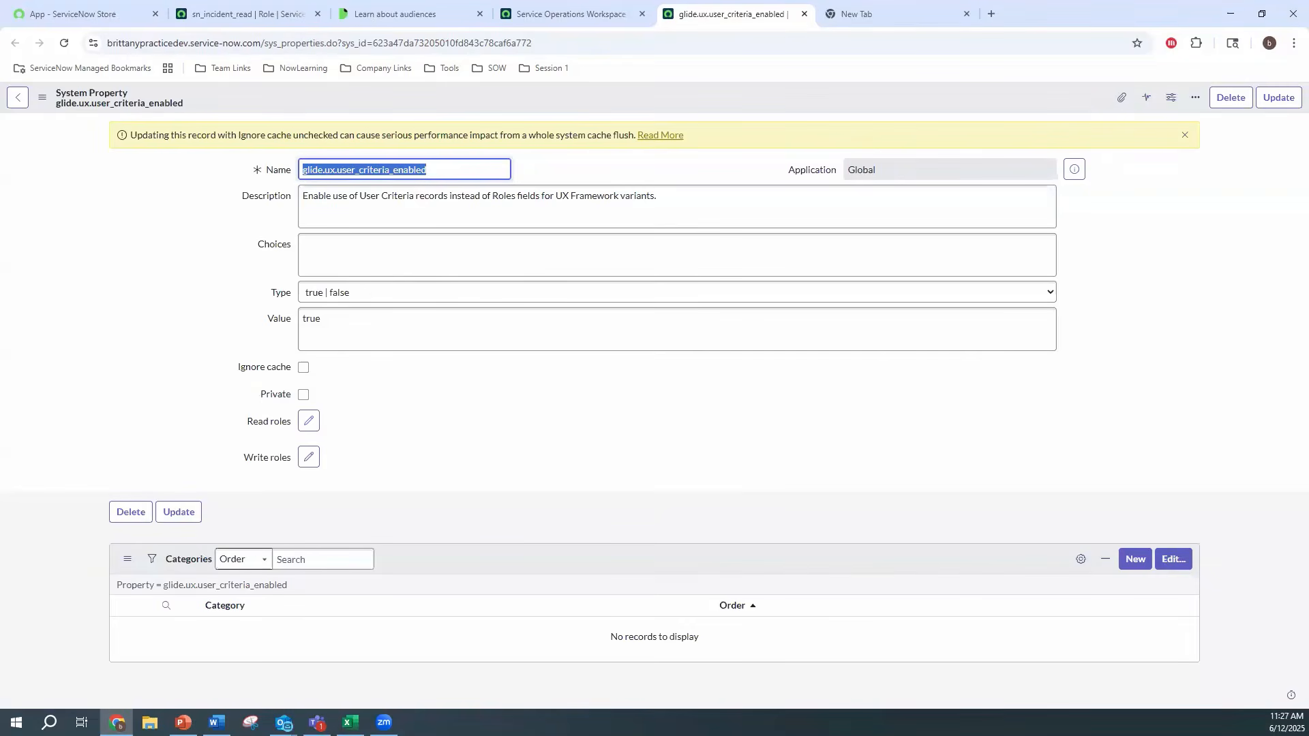
{"action": "left_click", "coordinate": [569, 319]}
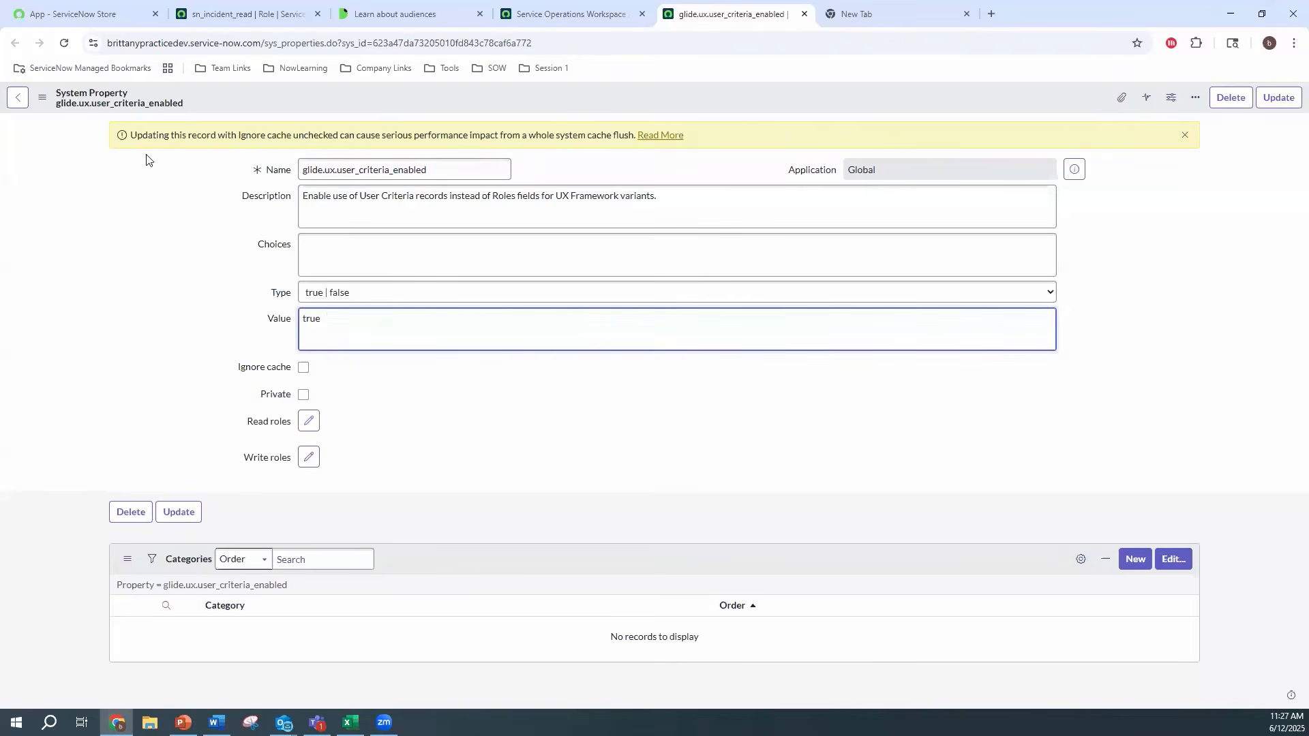
{"action": "left_click", "coordinate": [539, 19]}
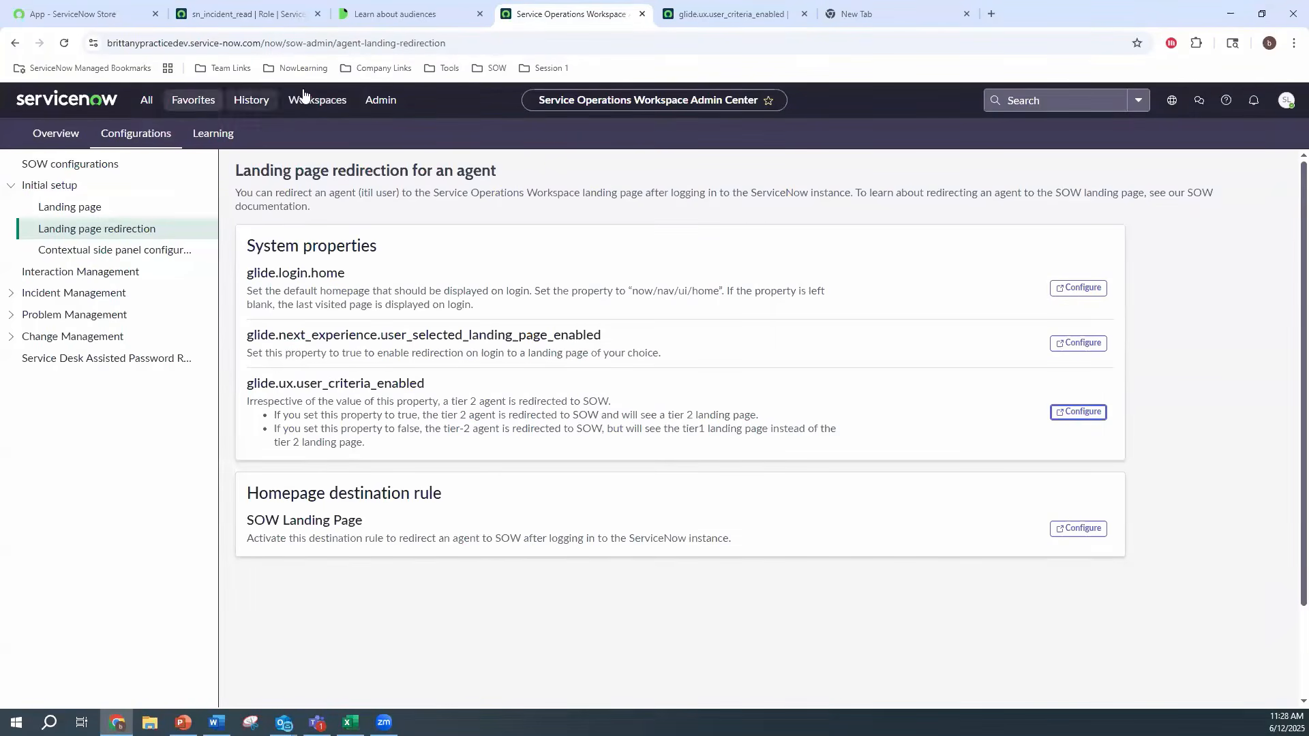
Open the User Administration Groups list, search group names for "infra" and open the Infra Team record
{"action": "left_click", "coordinate": [150, 101]}
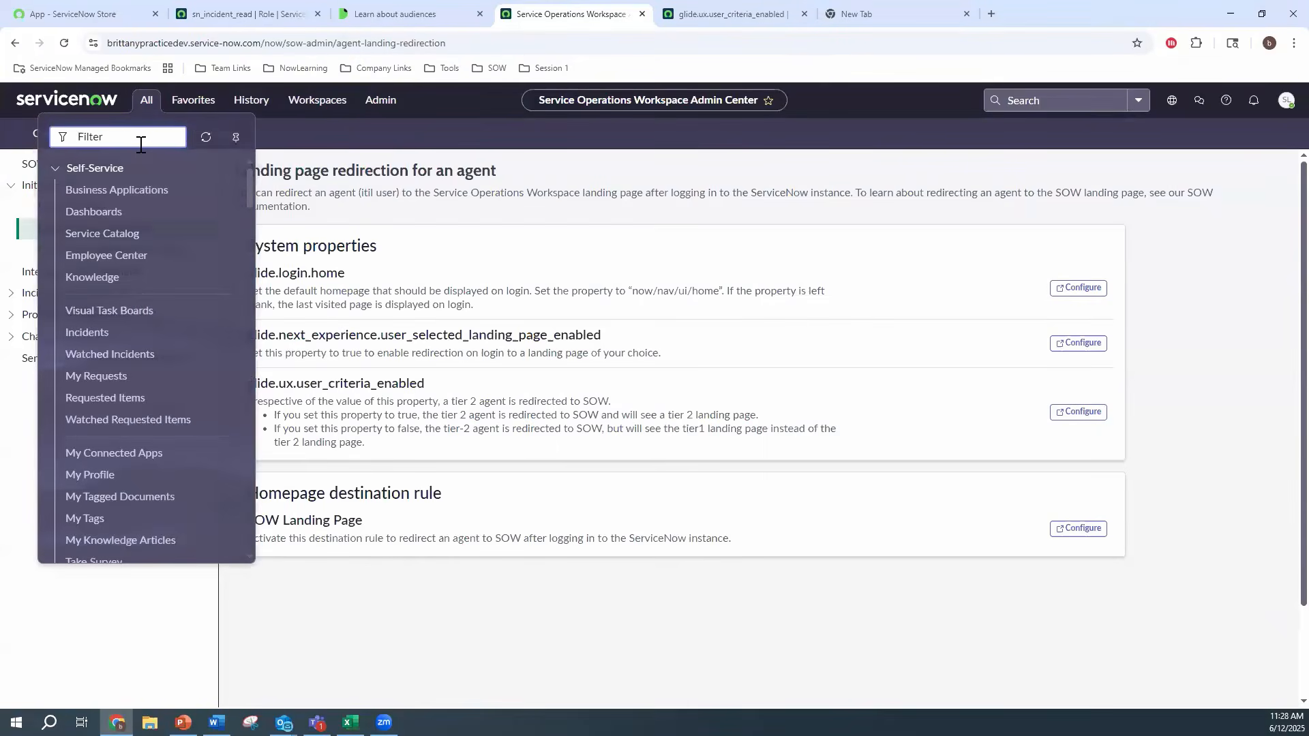
{"action": "type", "text": "user adm"}
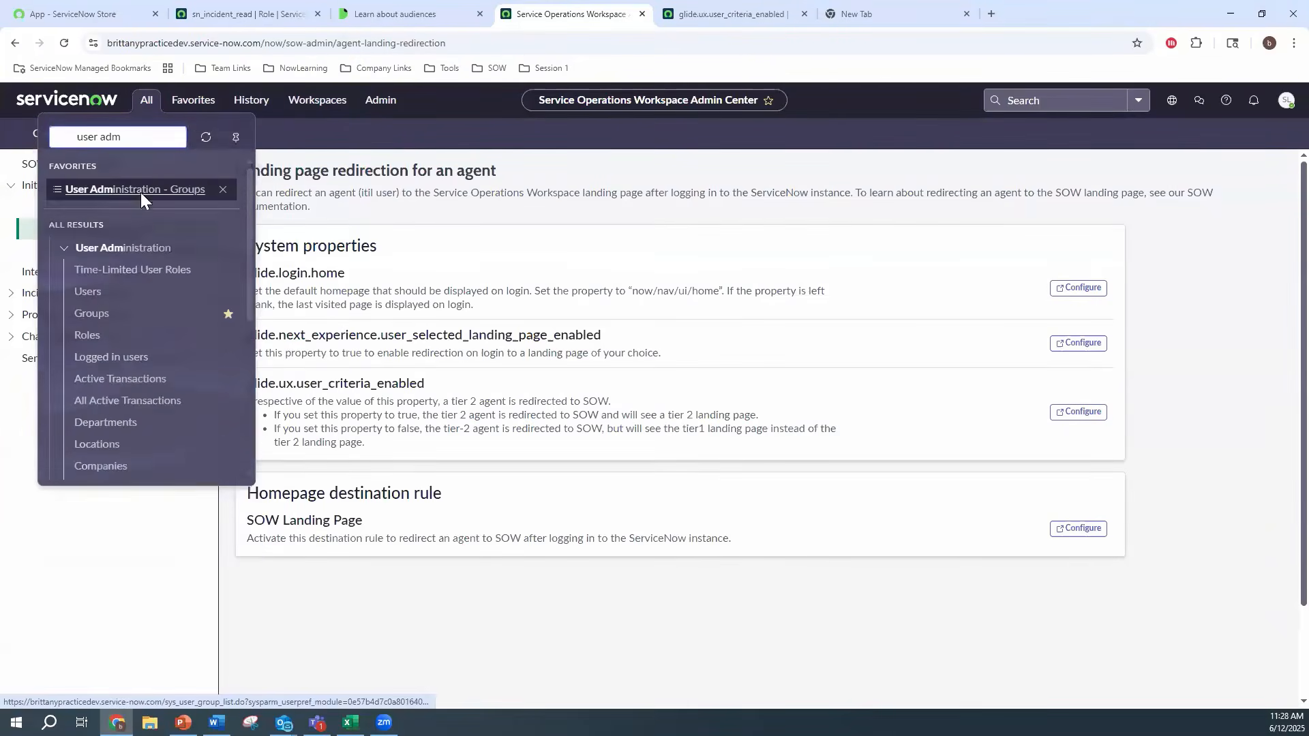
{"action": "left_click", "coordinate": [141, 192]}
{"action": "type", "text": "infra"}
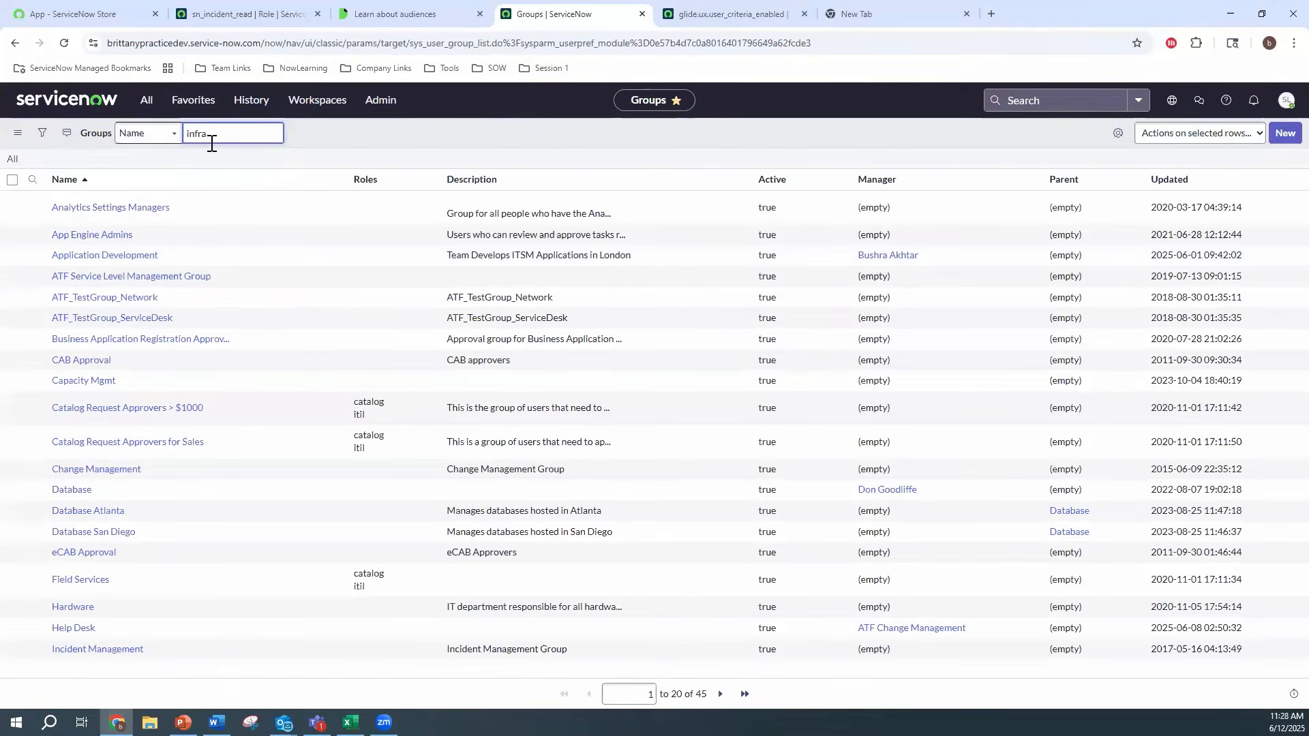
{"action": "key", "text": "Return"}
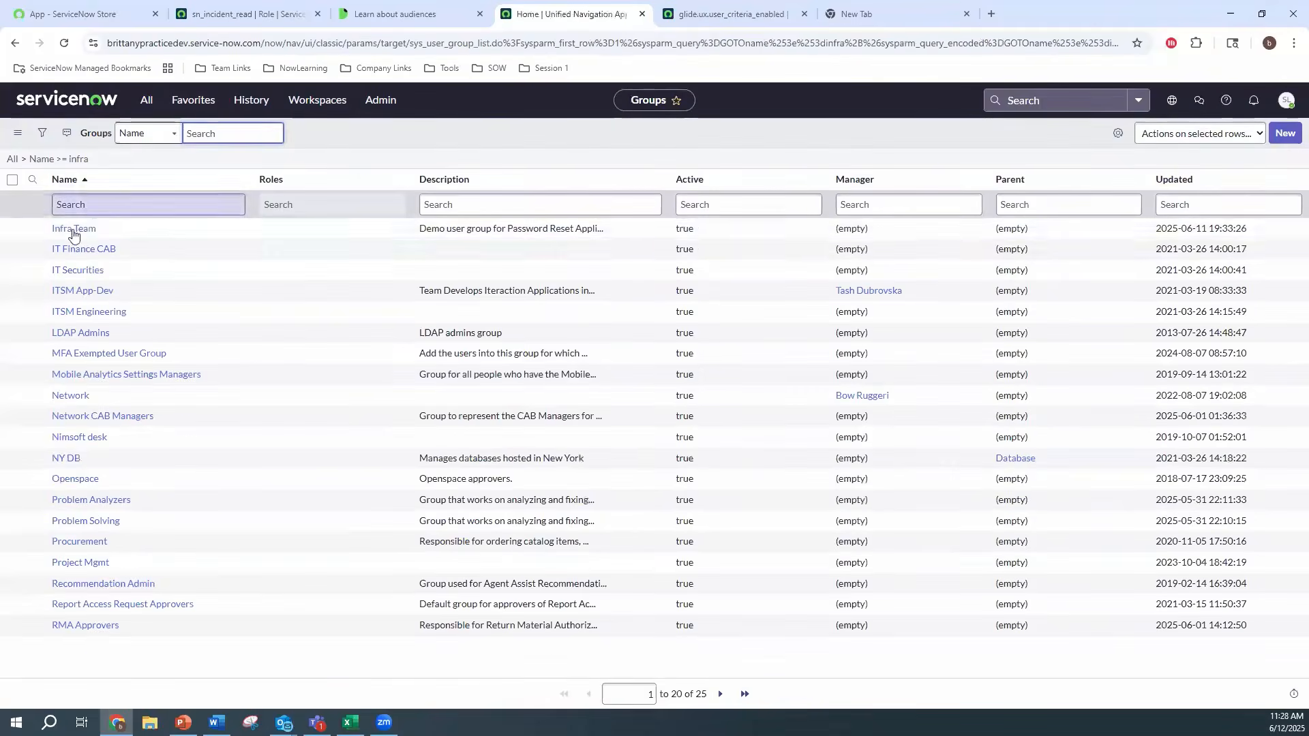
{"action": "left_click", "coordinate": [73, 230]}
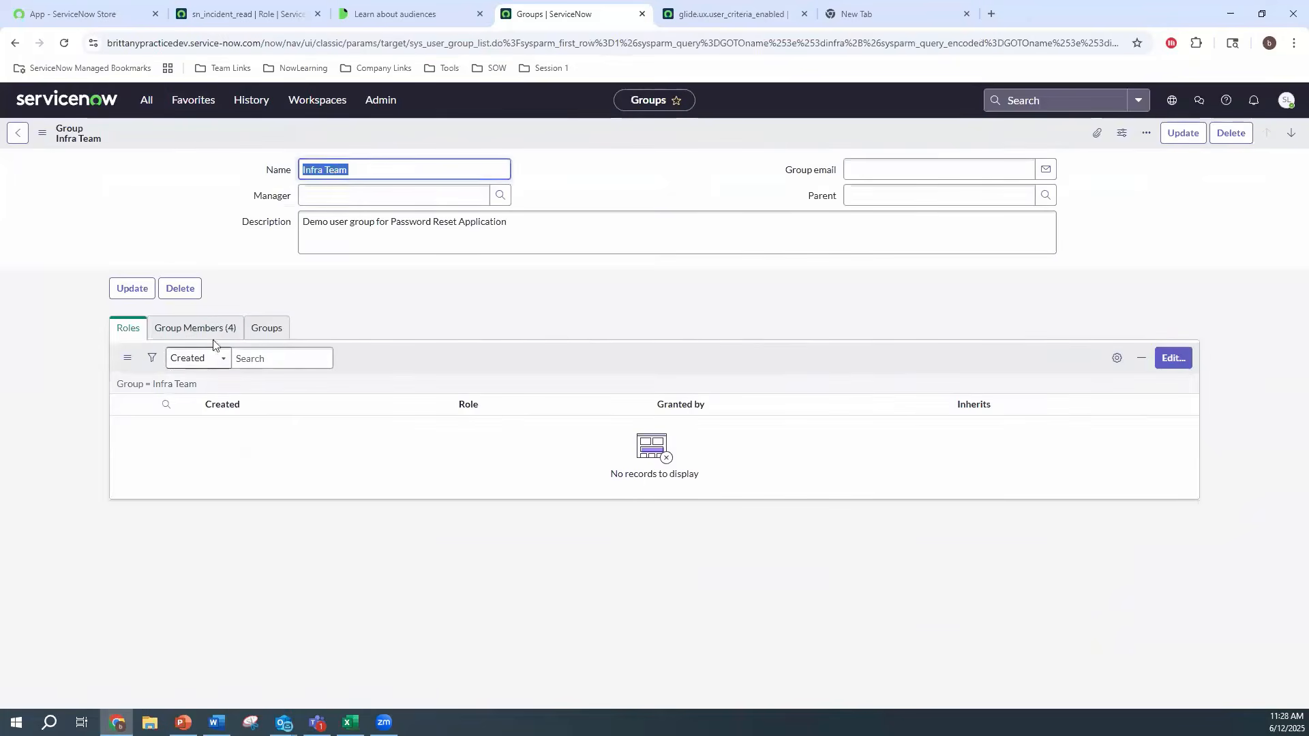
Review the Infra Team's group members and assigned roles
{"action": "left_click", "coordinate": [212, 339]}
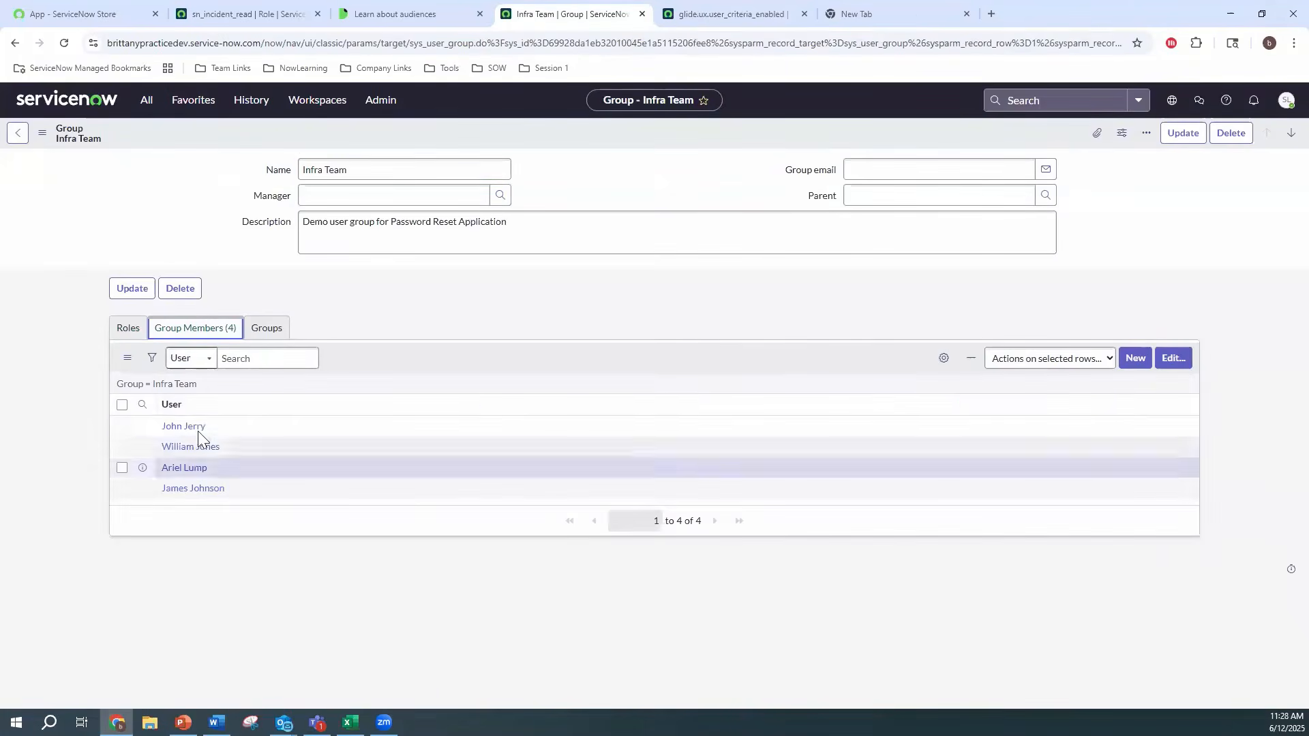
{"action": "left_click", "coordinate": [129, 329]}
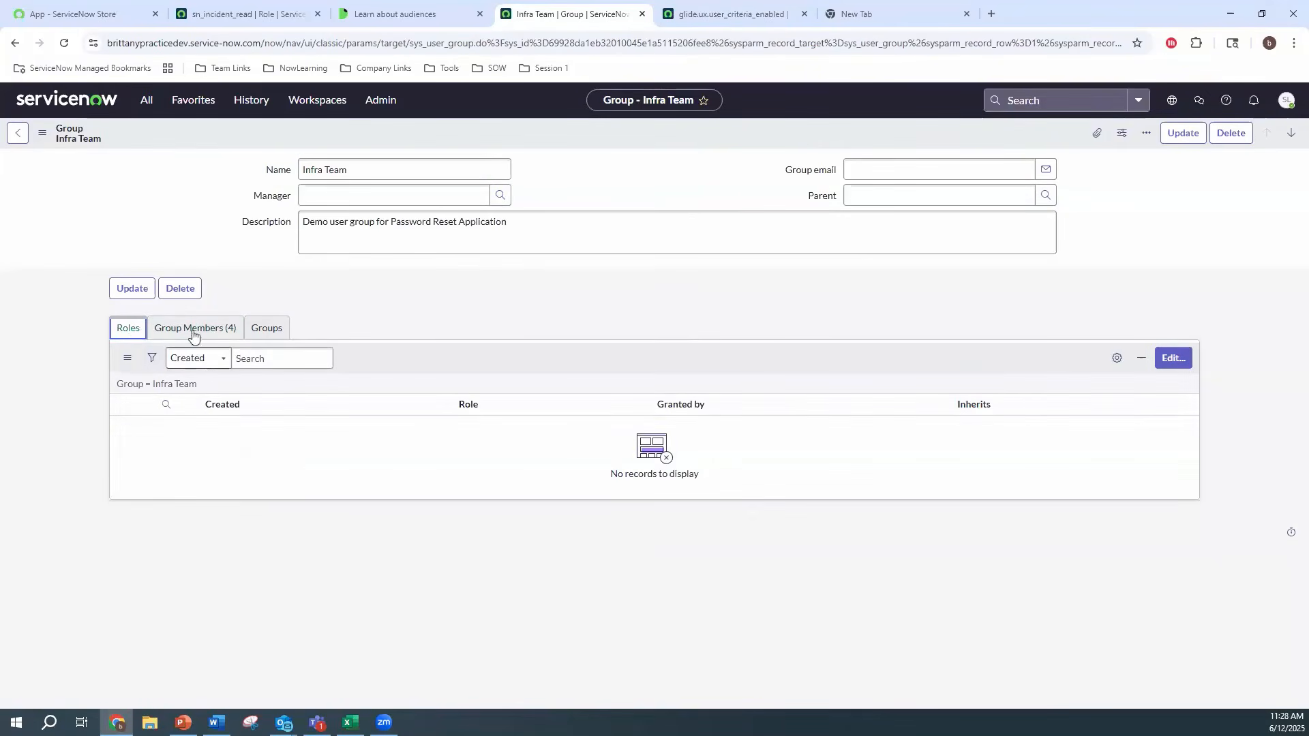
{"action": "left_click", "coordinate": [193, 329]}
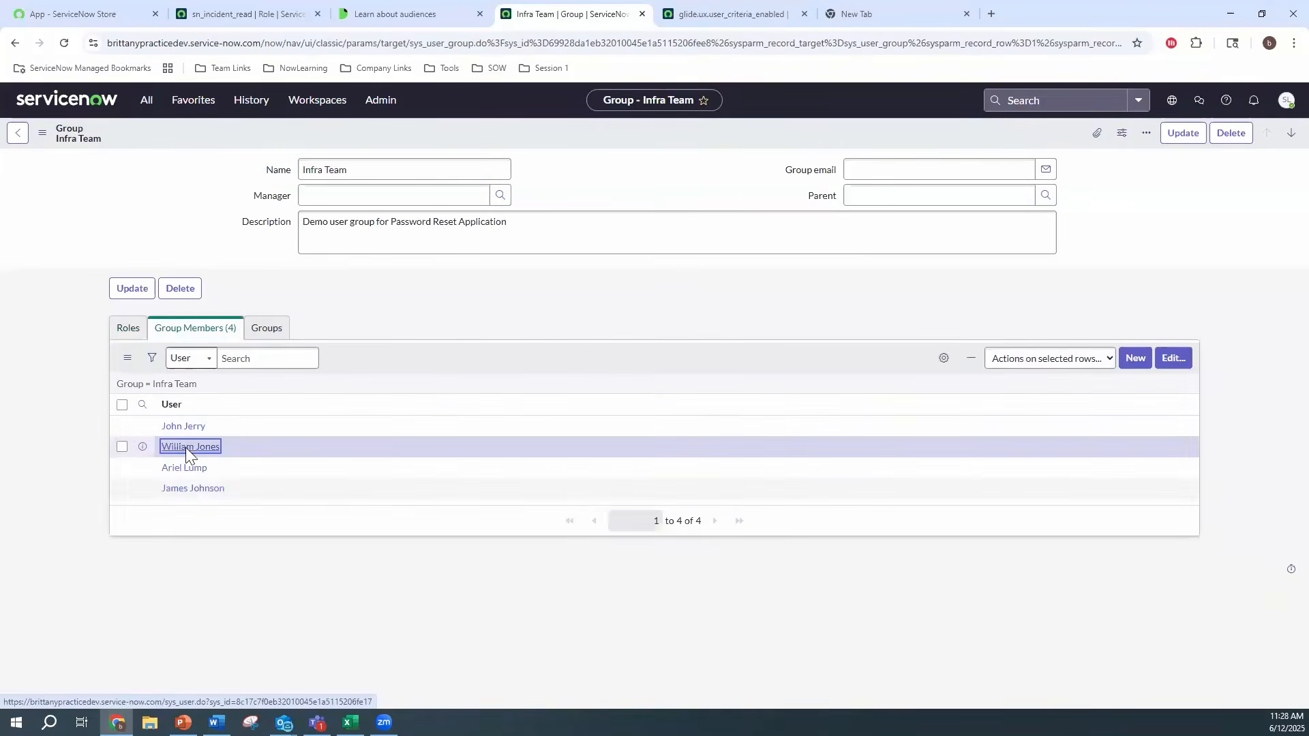
Check the roles and groups of the second-listed Infra Team member, and return to the group record
{"action": "left_click", "coordinate": [185, 447]}
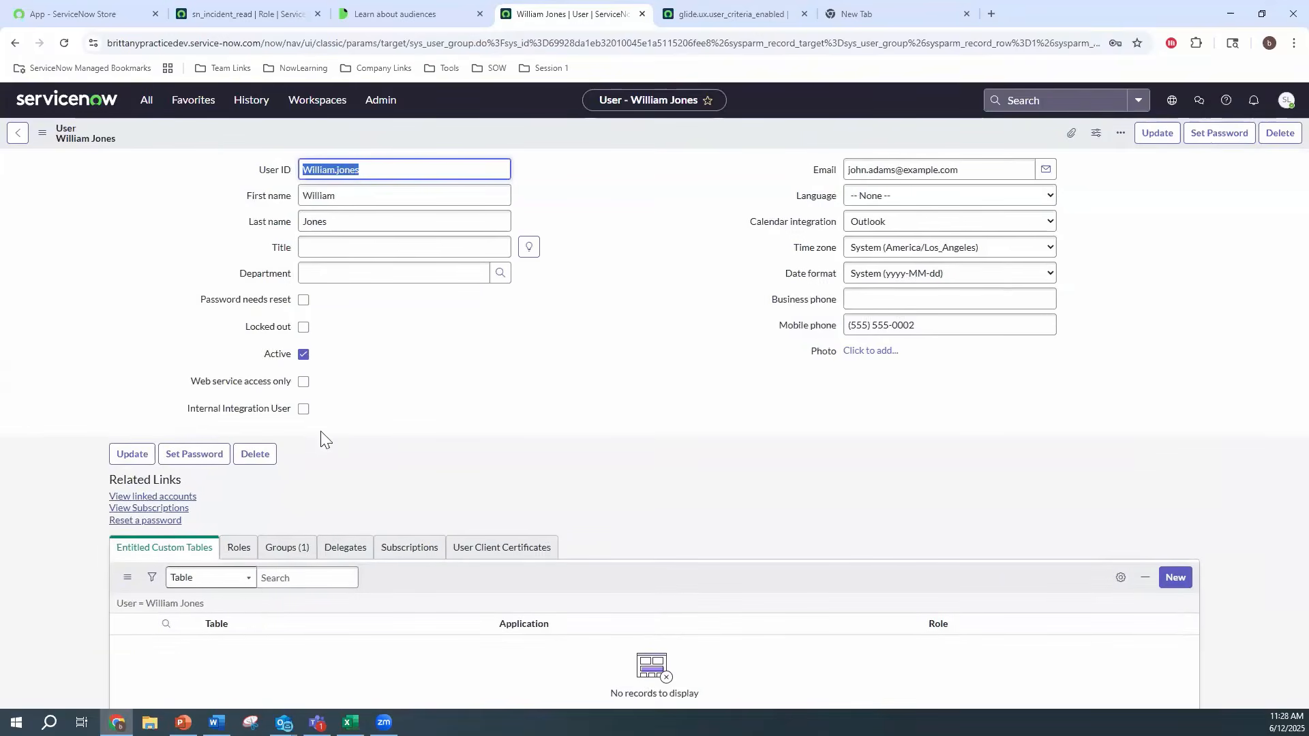
{"action": "scroll", "coordinate": [253, 505], "scroll_direction": "down", "scroll_amount": 1}
{"action": "left_click", "coordinate": [240, 492]}
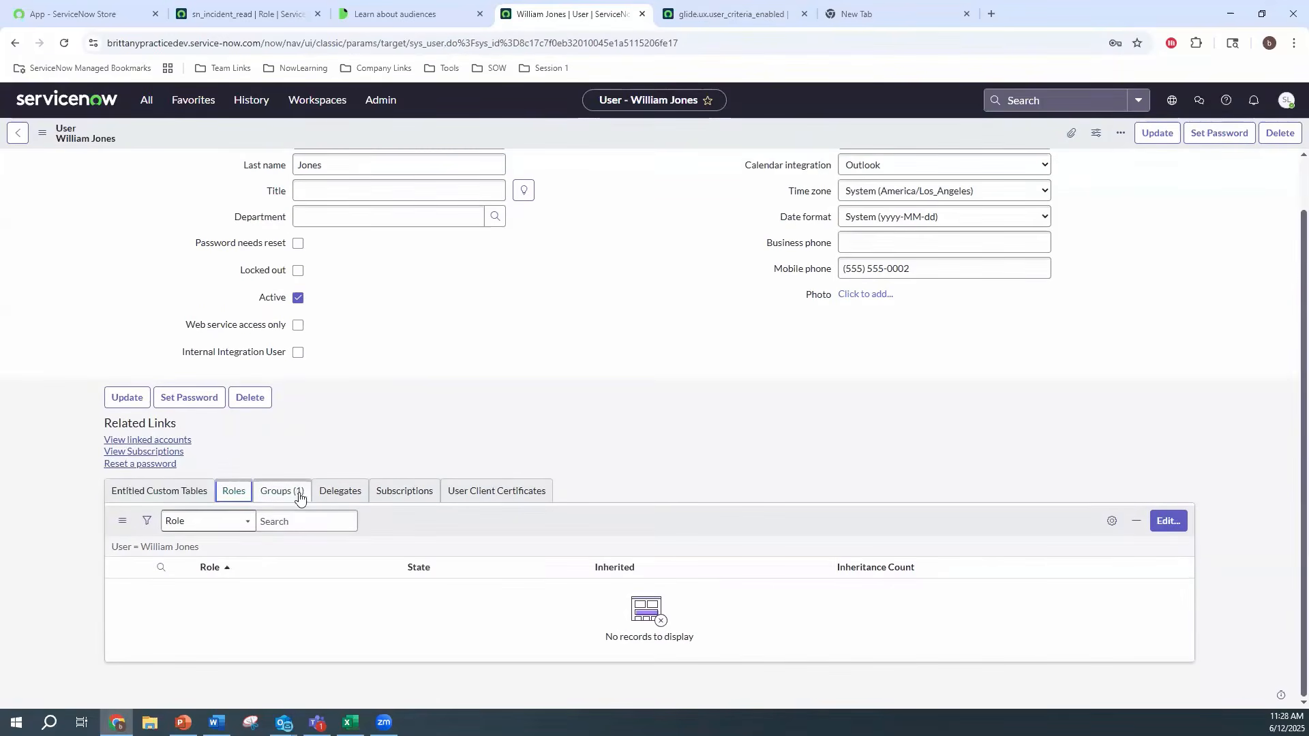
{"action": "left_click", "coordinate": [298, 492]}
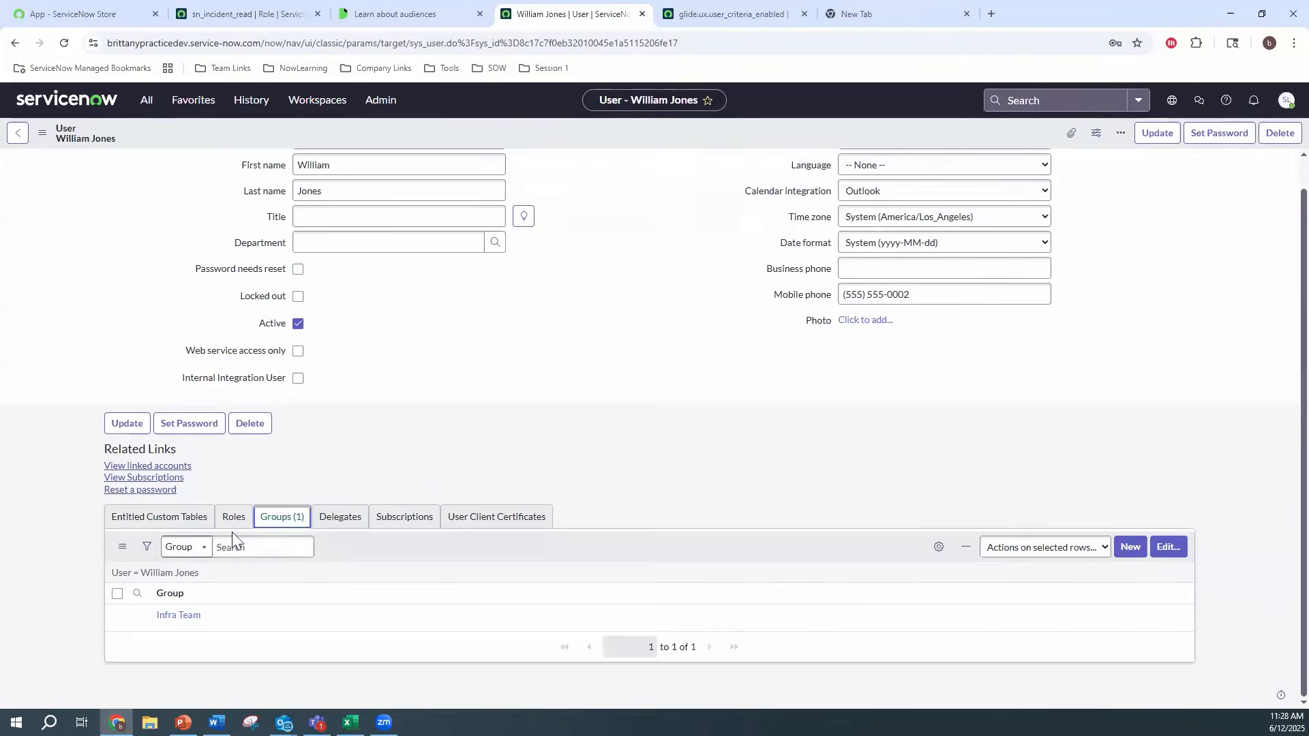
{"action": "scroll", "coordinate": [274, 298], "scroll_direction": "up", "scroll_amount": 1}
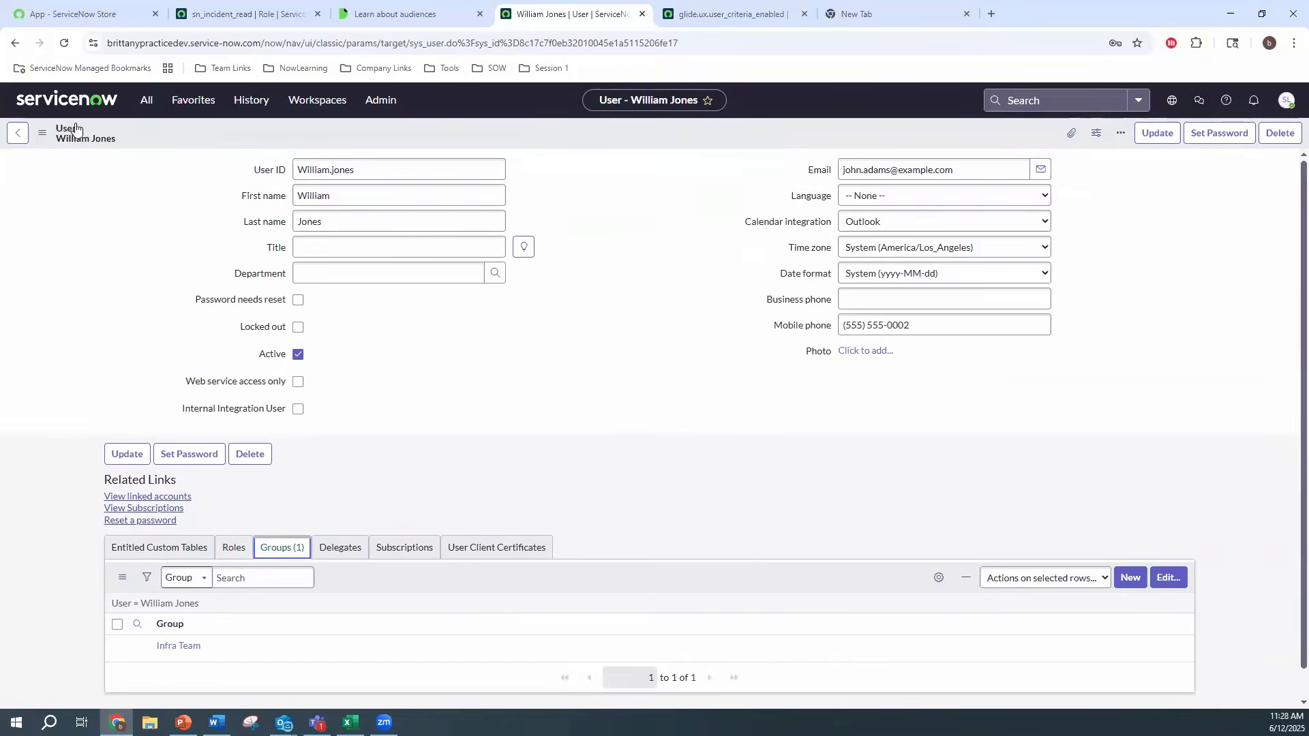
{"action": "left_click", "coordinate": [18, 133]}
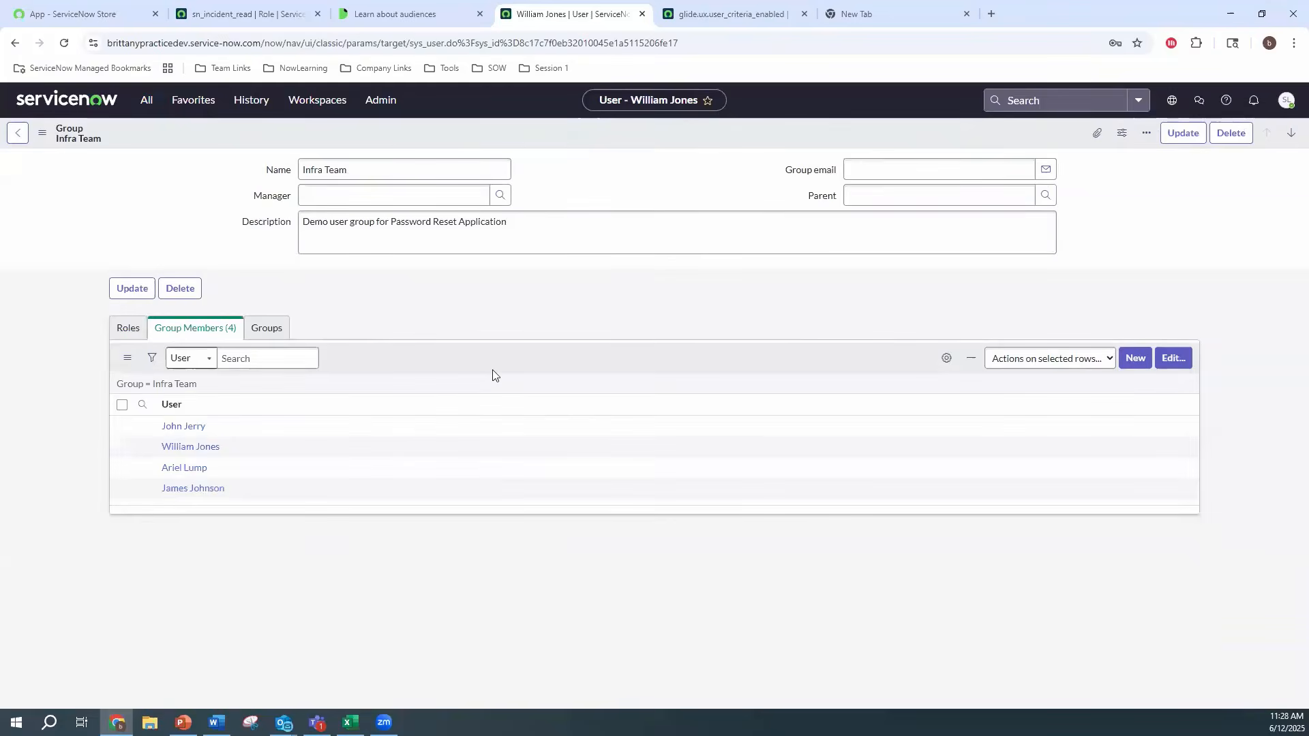
Impersonate the second-listed Infra Team member
{"action": "left_click", "coordinate": [1284, 102]}
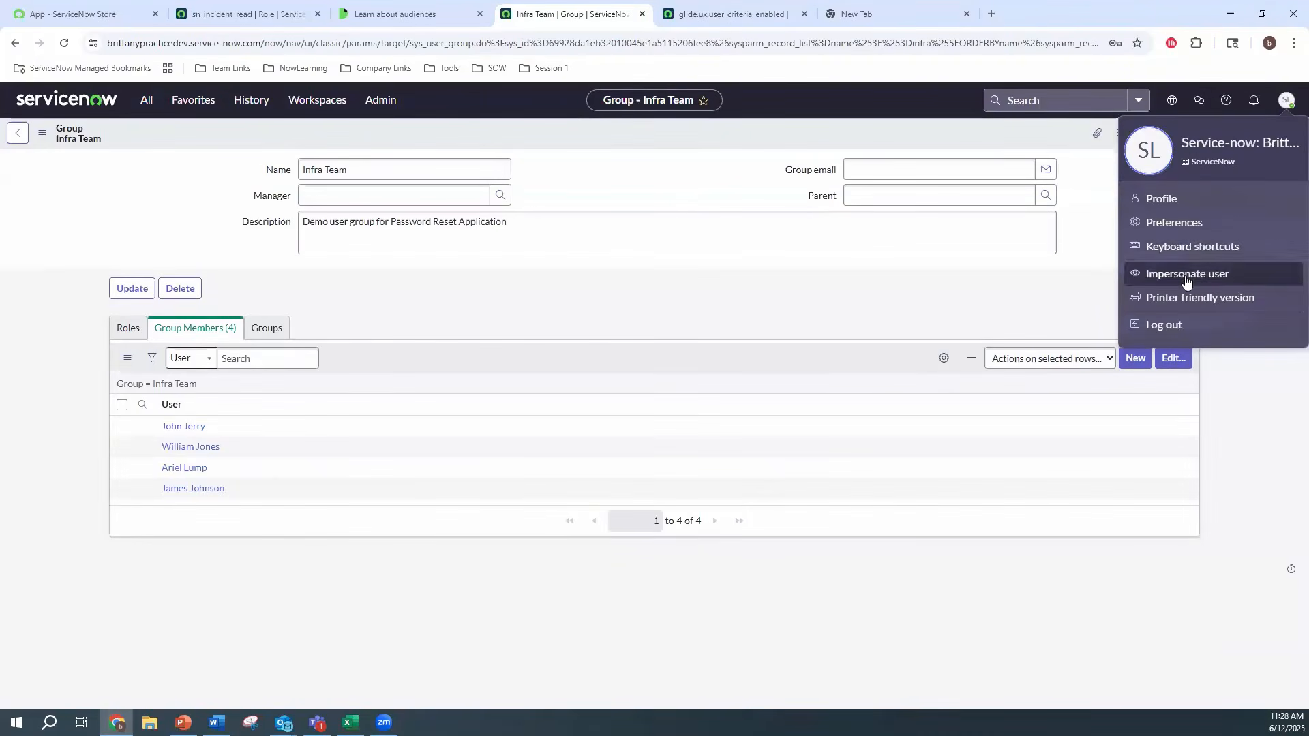
{"action": "left_click", "coordinate": [1184, 275]}
{"action": "left_click", "coordinate": [582, 545]}
{"action": "left_click", "coordinate": [798, 609]}
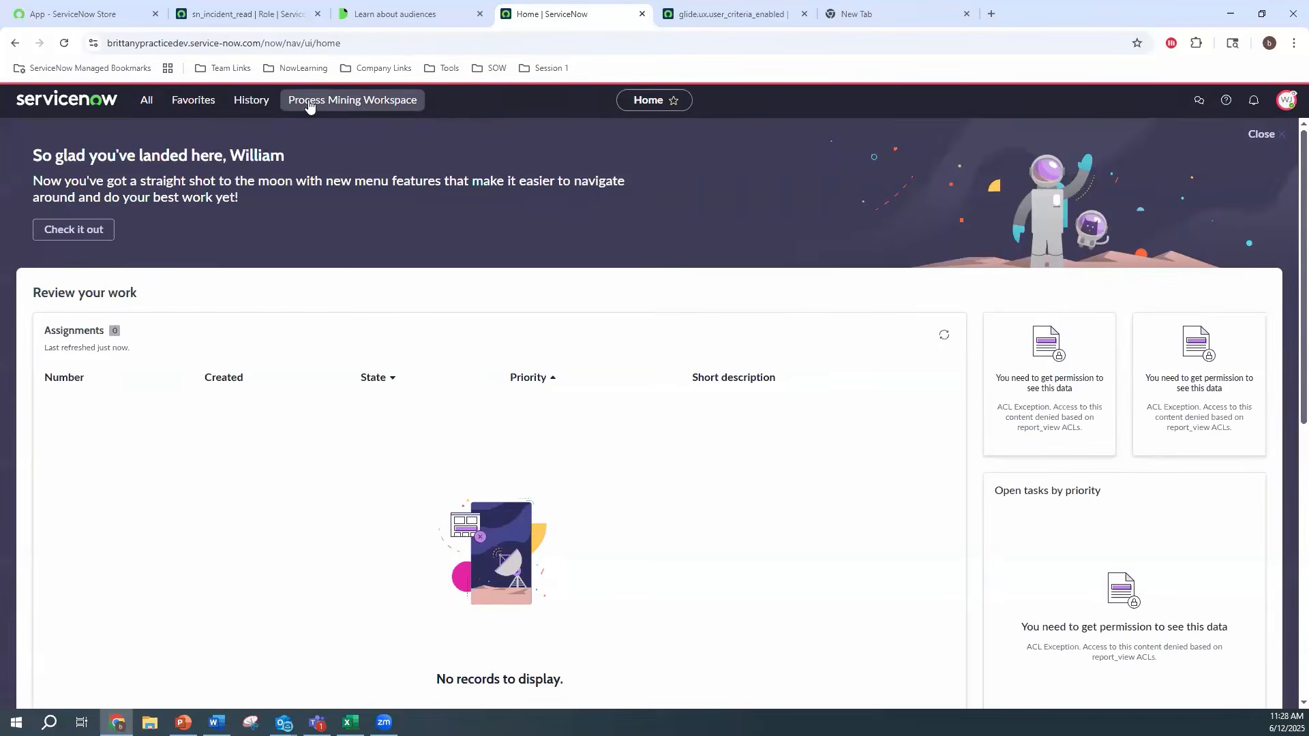
Search all modules for "service operat" as the impersonated team member, and end the impersonation
{"action": "left_click", "coordinate": [146, 104]}
{"action": "type", "text": "se"}
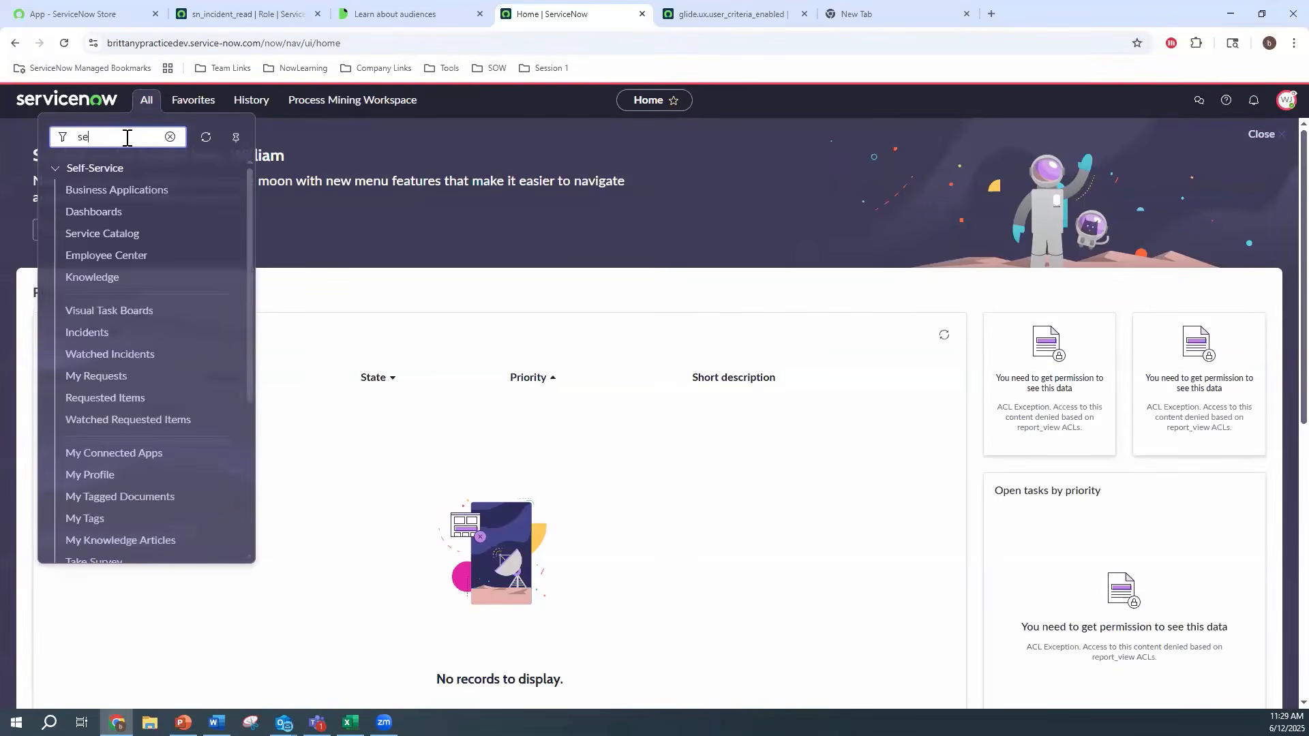
{"action": "type", "text": "rvice operat"}
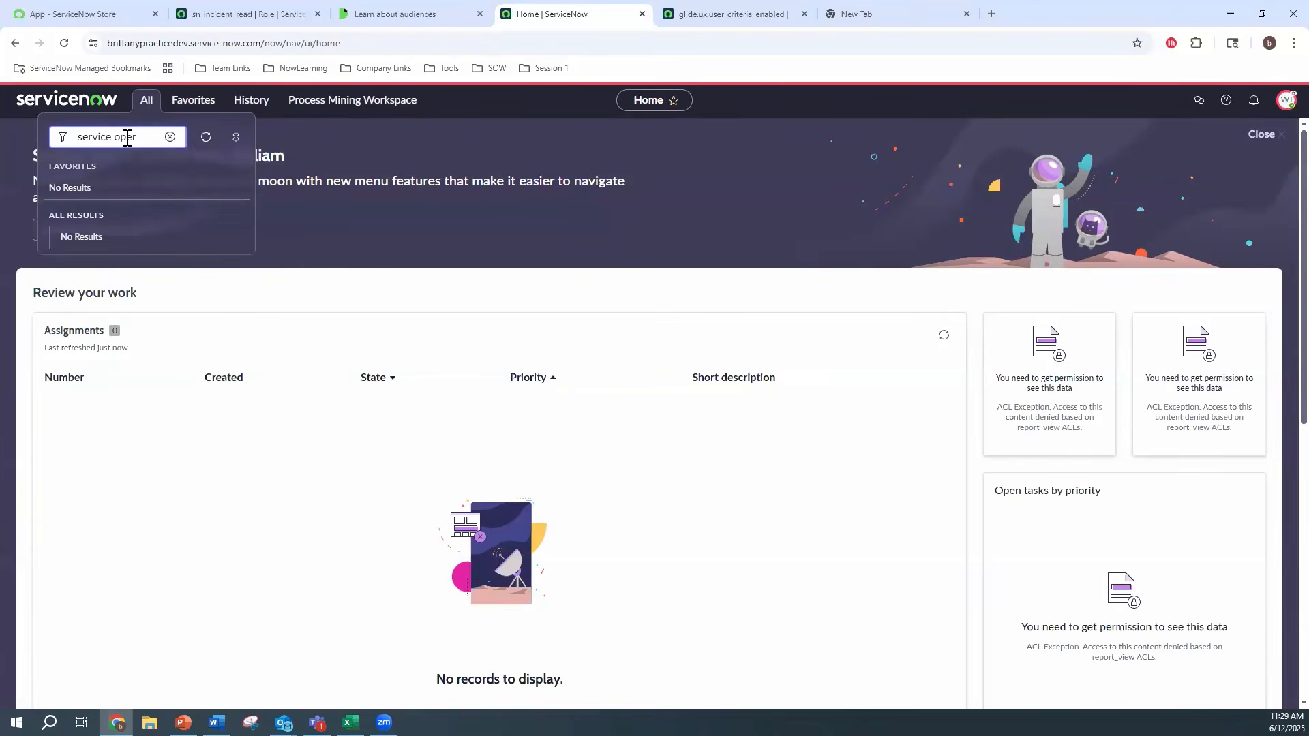
{"action": "left_click", "coordinate": [1276, 102]}
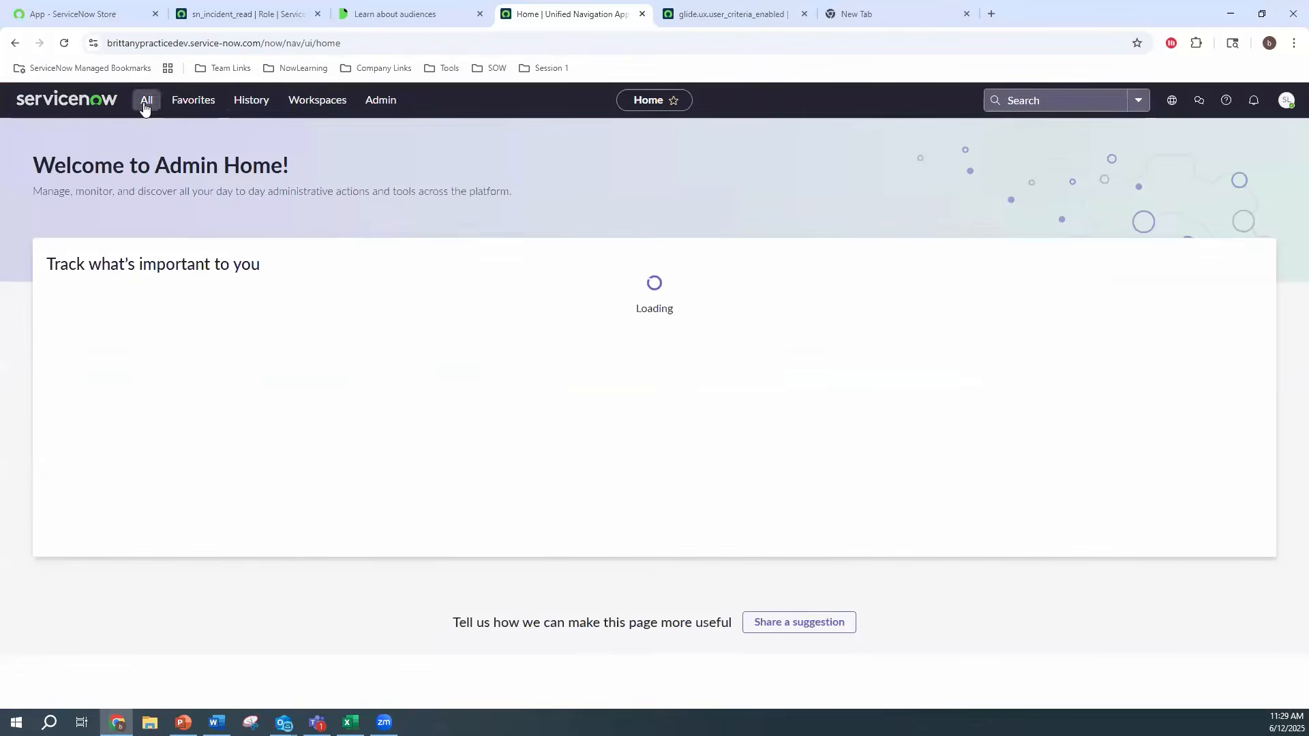
Filter the application navigator for groups and open the User Administration Groups list
{"action": "left_click", "coordinate": [145, 104]}
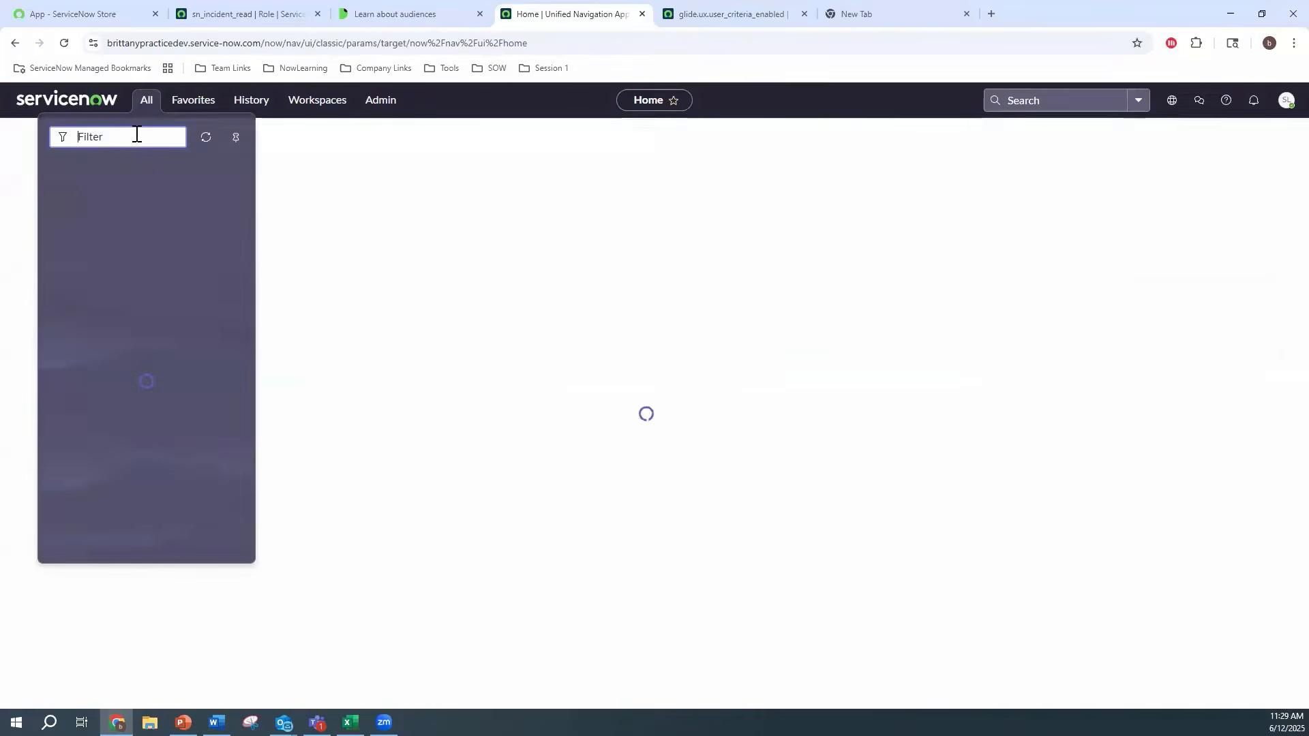
{"action": "type", "text": "al"}
{"action": "key", "text": "BackSpace"}
{"action": "key", "text": "BackSpace"}
{"action": "type", "text": "g"}
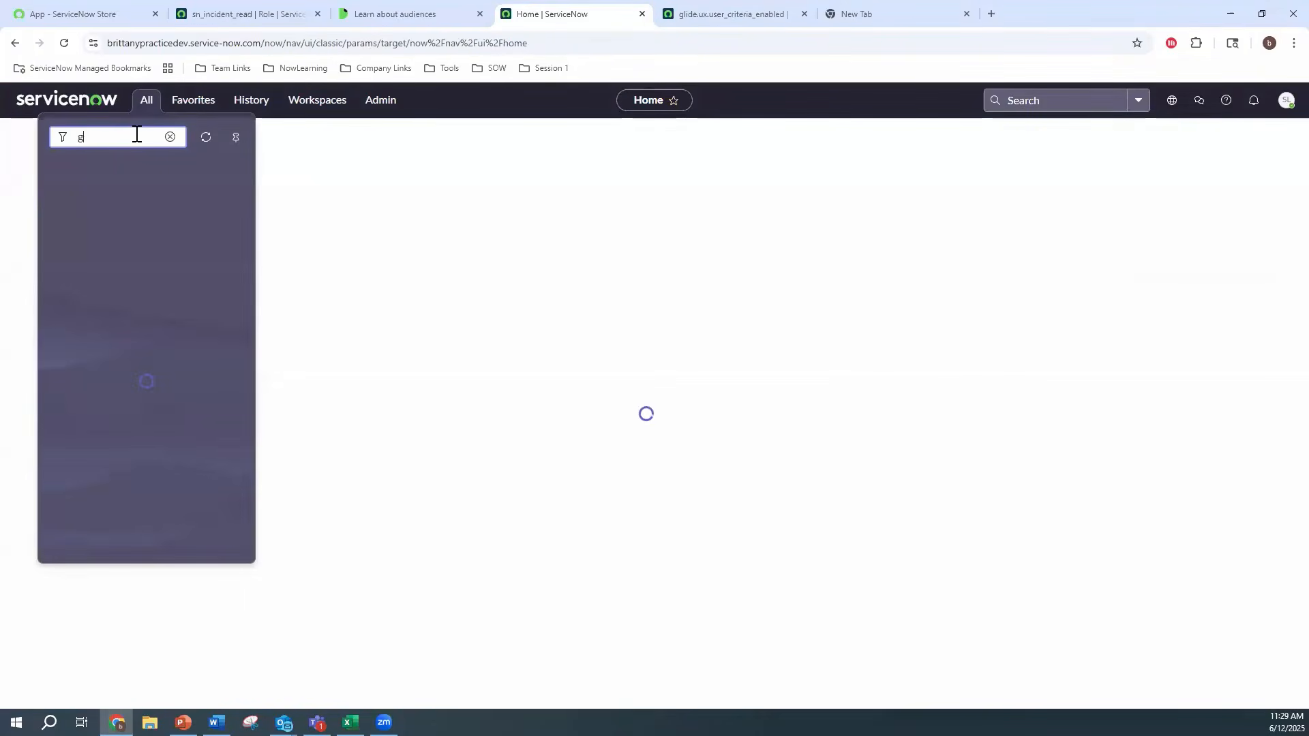
{"action": "type", "text": "roups"}
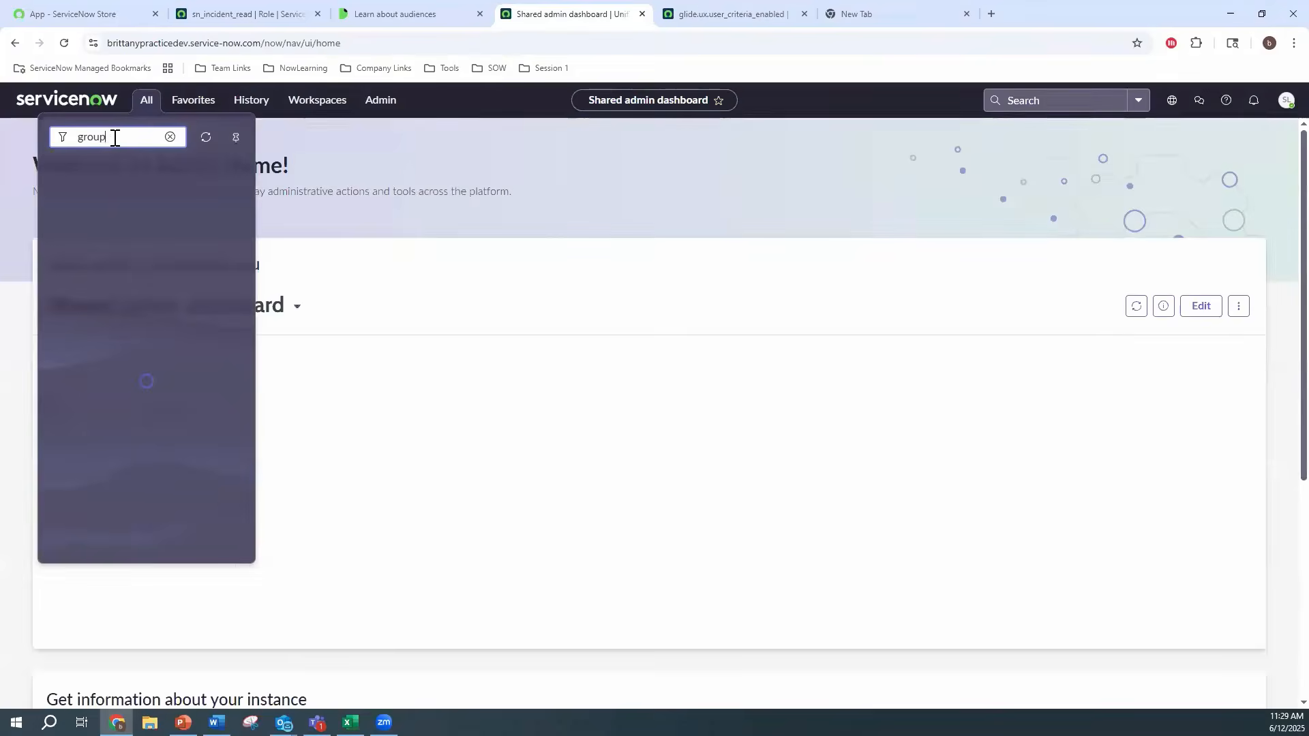
{"action": "key", "text": "BackSpace"}
{"action": "key", "text": "BackSpace"}
{"action": "key", "text": "BackSpace"}
{"action": "key", "text": "BackSpace"}
{"action": "key", "text": "BackSpace"}
{"action": "key", "text": "BackSpace"}
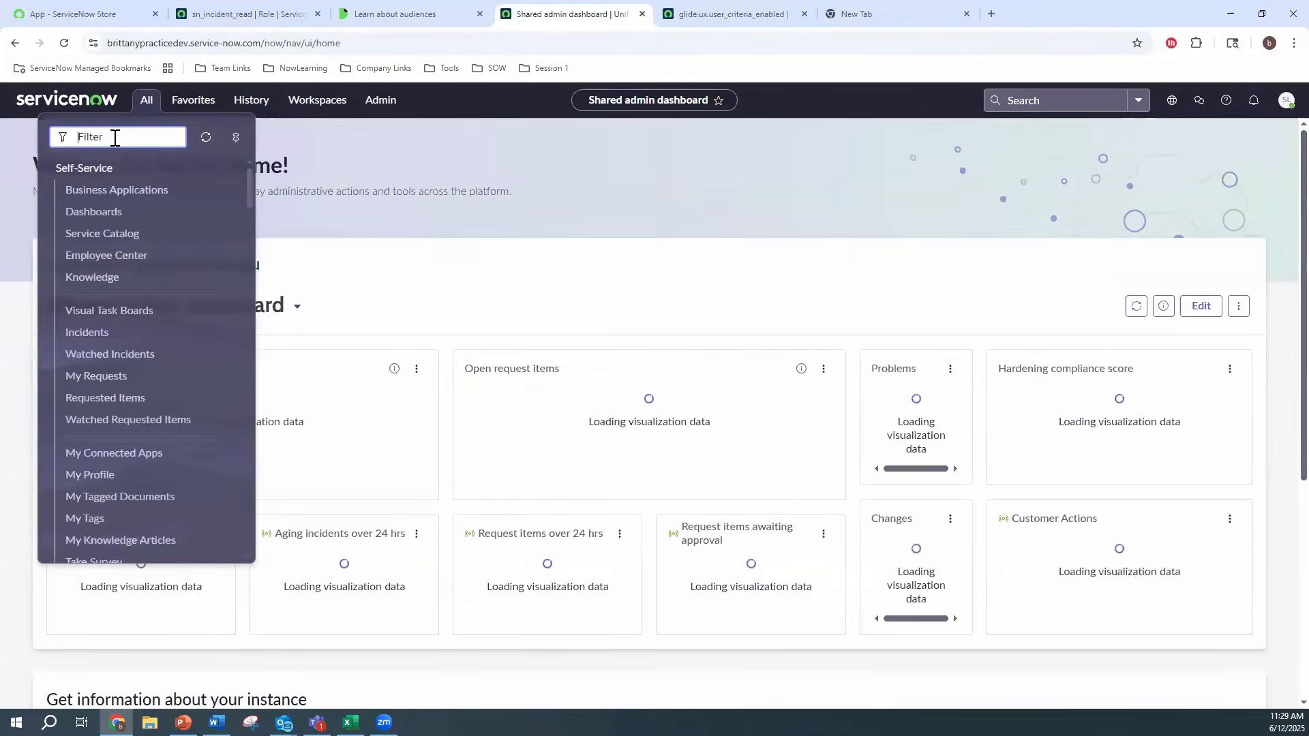
{"action": "type", "text": "grou"}
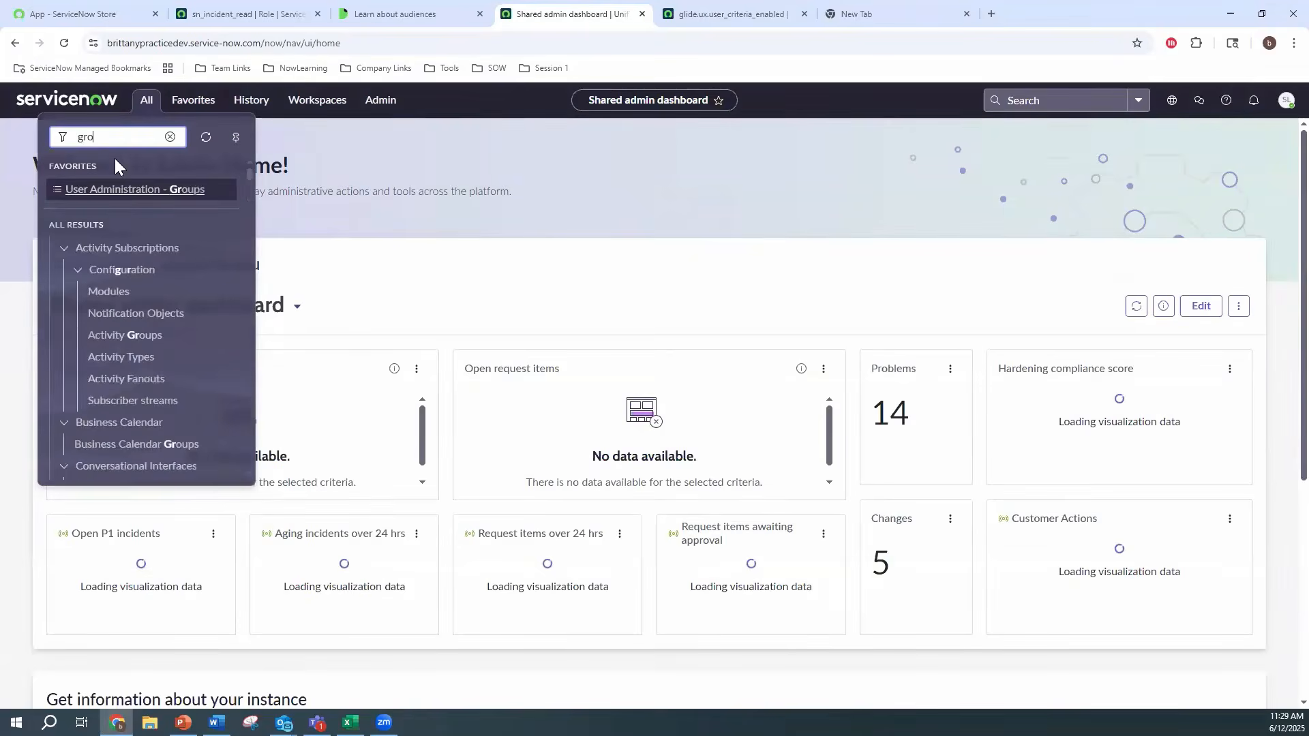
{"action": "left_click", "coordinate": [116, 184]}
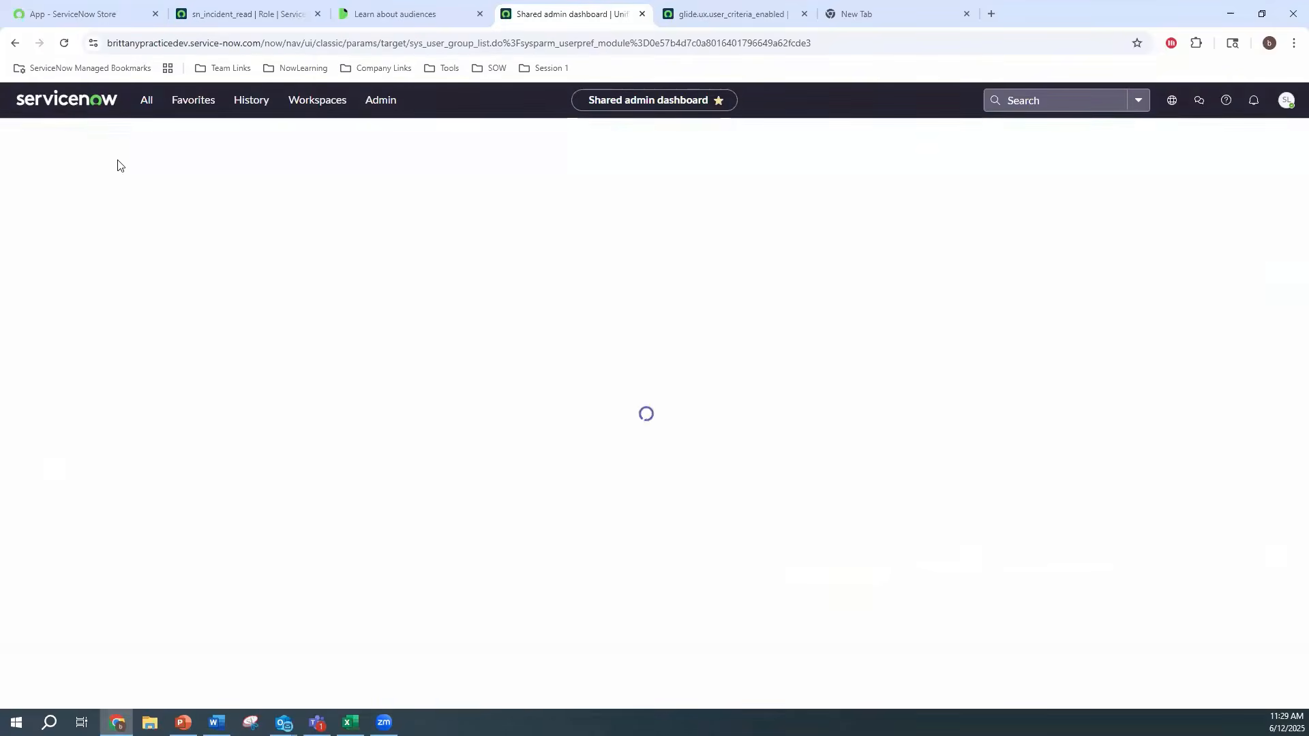
Search the group names for "infra", open the Infra Team record and display its roles
{"action": "type", "text": "infra"}
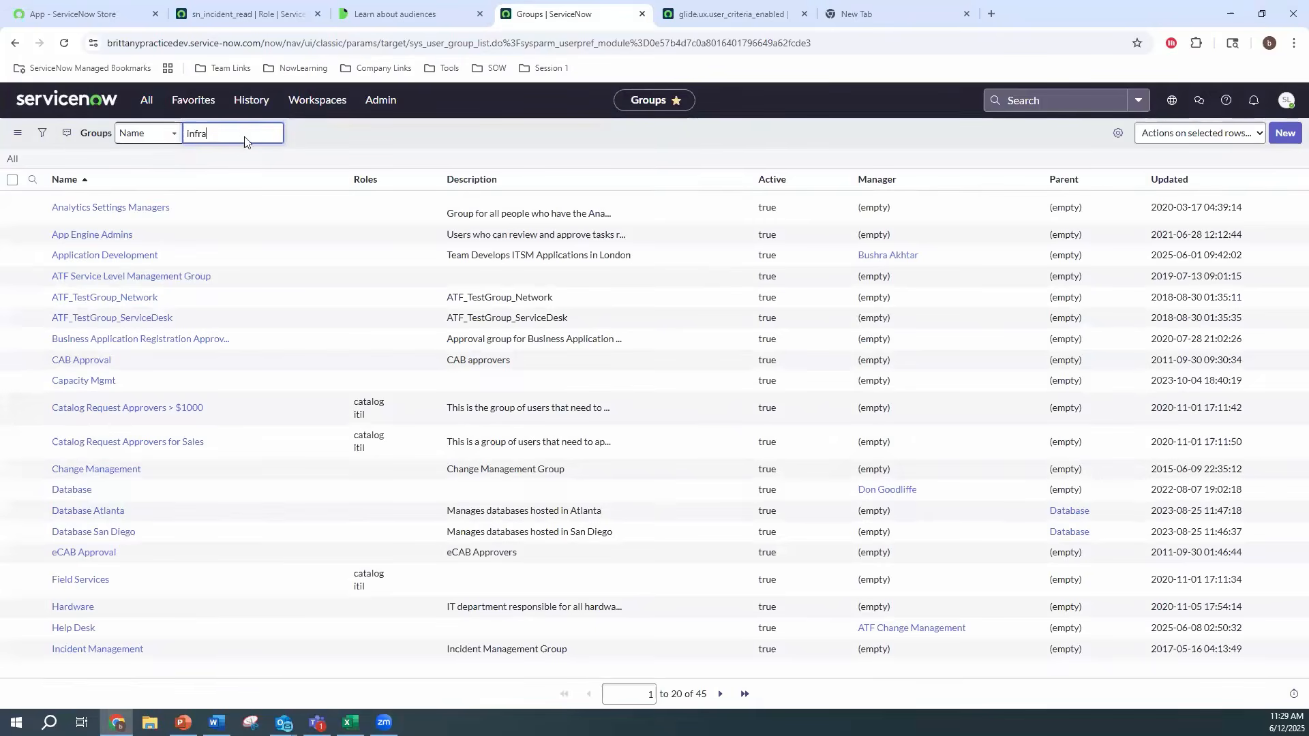
{"action": "key", "text": "Return"}
{"action": "left_click", "coordinate": [60, 231]}
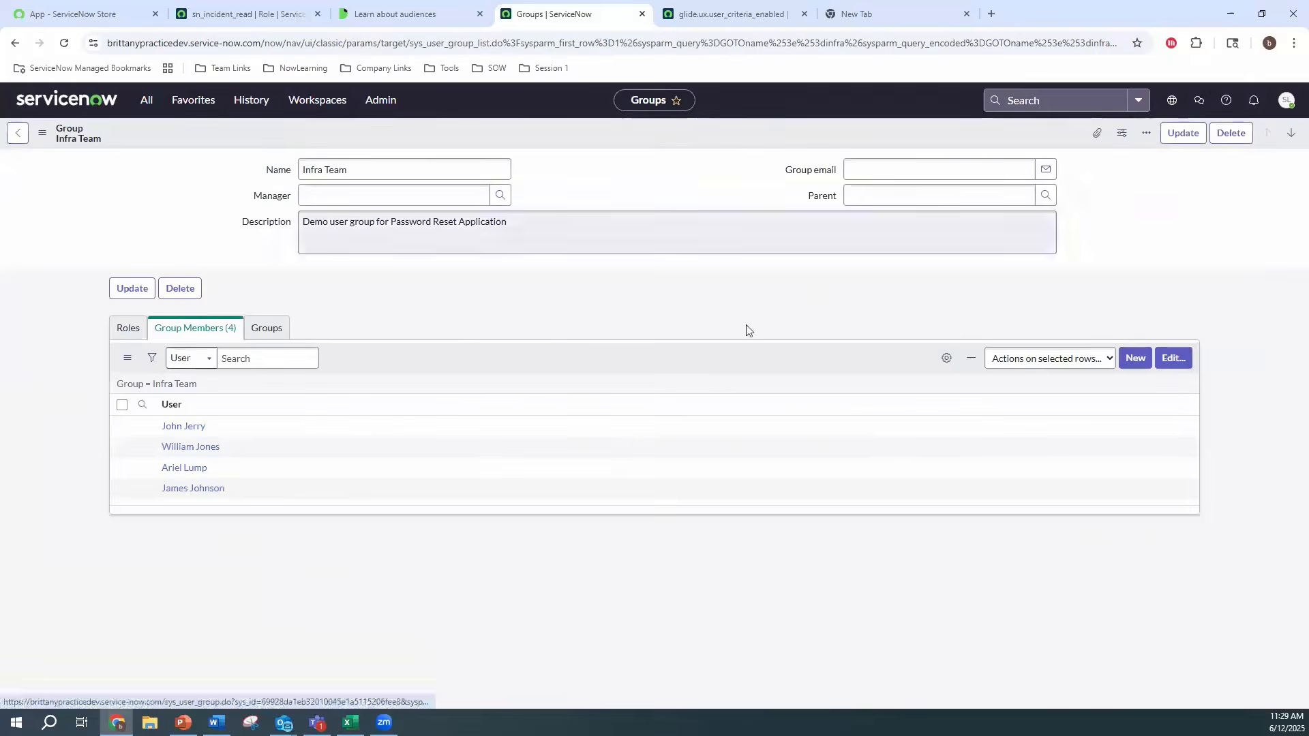
{"action": "left_click", "coordinate": [140, 331]}
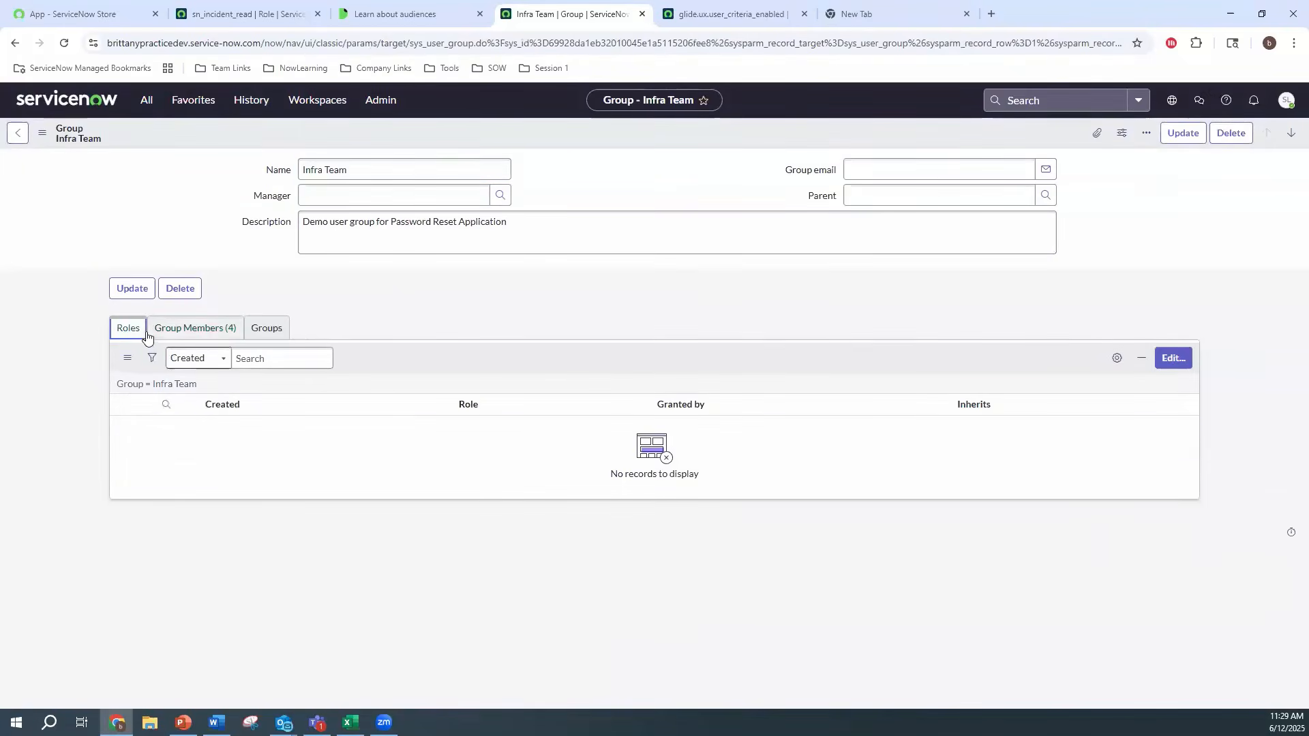
Add the sn_service_desk_agent role to the Infra Team group, save, and reload the group record
{"action": "left_click", "coordinate": [1173, 358]}
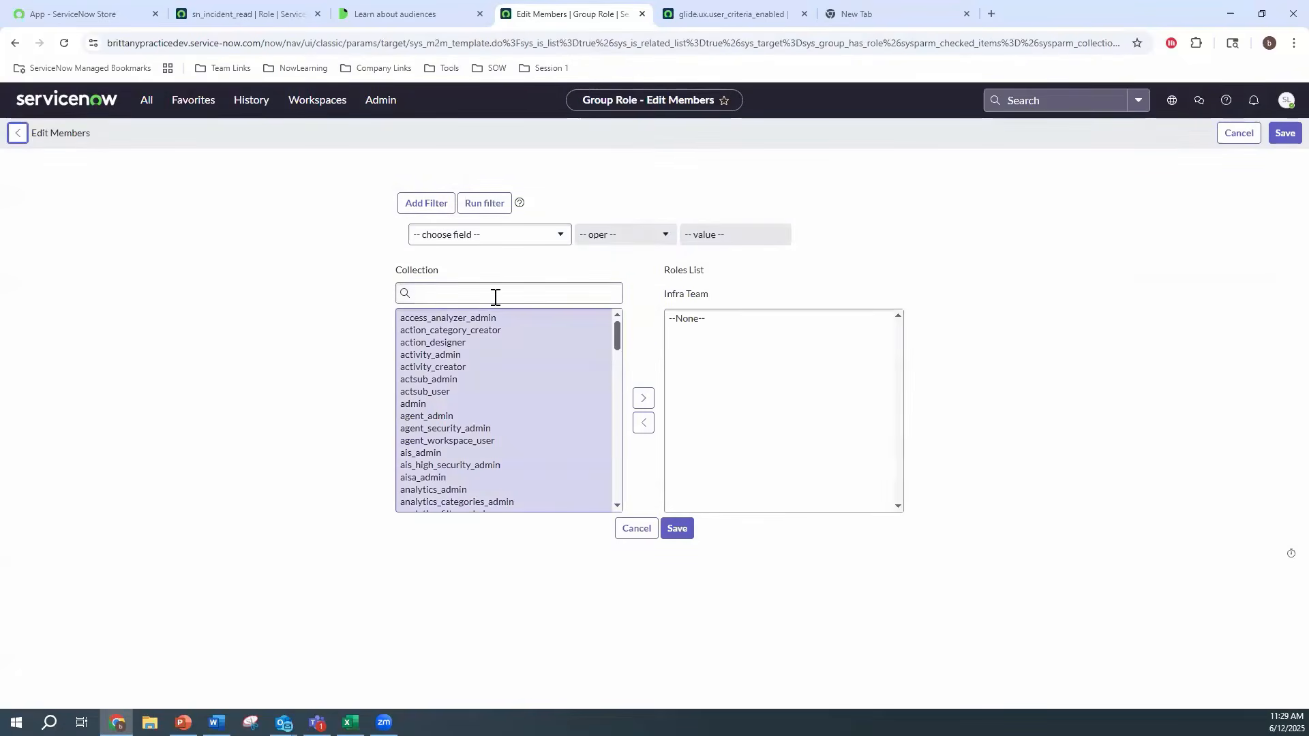
{"action": "left_click", "coordinate": [495, 295]}
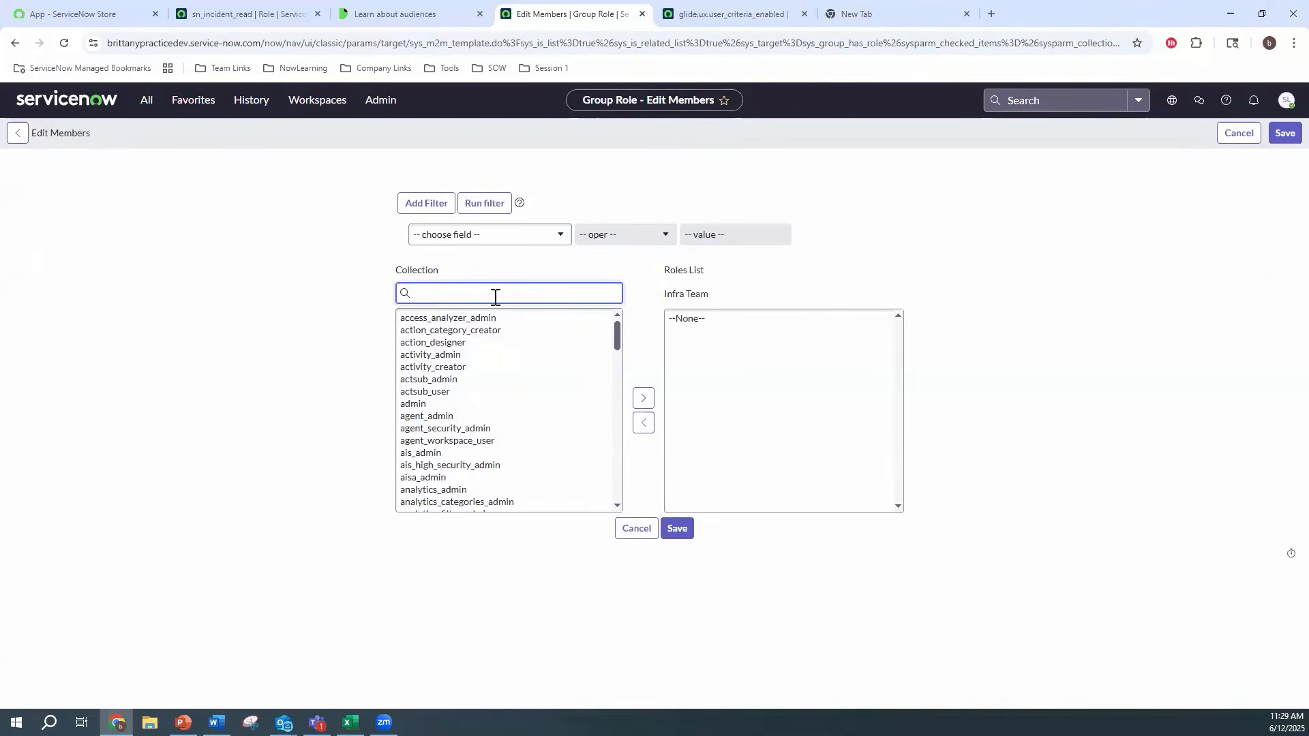
{"action": "type", "text": "sn_se"}
{"action": "left_click", "coordinate": [473, 356]}
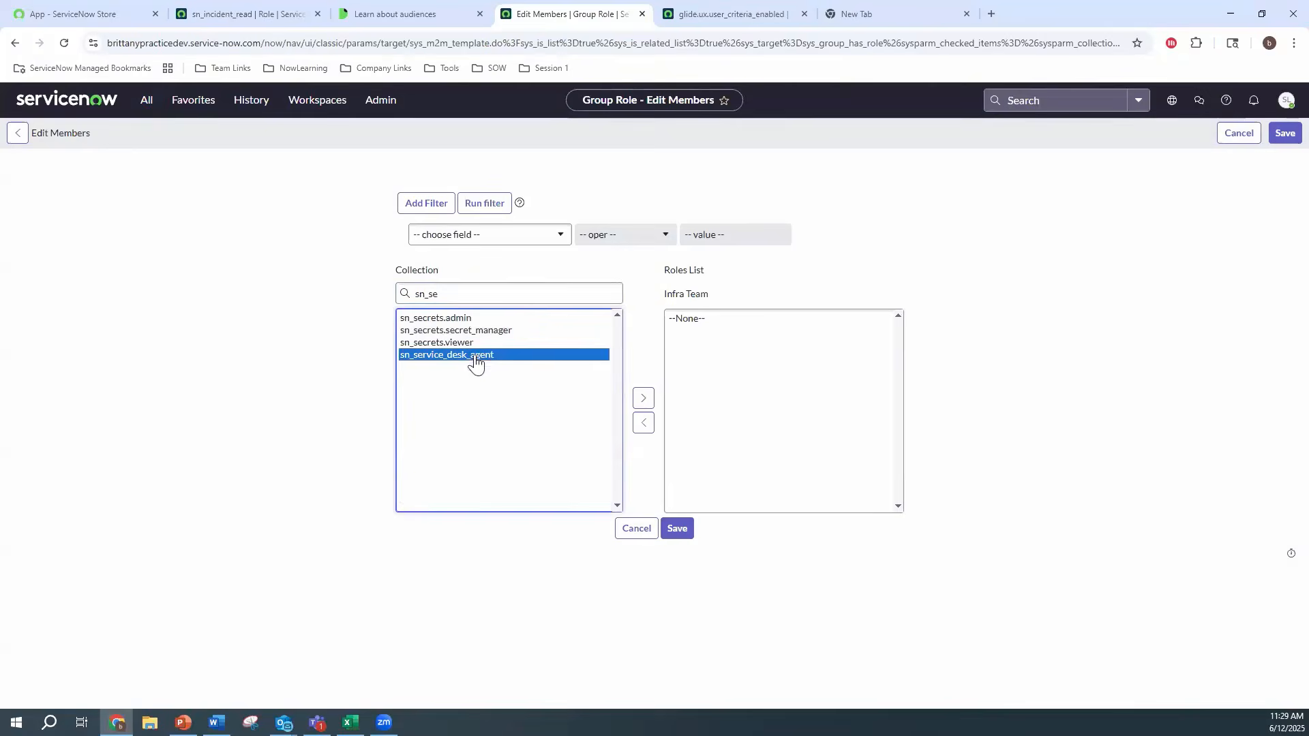
{"action": "left_click", "coordinate": [640, 401]}
{"action": "left_click", "coordinate": [672, 529]}
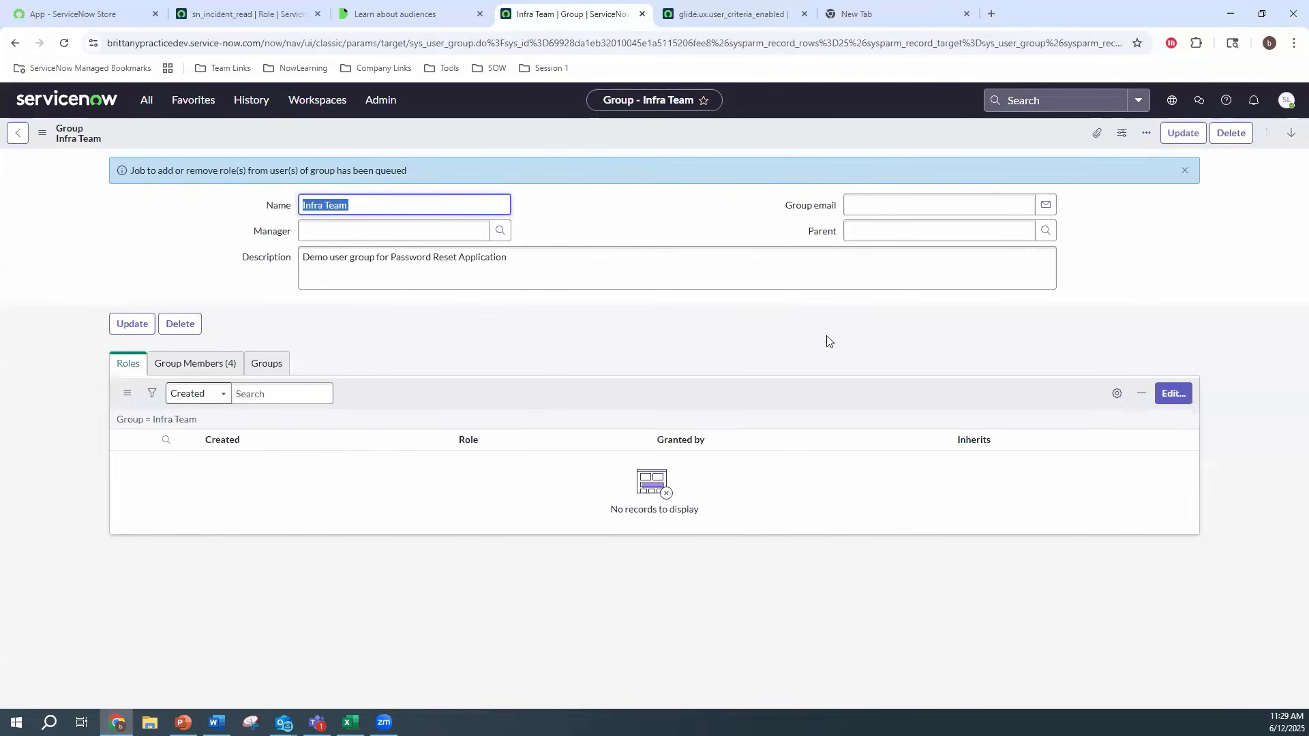
{"action": "left_click", "coordinate": [64, 43]}
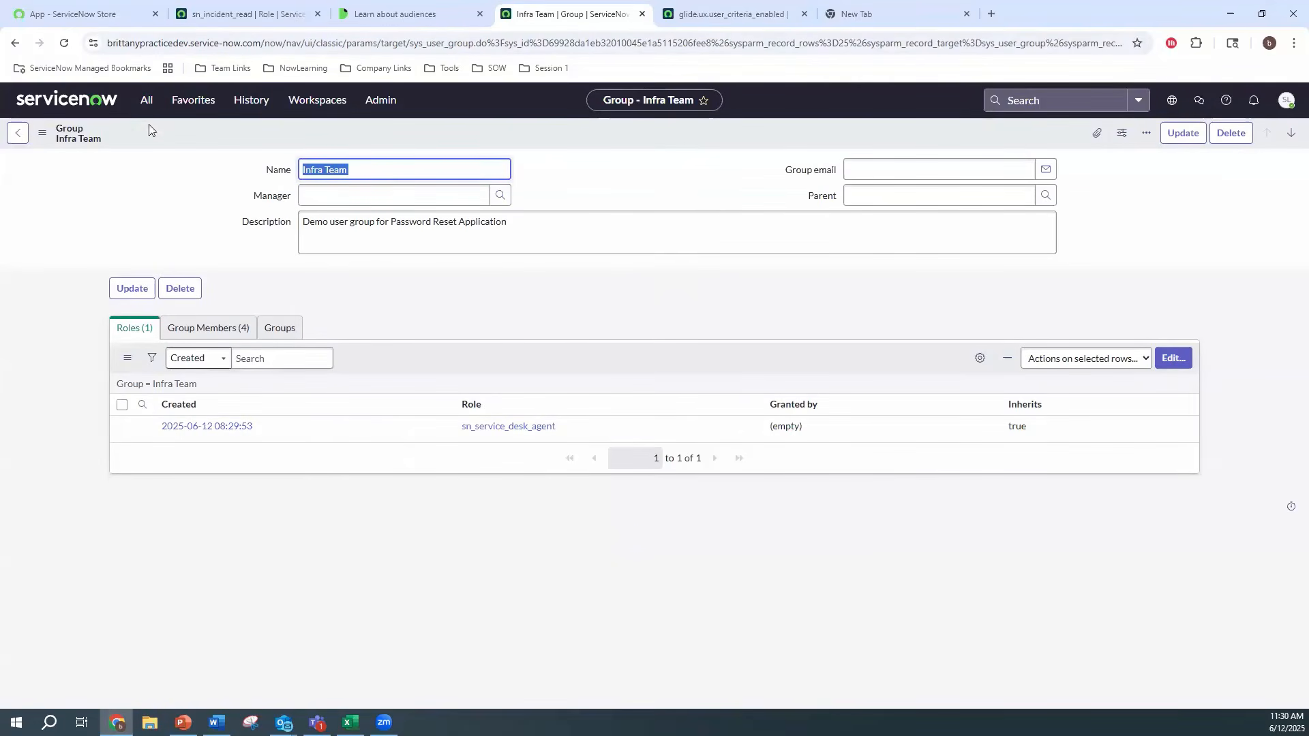
Filter the application navigator for "user c", open the User Criteria list and start a new record
{"action": "left_click", "coordinate": [145, 104]}
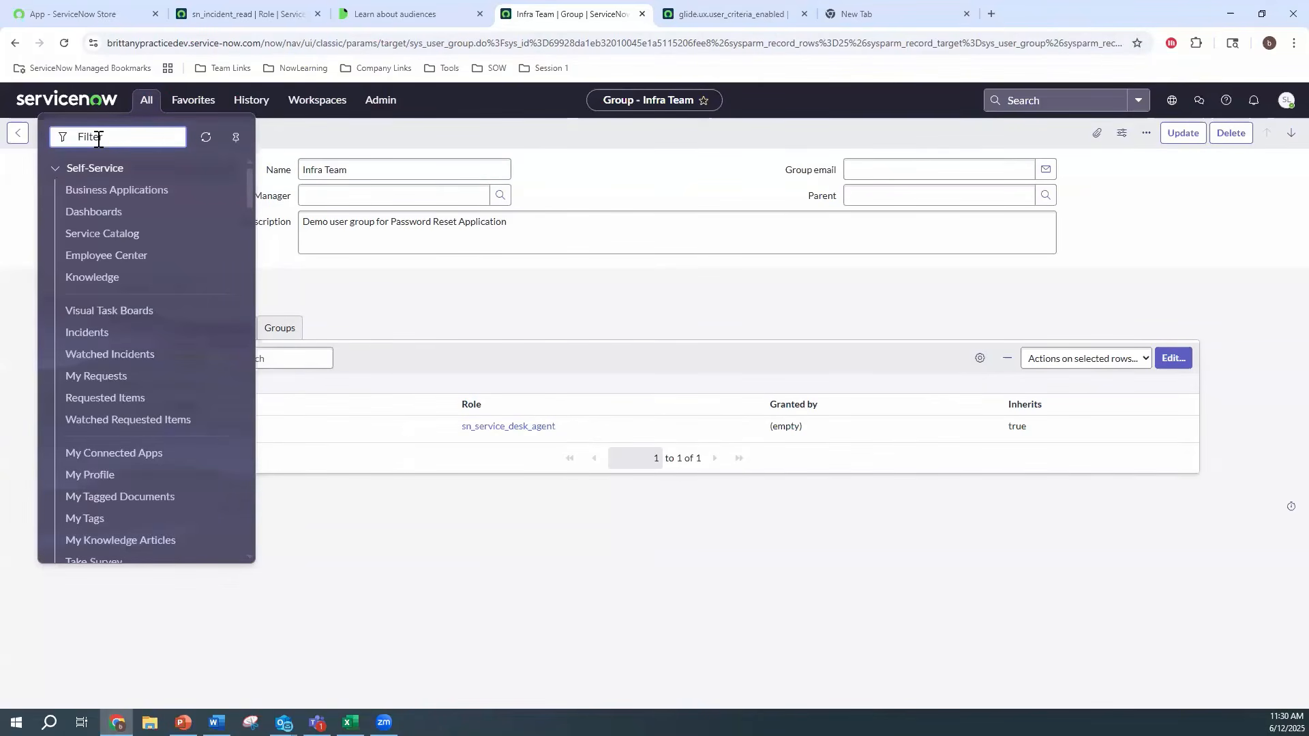
{"action": "type", "text": "user c"}
{"action": "left_click", "coordinate": [105, 191]}
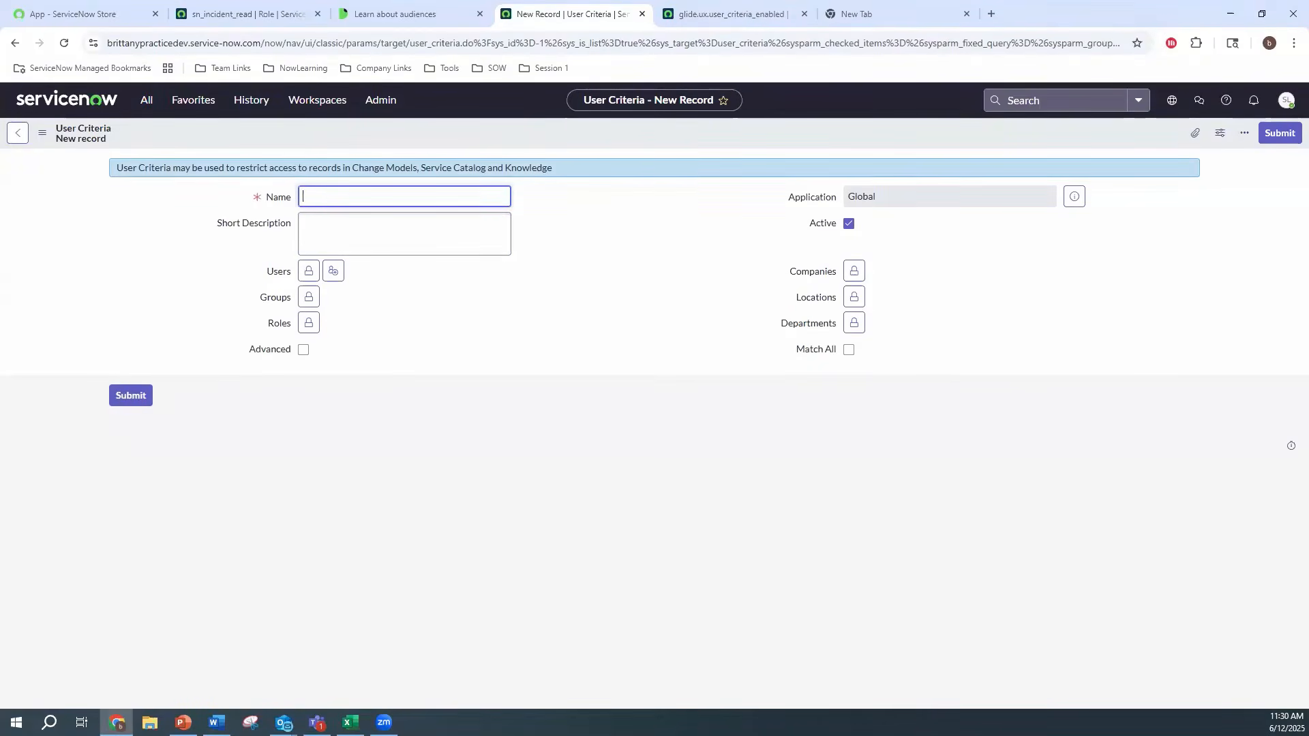
Name the user criteria "UC Infra Team", assign the Infra Team group, and submit the record
{"action": "key", "text": "alt+Tab"}
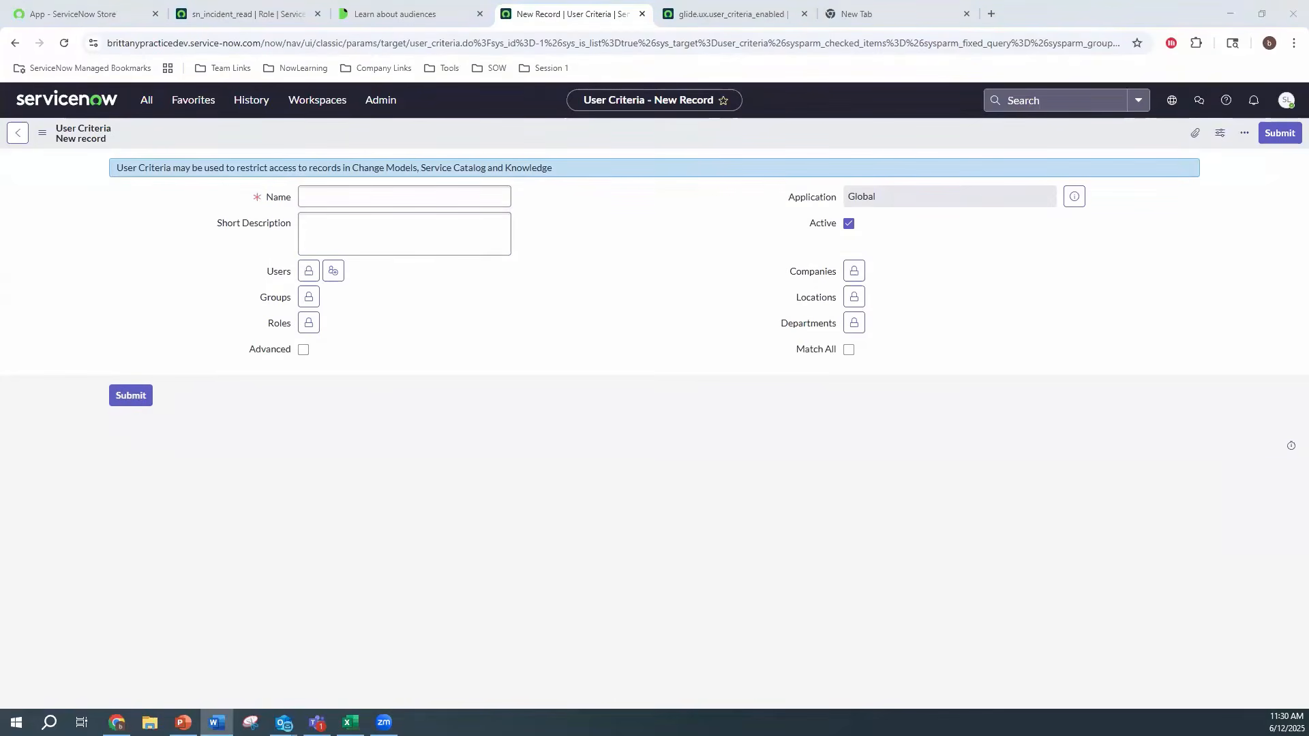
{"action": "left_click", "coordinate": [312, 197]}
{"action": "type", "text": "UC Infra Team"}
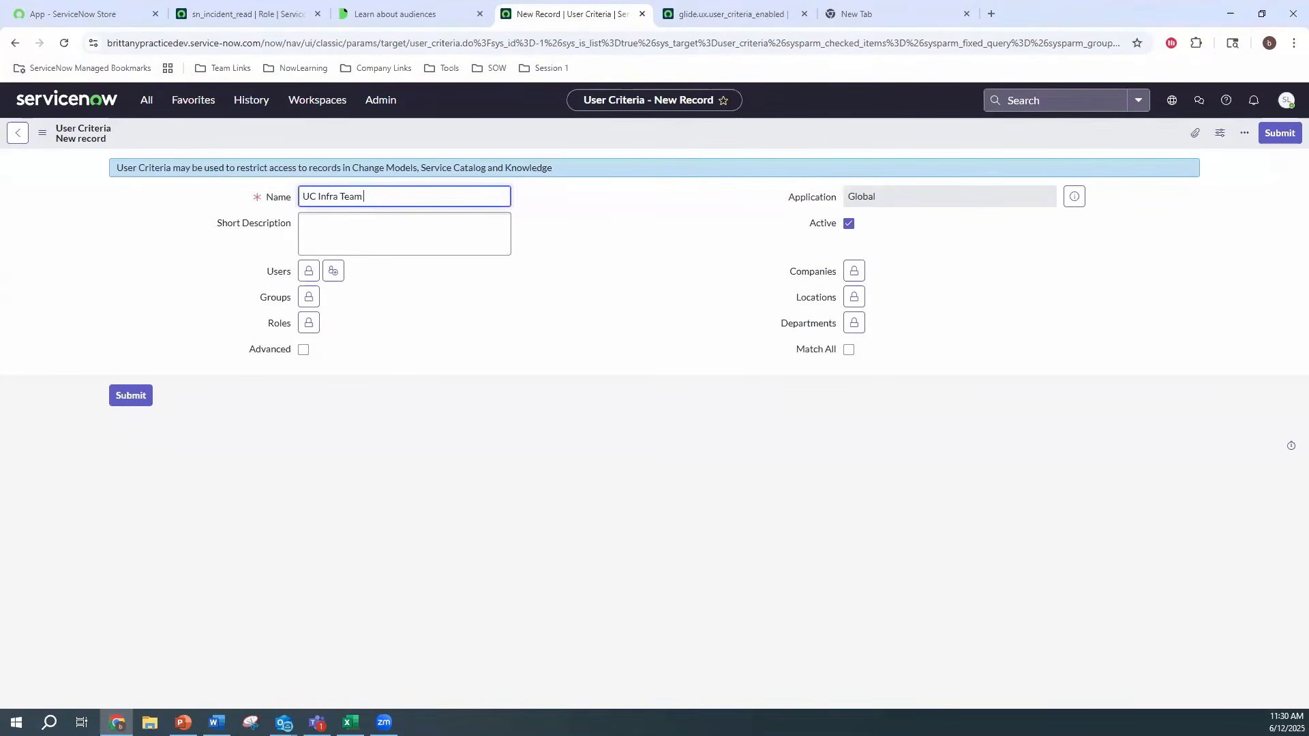
{"action": "key", "text": "alt+Tab"}
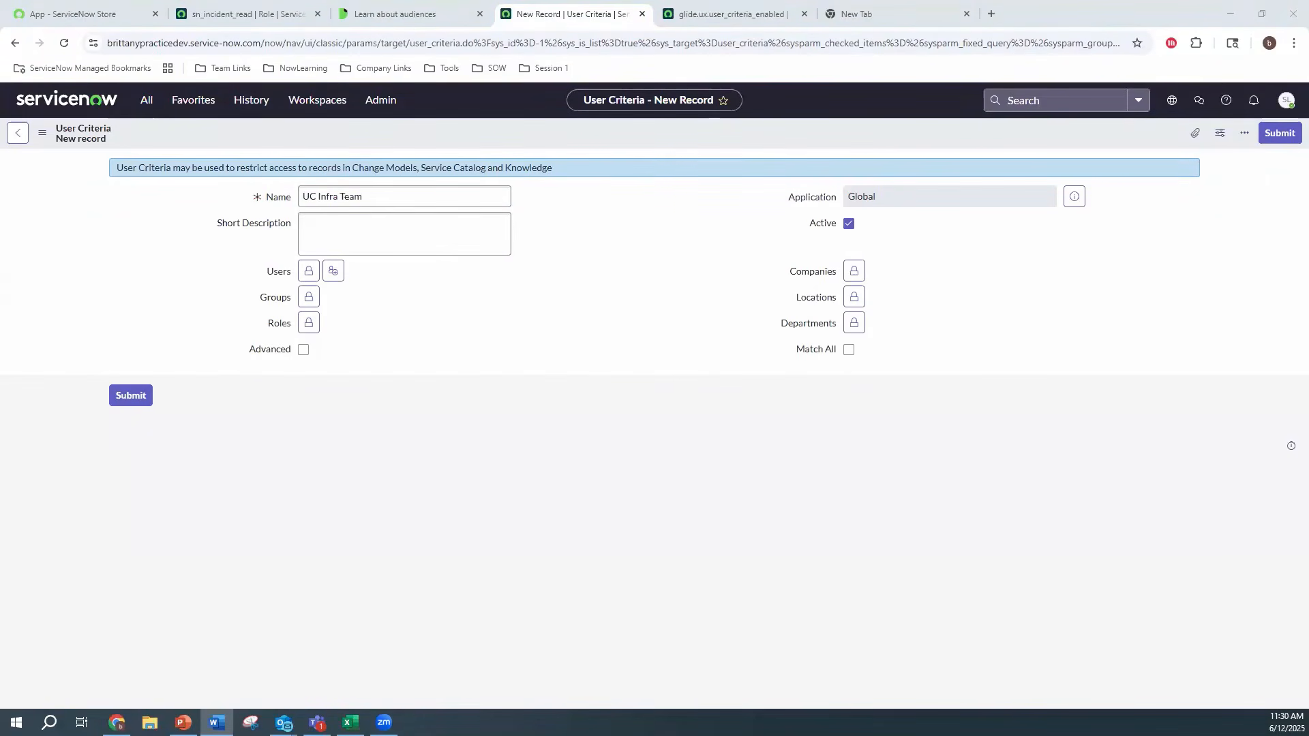
{"action": "left_click", "coordinate": [309, 297]}
{"action": "type", "text": "infra"}
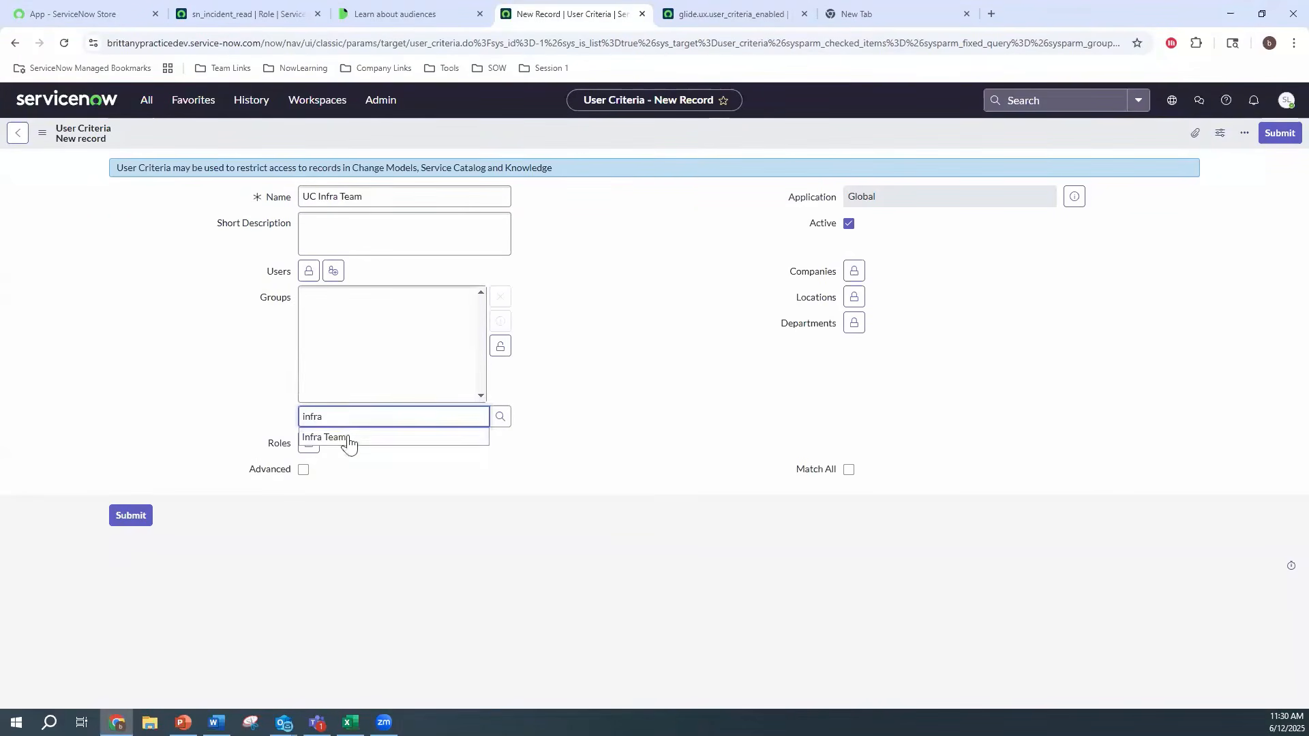
{"action": "left_click", "coordinate": [349, 440]}
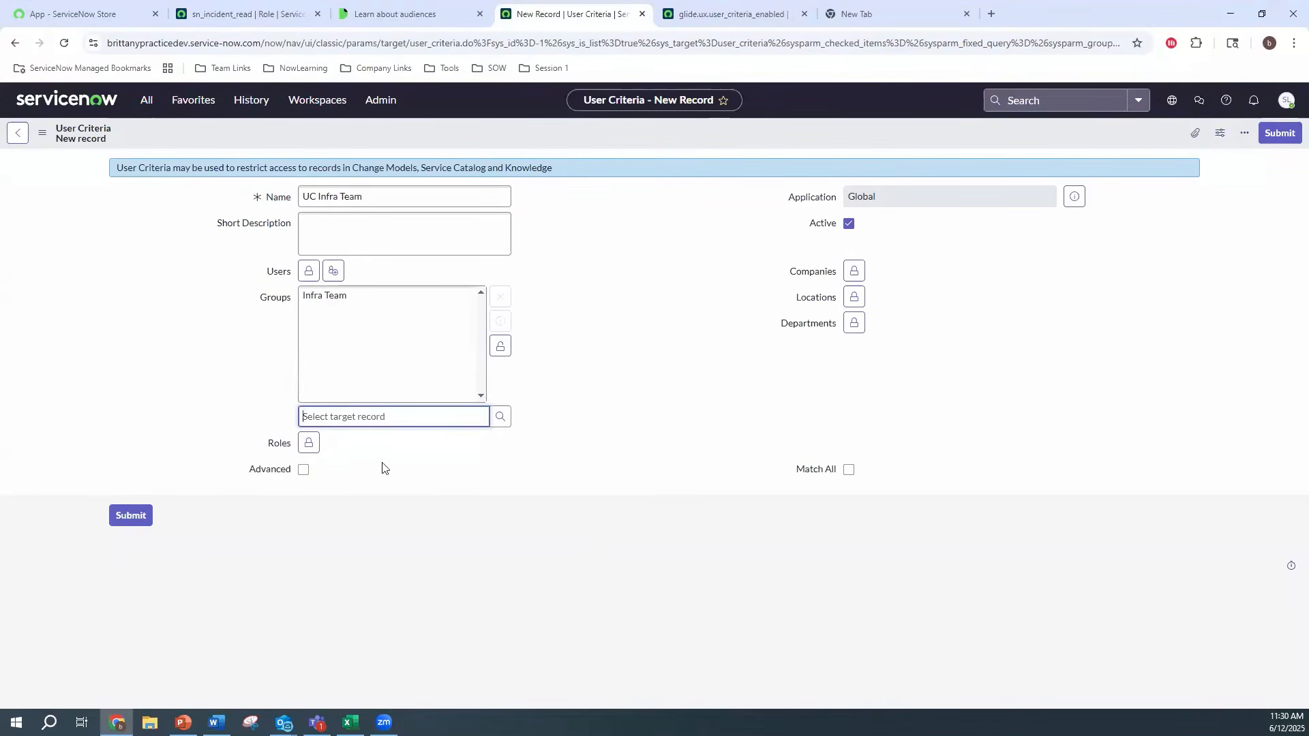
{"action": "left_click", "coordinate": [130, 516]}
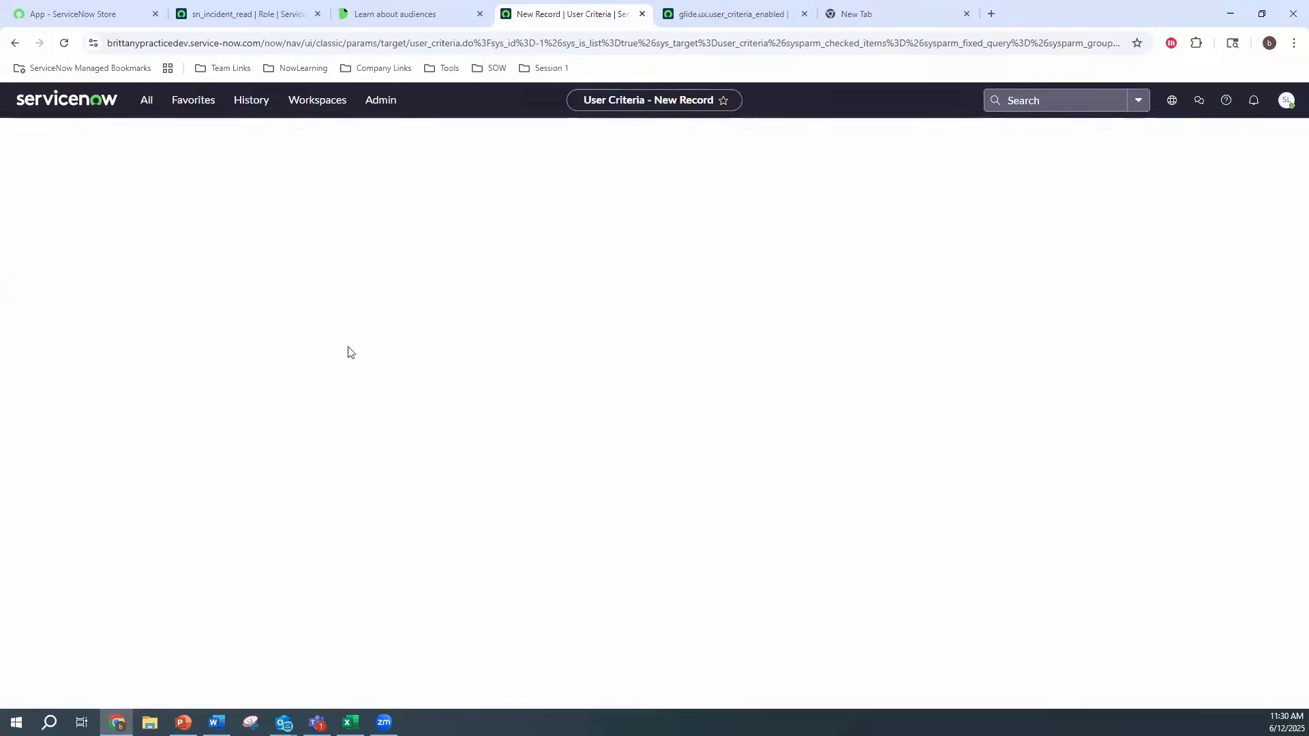
Search the user criteria names for "uc" and open the UC Infra Team record
{"action": "type", "text": "in"}
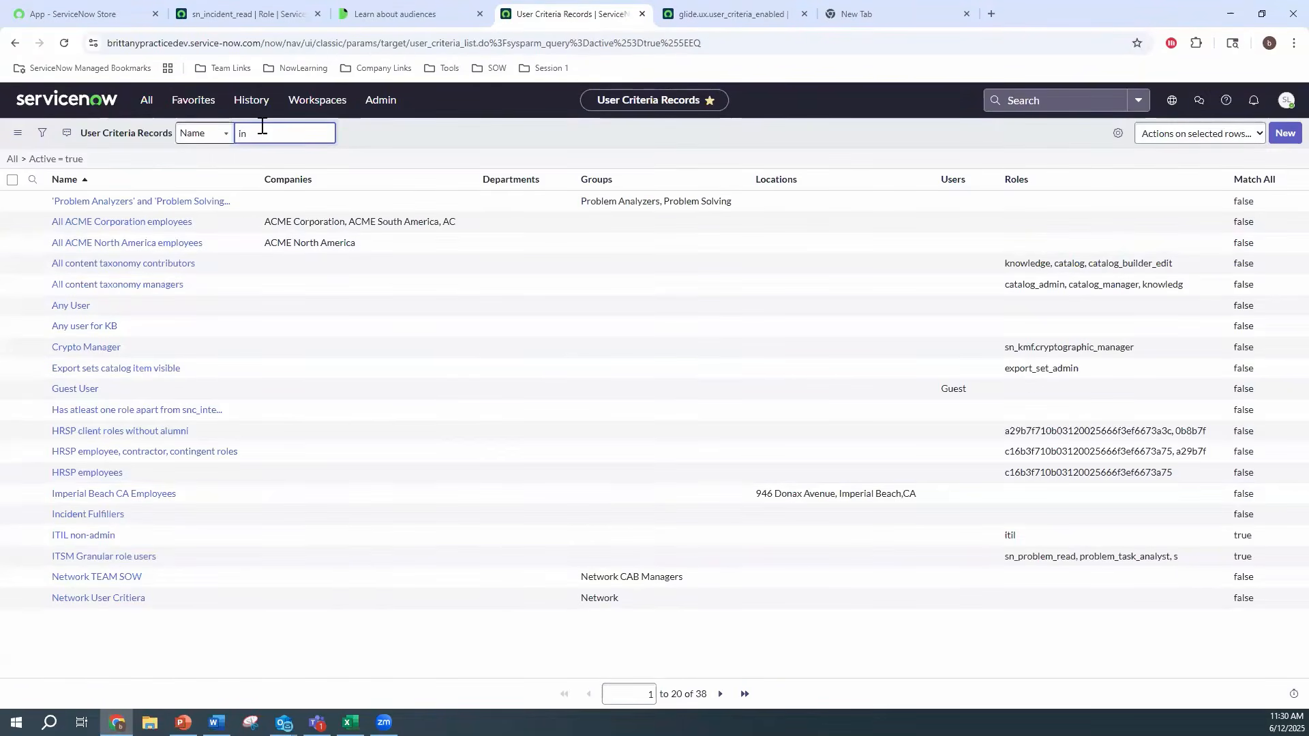
{"action": "type", "text": "fruc"}
{"action": "key", "text": "Return"}
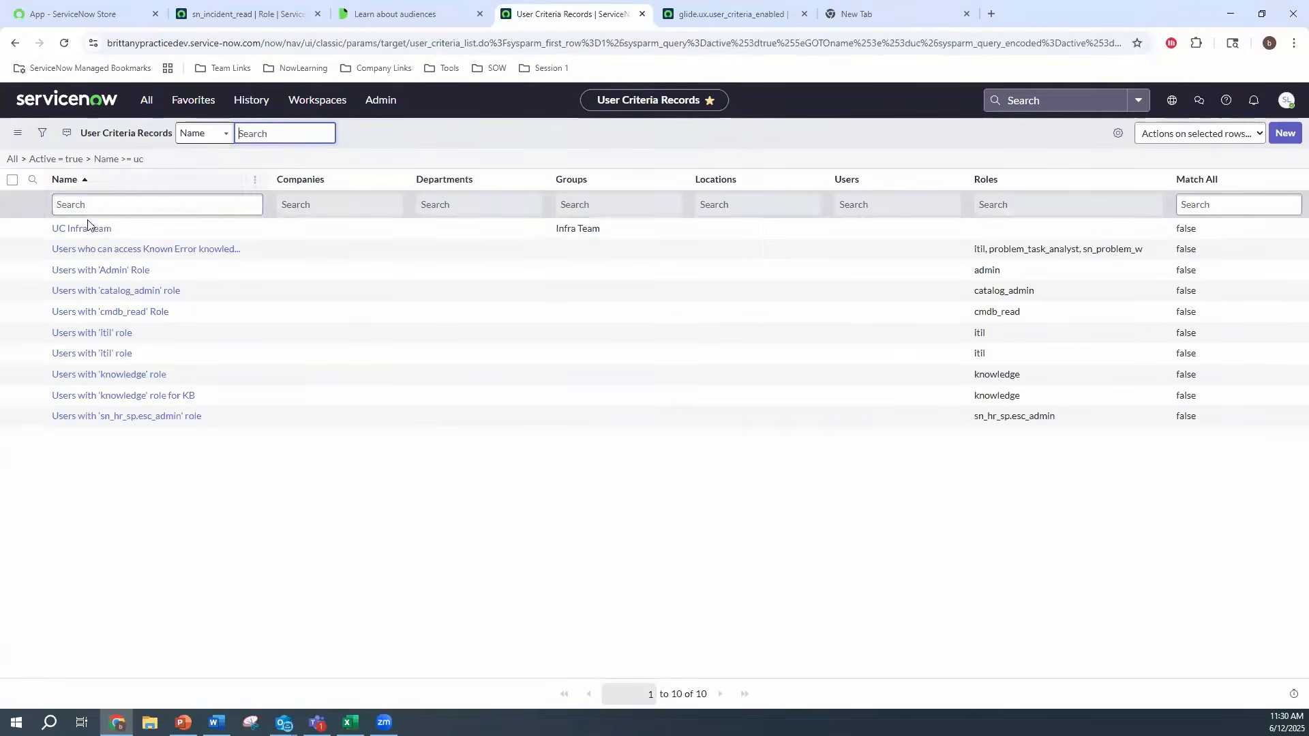
{"action": "left_click", "coordinate": [83, 229]}
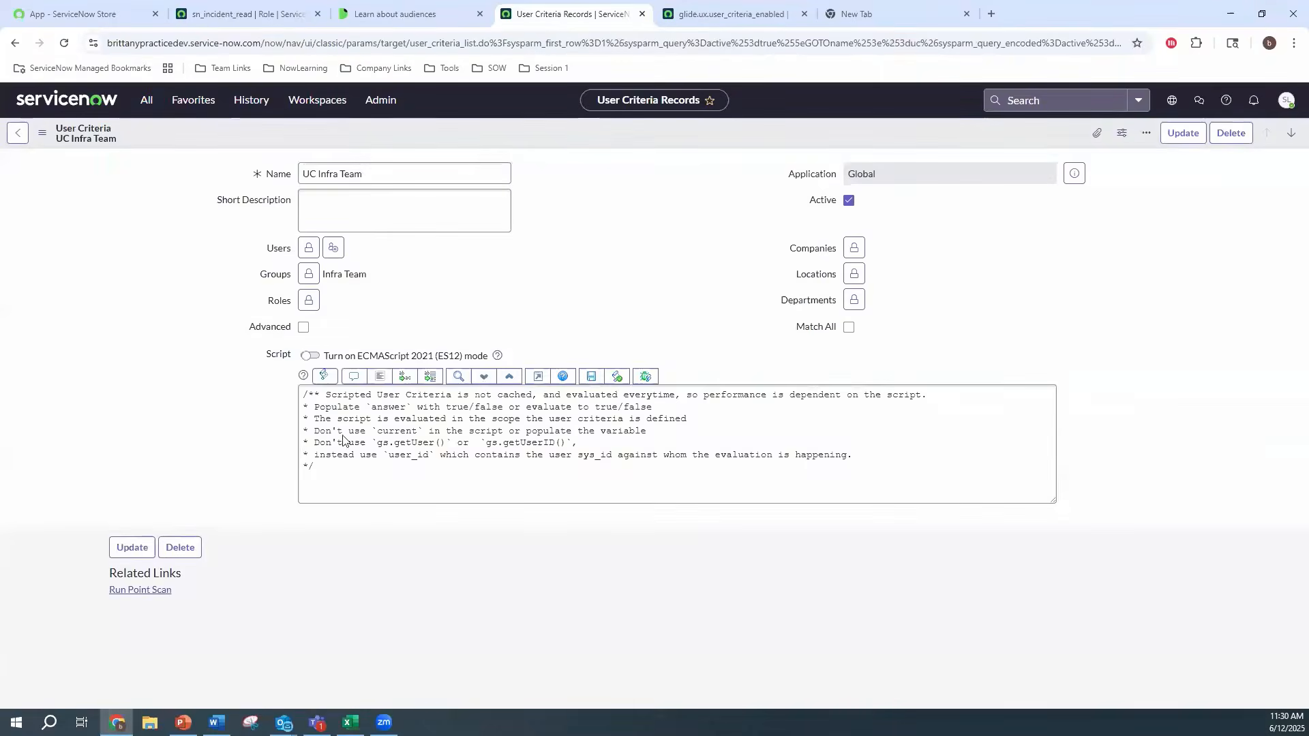
Save the UC Infra Team user criteria record without leaving its form
{"action": "right_click", "coordinate": [932, 136]}
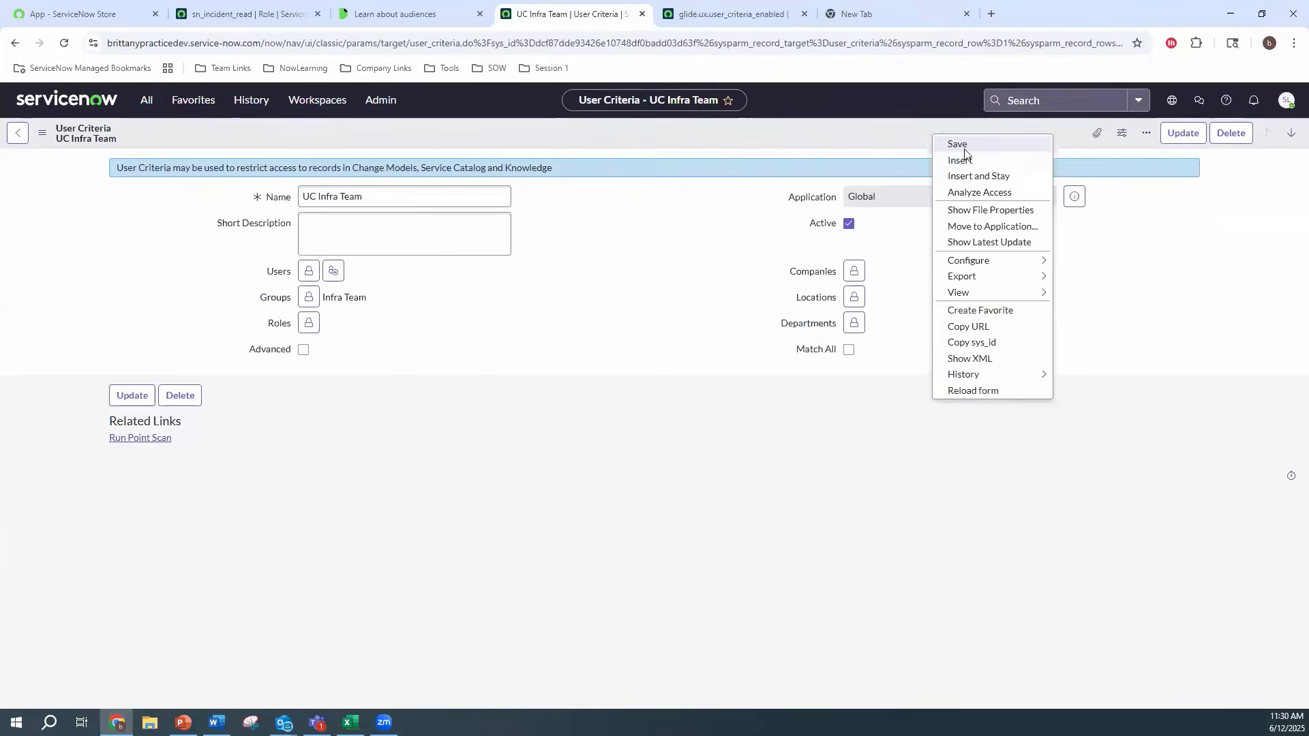
{"action": "left_click", "coordinate": [958, 154]}
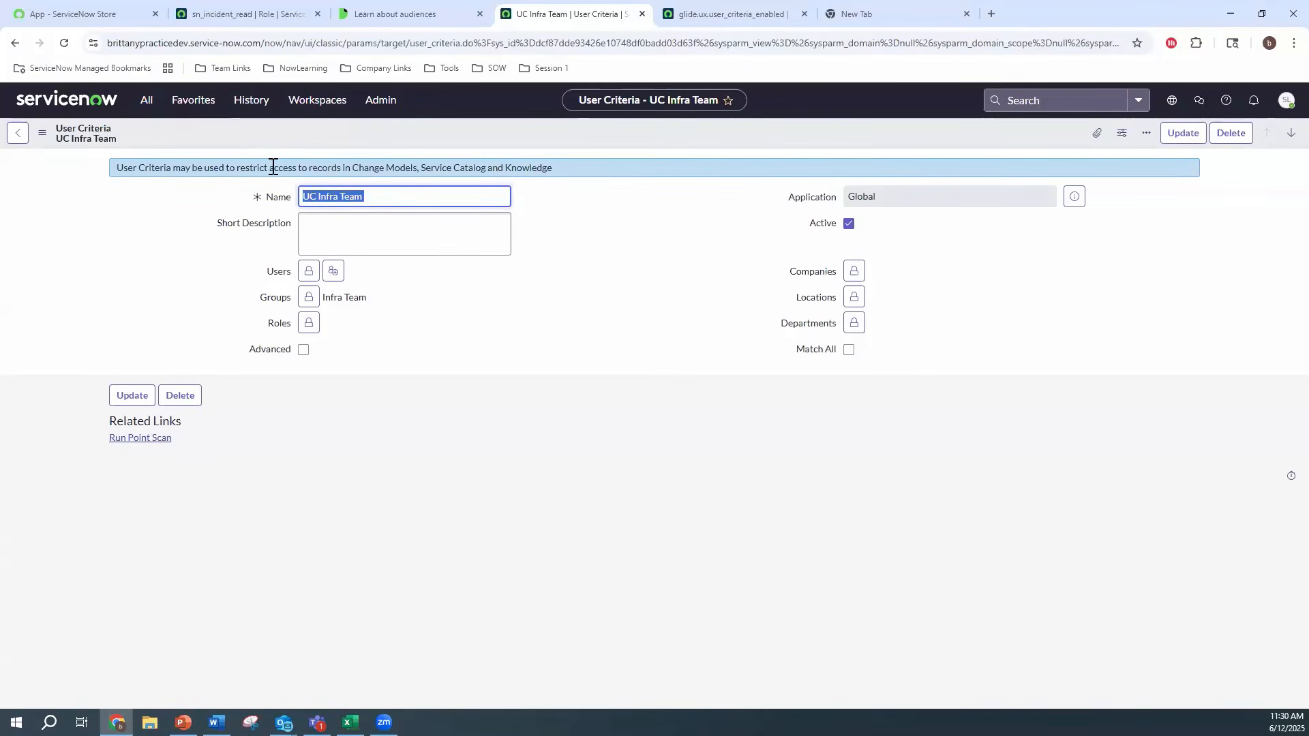
{"action": "right_click", "coordinate": [538, 136]}
{"action": "left_click", "coordinate": [397, 317]}
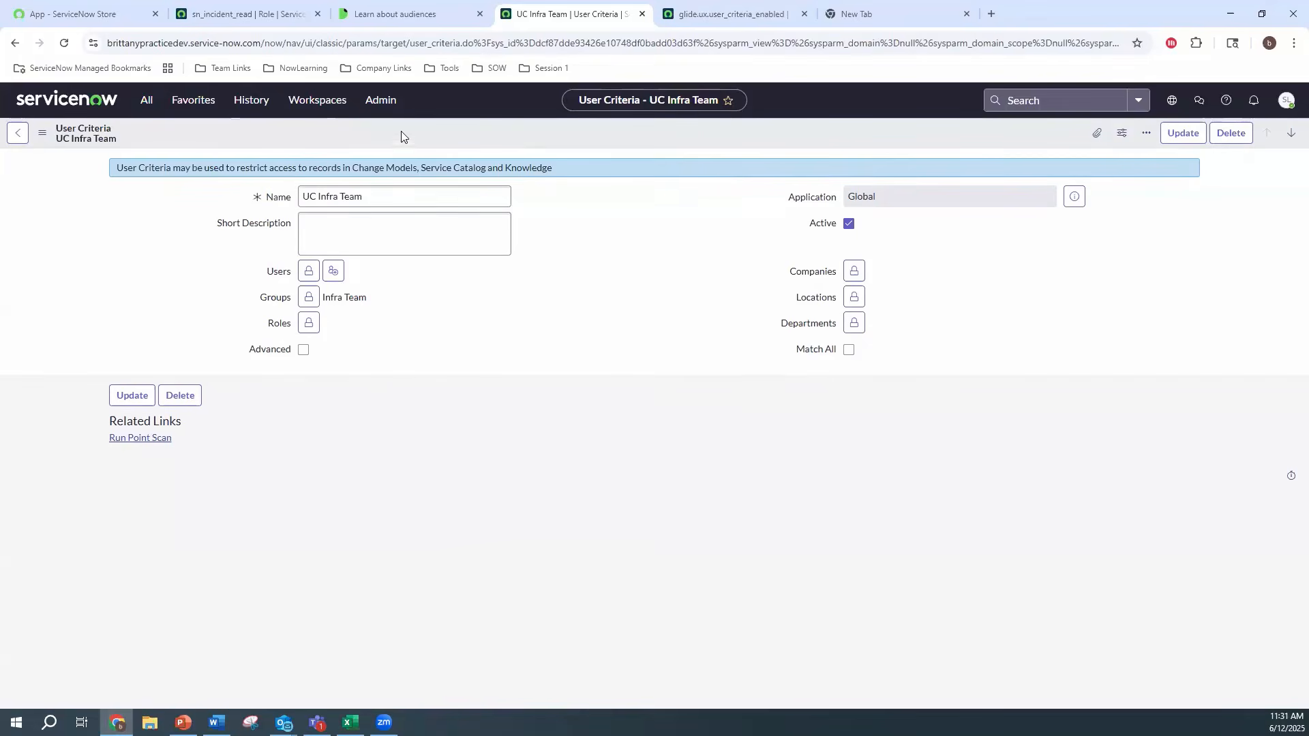
{"action": "right_click", "coordinate": [382, 136]}
{"action": "mouse_move", "coordinate": [452, 259]}
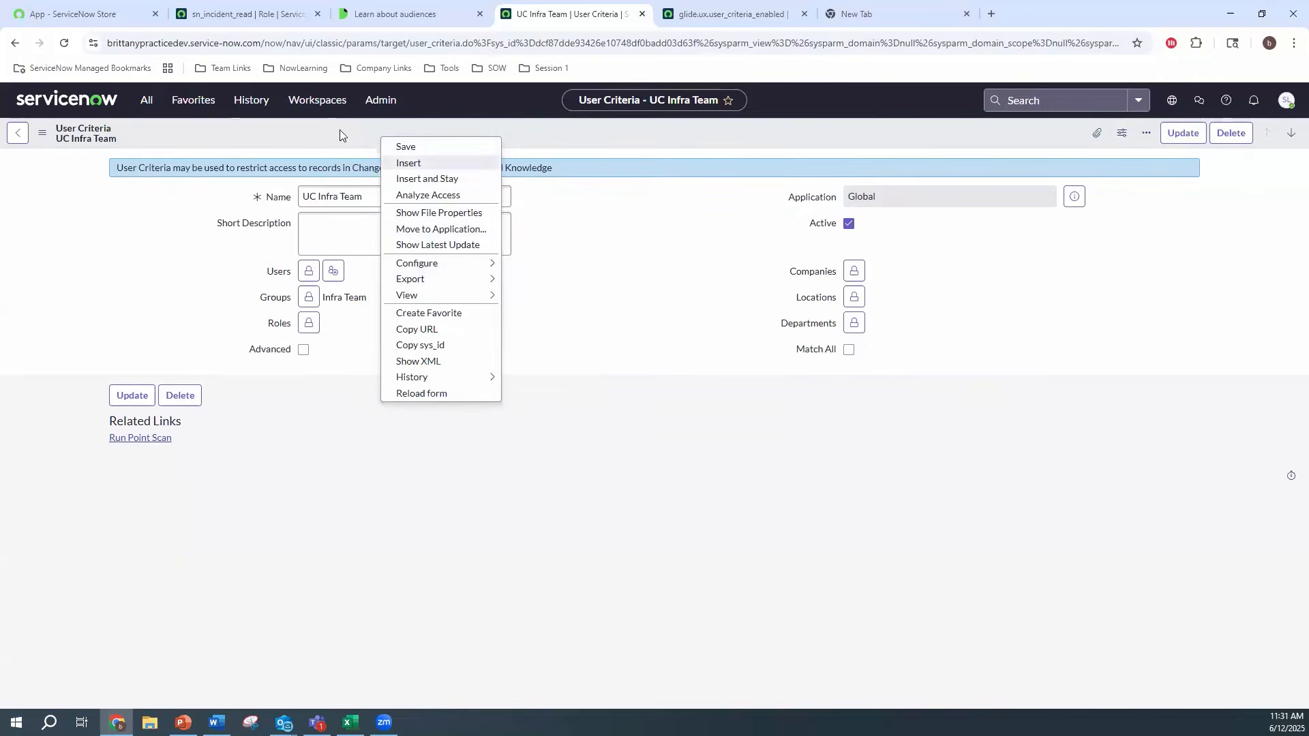
{"action": "left_click", "coordinate": [372, 163]}
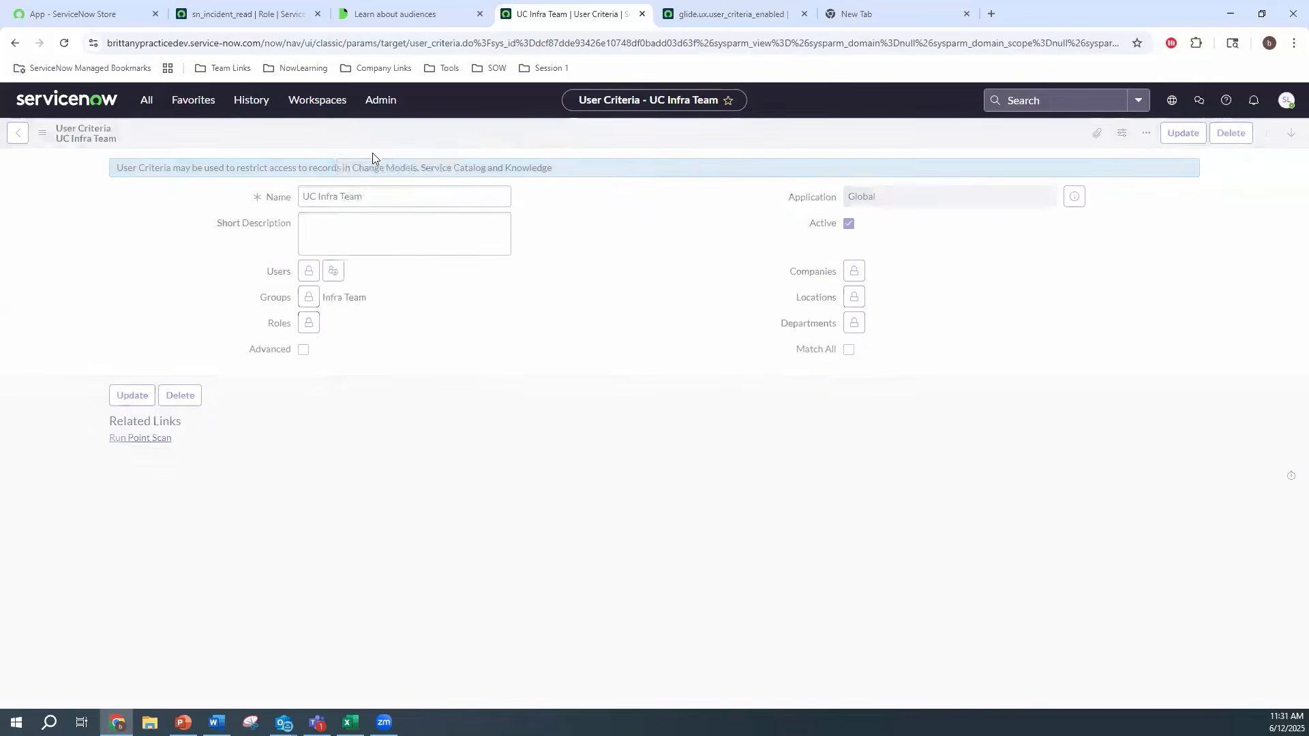
Filter the application navigator for "aud", open the Audiences list and start a new audience record
{"action": "left_click", "coordinate": [147, 99]}
{"action": "key", "text": "BackSpace"}
{"action": "key", "text": "BackSpace"}
{"action": "key", "text": "BackSpace"}
{"action": "key", "text": "BackSpace"}
{"action": "key", "text": "BackSpace"}
{"action": "key", "text": "BackSpace"}
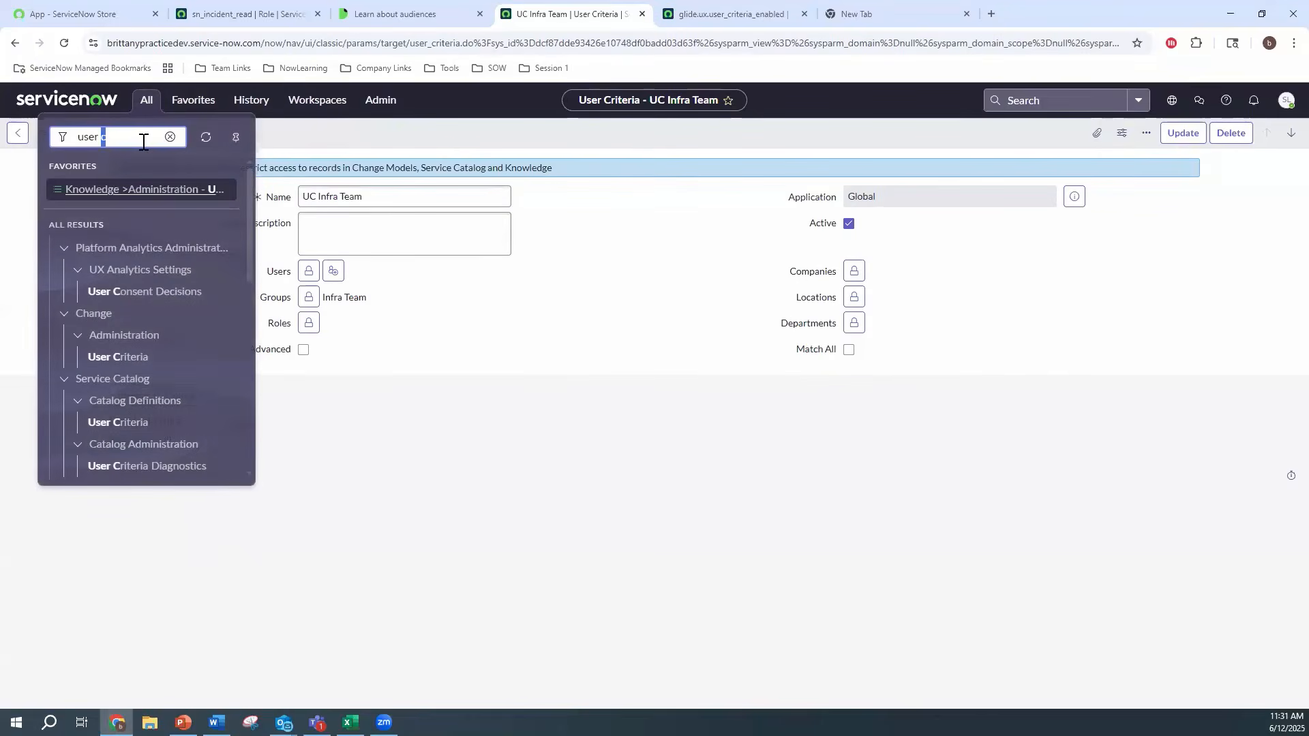
{"action": "type", "text": "aud"}
{"action": "left_click", "coordinate": [156, 198]}
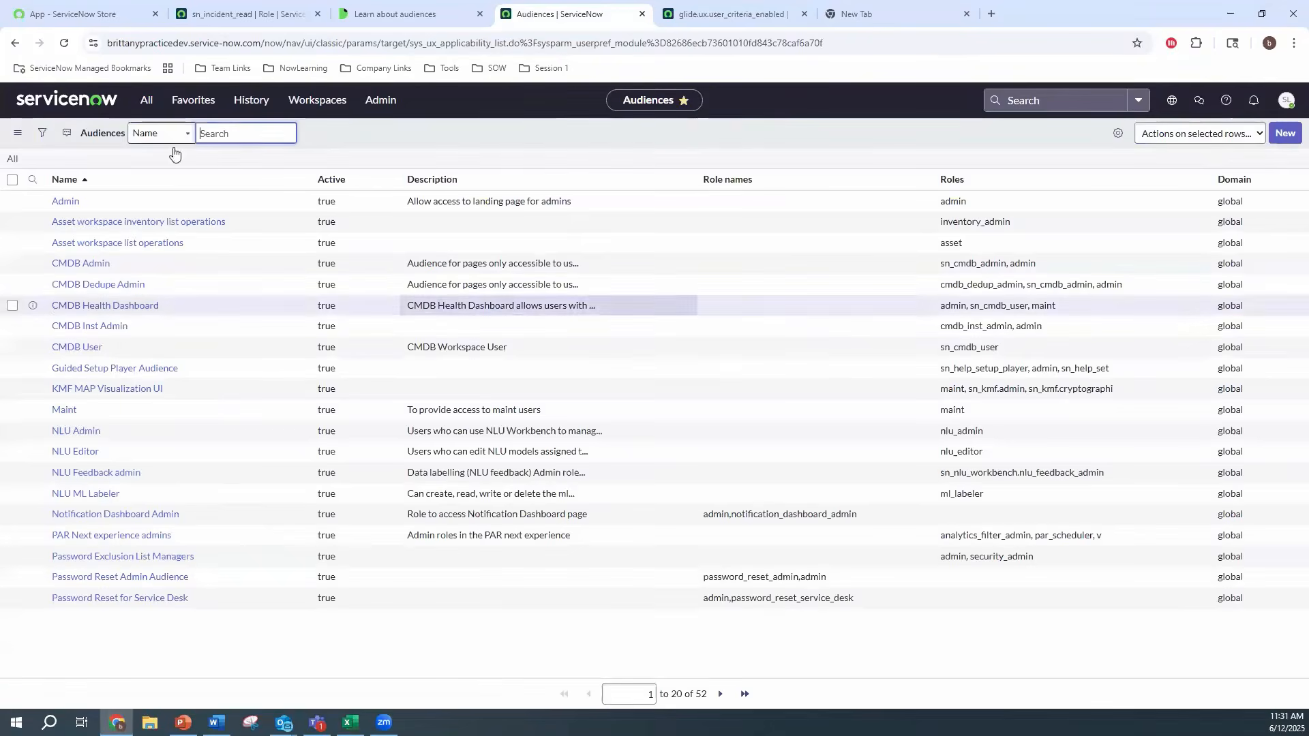
{"action": "left_click", "coordinate": [1286, 133]}
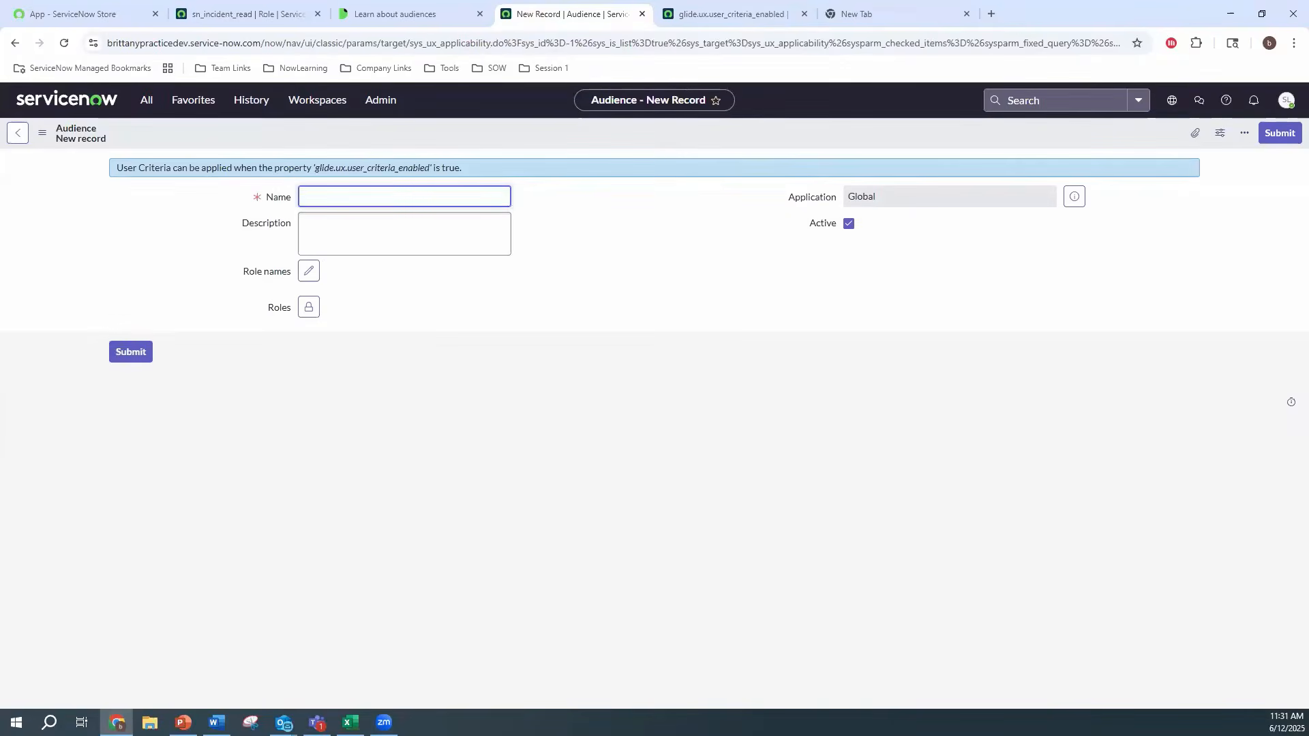
Name the audience "Infra Team Audience 1", describe it as "Infra Team Audience for SOW Landing Page", and save the record
{"action": "key", "text": "alt+Tab"}
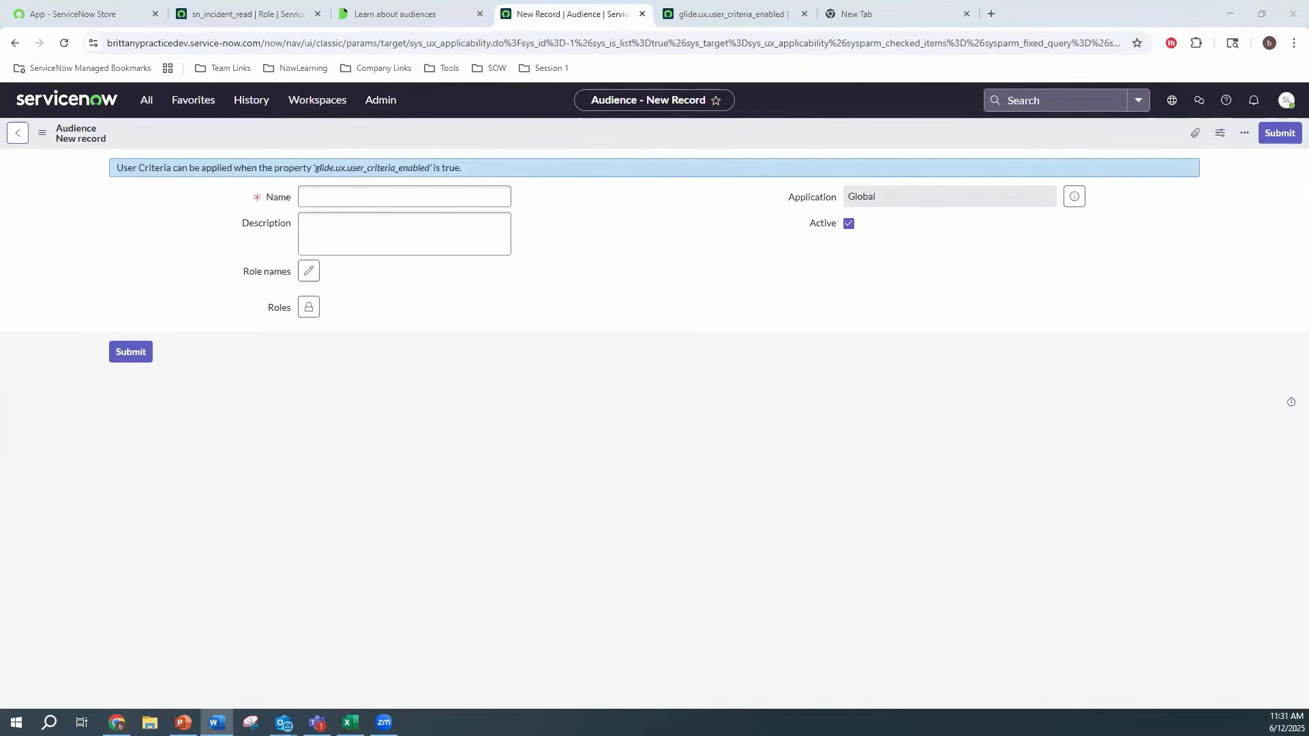
{"action": "left_click", "coordinate": [365, 199]}
{"action": "type", "text": "Infra Team Audience 1"}
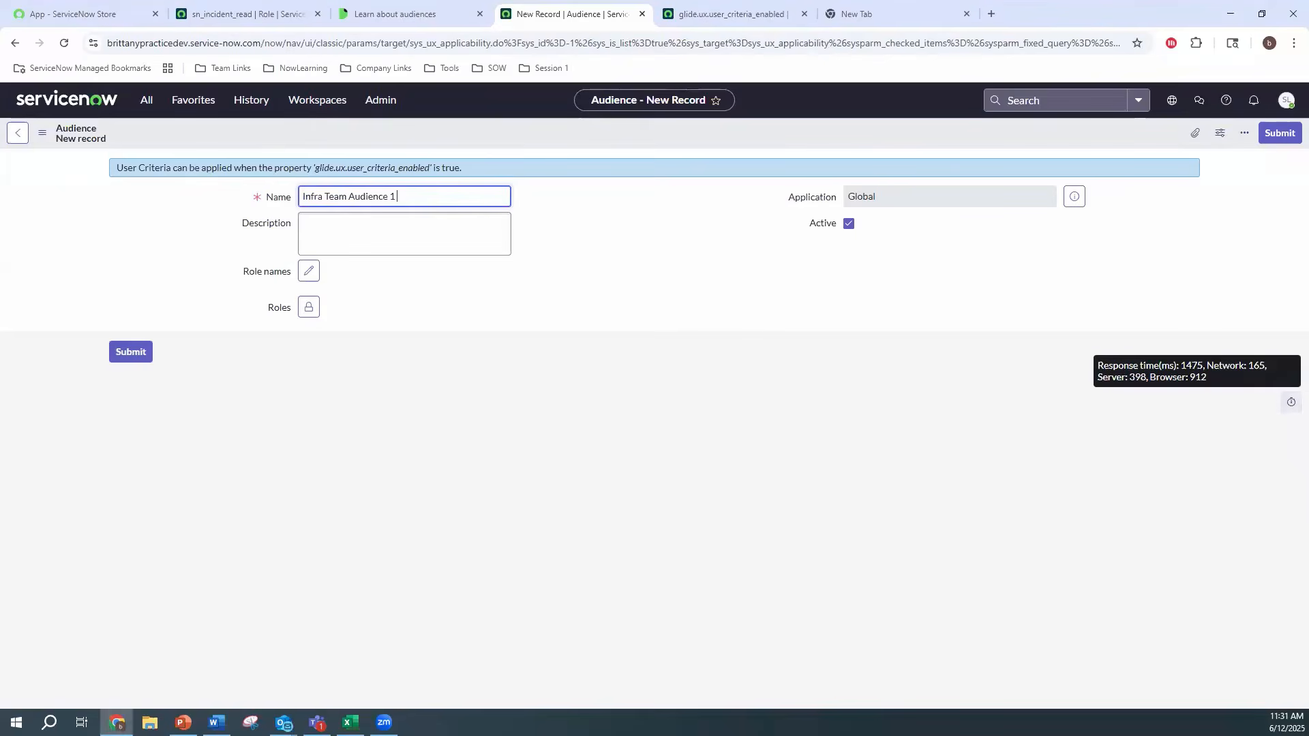
{"action": "key", "text": "alt+Tab"}
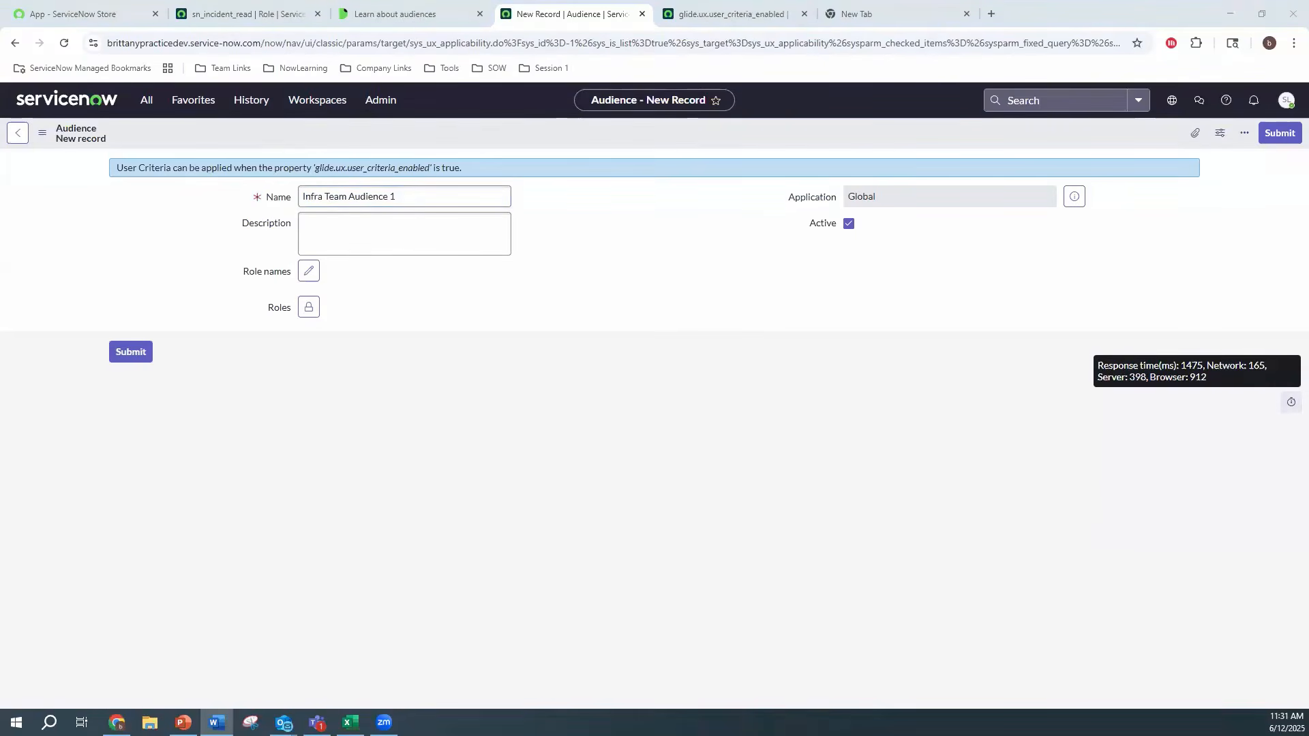
{"action": "left_click", "coordinate": [414, 234]}
{"action": "type", "text": "Infra Team Audience for SOW Landing Page"}
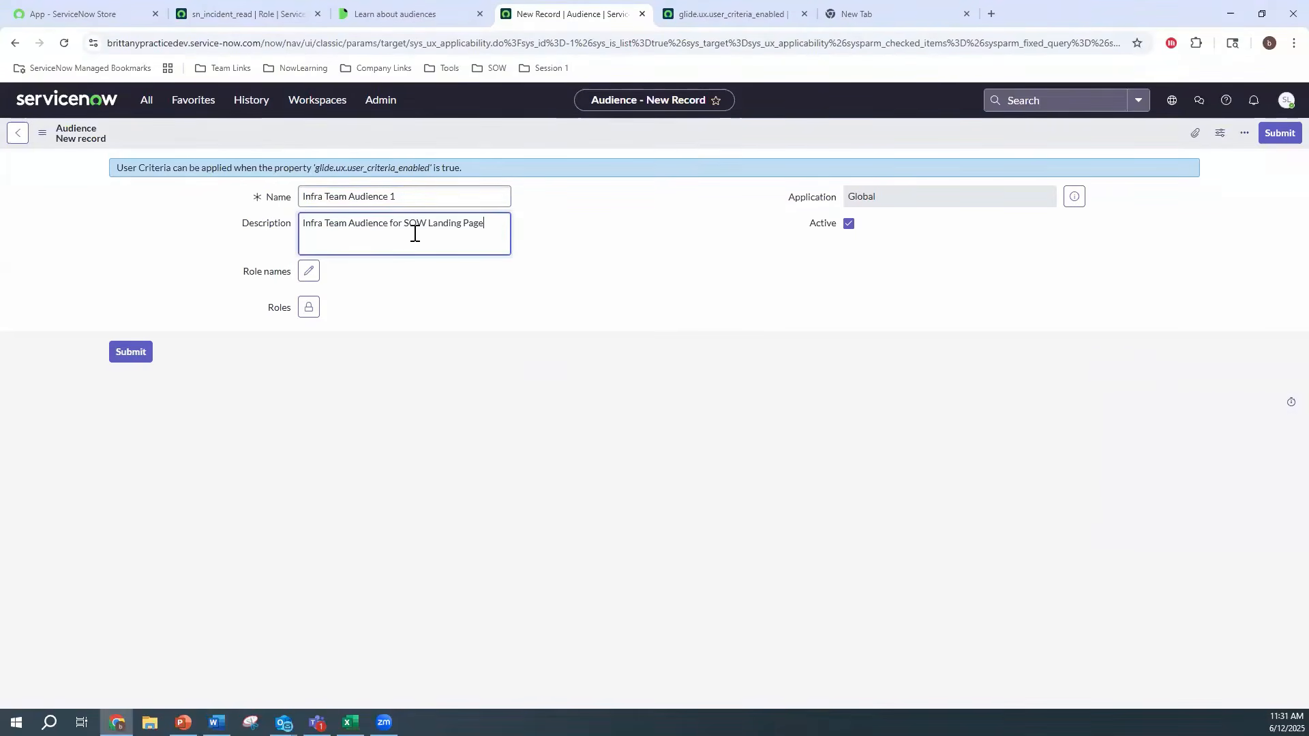
{"action": "left_click", "coordinate": [930, 383]}
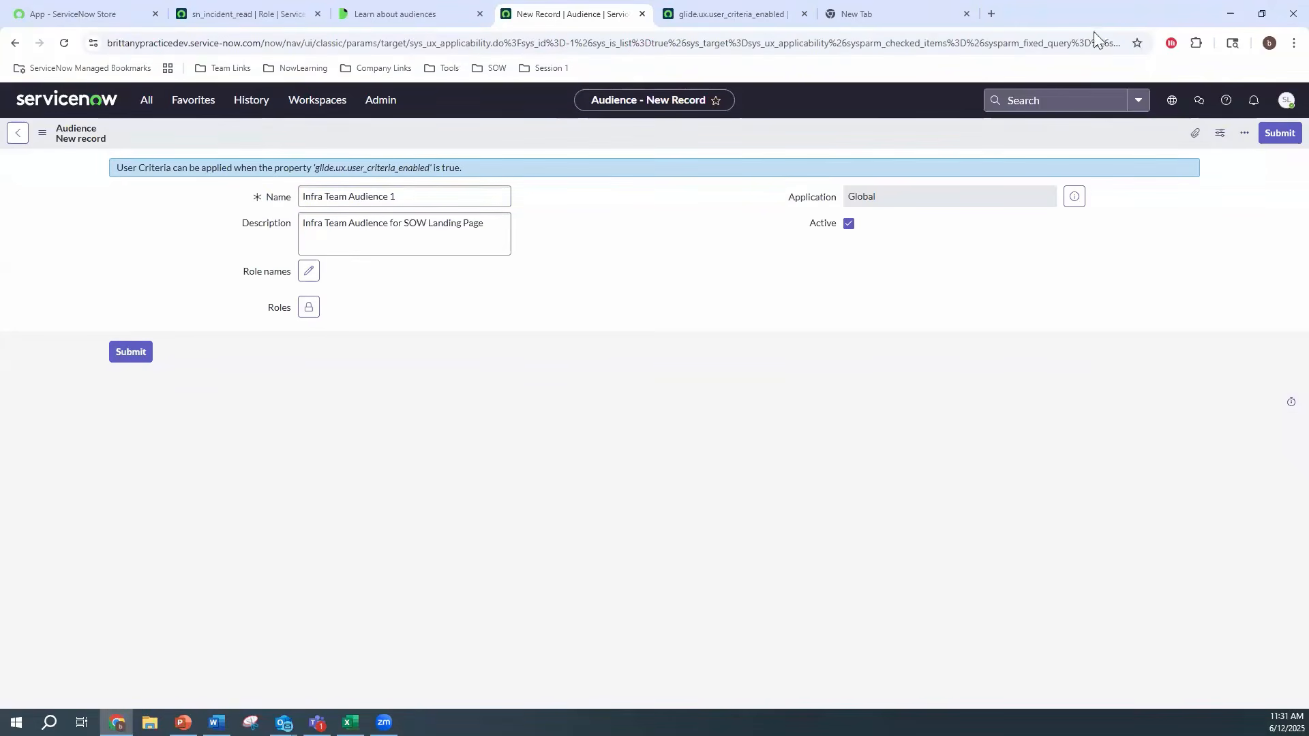
{"action": "key", "text": "ctrl+s"}
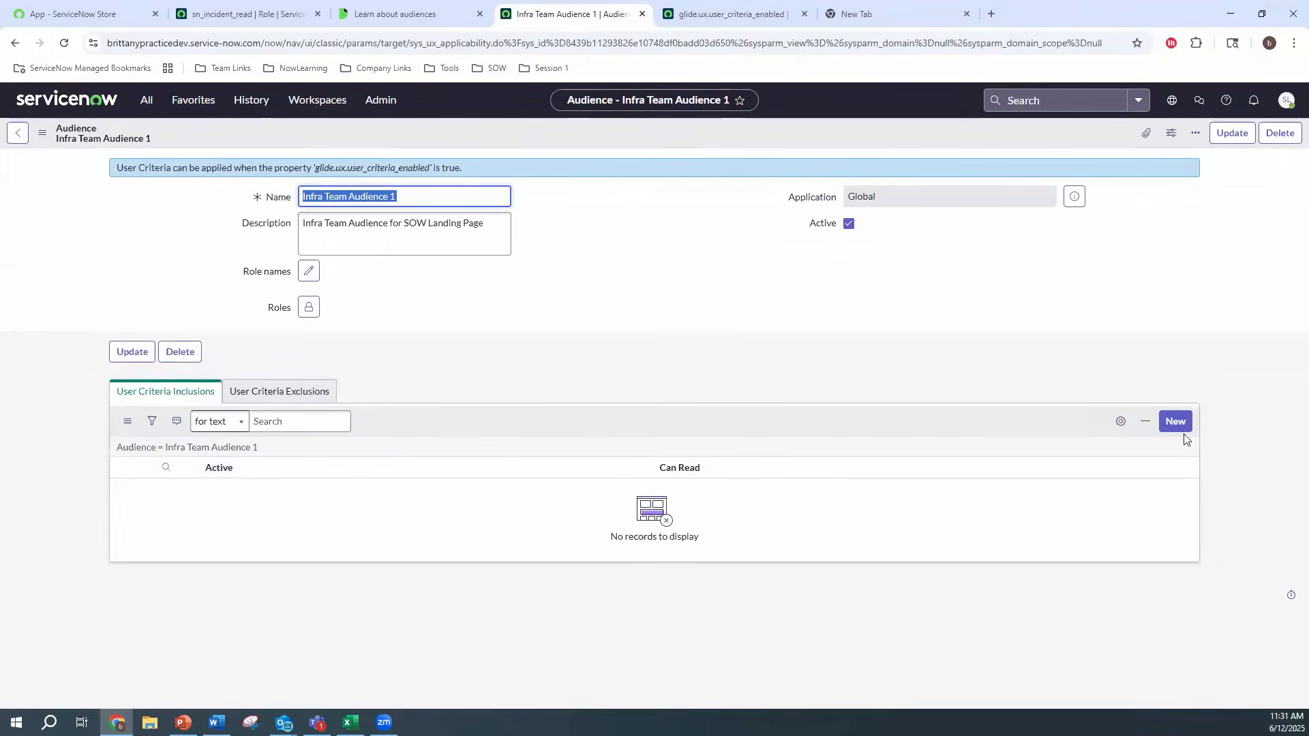
Add a user criteria inclusion to the audience with Can Read set to UC Infra Team, and update the audience
{"action": "left_click", "coordinate": [1175, 421]}
{"action": "left_click", "coordinate": [350, 175]}
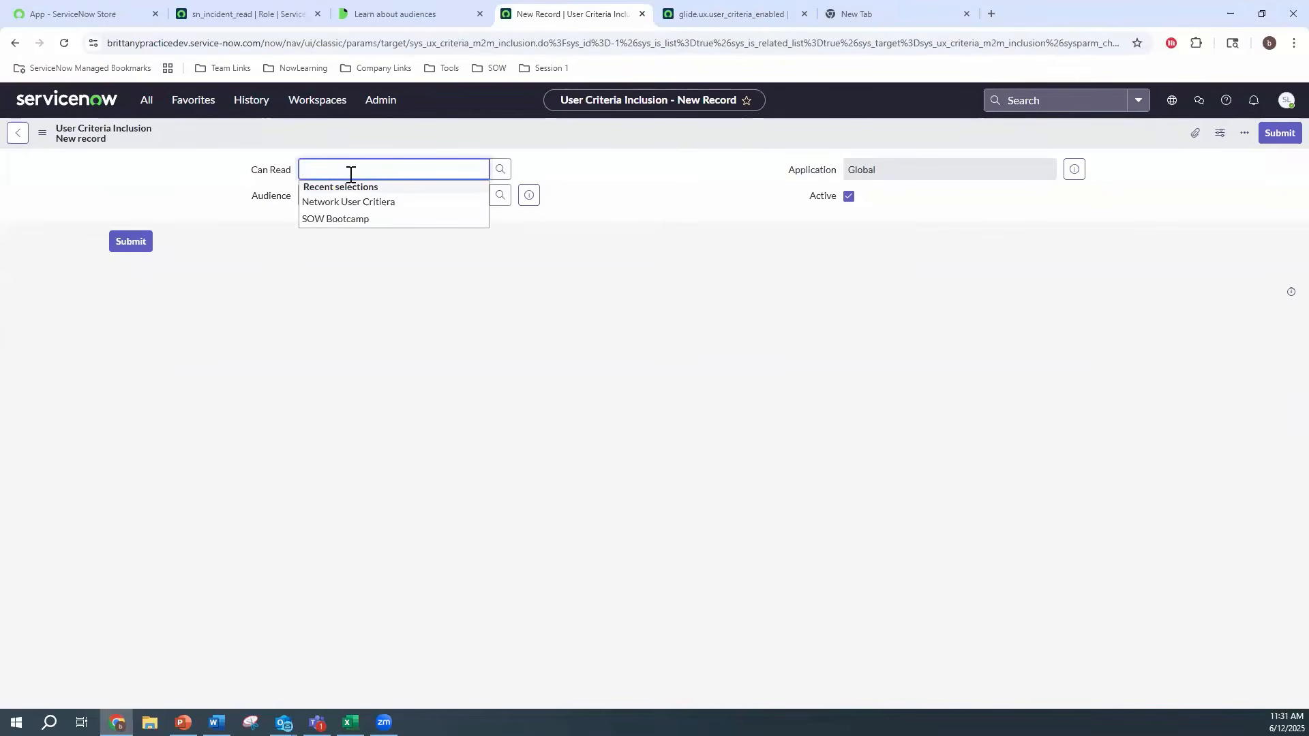
{"action": "type", "text": "uc"}
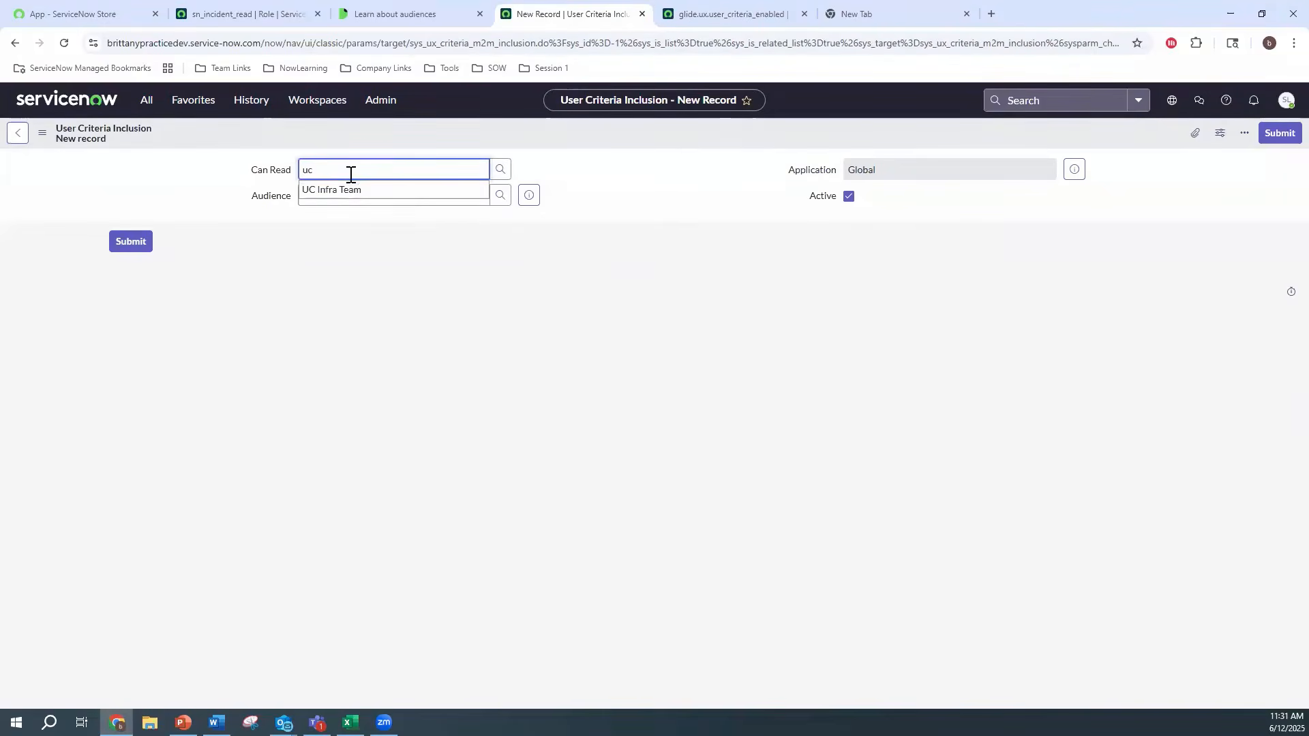
{"action": "left_click", "coordinate": [345, 193]}
{"action": "left_click", "coordinate": [130, 242]}
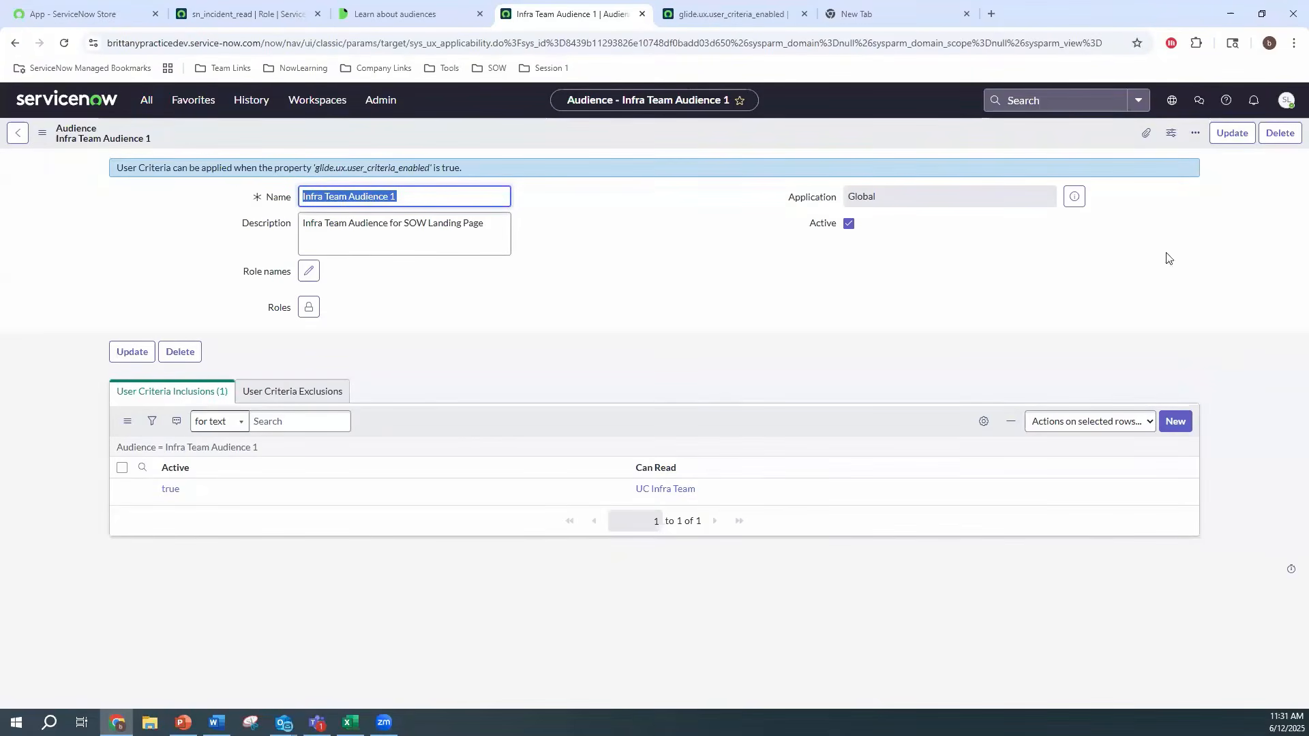
{"action": "left_click", "coordinate": [1231, 134]}
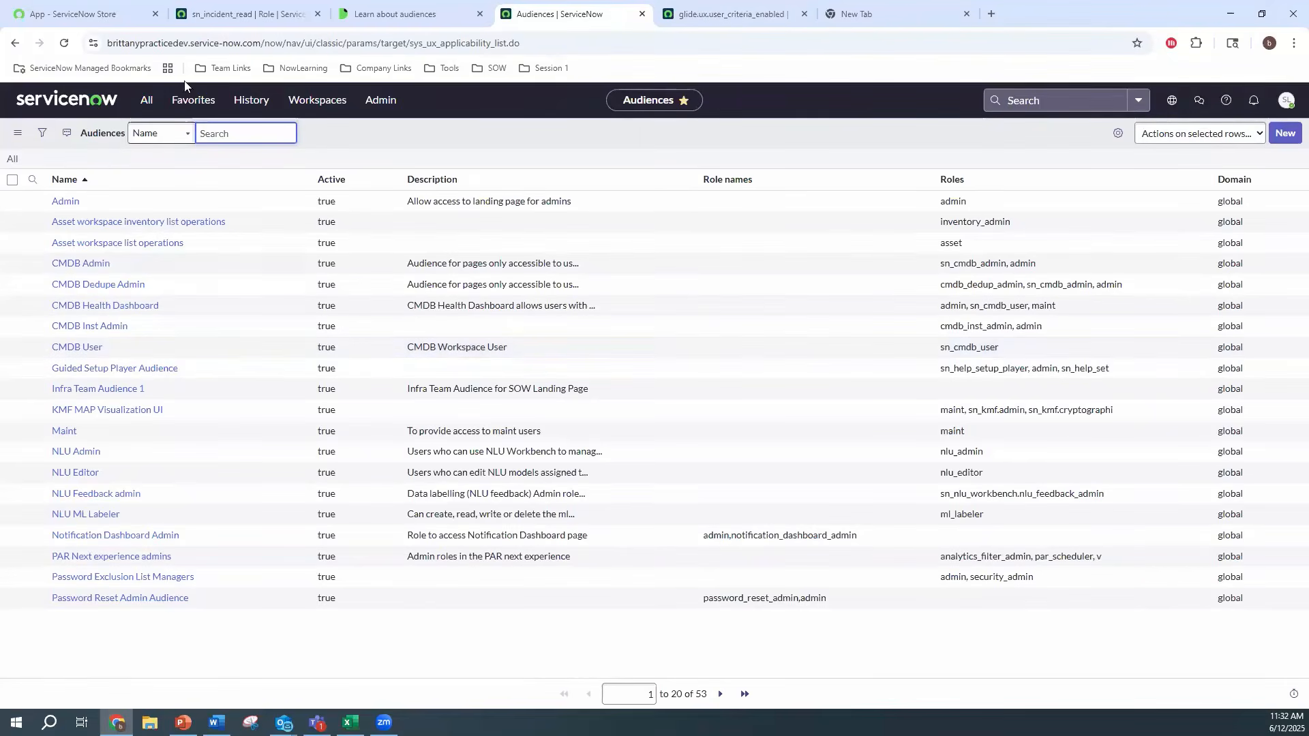
Filter the application navigator for "ui b" and open UI Builder
{"action": "left_click", "coordinate": [146, 99]}
{"action": "type", "text": "aud"}
{"action": "double_click", "coordinate": [123, 140]}
{"action": "type", "text": "u"}
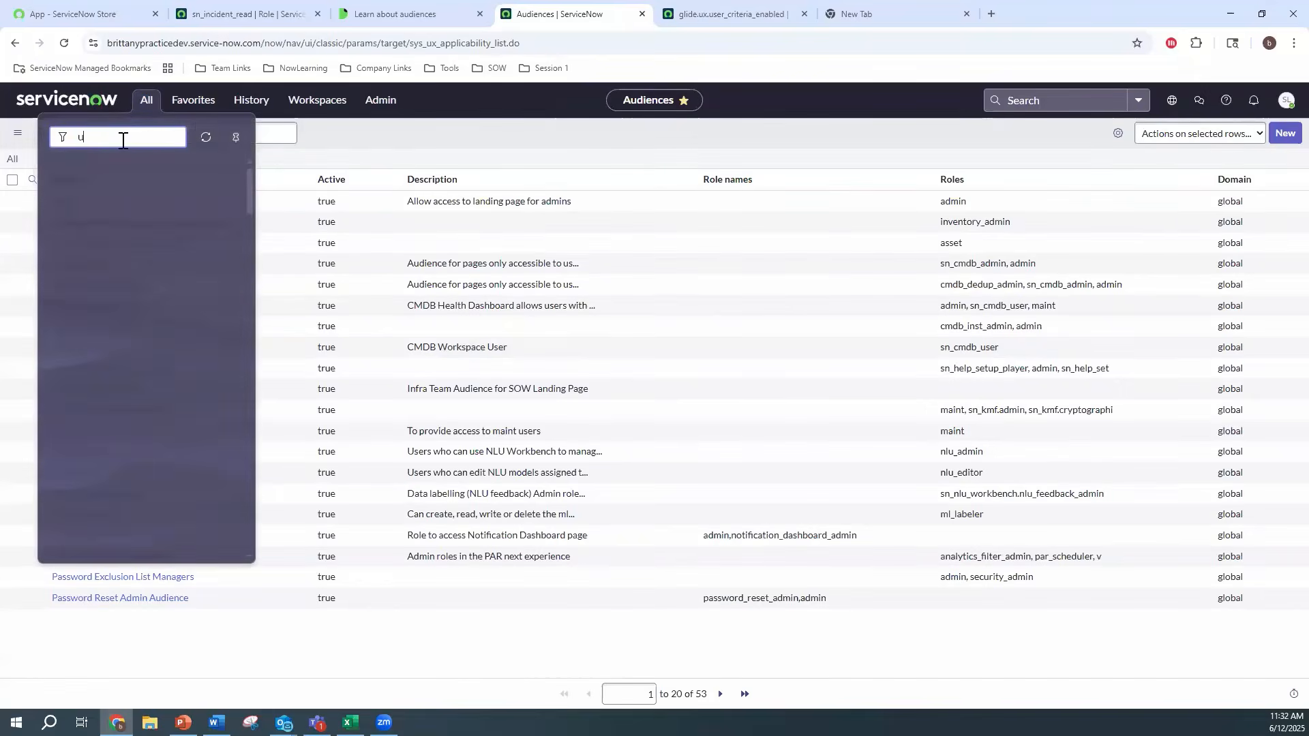
{"action": "type", "text": "i b"}
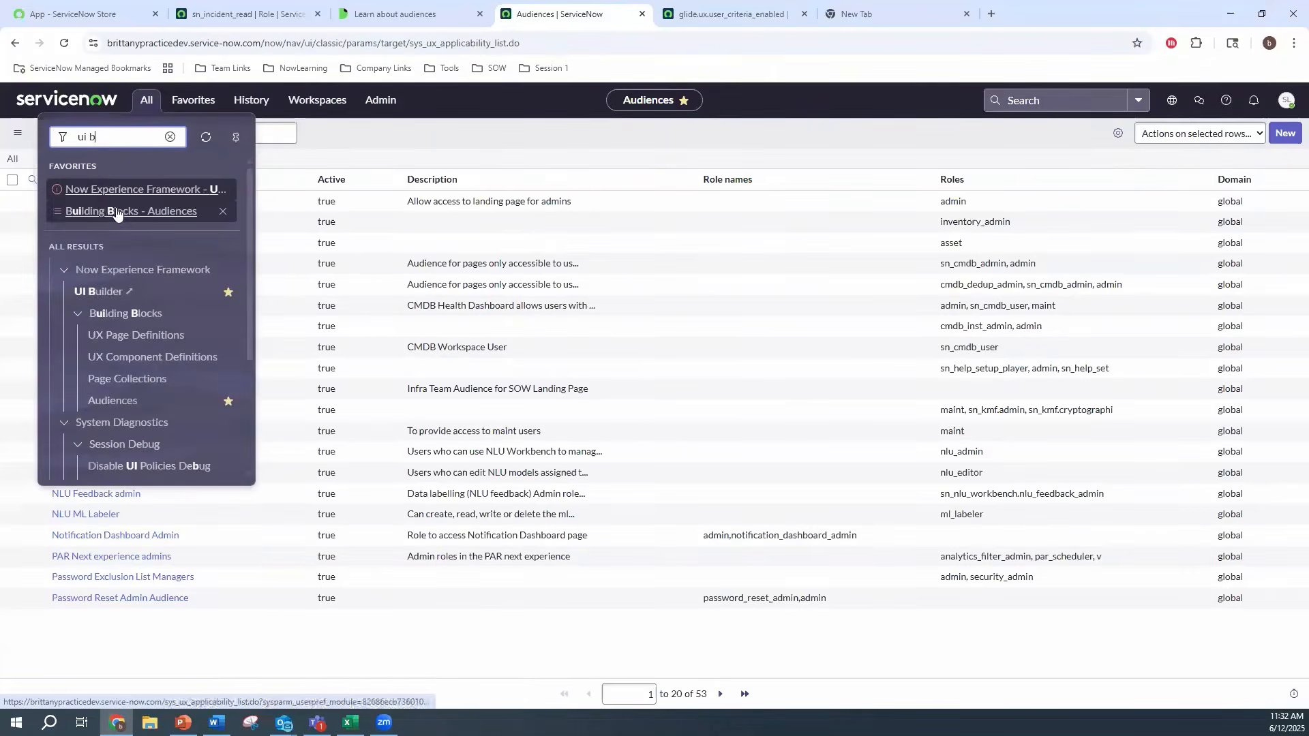
{"action": "left_click", "coordinate": [131, 191]}
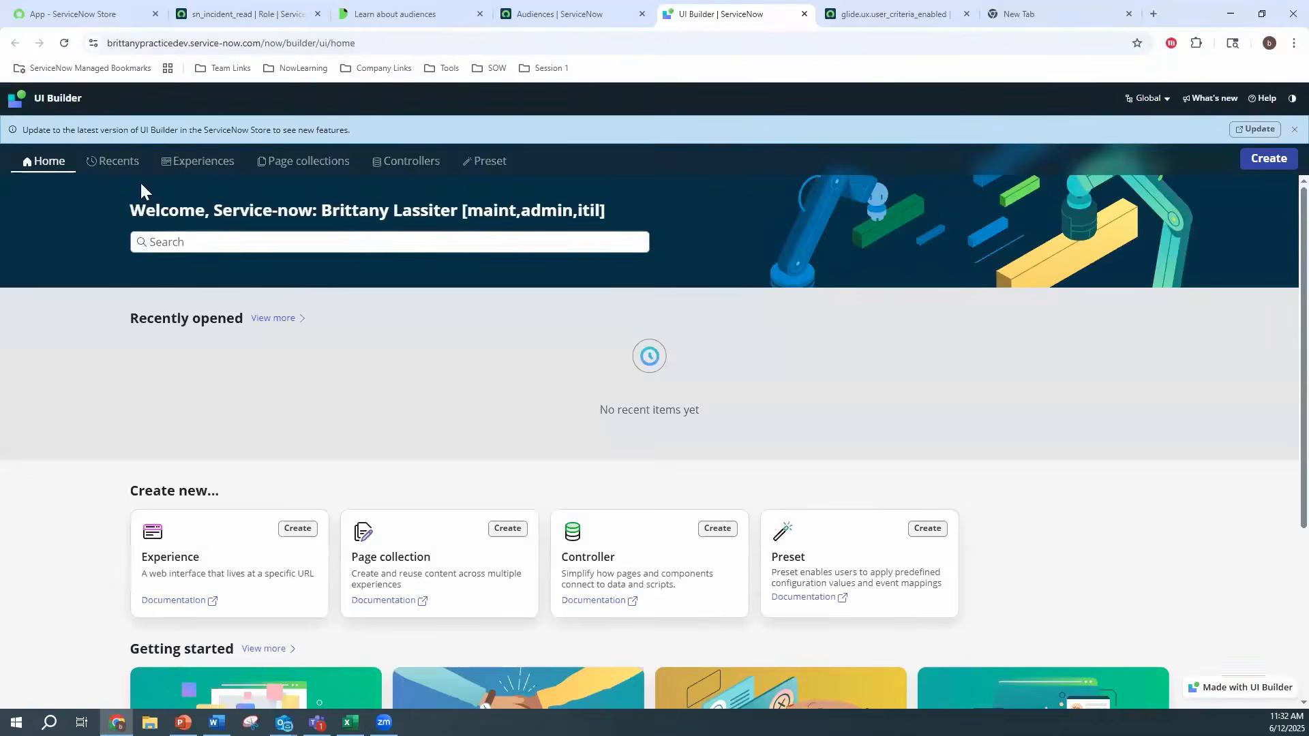
Open the Service Operations Workspace experience from page 4 of the experiences list and dismiss its guided tour
{"action": "left_click", "coordinate": [194, 170]}
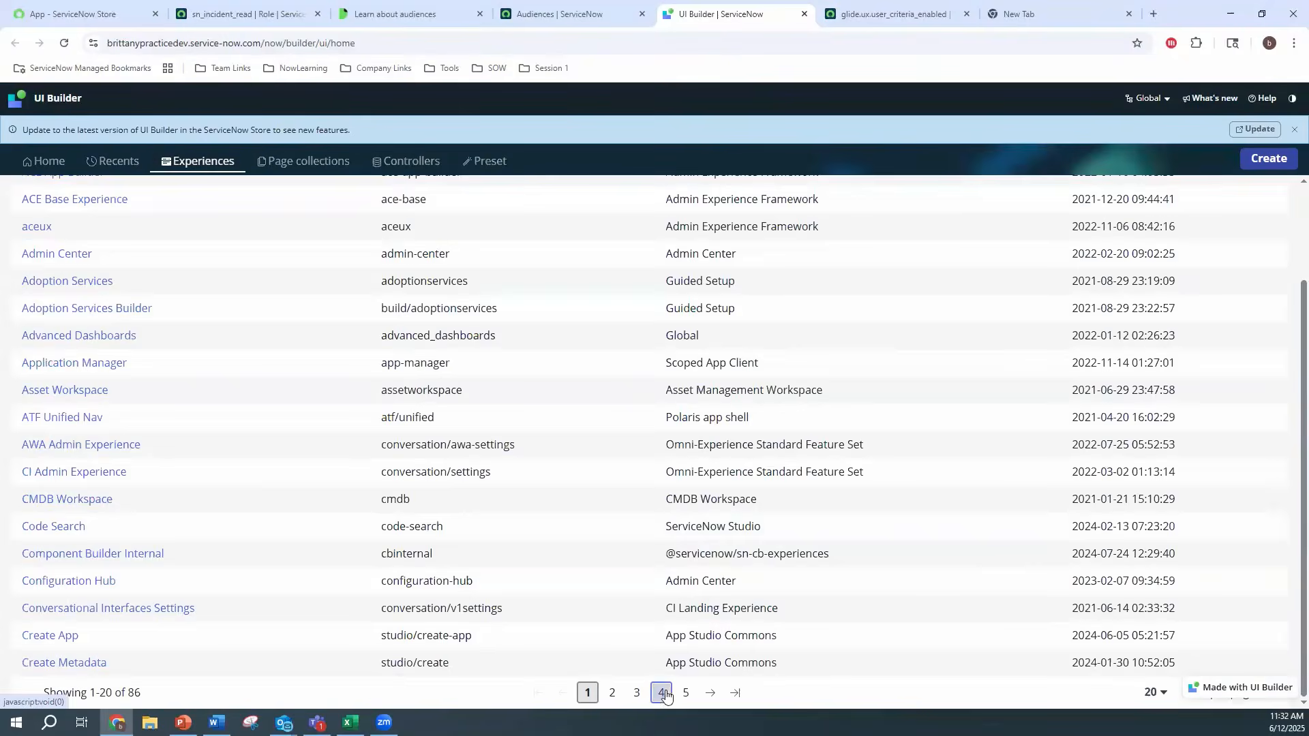
{"action": "left_click", "coordinate": [663, 692]}
{"action": "scroll", "coordinate": [103, 273], "scroll_direction": "up", "scroll_amount": 2}
{"action": "left_click", "coordinate": [101, 288]}
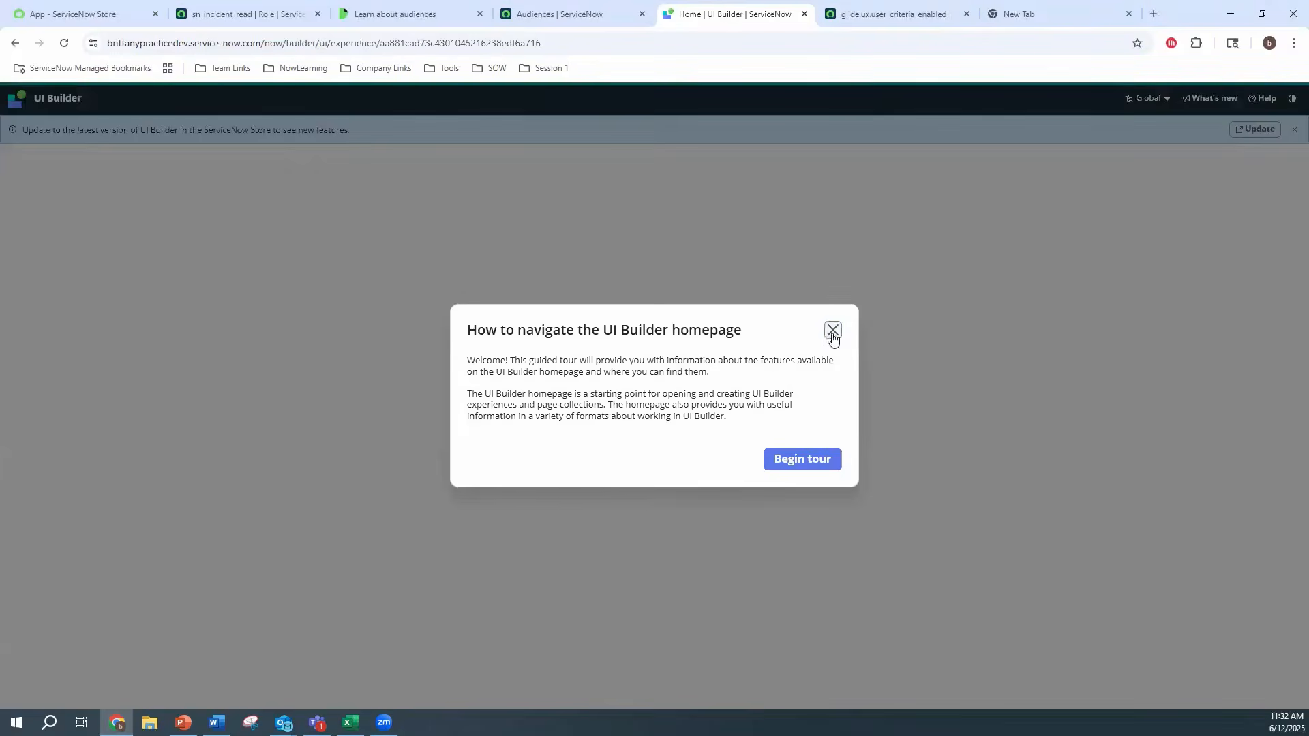
{"action": "left_click", "coordinate": [833, 331]}
{"action": "left_click", "coordinate": [830, 336]}
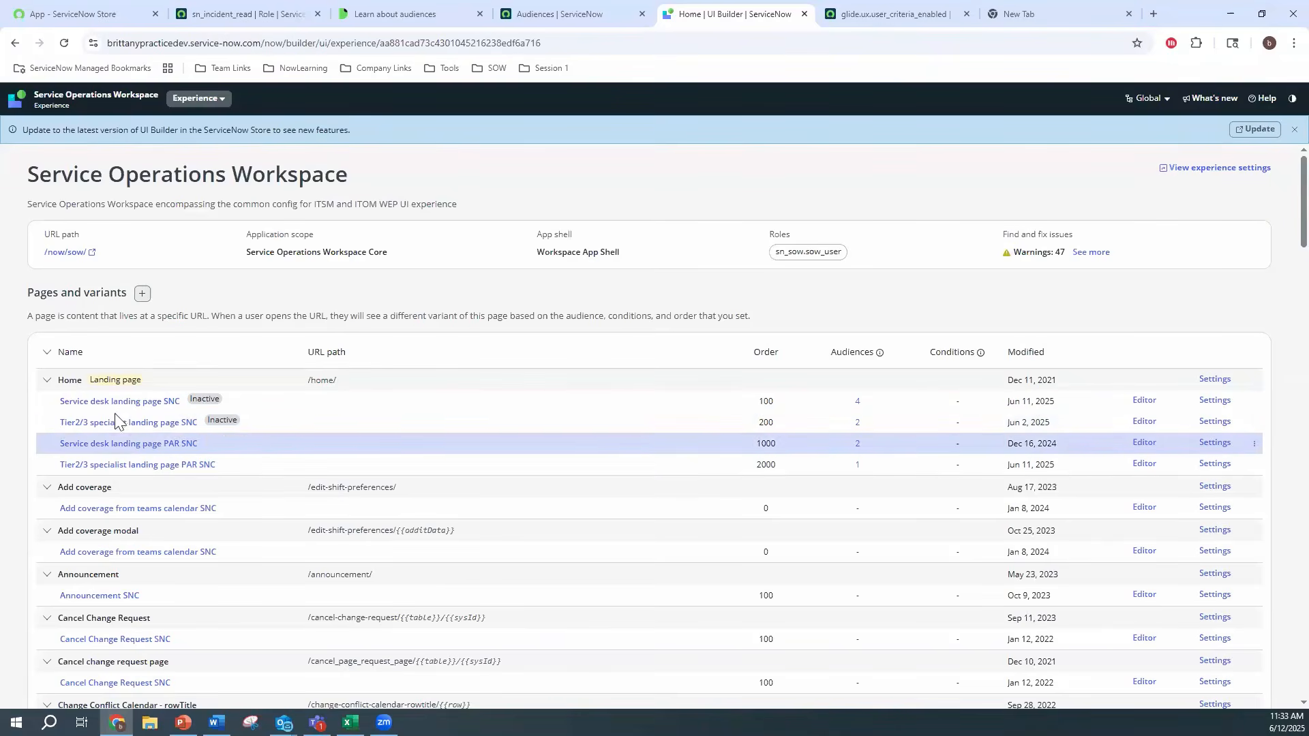
Open the Tier2/3 specialist landing page PAR SNC variant in the editor and dismiss the guided tour to view its layout
{"action": "left_click", "coordinate": [101, 466]}
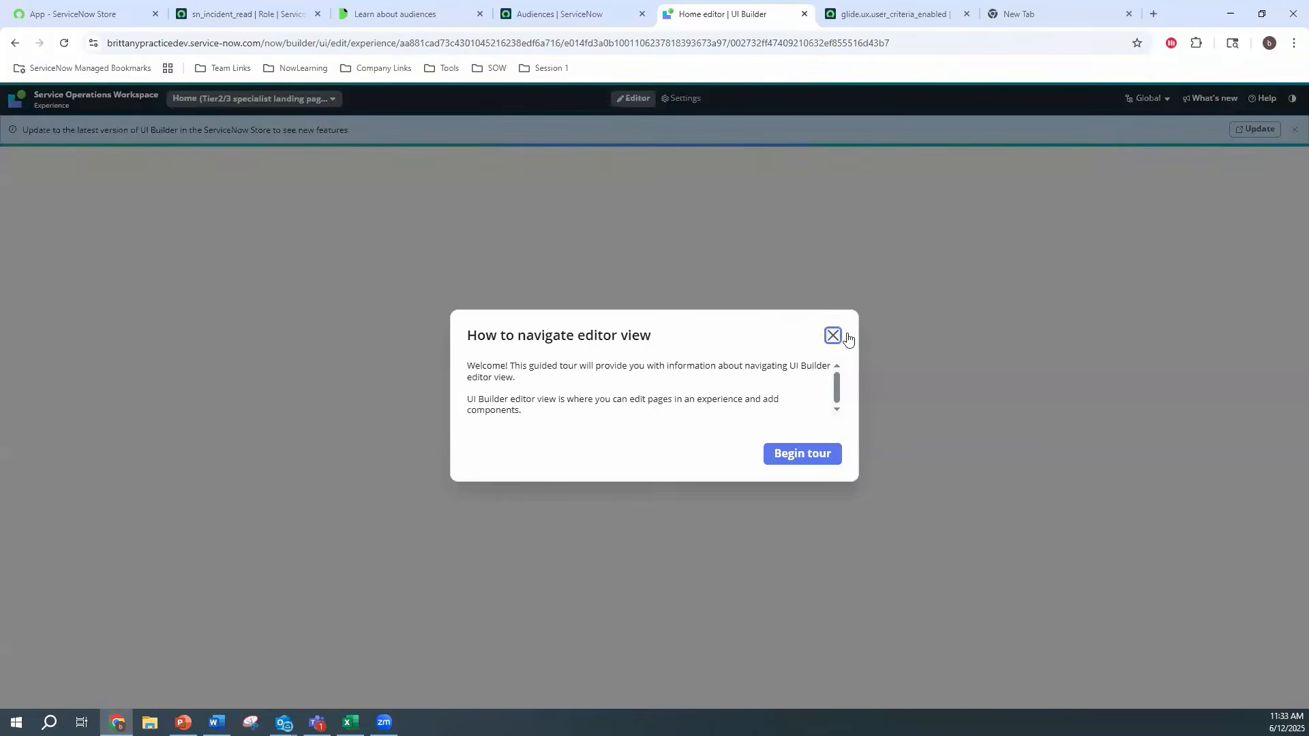
{"action": "left_click", "coordinate": [833, 336]}
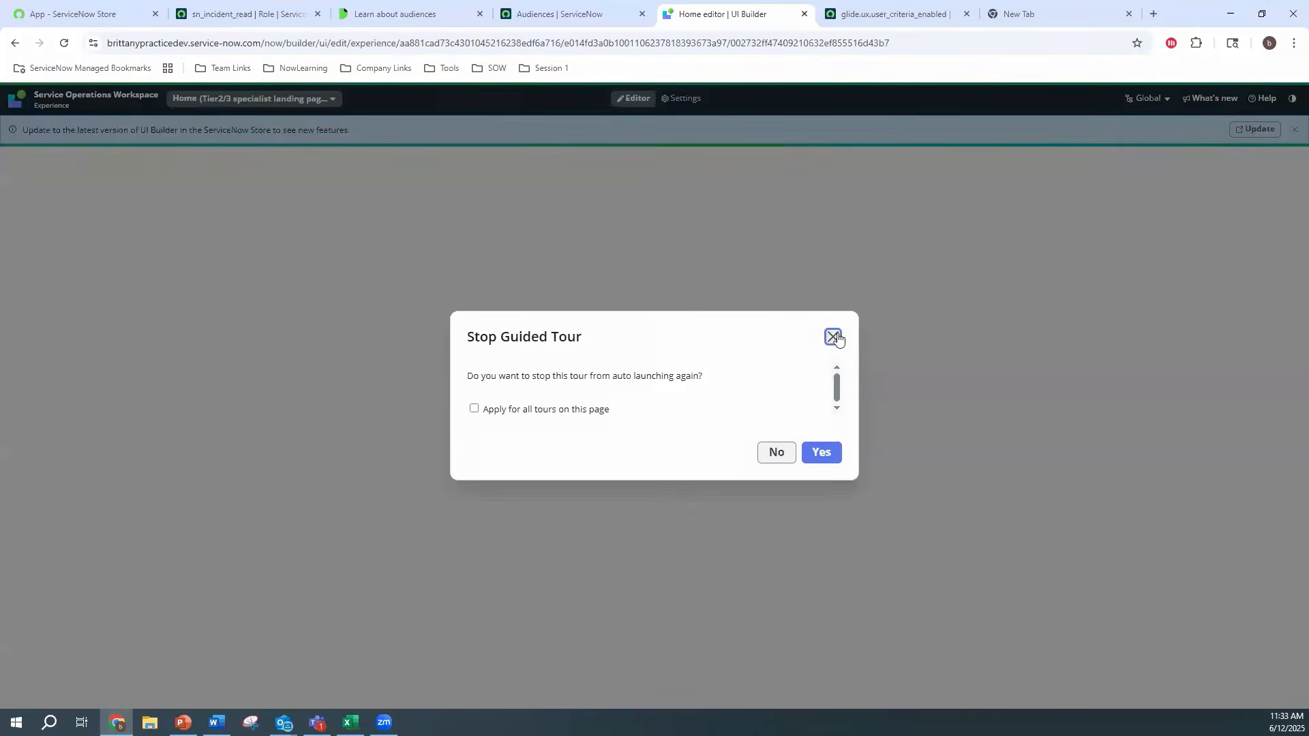
{"action": "left_click", "coordinate": [832, 334]}
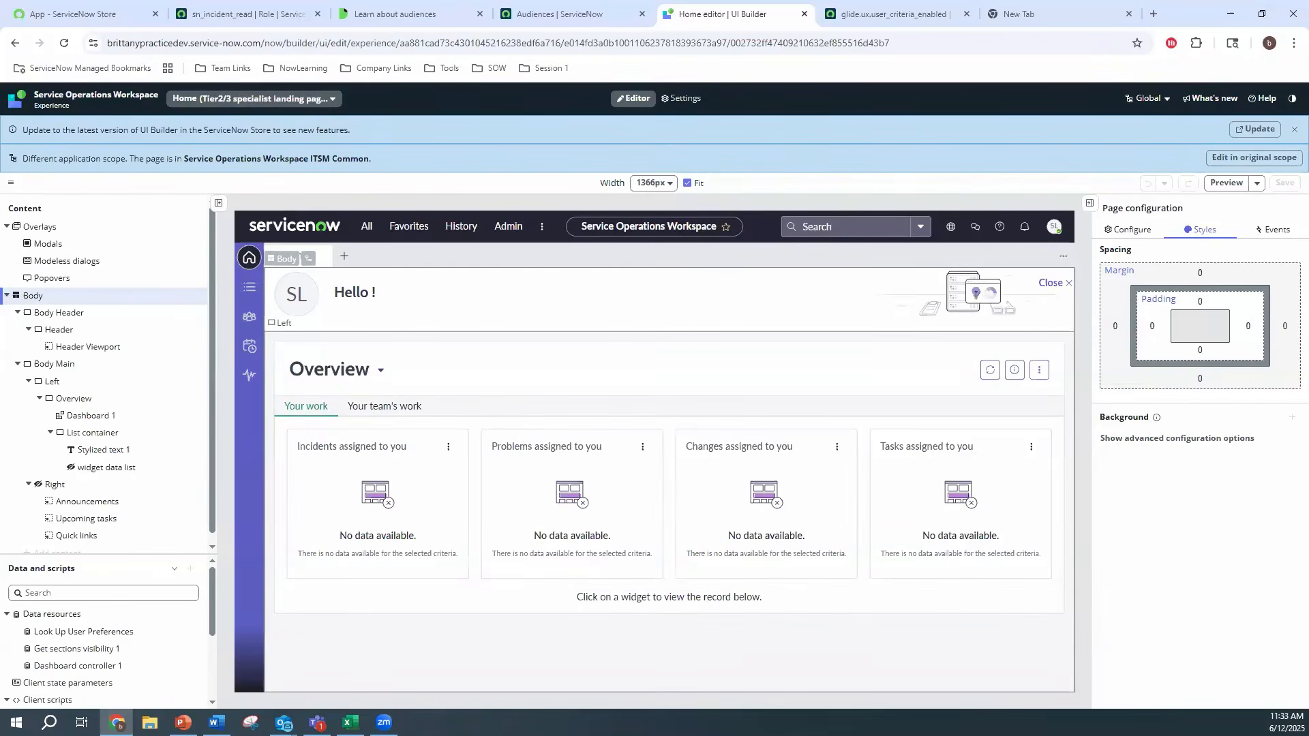
Return to the experience overview, dismiss the tour and open the settings of the Tier2/3 specialist landing page PAR SNC variant
{"action": "left_click", "coordinate": [65, 105]}
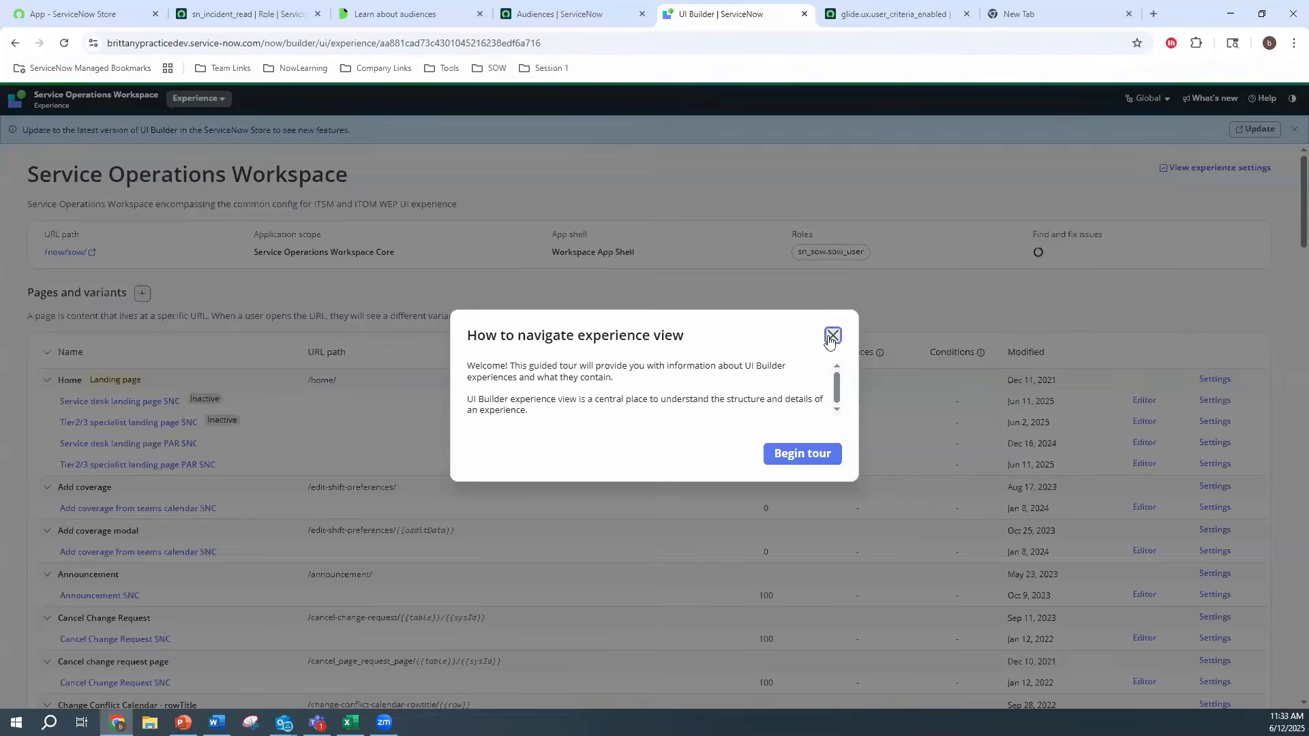
{"action": "left_click", "coordinate": [831, 340]}
{"action": "left_click", "coordinate": [832, 338]}
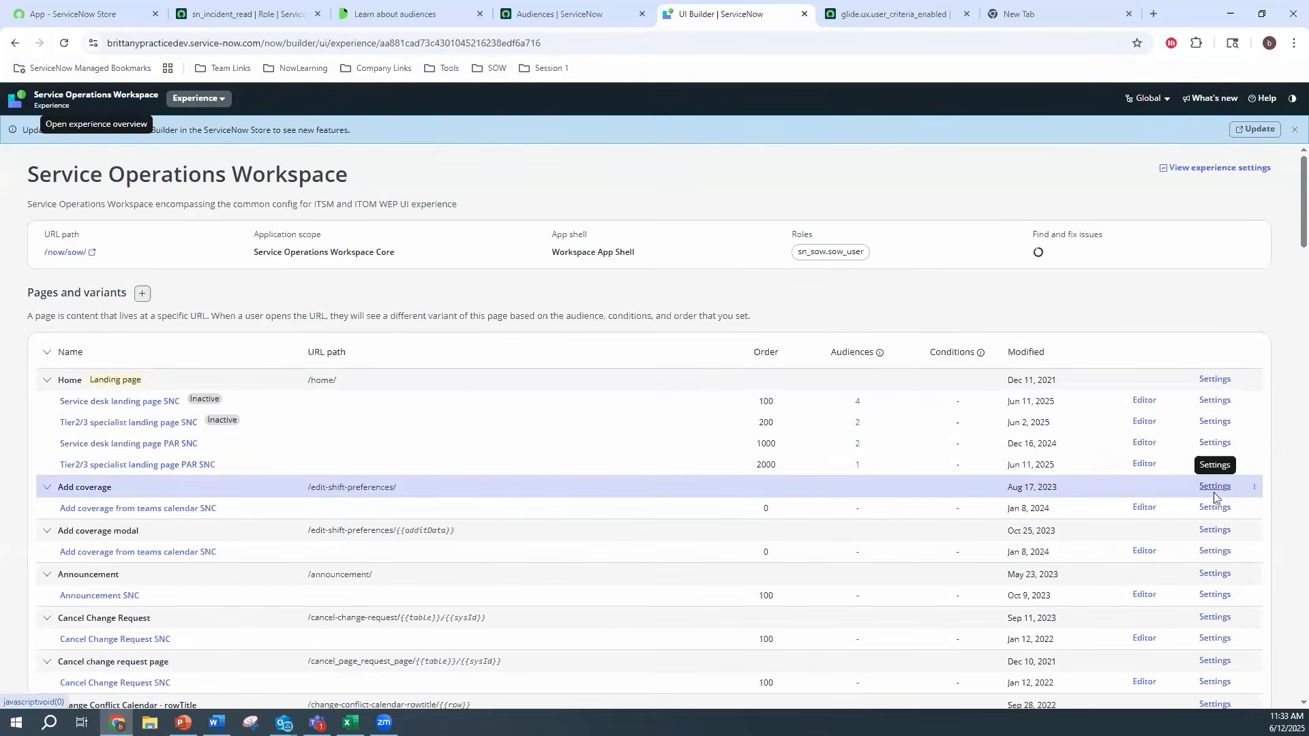
{"action": "left_click", "coordinate": [1216, 466]}
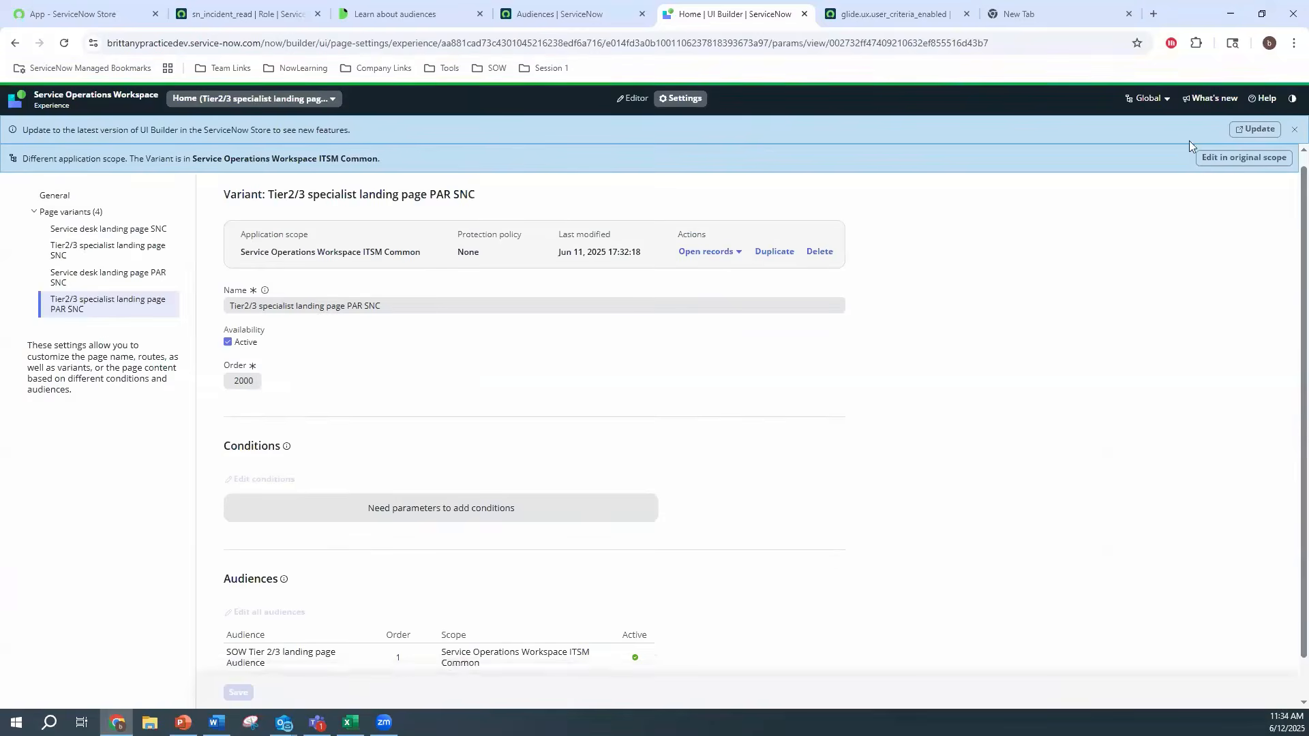
Switch the application scope to Service Operations Workspace ITSM Common
{"action": "left_click", "coordinate": [1146, 98]}
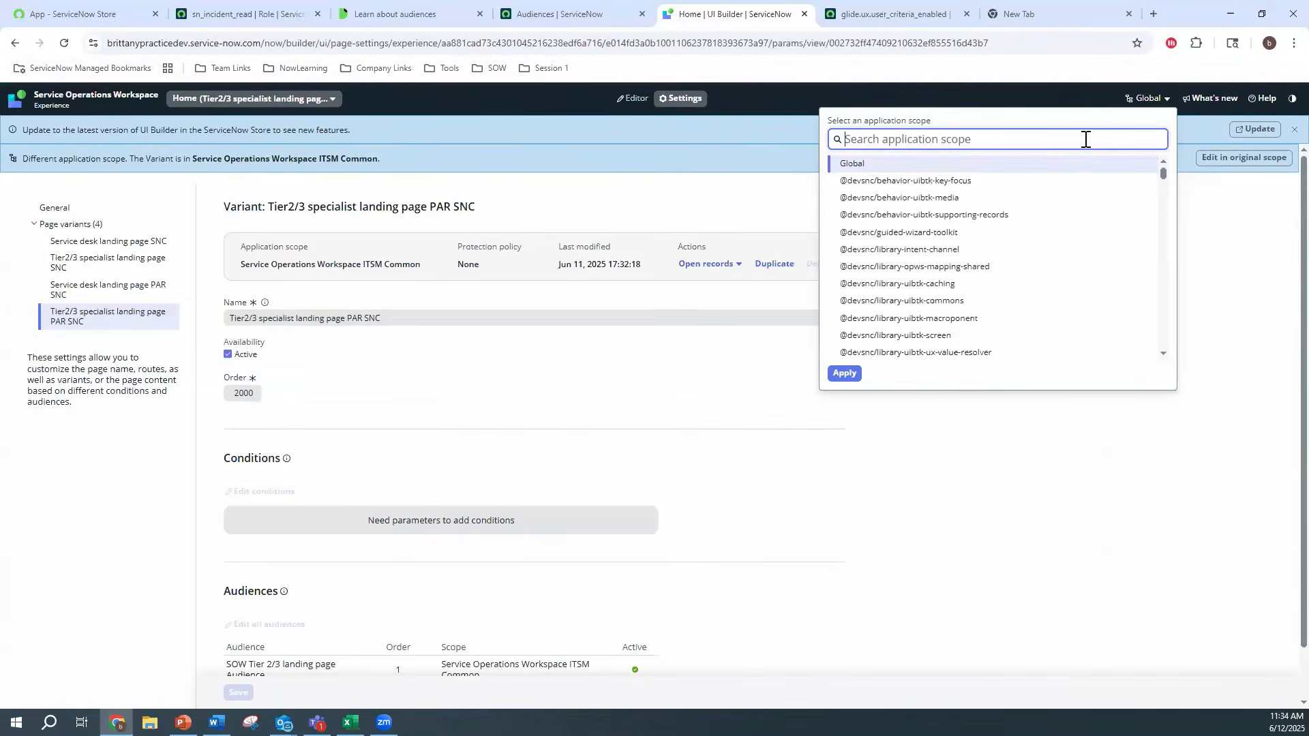
{"action": "type", "text": "itsm common"}
{"action": "left_click", "coordinate": [1054, 163]}
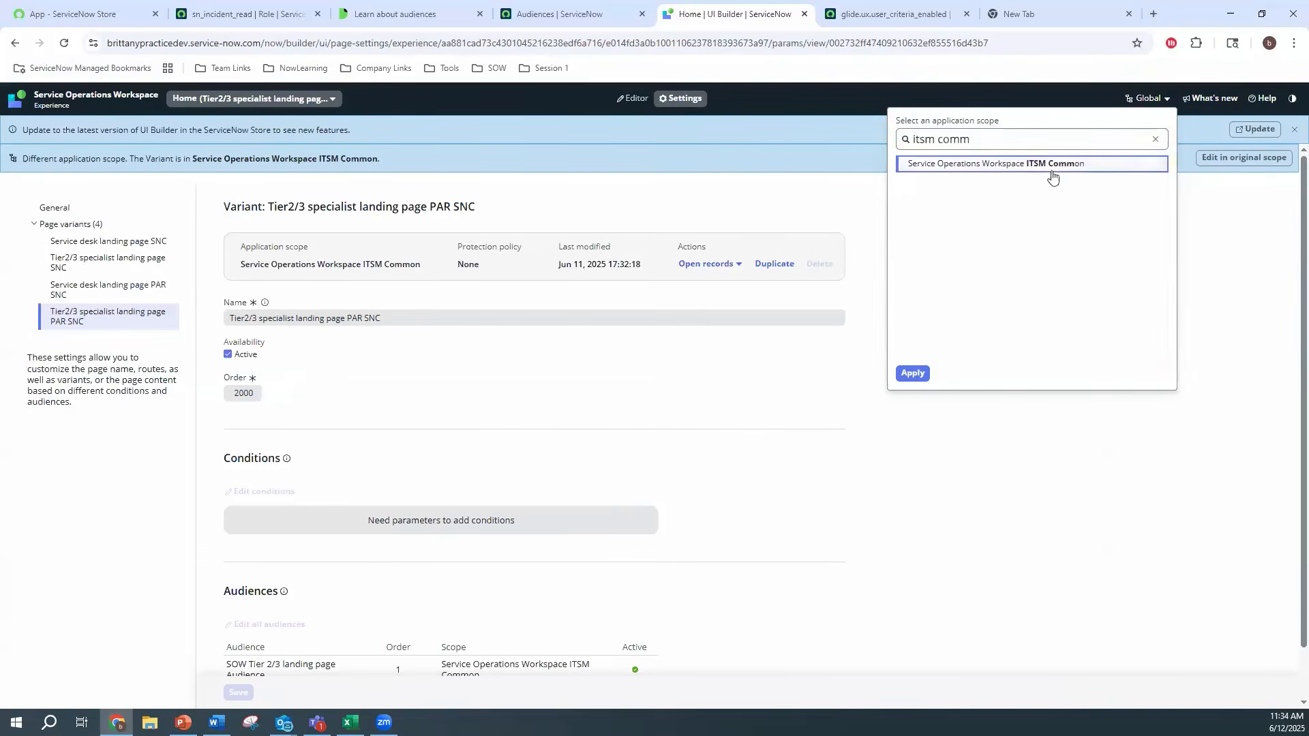
{"action": "left_click", "coordinate": [910, 374]}
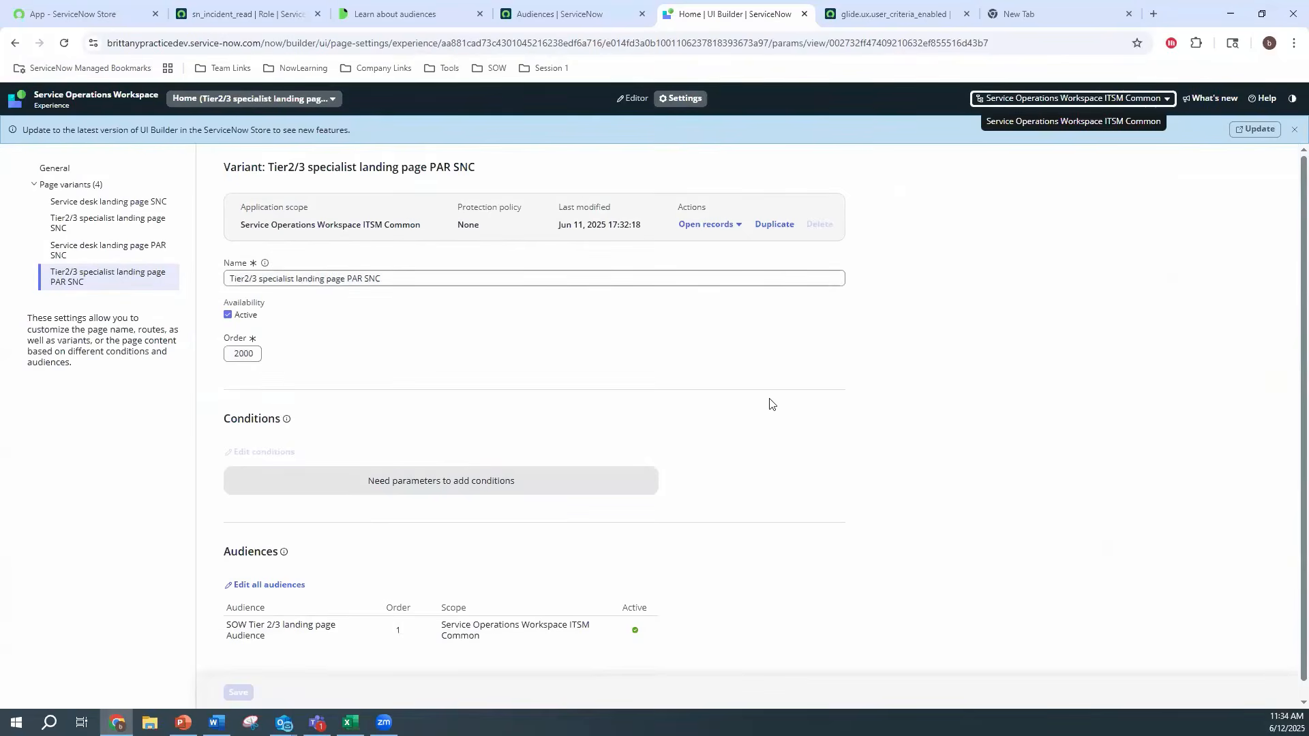
Add Infra Team Audience 1 to the variant's audiences, save it and finish editing the audiences
{"action": "scroll", "coordinate": [408, 525], "scroll_direction": "down", "scroll_amount": 1}
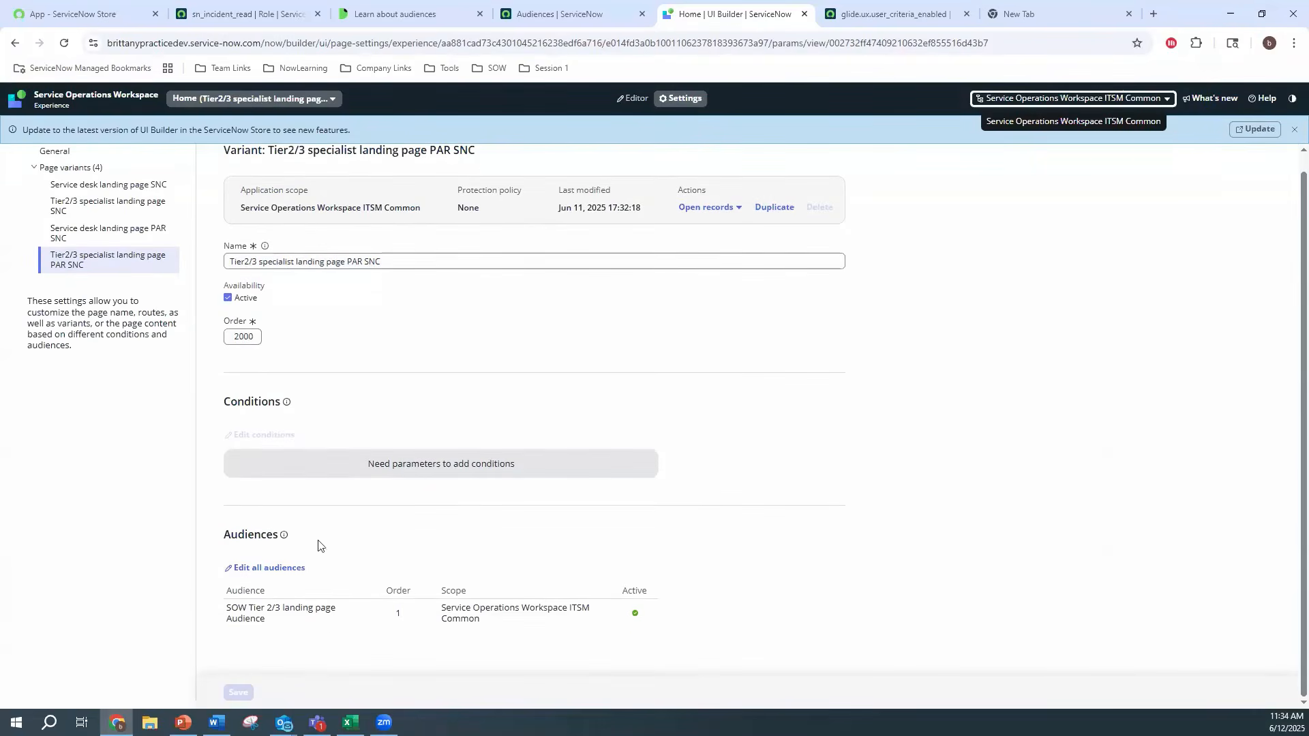
{"action": "left_click", "coordinate": [266, 568]}
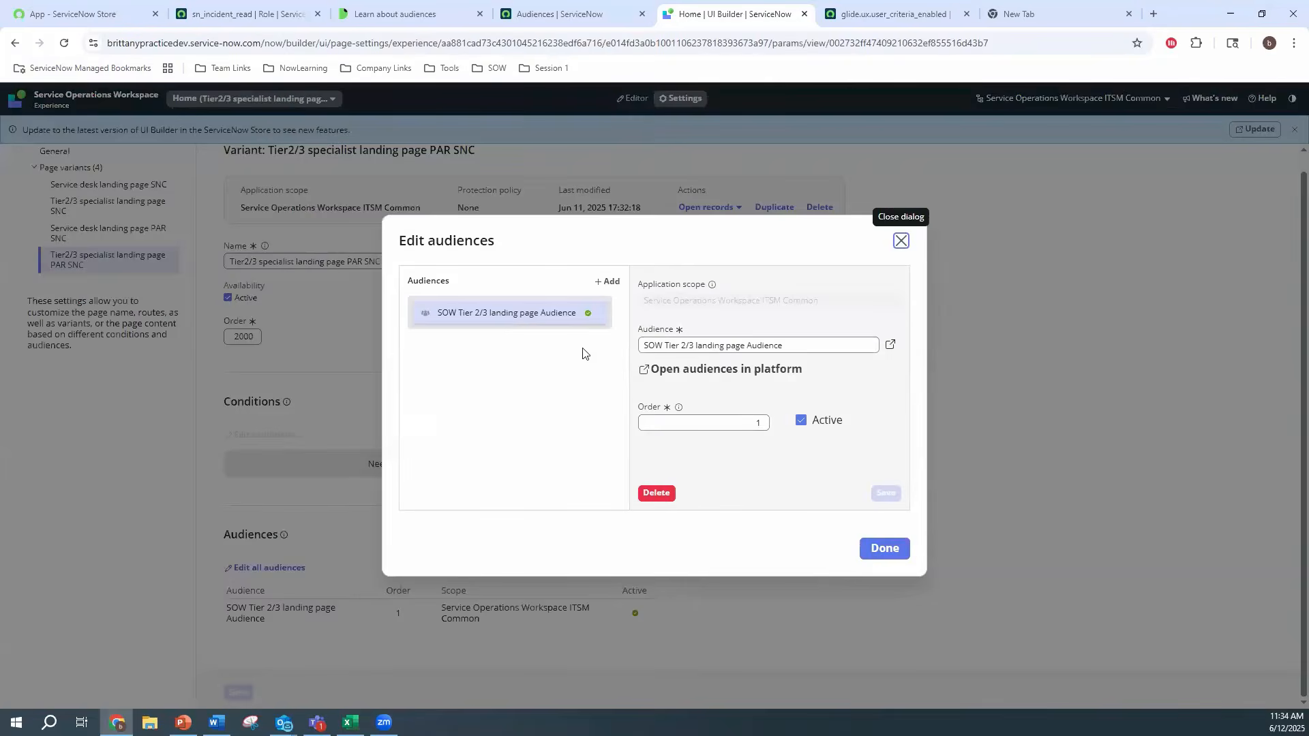
{"action": "left_click", "coordinate": [606, 281]}
{"action": "left_click", "coordinate": [655, 344]}
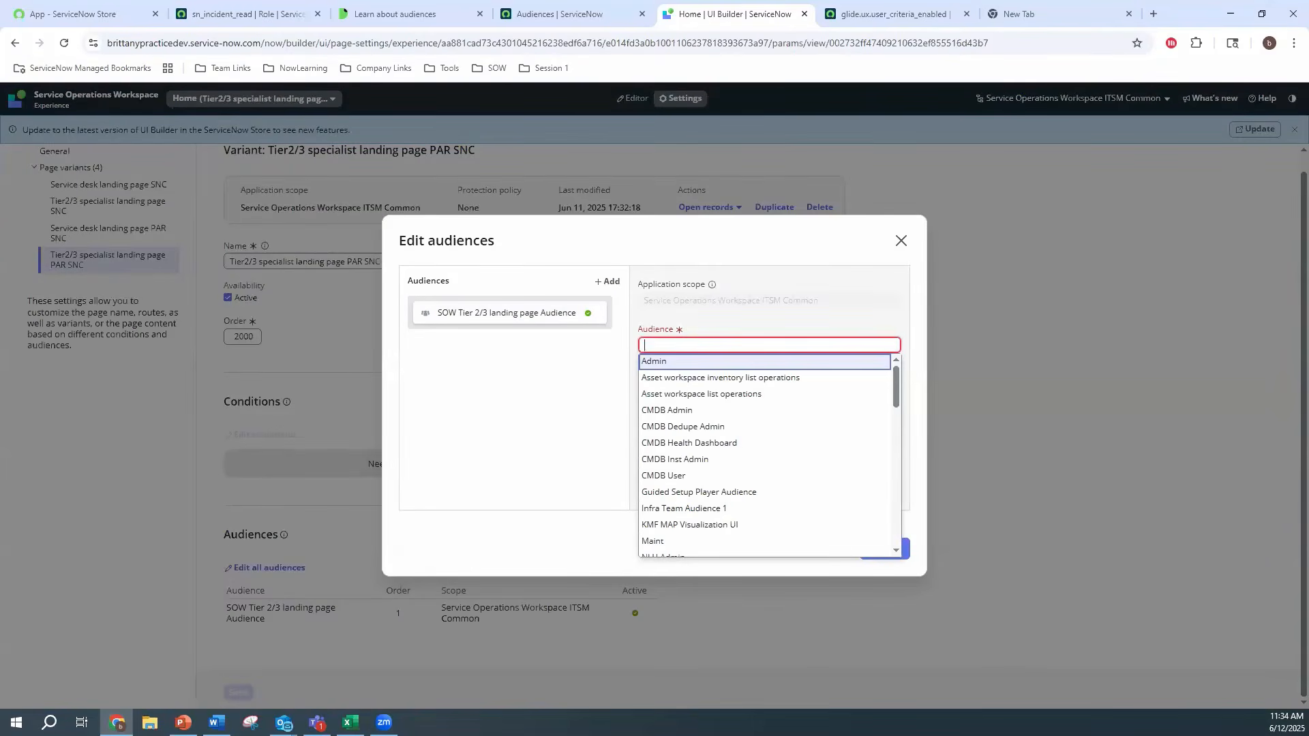
{"action": "left_click", "coordinate": [698, 345]}
{"action": "type", "text": "inf"}
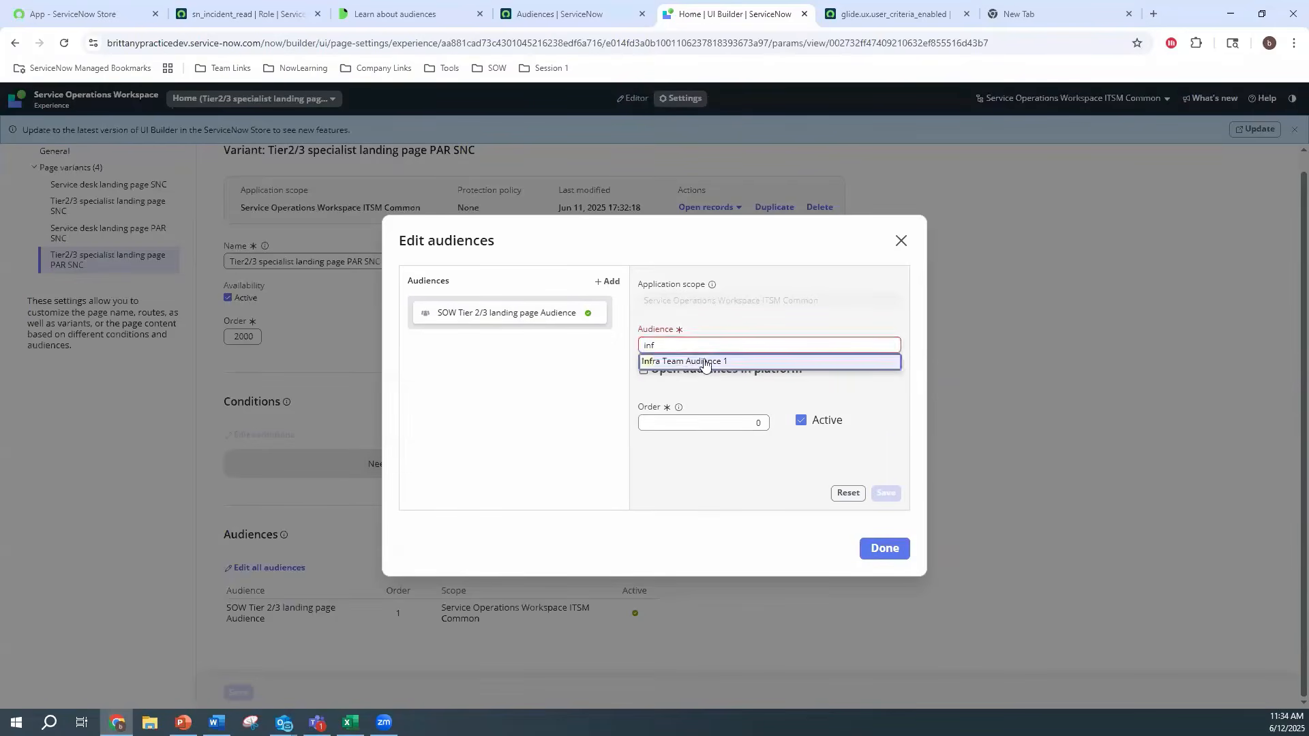
{"action": "left_click", "coordinate": [698, 360]}
{"action": "left_click", "coordinate": [887, 494]}
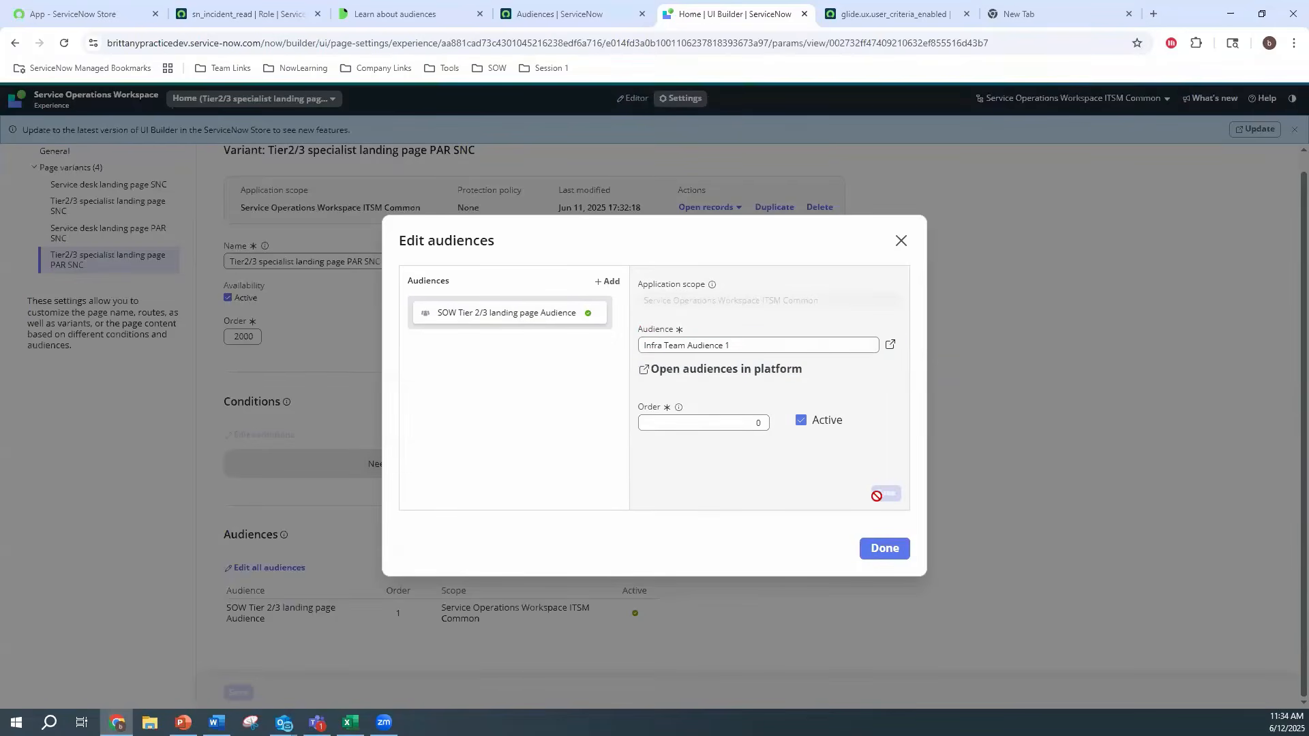
{"action": "left_click", "coordinate": [885, 550]}
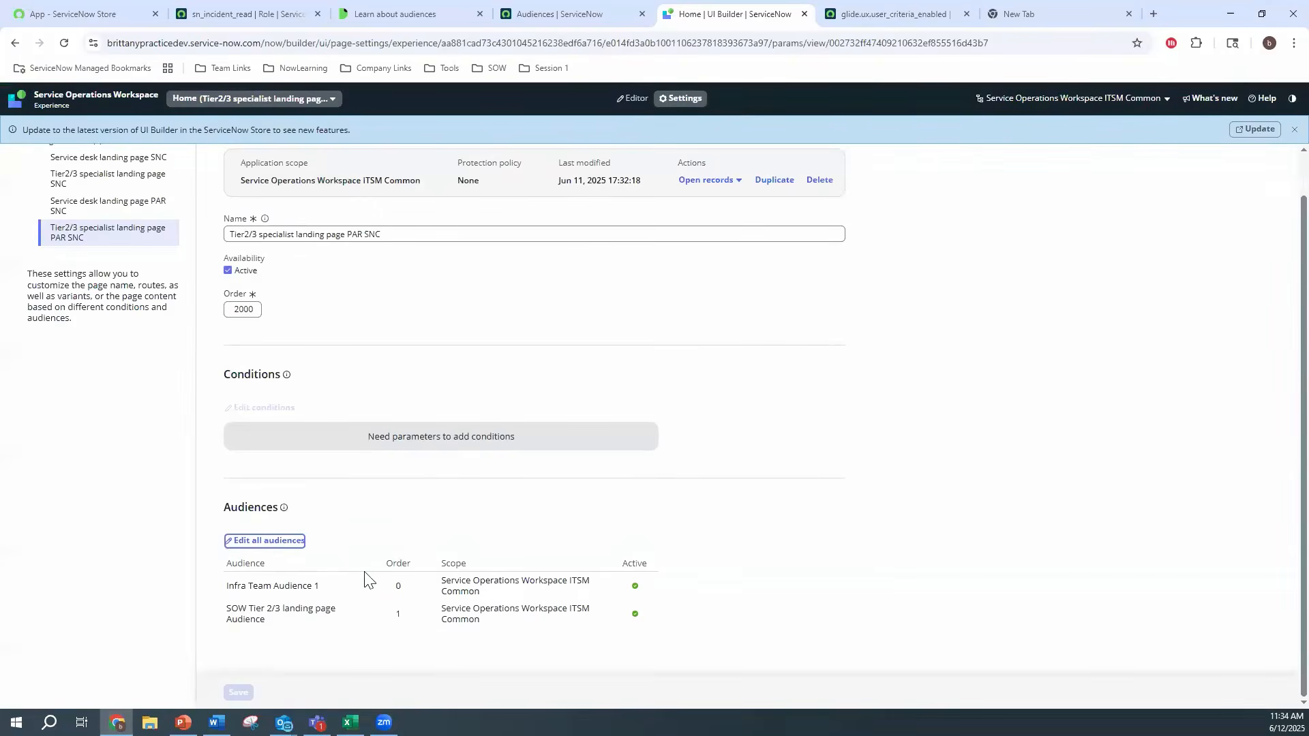
Return to the Service Operations Workspace experience overview and dismiss the guided tour
{"action": "left_click", "coordinate": [70, 98]}
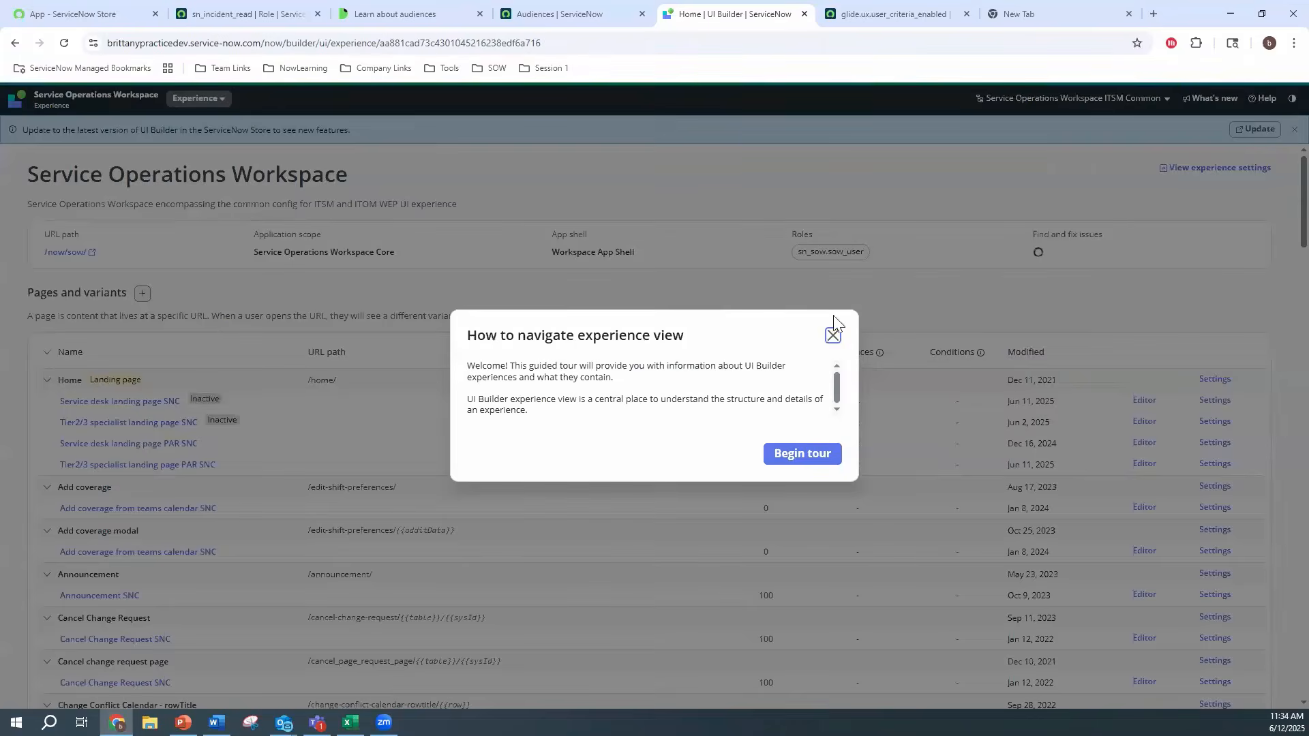
{"action": "left_click", "coordinate": [832, 335]}
{"action": "left_click", "coordinate": [833, 335]}
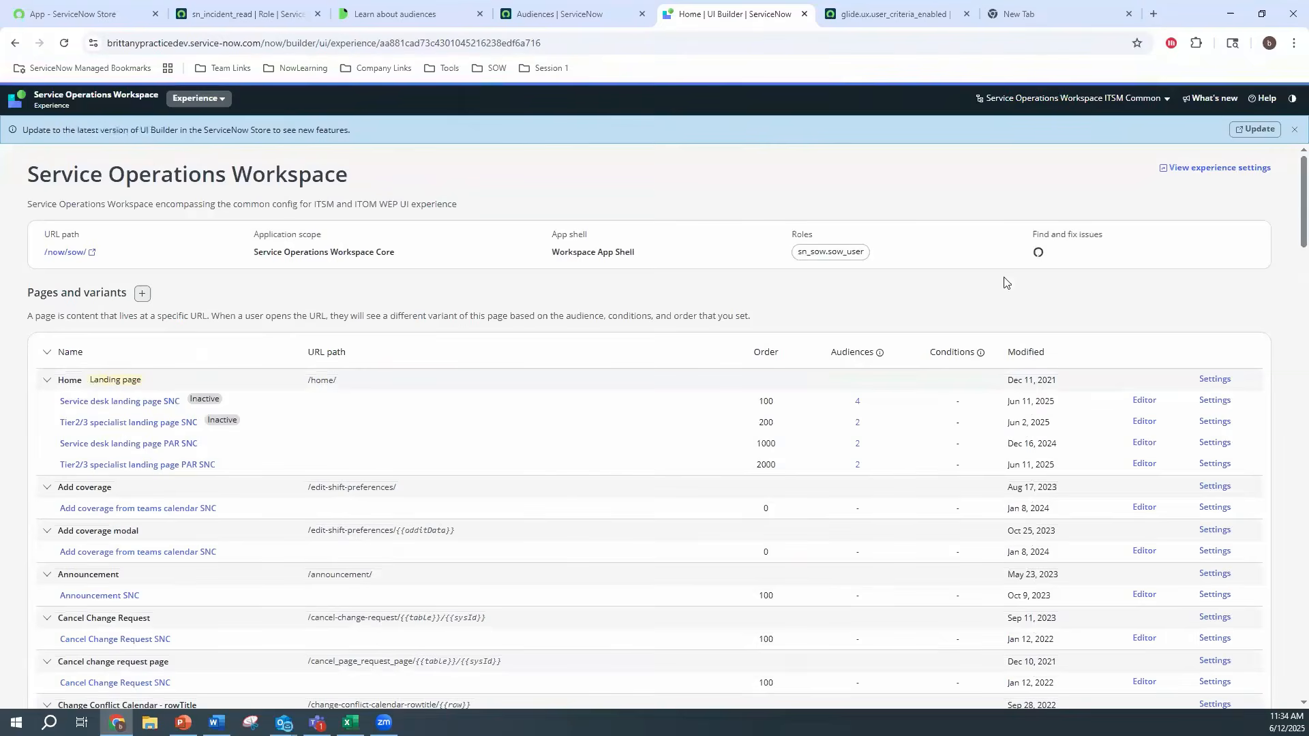
Close the glide.ux.user_criteria_enabled property tab and load the instance's Admin Home in the empty browser tab
{"action": "left_click", "coordinate": [876, 18]}
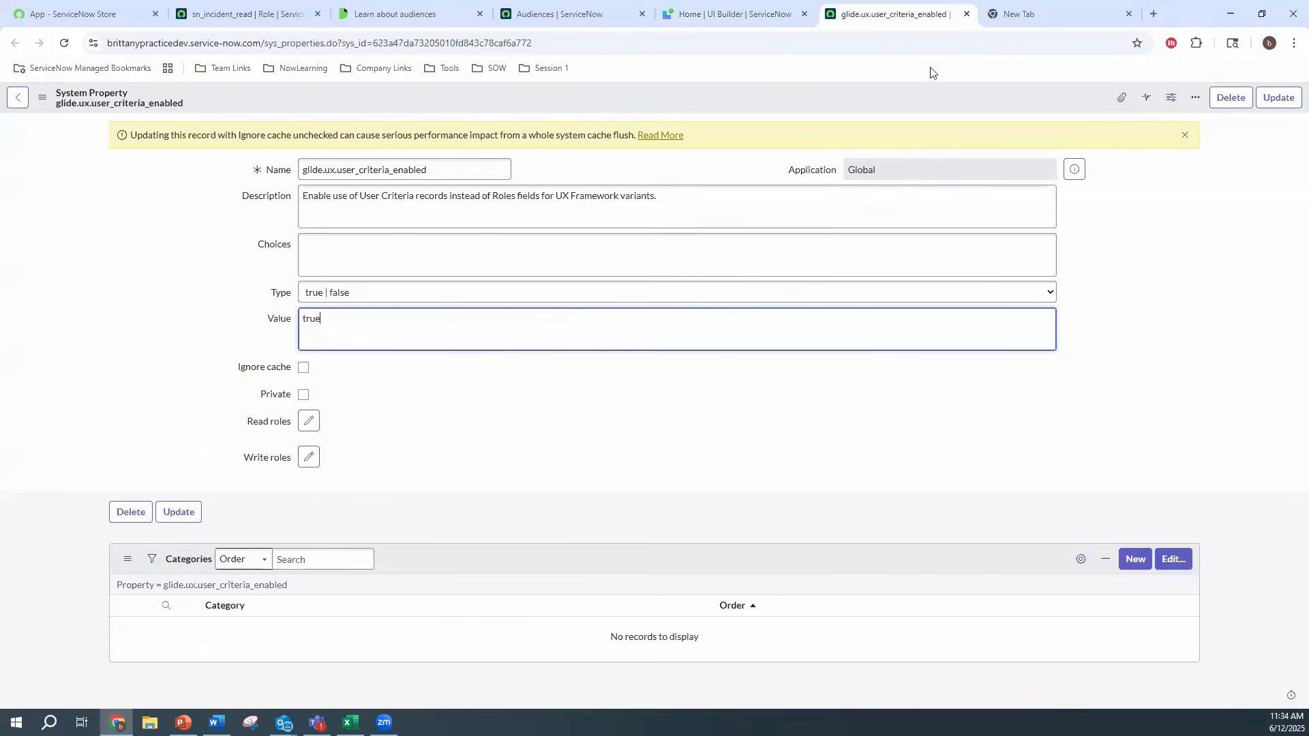
{"action": "left_click", "coordinate": [966, 13]}
{"action": "left_click", "coordinate": [559, 71]}
{"action": "left_click", "coordinate": [570, 98]}
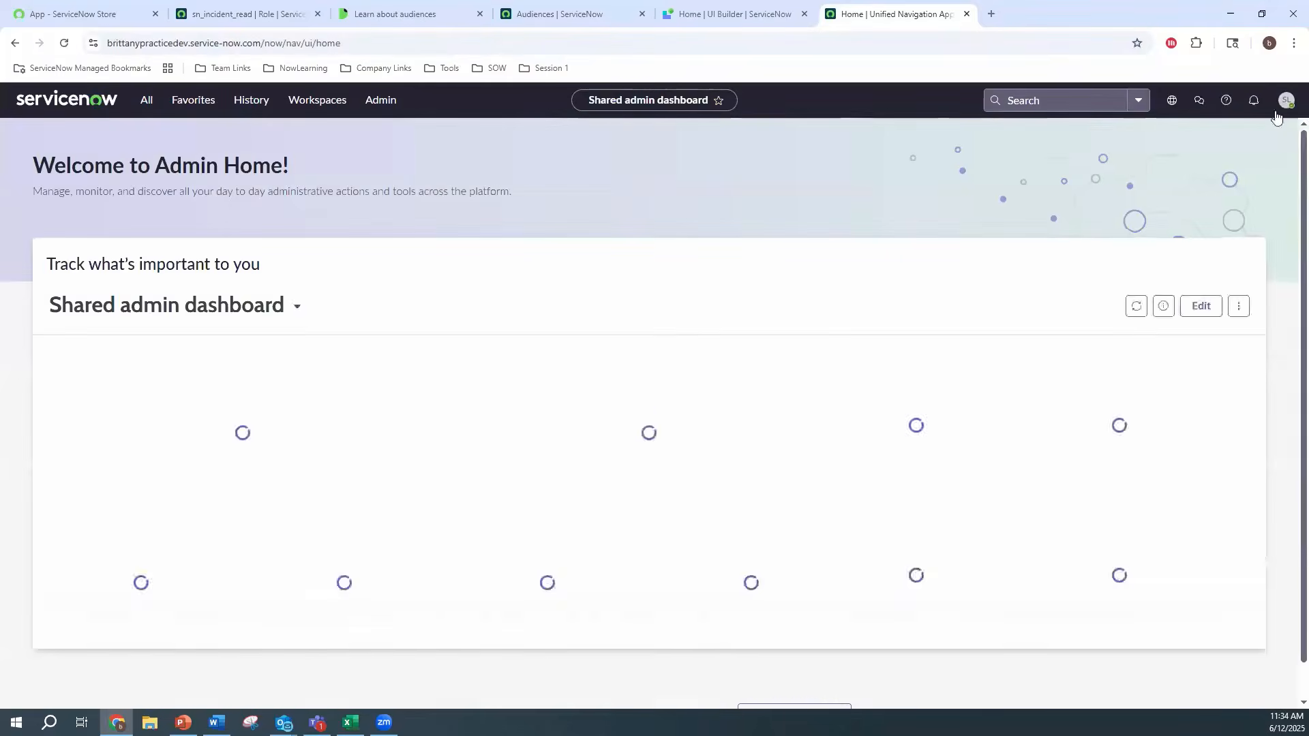
Impersonate the last user in the recent impersonations and open Service Operations Workspace as that user
{"action": "left_click", "coordinate": [1286, 100]}
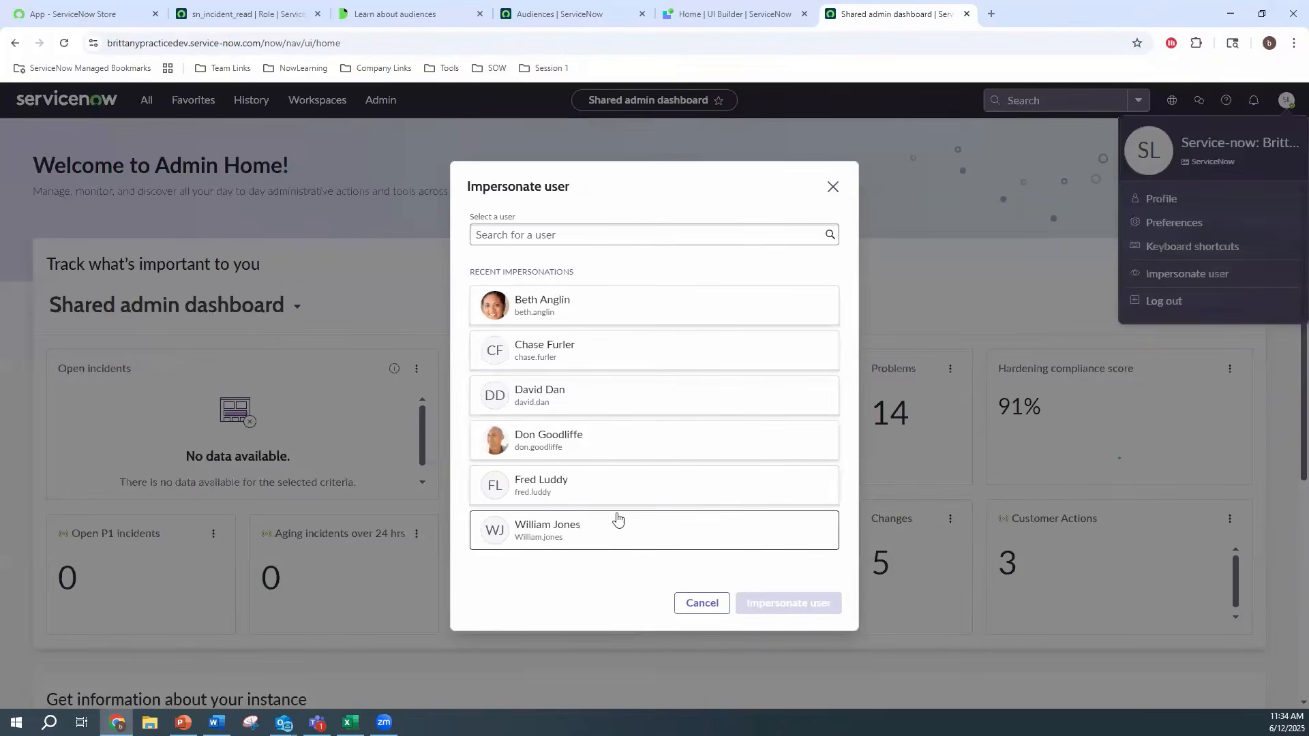
{"action": "left_click", "coordinate": [617, 520]}
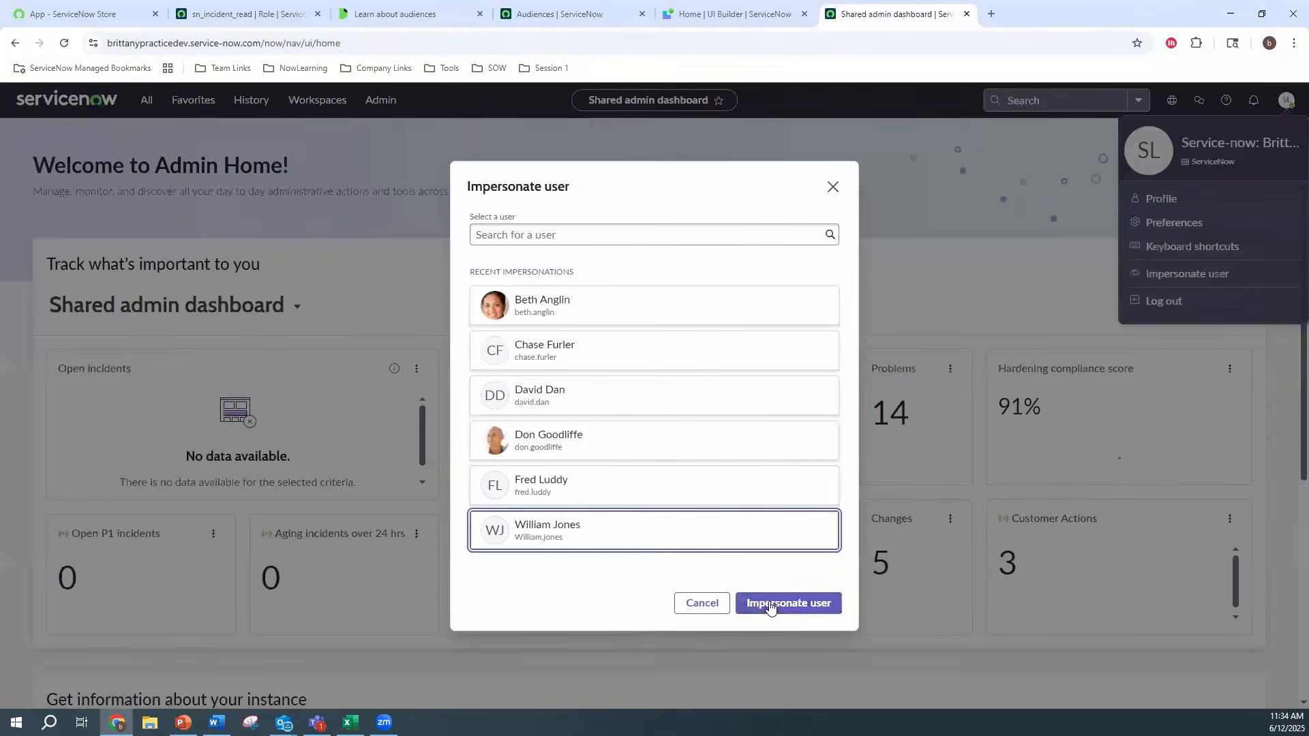
{"action": "left_click", "coordinate": [769, 603]}
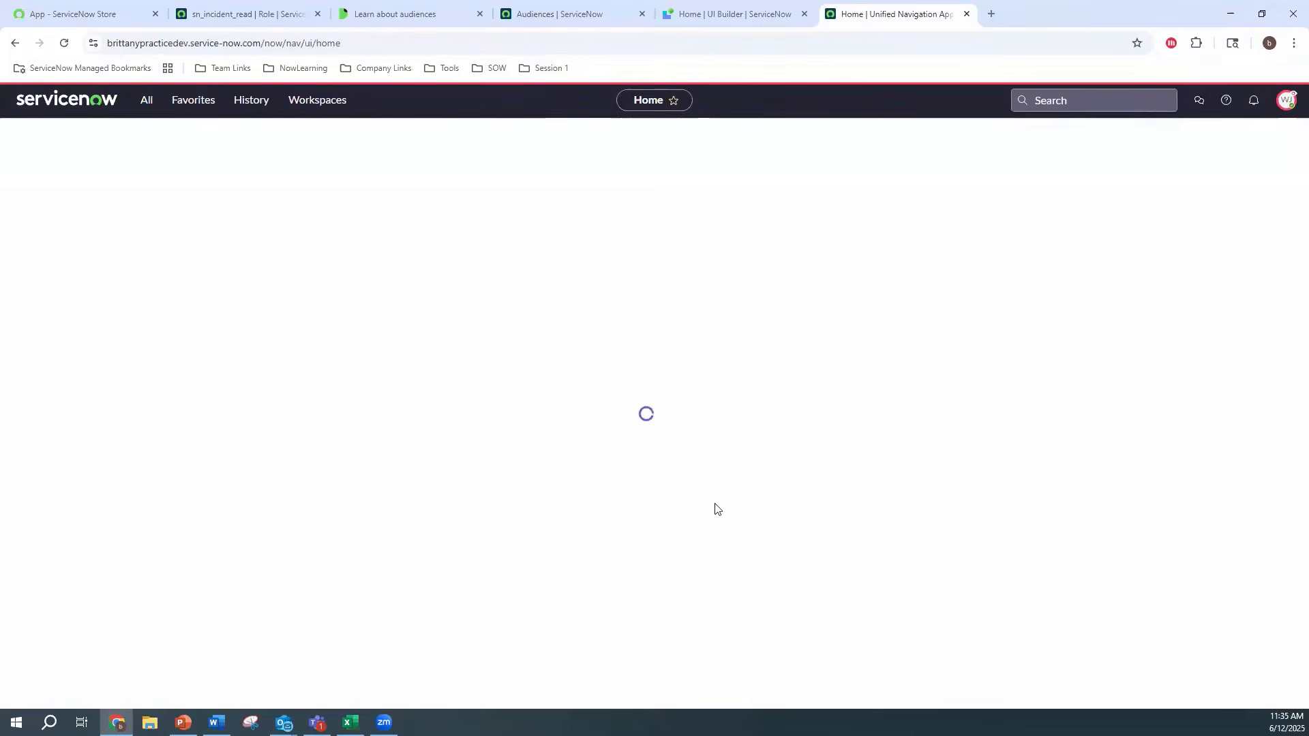
{"action": "left_click", "coordinate": [339, 104]}
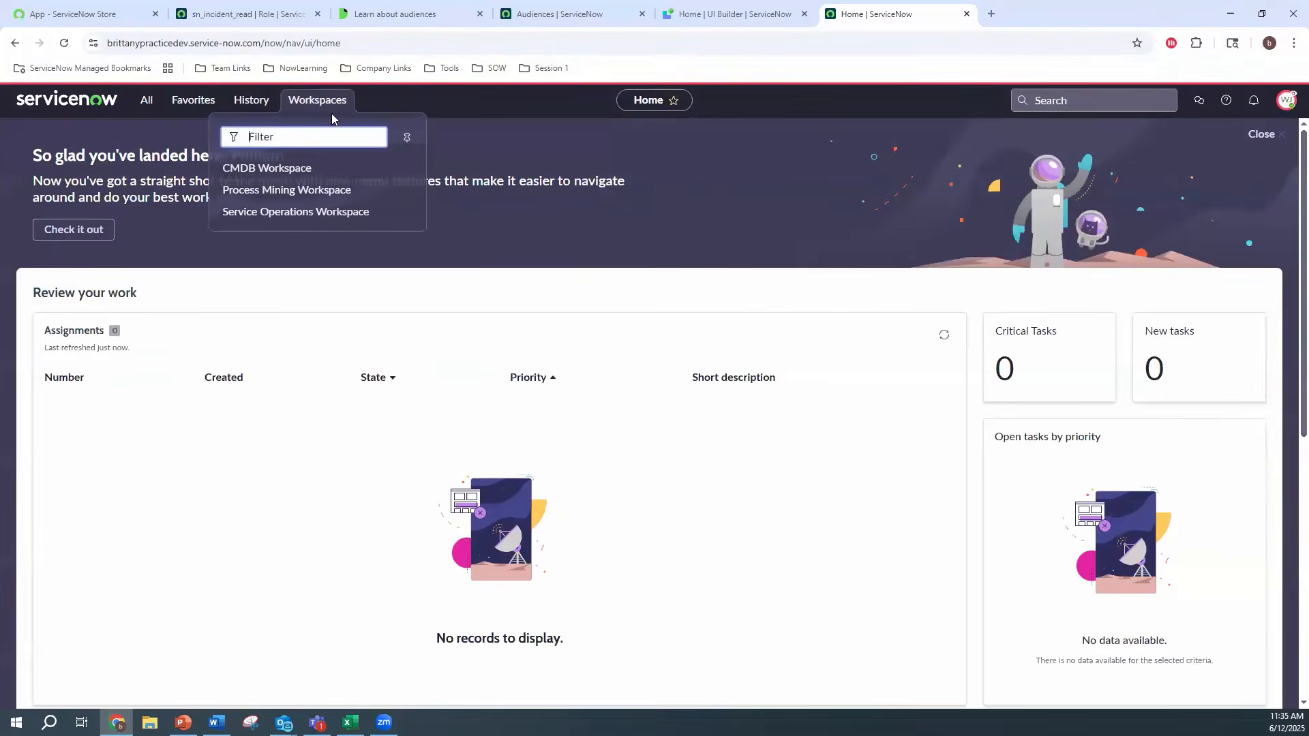
{"action": "left_click", "coordinate": [300, 211]}
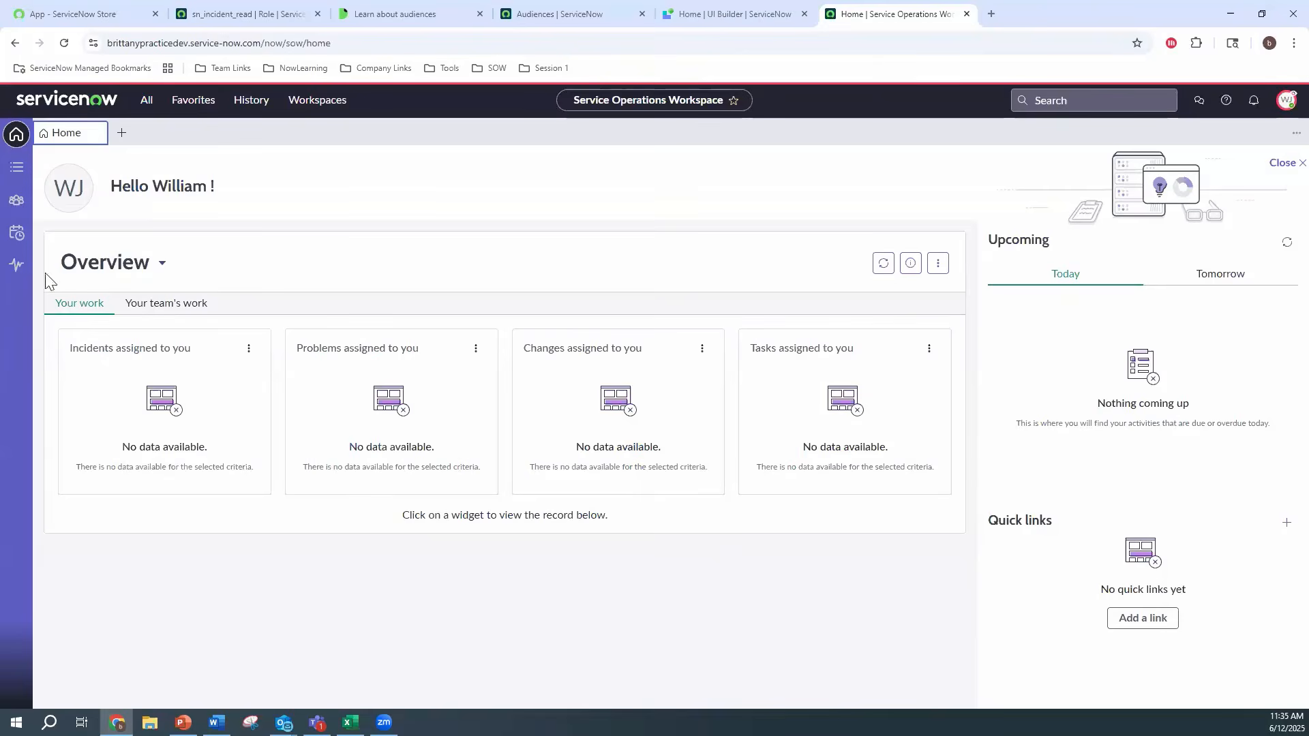
Open the workspace's dashboard page, dismiss the read-only notice and look through the list of available dashboards
{"action": "left_click", "coordinate": [25, 272]}
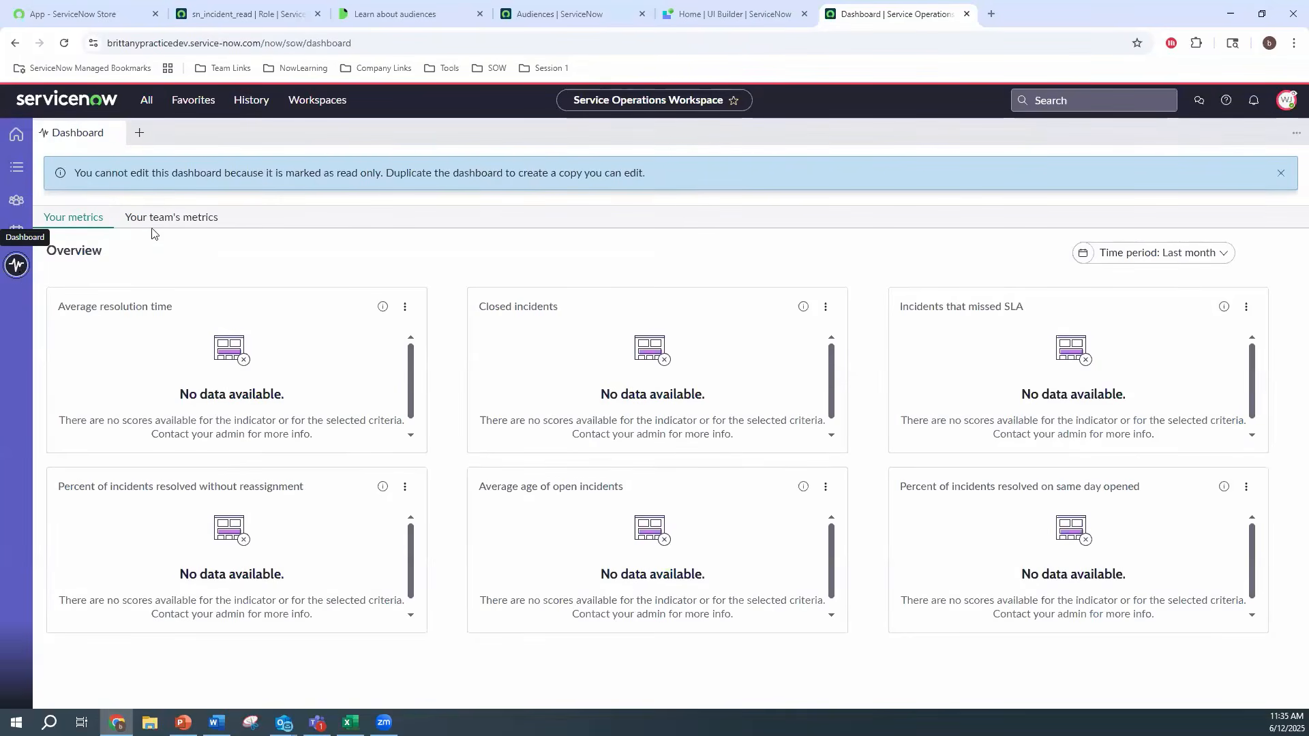
{"action": "left_click", "coordinate": [1280, 174]}
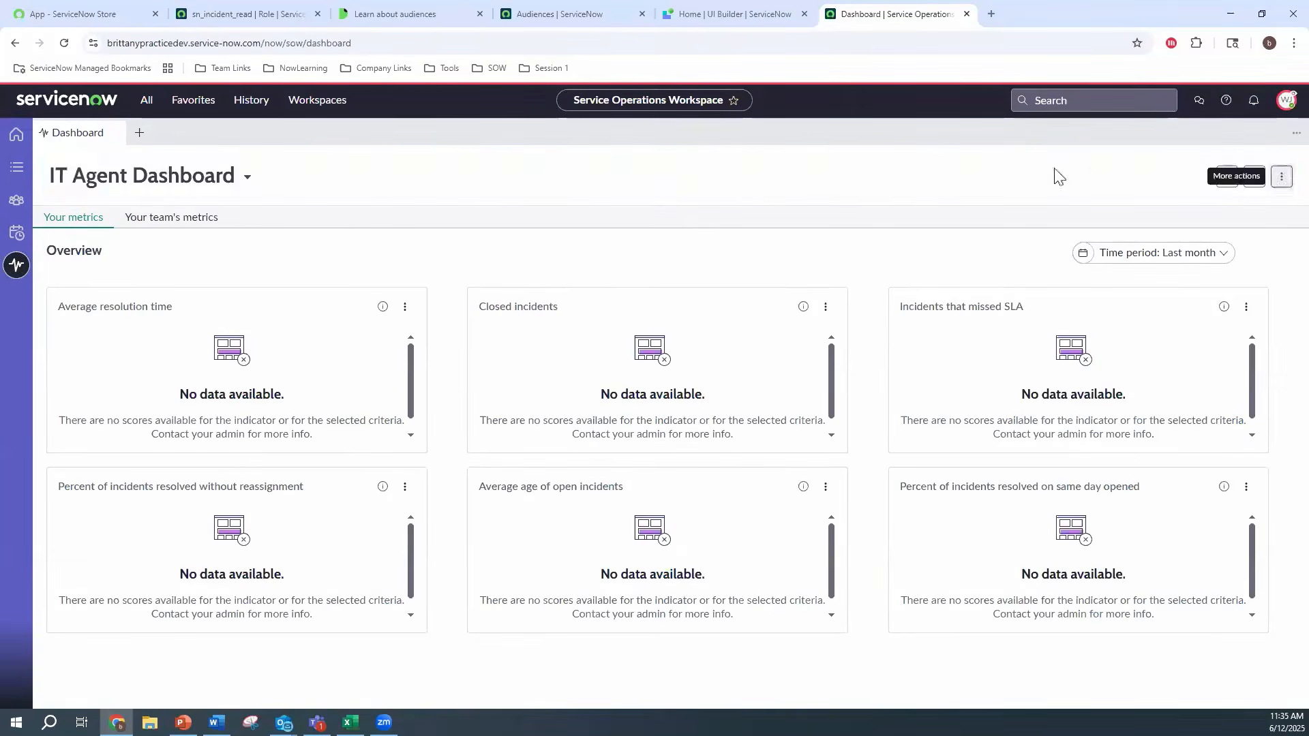
{"action": "left_click", "coordinate": [248, 180]}
{"action": "scroll", "coordinate": [251, 243], "scroll_direction": "down", "scroll_amount": 1}
{"action": "left_click_drag", "start_coordinate": [256, 252], "coordinate": [281, 212]}
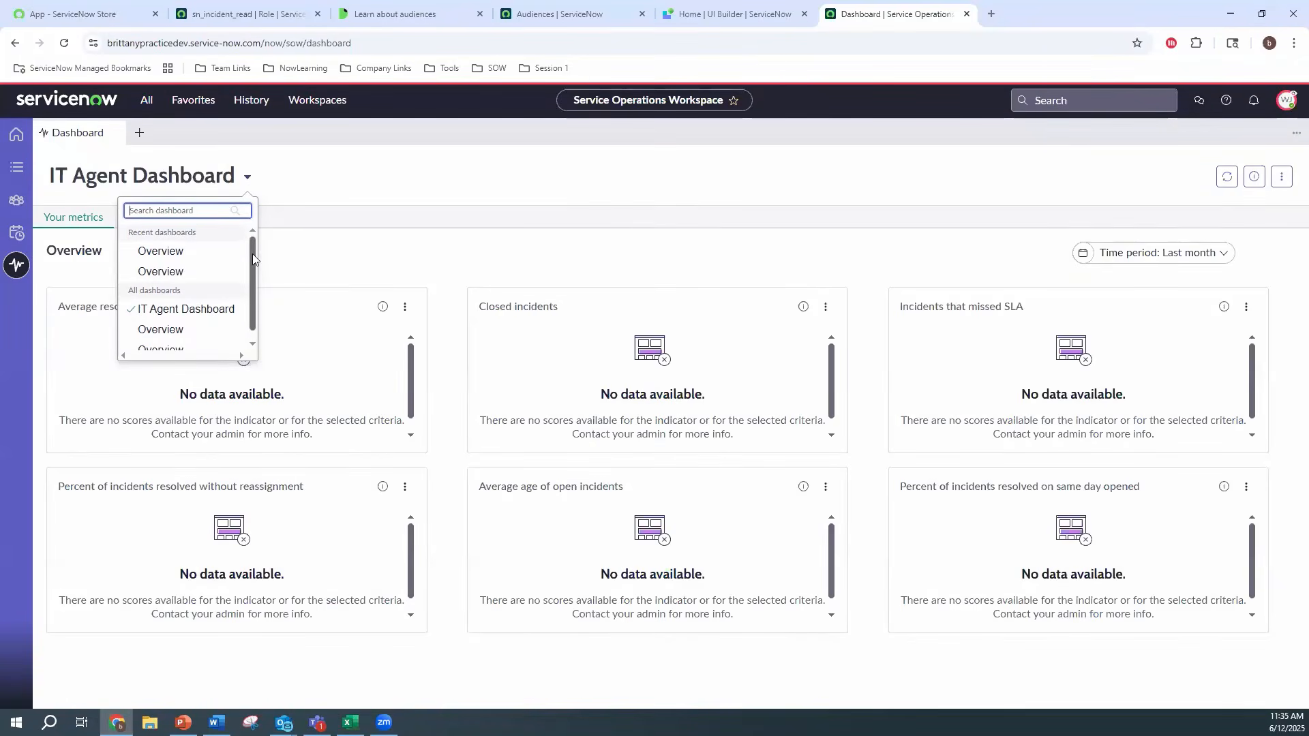
{"action": "scroll", "coordinate": [255, 254], "scroll_direction": "down", "scroll_amount": 1}
{"action": "scroll", "coordinate": [257, 251], "scroll_direction": "up", "scroll_amount": 1}
End the impersonation and load the instance's Admin Home from the Session 1 bookmarks in a new browser tab
{"action": "left_click", "coordinate": [1286, 100]}
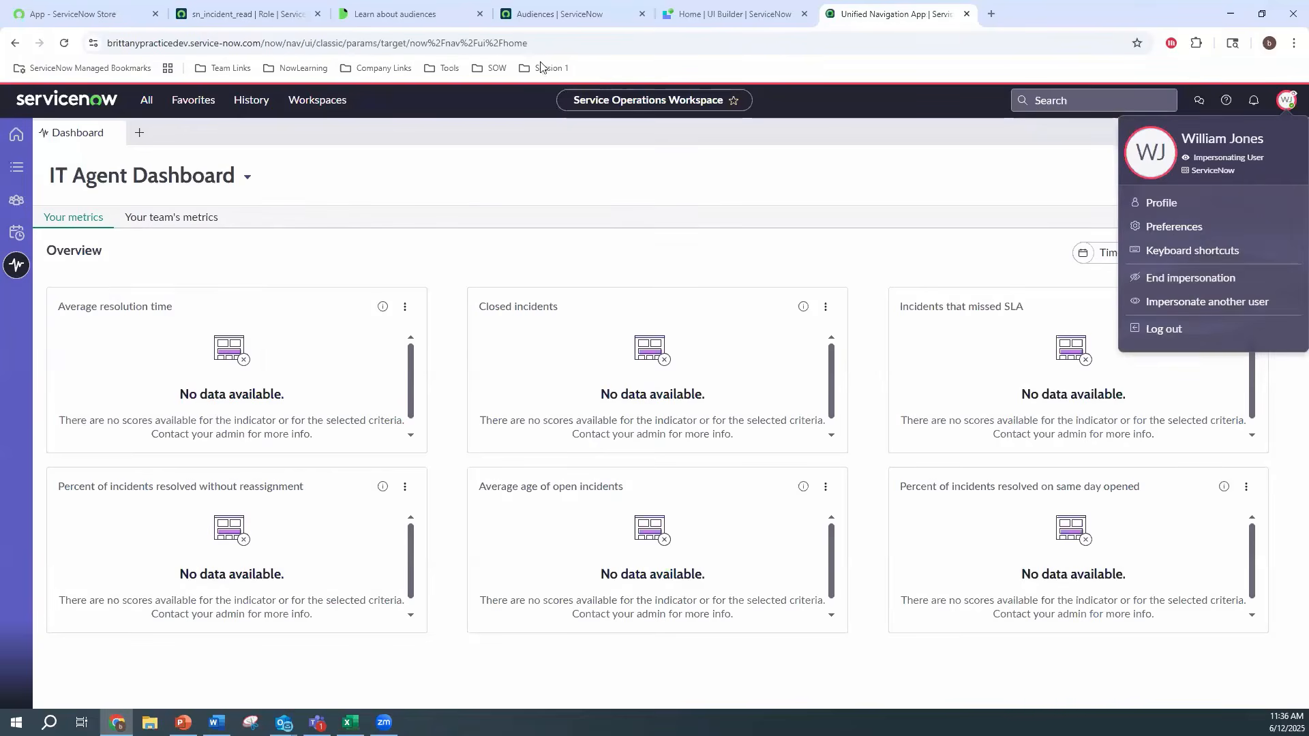
{"action": "left_click", "coordinate": [991, 14]}
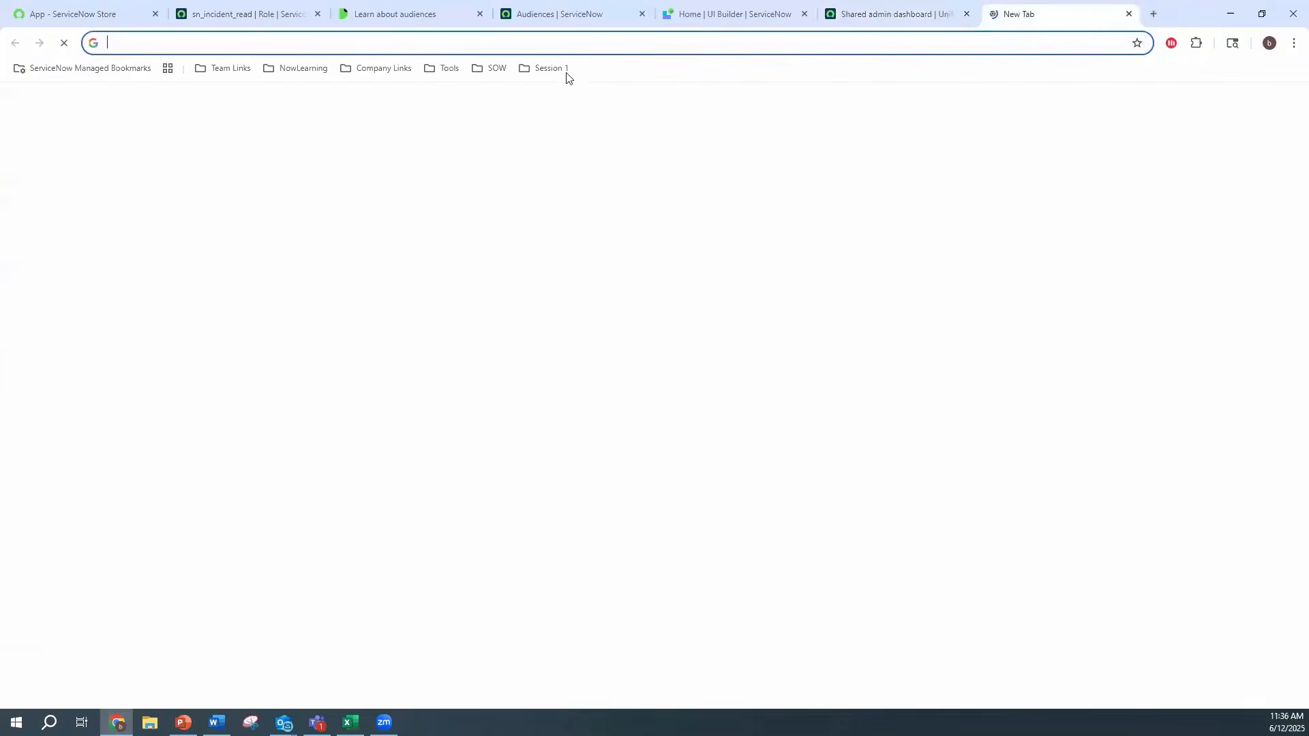
{"action": "left_click", "coordinate": [545, 68]}
{"action": "left_click", "coordinate": [551, 99]}
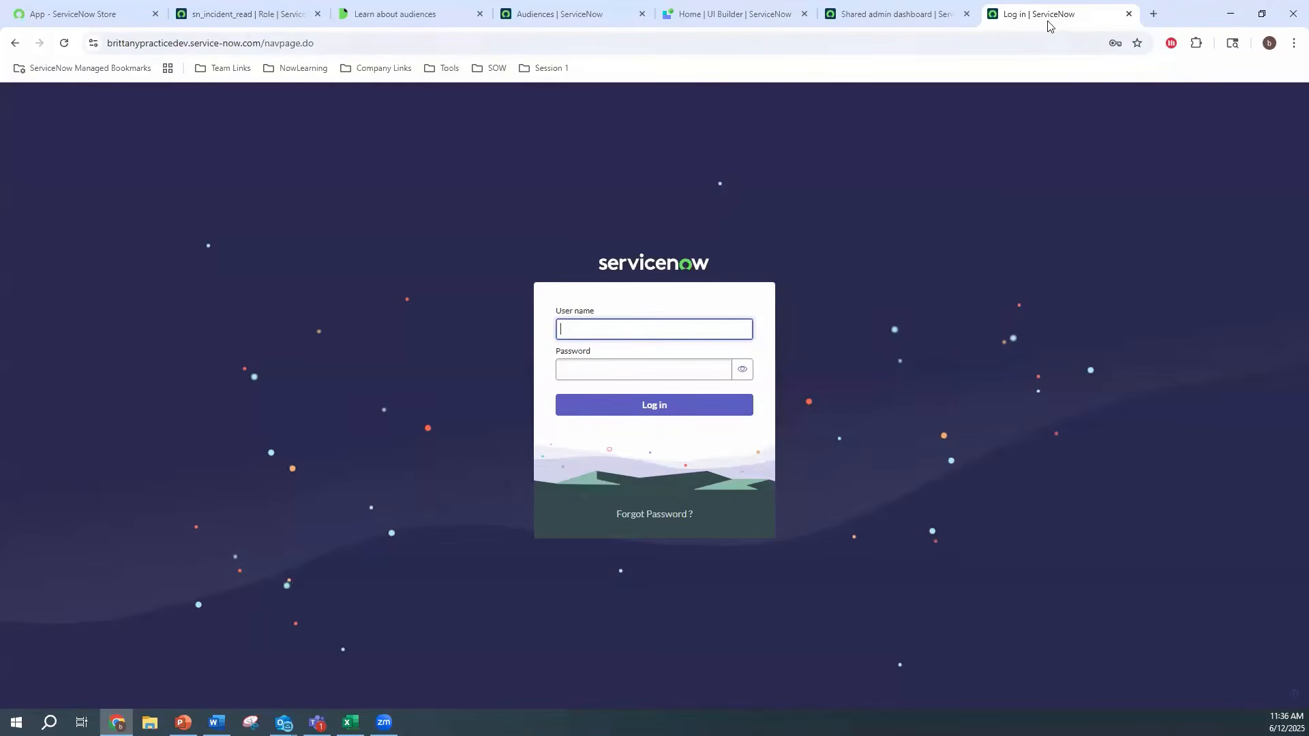
{"action": "left_click", "coordinate": [545, 69]}
{"action": "left_click", "coordinate": [569, 96]}
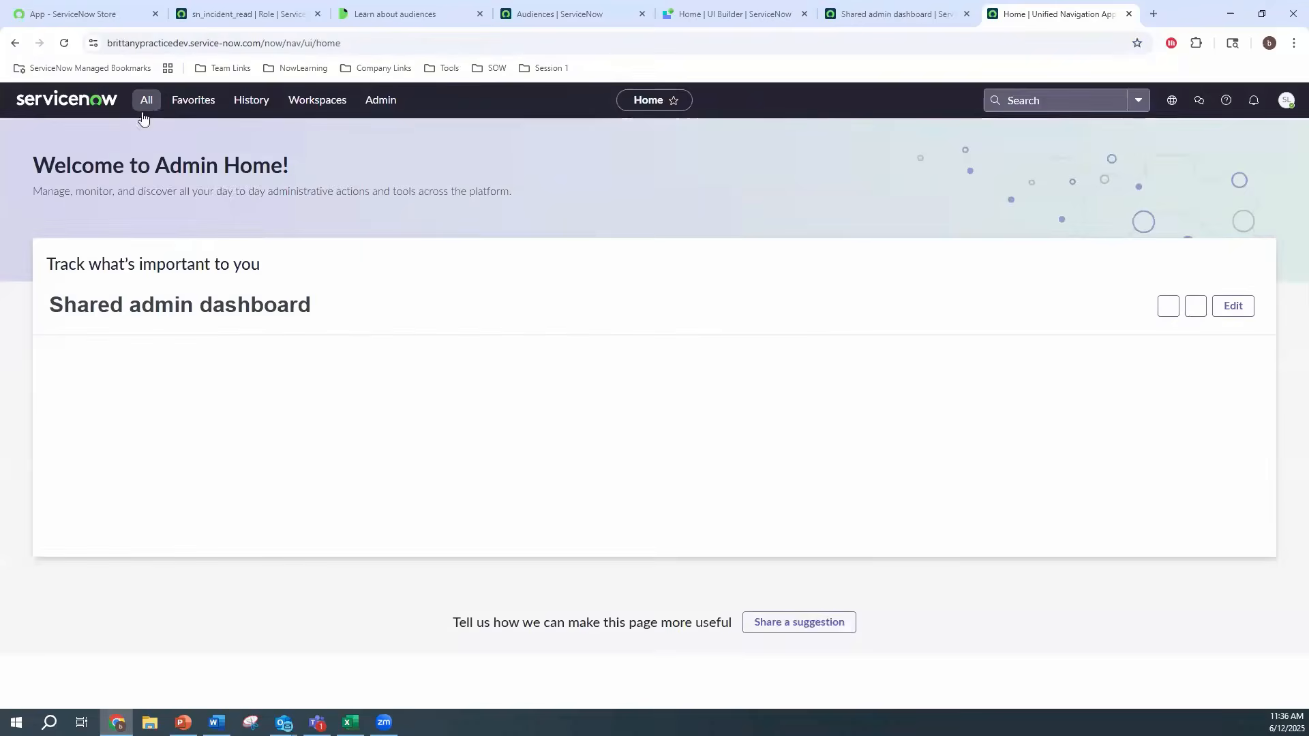
Find the Platform Analytics module by filtering for "platform" and open its library of dashboards
{"action": "left_click", "coordinate": [144, 109]}
{"action": "type", "text": "la"}
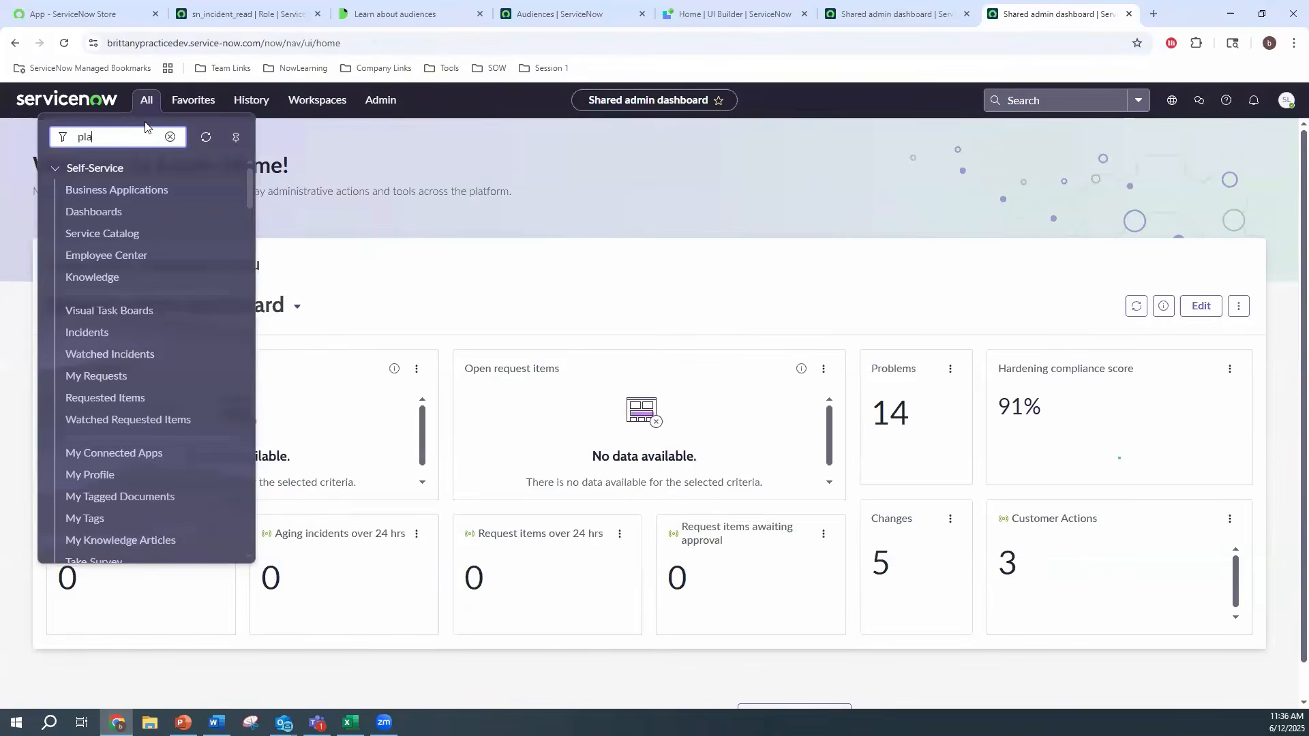
{"action": "type", "text": "tform"}
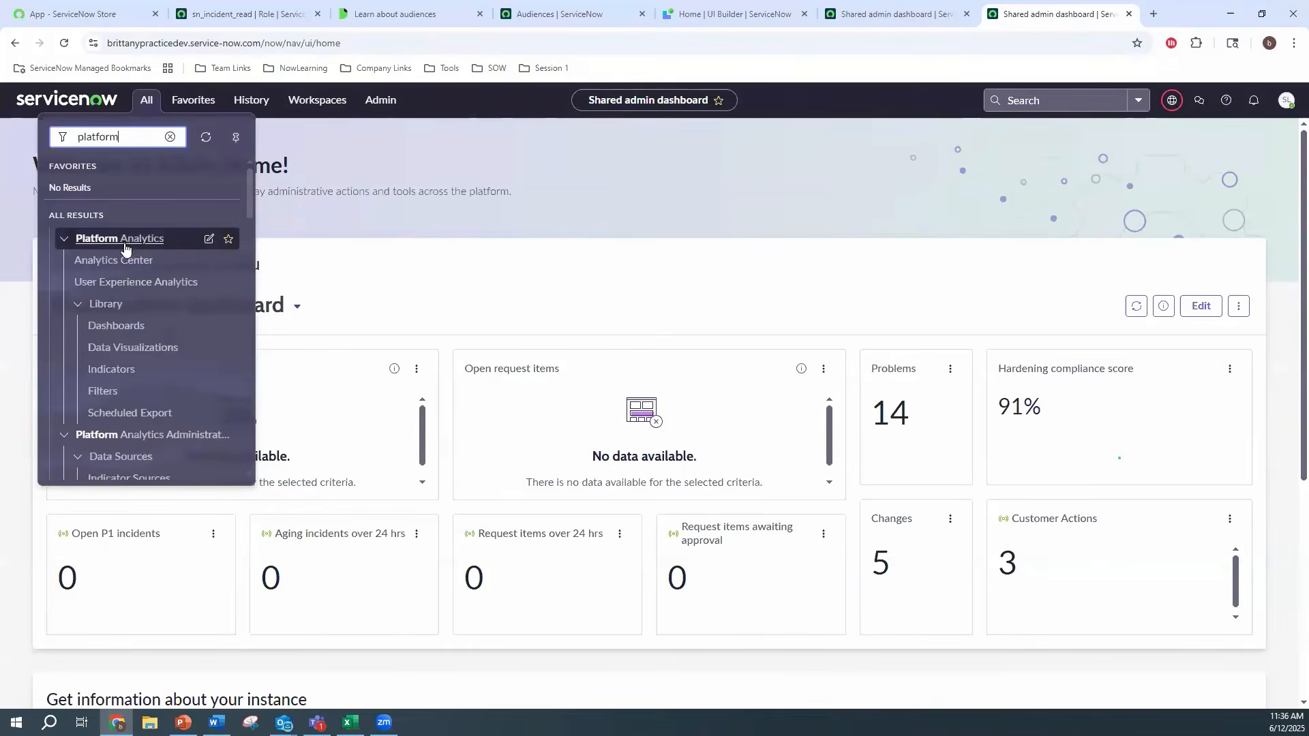
{"action": "left_click", "coordinate": [121, 322]}
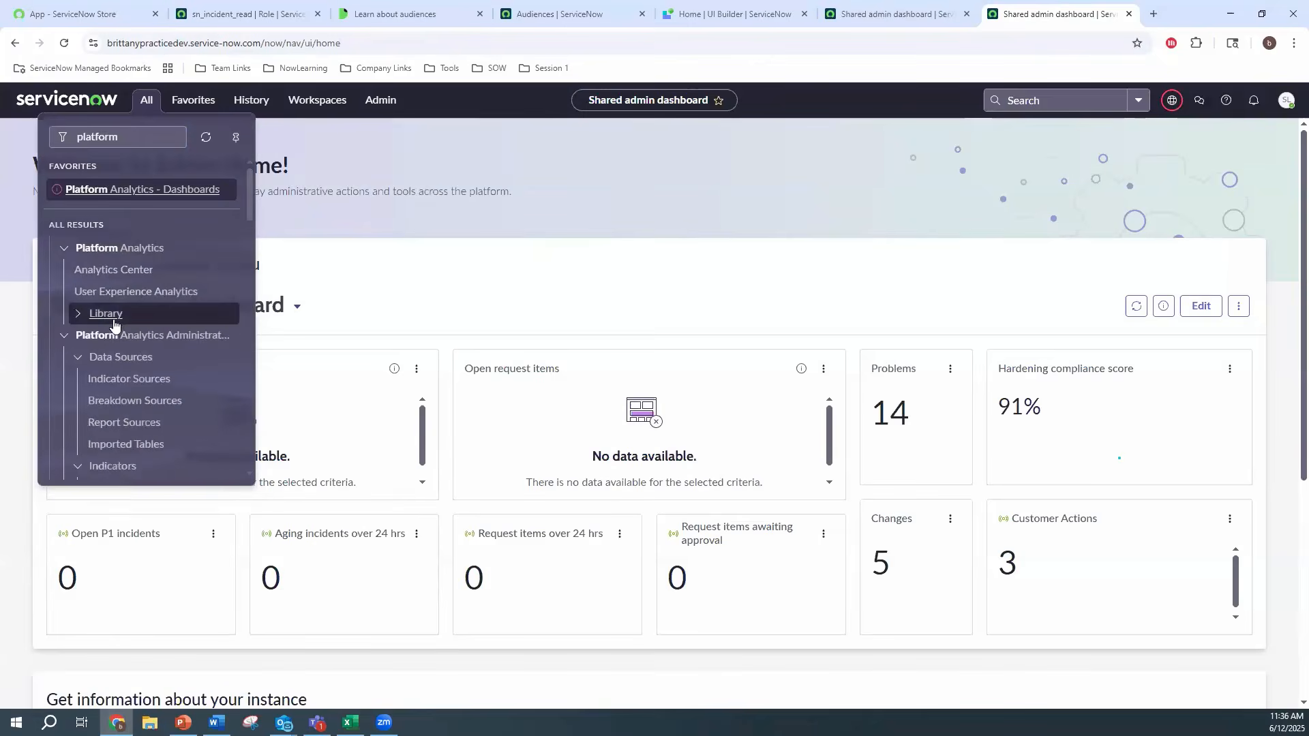
{"action": "left_click", "coordinate": [113, 320]}
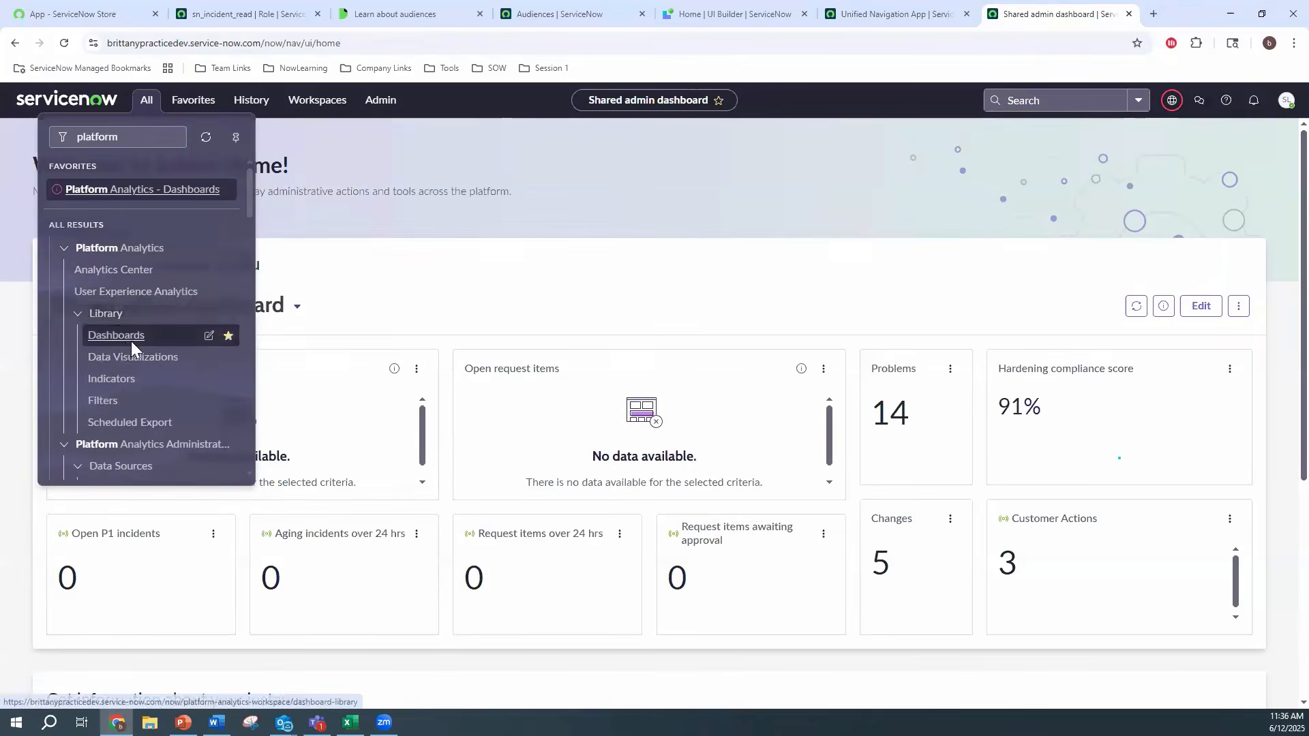
{"action": "left_click", "coordinate": [126, 336]}
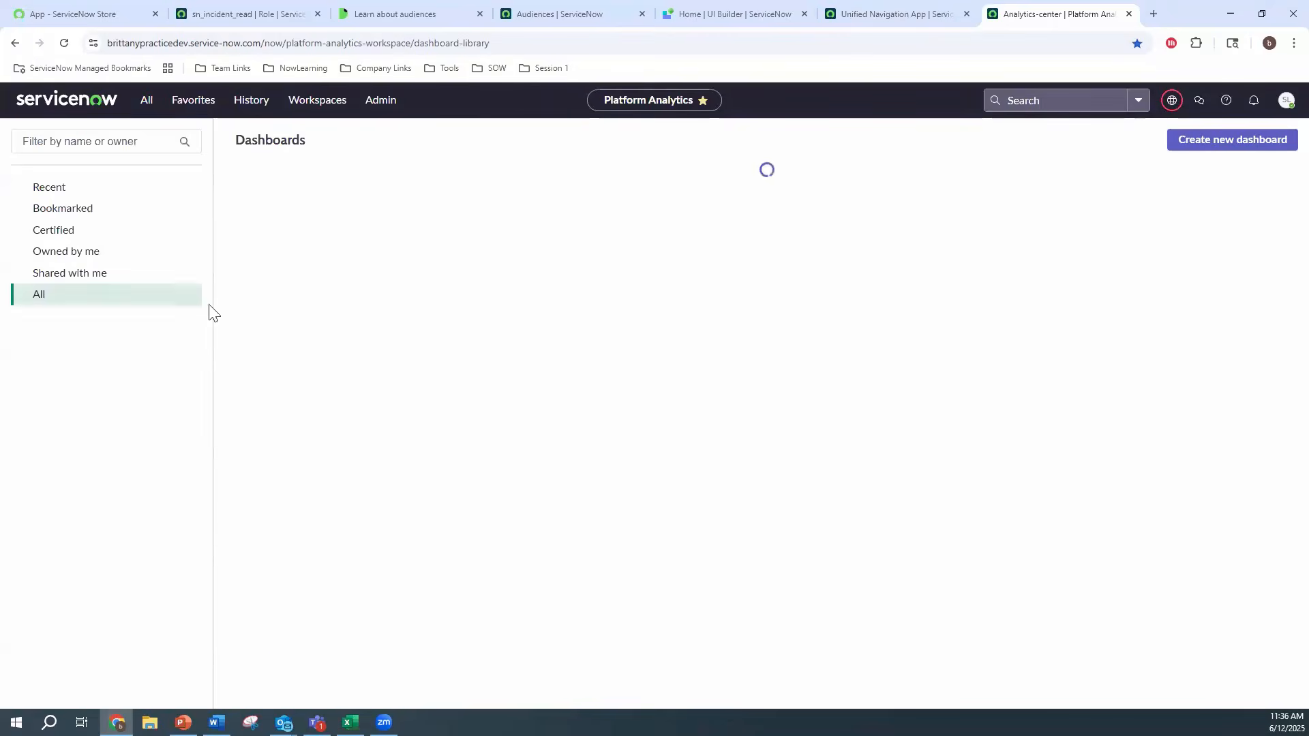
Open Dashboard 1 from the bookmarked dashboards and look over its visualizations
{"action": "left_click", "coordinate": [105, 211]}
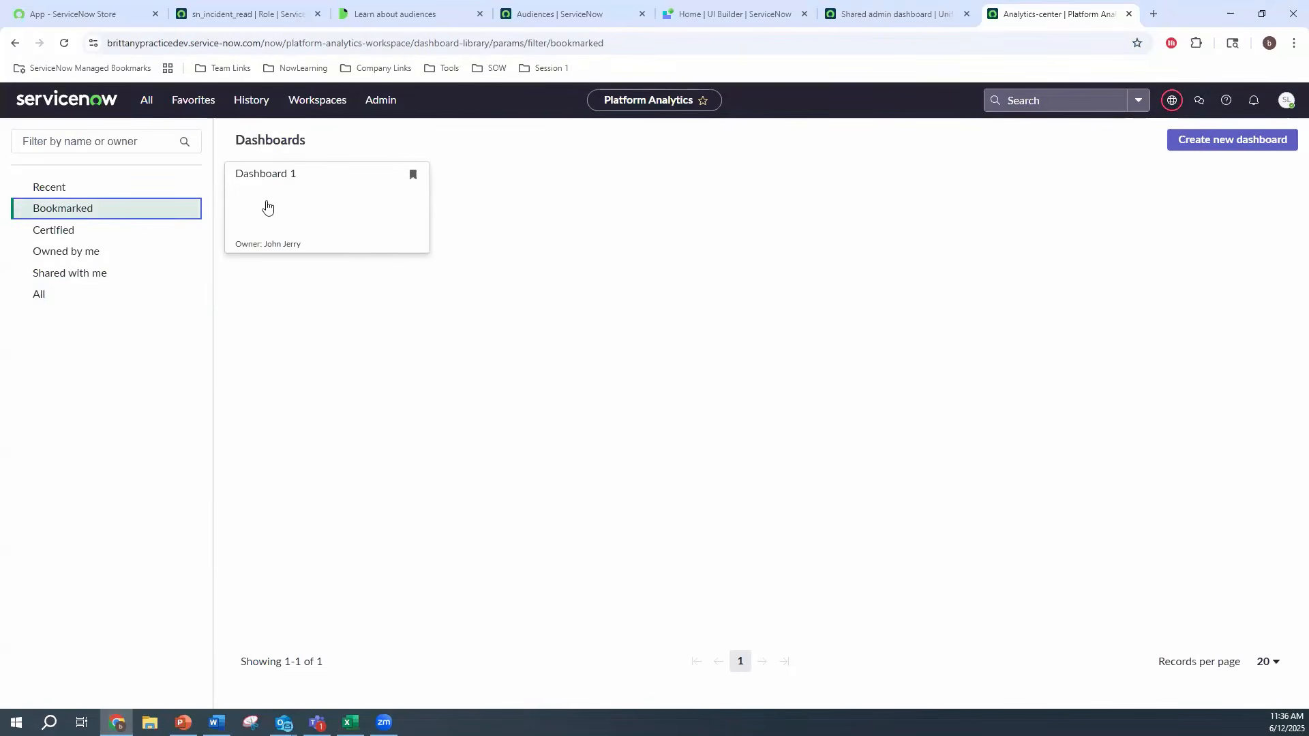
{"action": "left_click", "coordinate": [275, 206]}
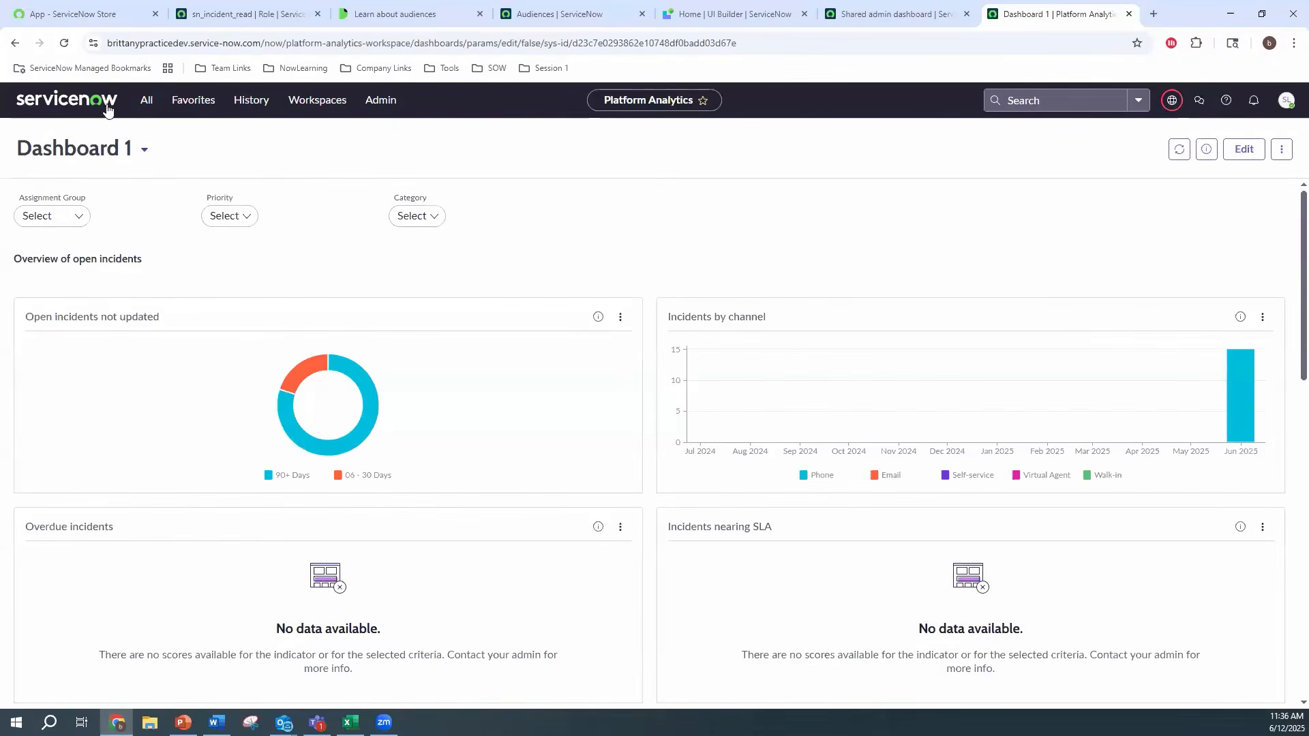
{"action": "scroll", "coordinate": [1090, 306], "scroll_direction": "down", "scroll_amount": 2}
{"action": "scroll", "coordinate": [1159, 239], "scroll_direction": "up", "scroll_amount": 2}
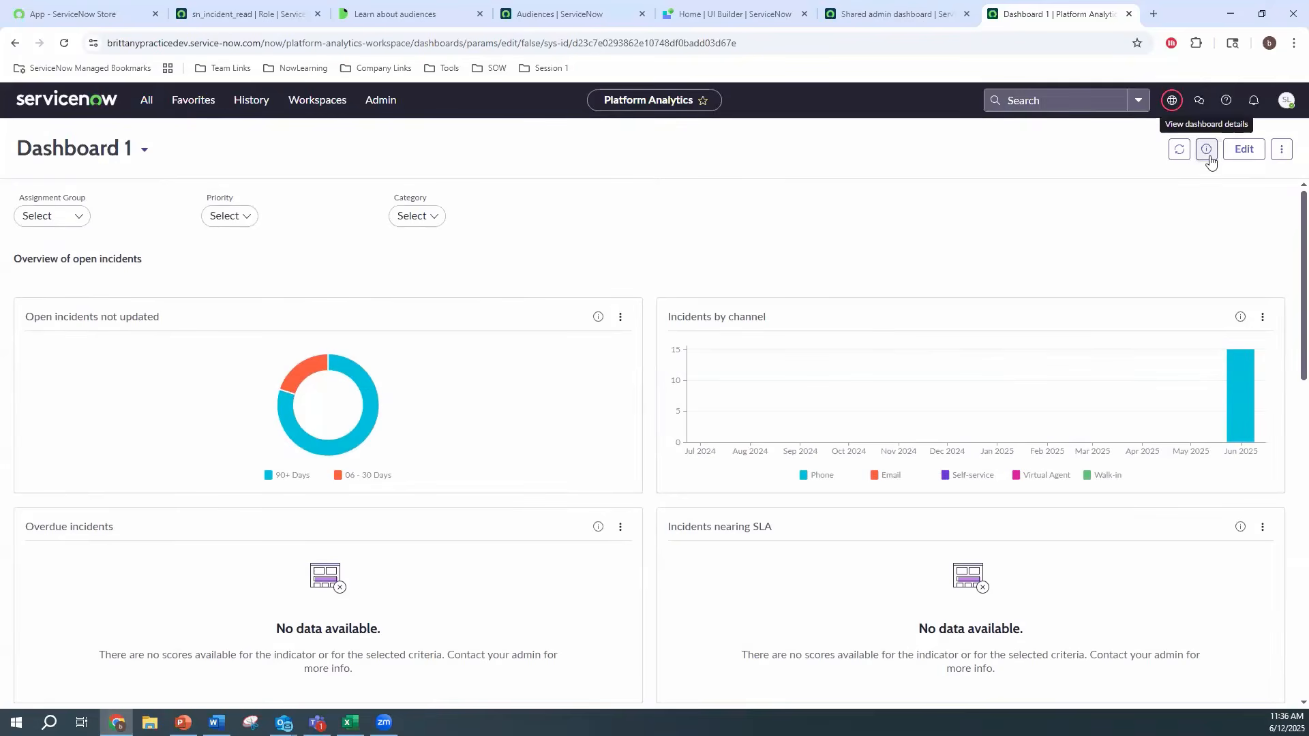
Switch the application scope to Global
{"action": "left_click", "coordinate": [1172, 101]}
{"action": "left_click", "coordinate": [1155, 135]}
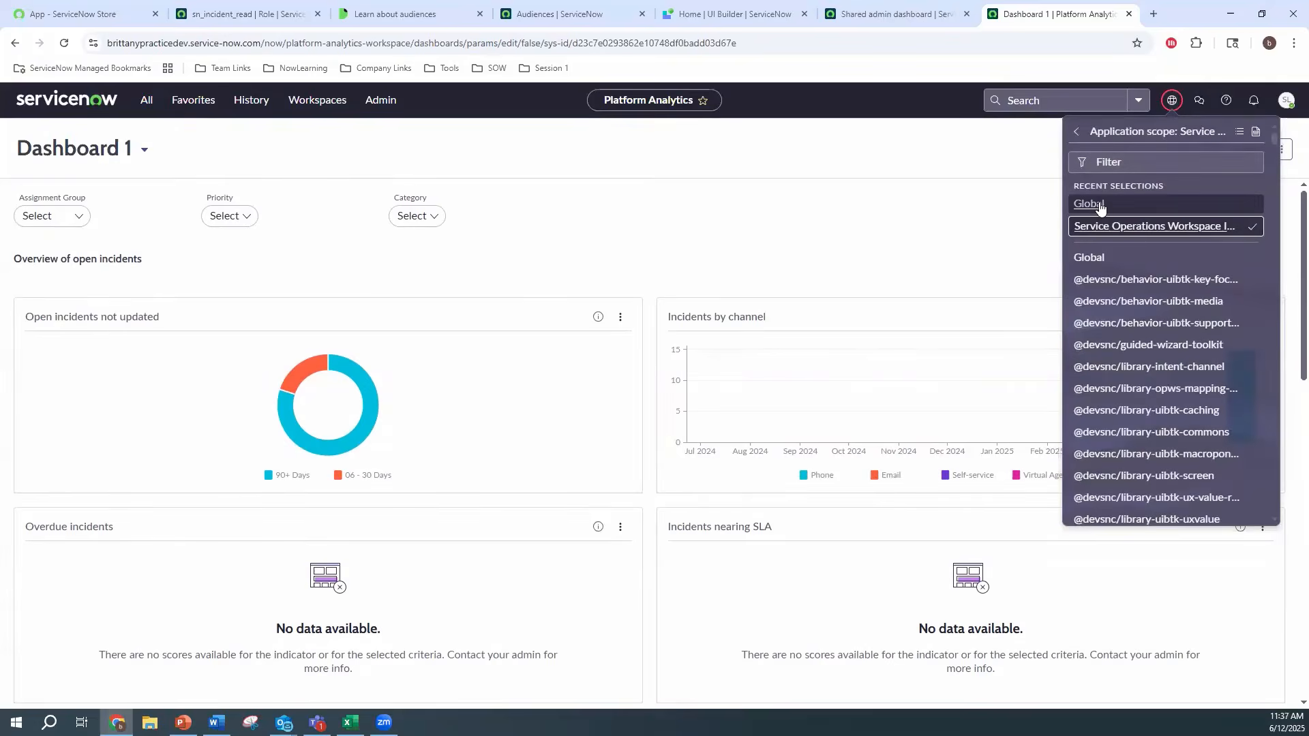
{"action": "left_click", "coordinate": [1099, 204]}
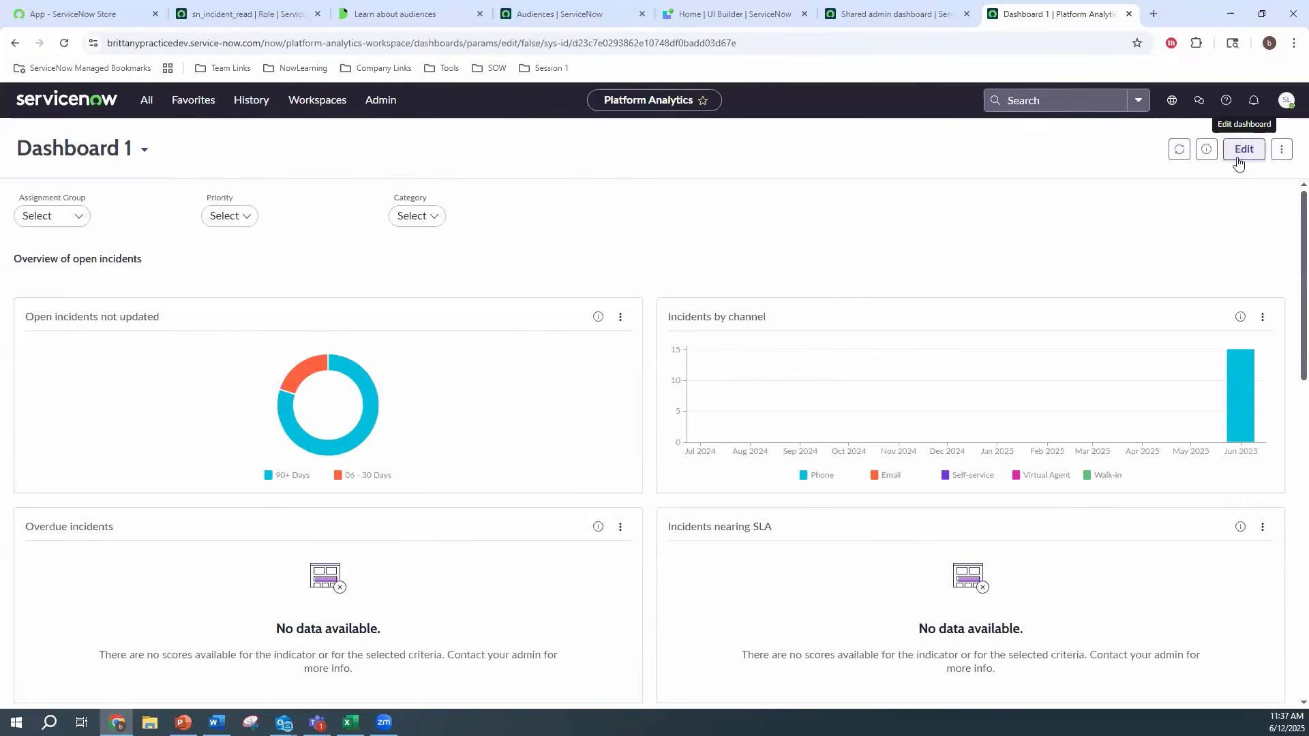
Put Dashboard 1 into editing mode and add Service Operations Workspace to its dashboard visibility
{"action": "left_click", "coordinate": [1239, 156]}
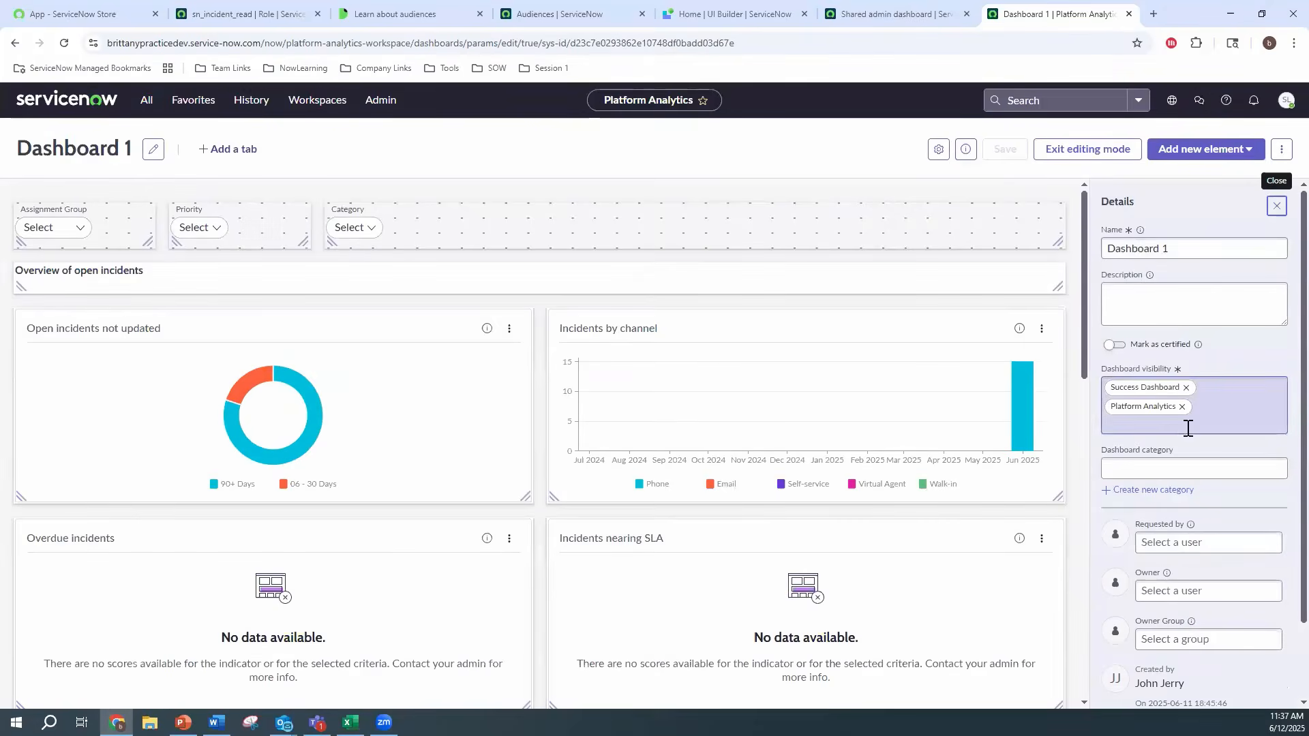
{"action": "left_click", "coordinate": [1118, 379]}
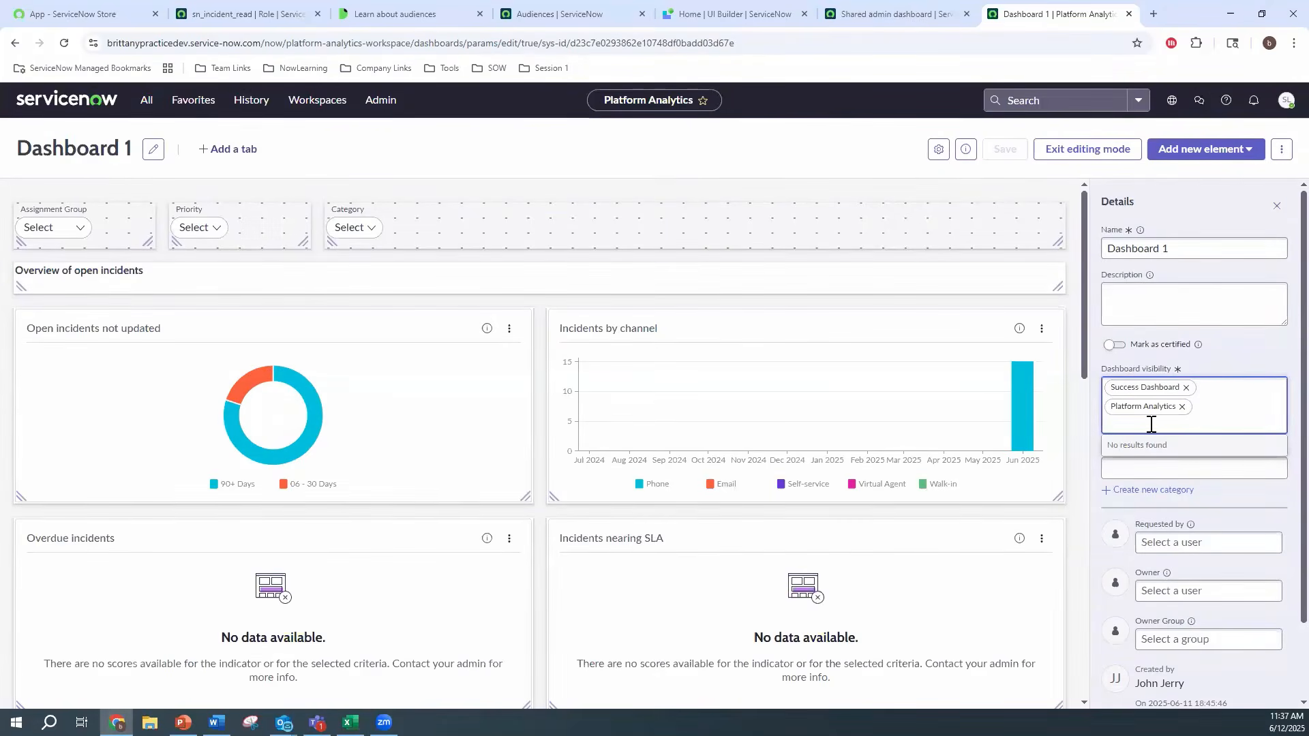
{"action": "type", "text": "service op"}
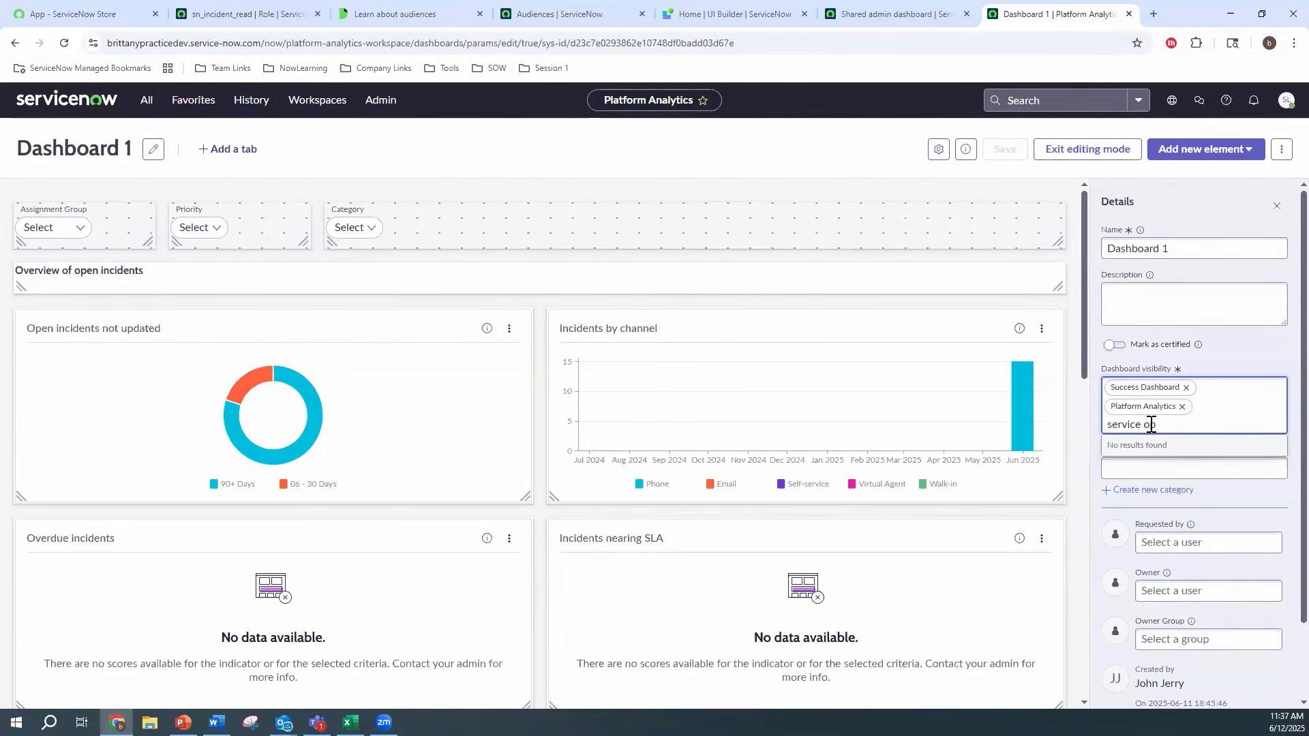
{"action": "left_click", "coordinate": [1164, 475]}
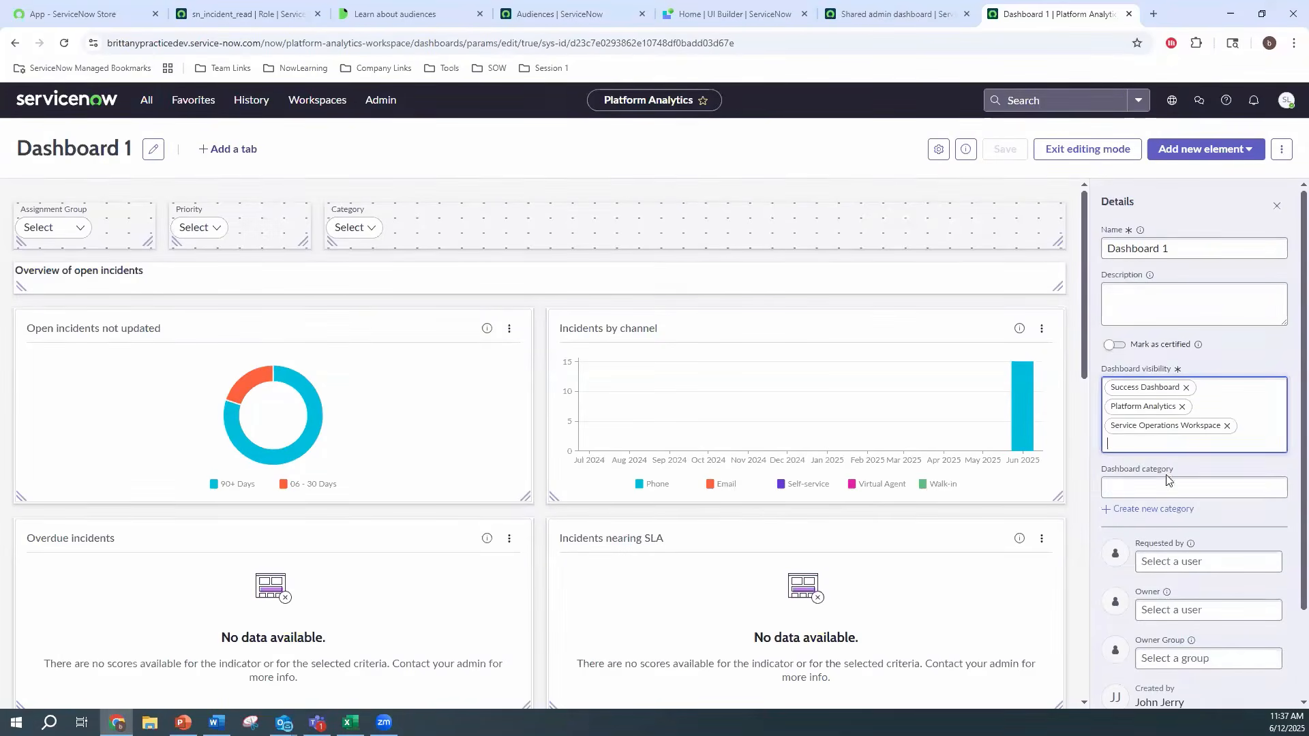
Set the impersonated test user as the owner of Dashboard 1 and save the dashboard
{"action": "left_click", "coordinate": [1176, 614]}
{"action": "type", "text": "William"}
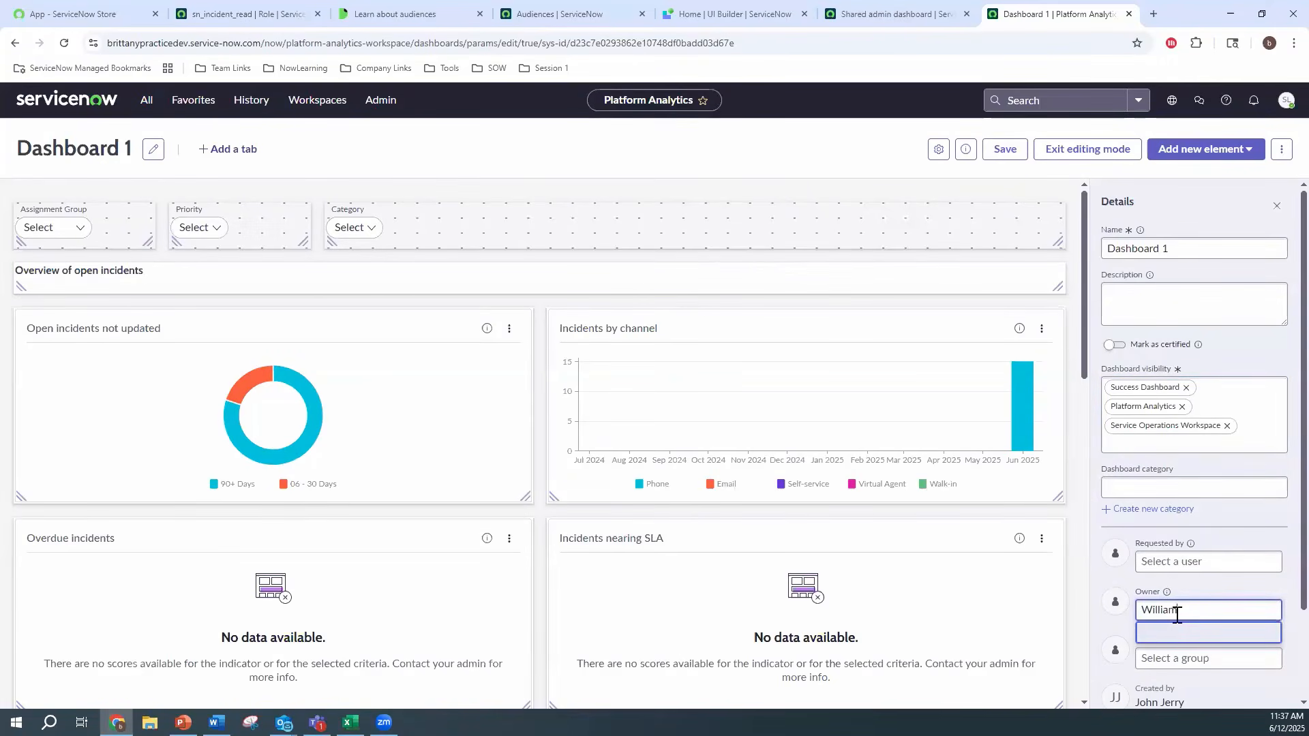
{"action": "left_click", "coordinate": [1177, 684]}
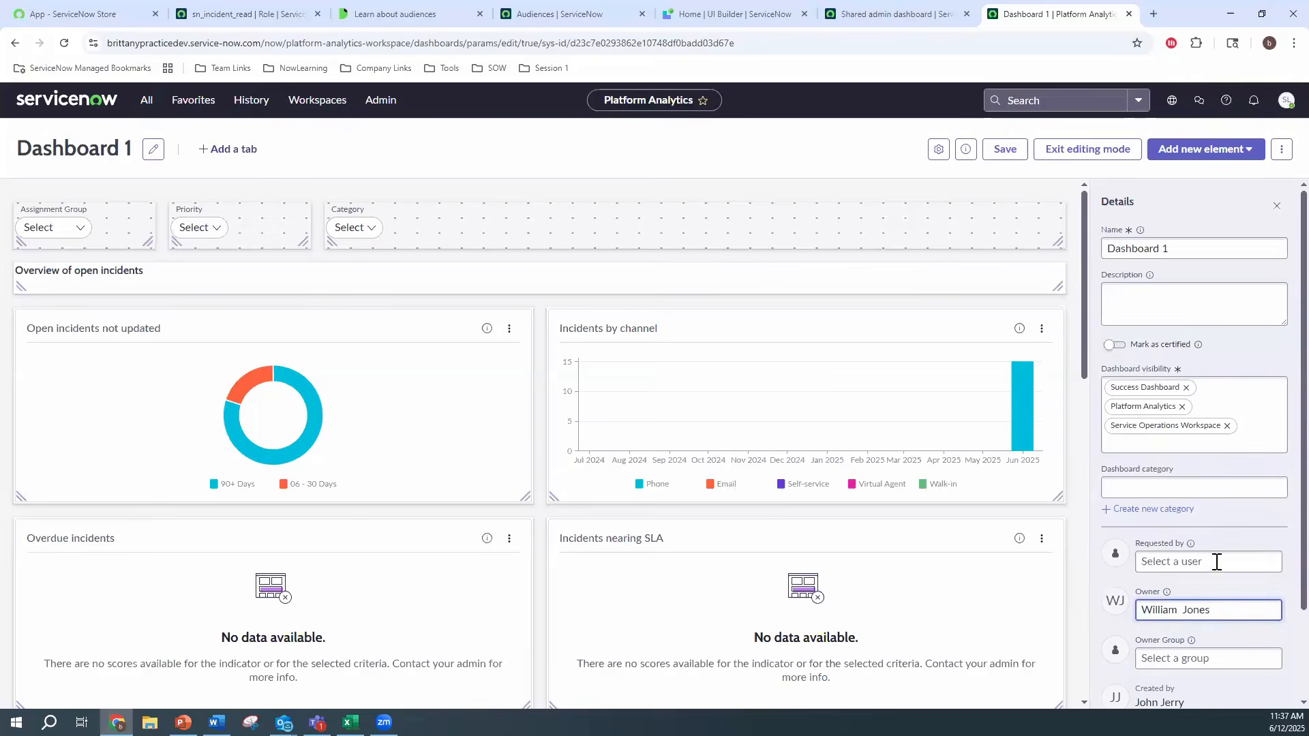
{"action": "left_click", "coordinate": [1005, 151]}
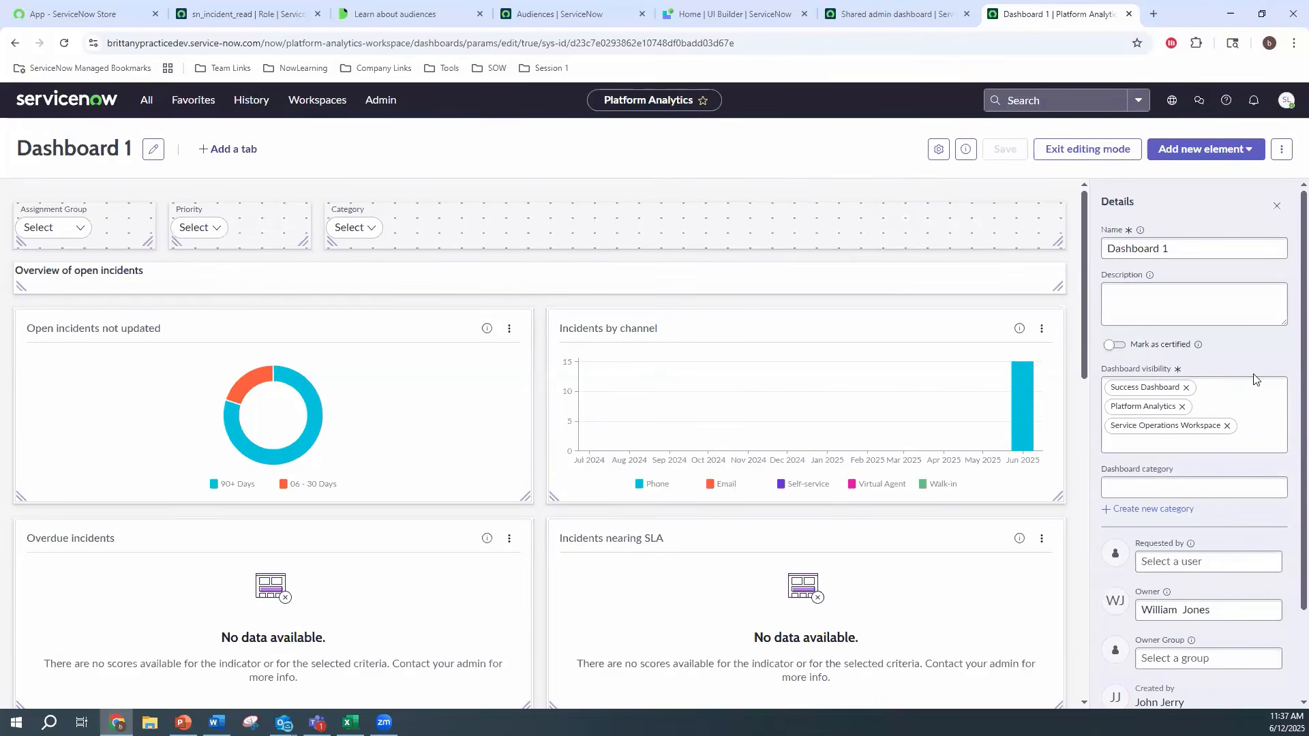
Impersonate the last user in the recent impersonations list
{"action": "left_click", "coordinate": [1286, 100]}
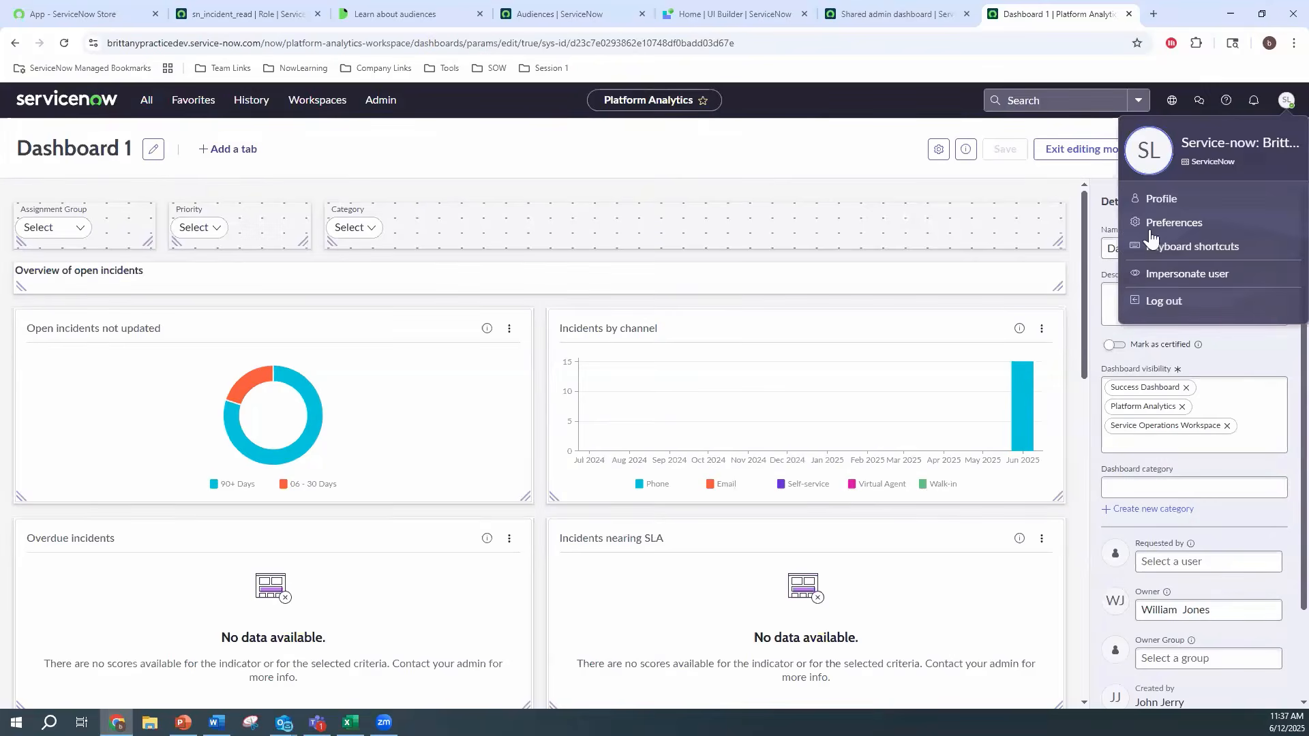
{"action": "left_click", "coordinate": [1167, 275]}
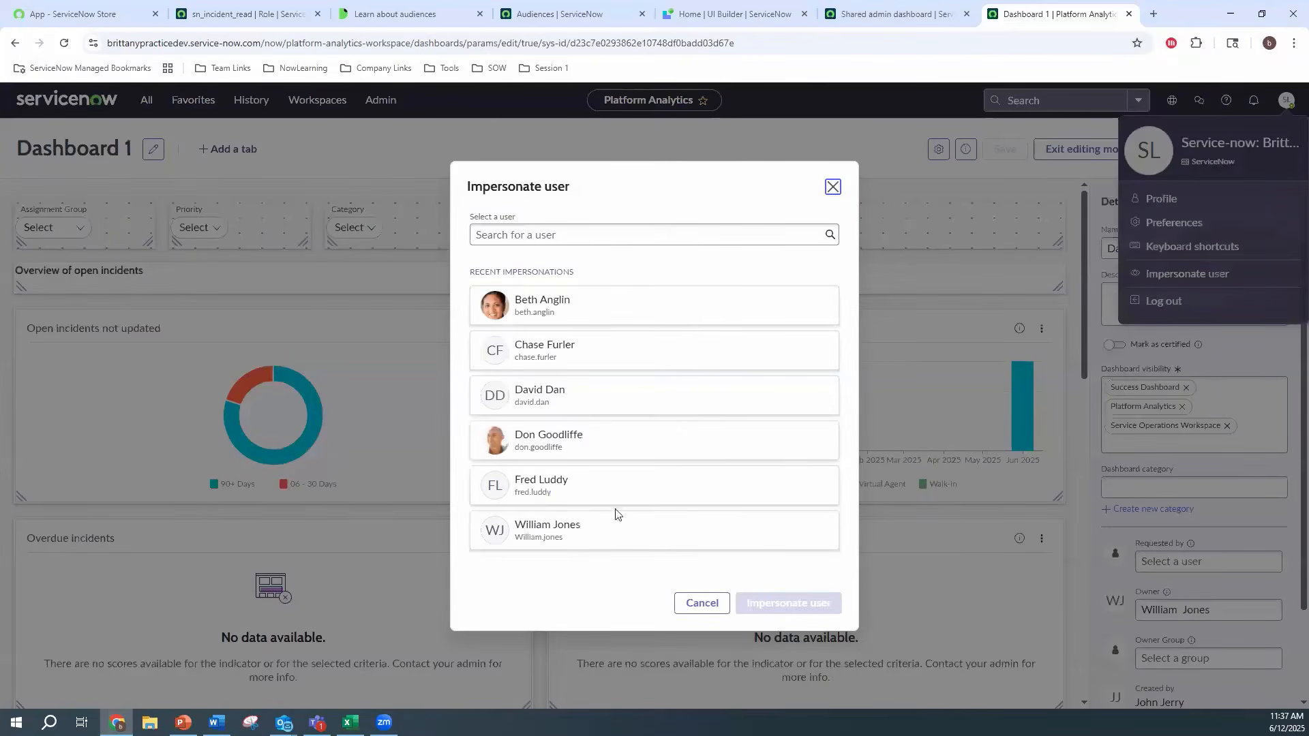
{"action": "left_click", "coordinate": [578, 533]}
{"action": "left_click", "coordinate": [786, 603]}
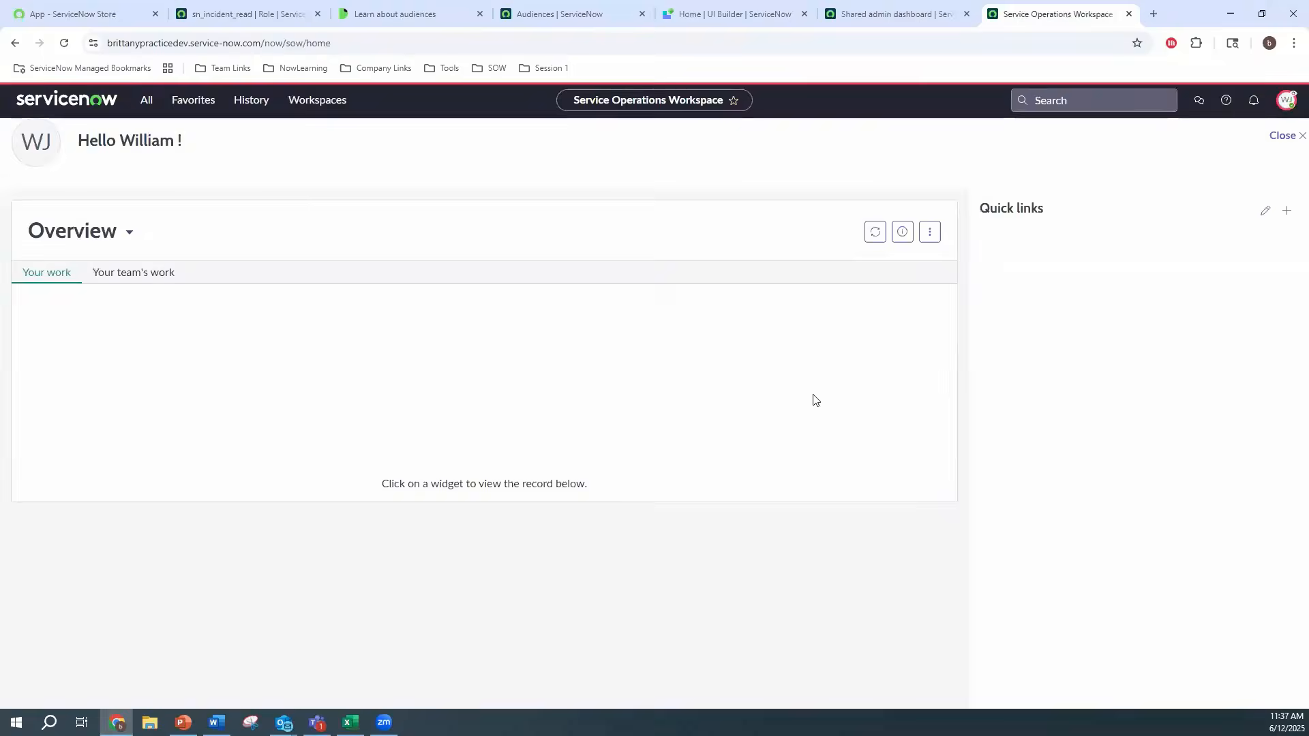
Open the workspace's dashboard page as the impersonated user and check the list of available dashboards for Dashboard 1
{"action": "left_click", "coordinate": [12, 271]}
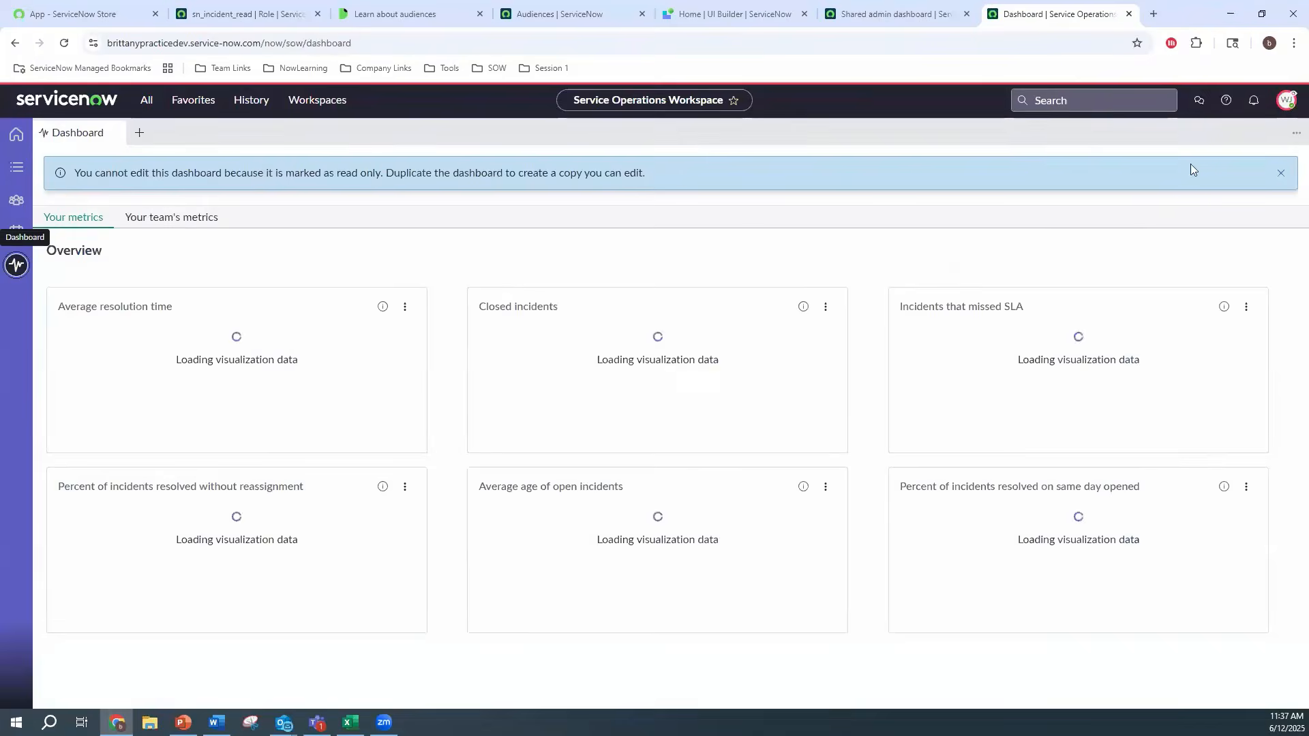
{"action": "left_click", "coordinate": [1280, 172]}
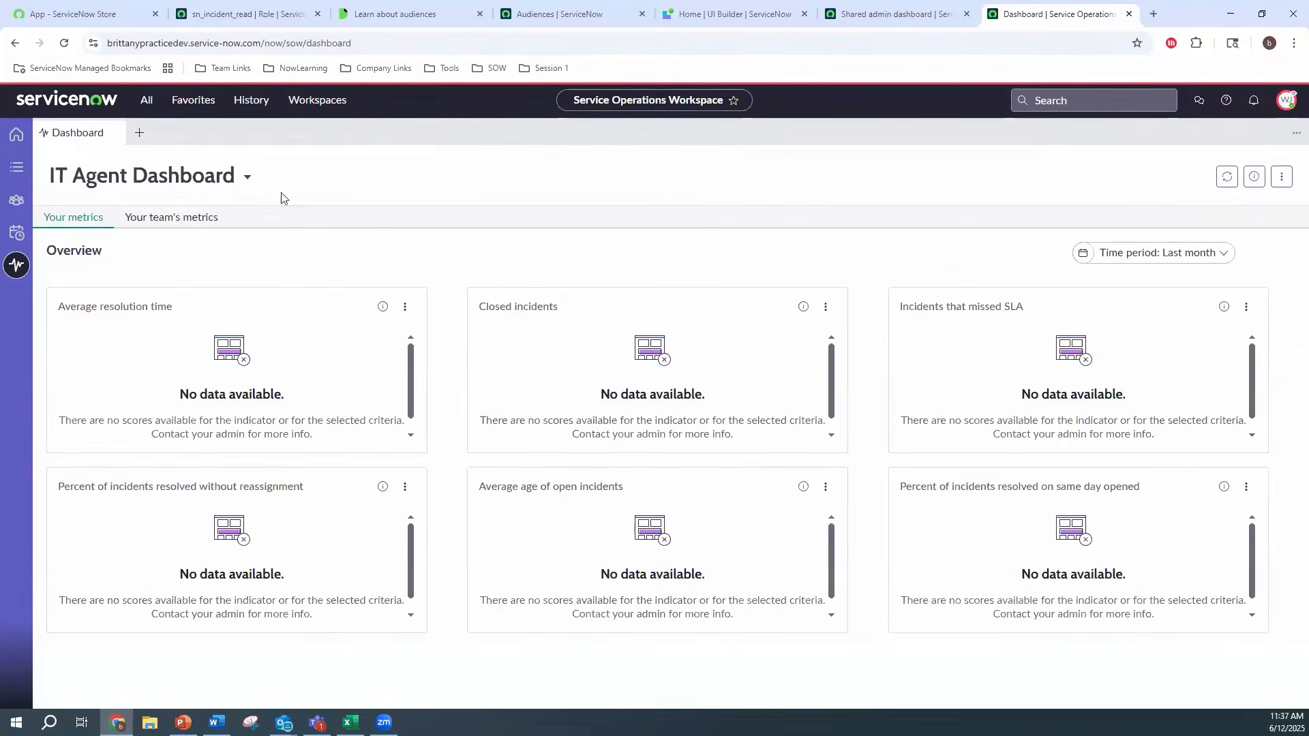
{"action": "left_click", "coordinate": [247, 180]}
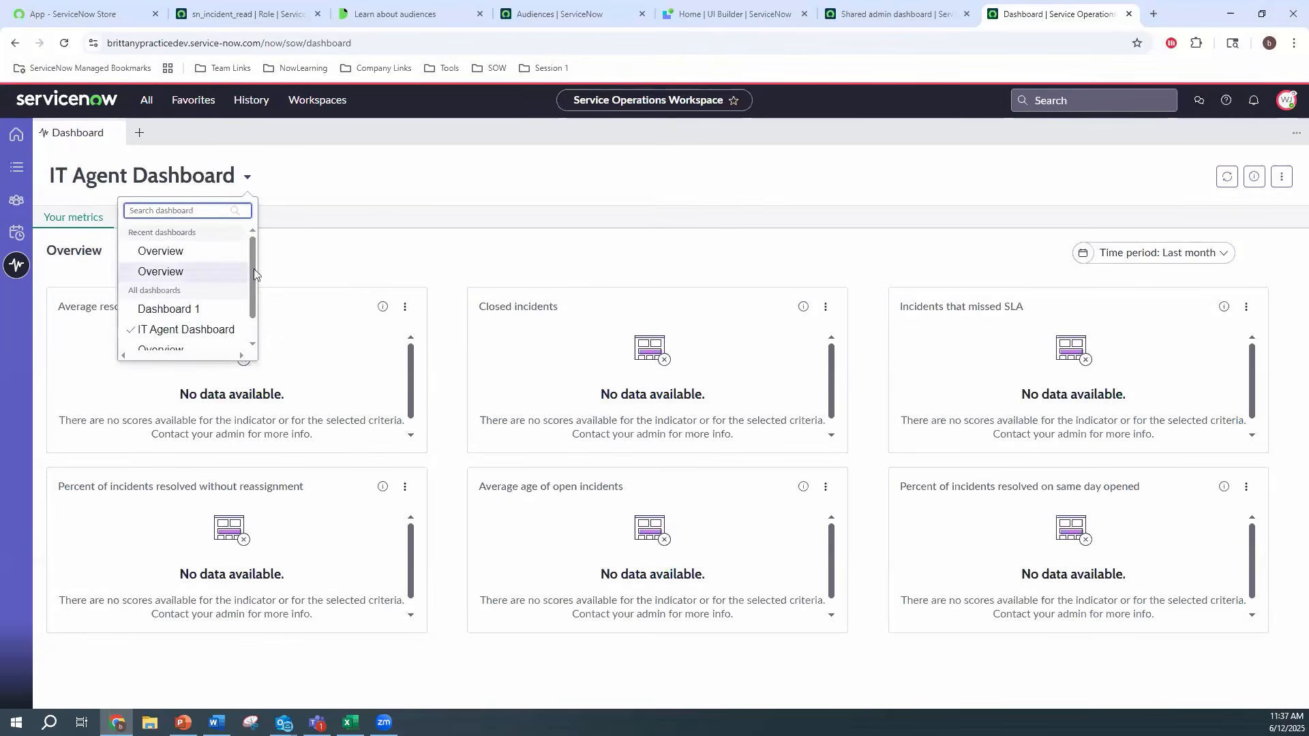
{"action": "scroll", "coordinate": [250, 272], "scroll_direction": "down", "scroll_amount": 1}
{"action": "left_click", "coordinate": [163, 278]}
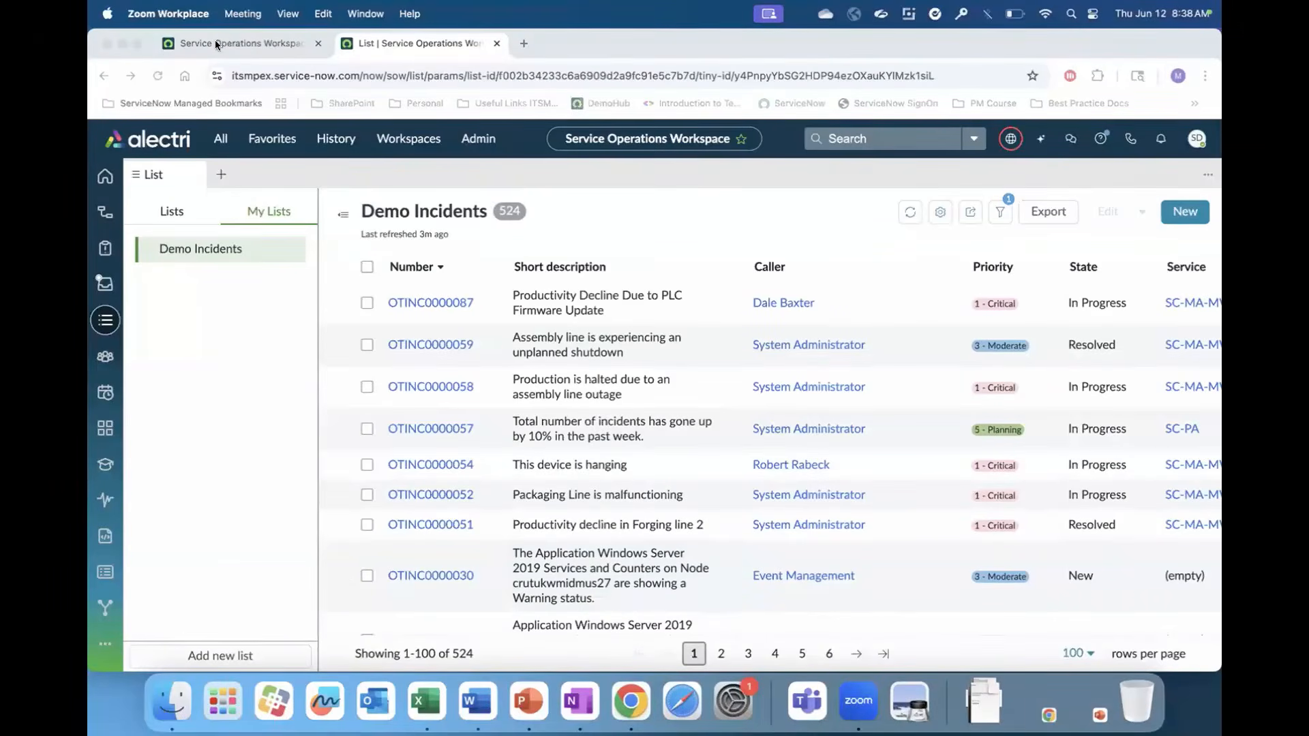
View the Service Operations Workspace home page on the alectri instance and return to the Demo Incidents list
{"action": "left_click", "coordinate": [283, 345]}
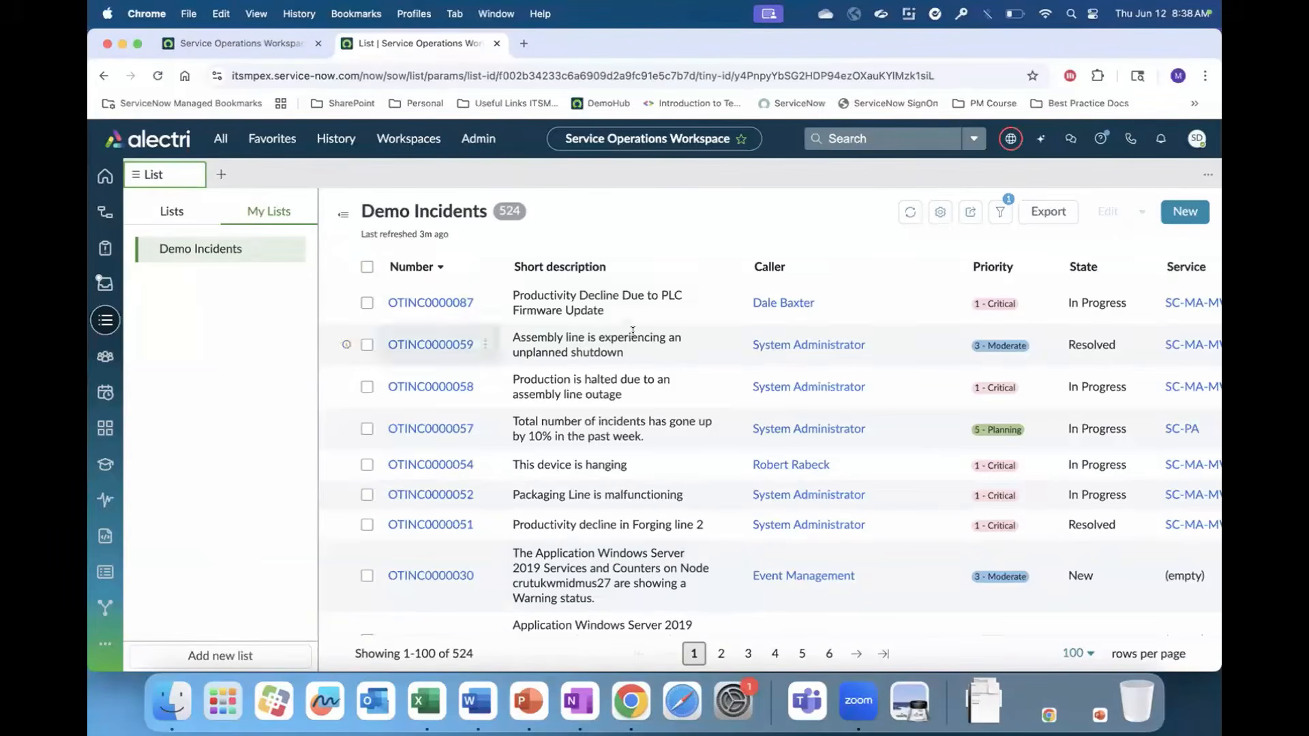
{"action": "left_click", "coordinate": [105, 176]}
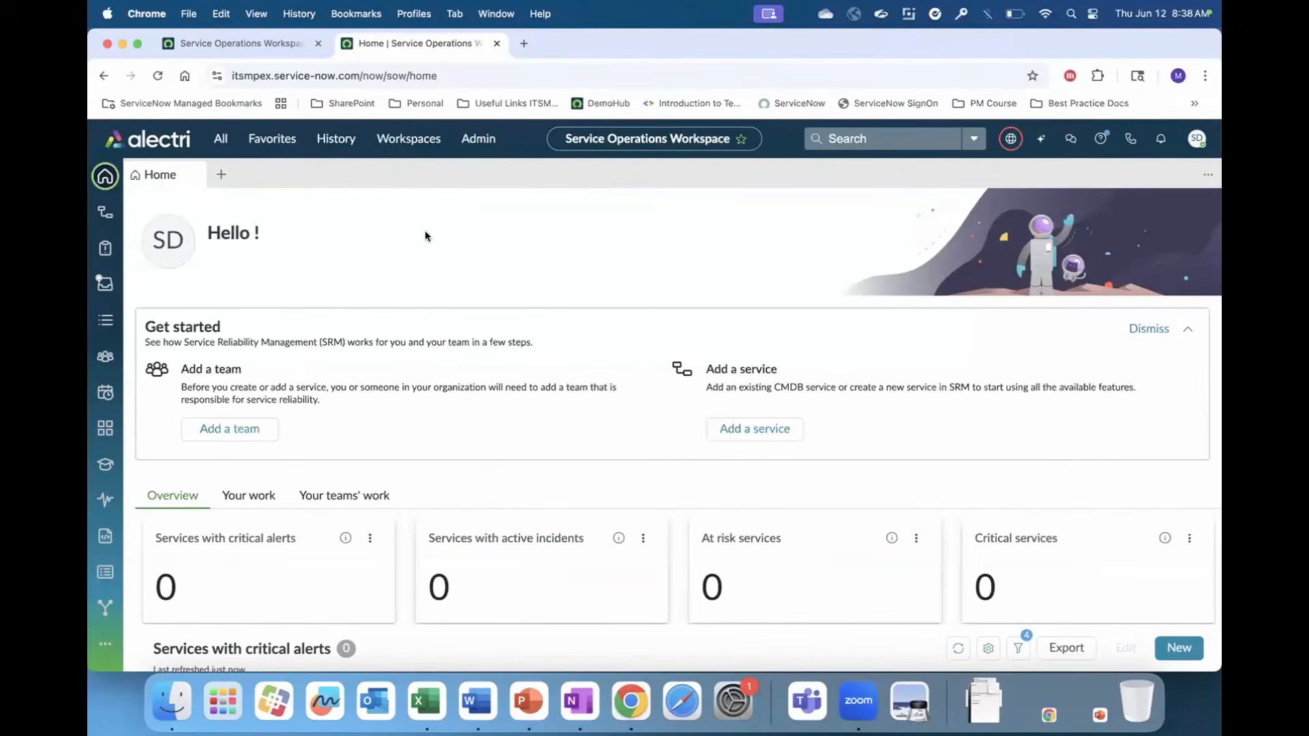
{"action": "left_click", "coordinate": [107, 324]}
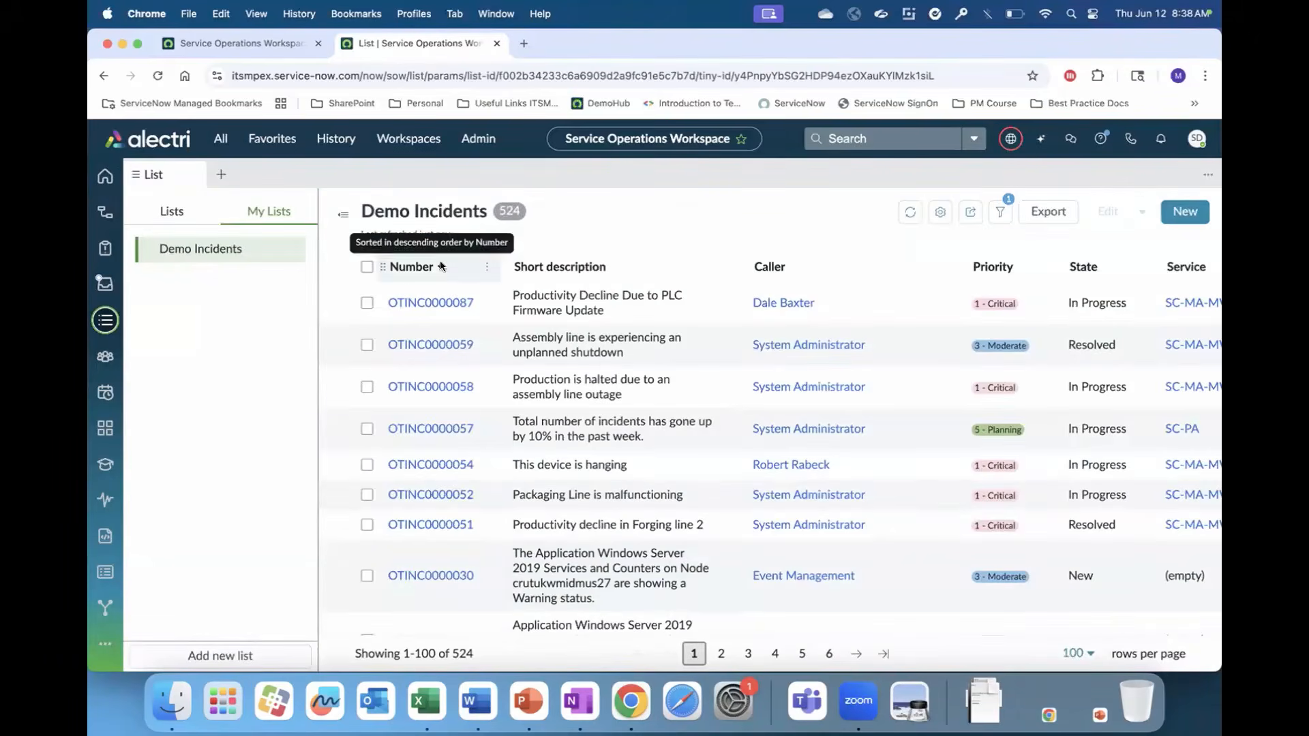
Open incident INC0029101 about the payment method failing during checkout from the Demo Incidents list
{"action": "scroll", "coordinate": [432, 449], "scroll_direction": "down", "scroll_amount": 10}
{"action": "scroll", "coordinate": [433, 454], "scroll_direction": "down", "scroll_amount": 3}
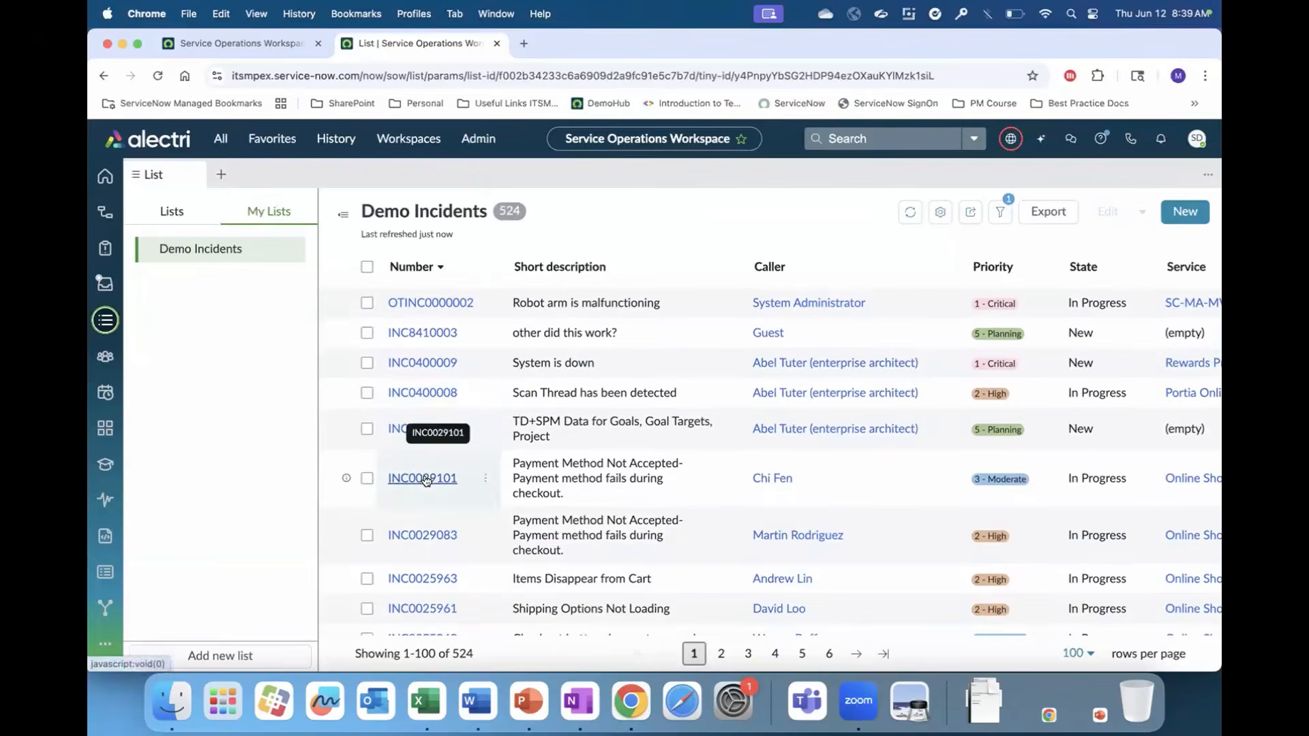
{"action": "left_click", "coordinate": [424, 478]}
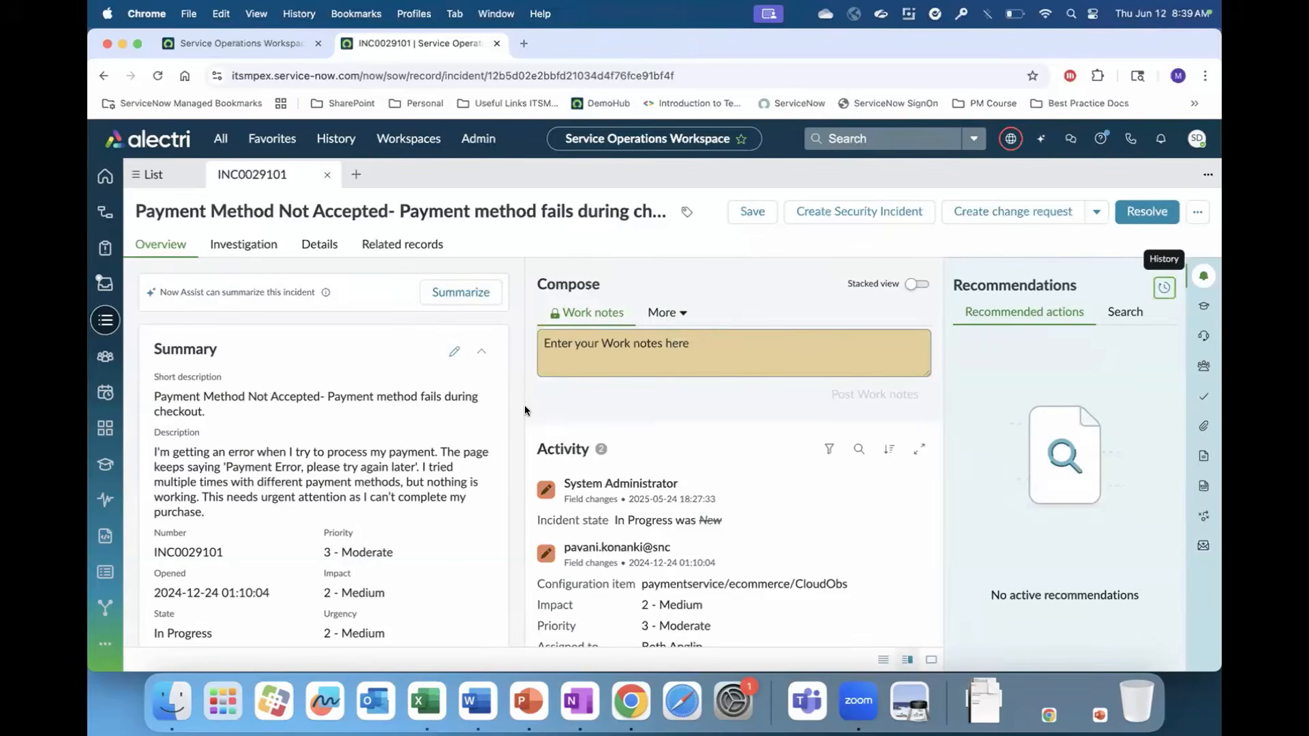
Widen the incident's summary area, look through its Investigation, Details and Related records pages, and return to the Overview
{"action": "left_click_drag", "start_coordinate": [523, 450], "coordinate": [722, 453]}
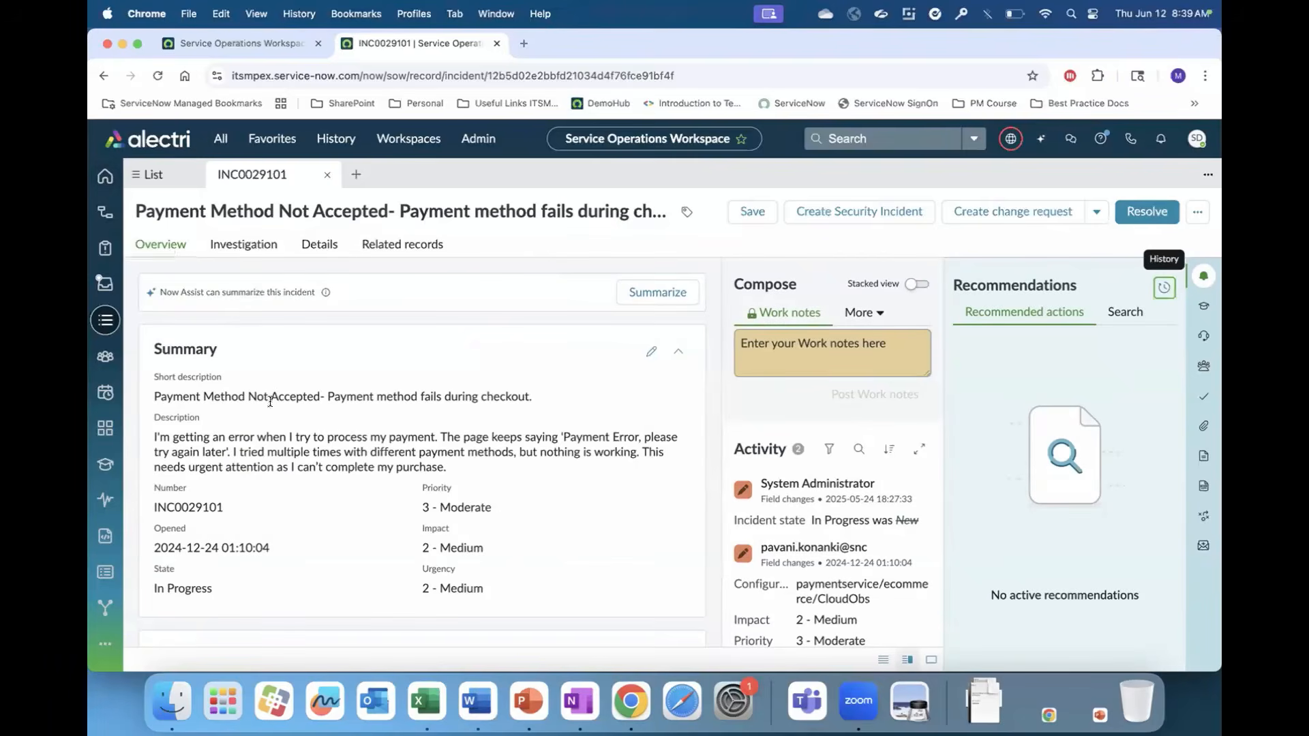
{"action": "left_click", "coordinate": [266, 253]}
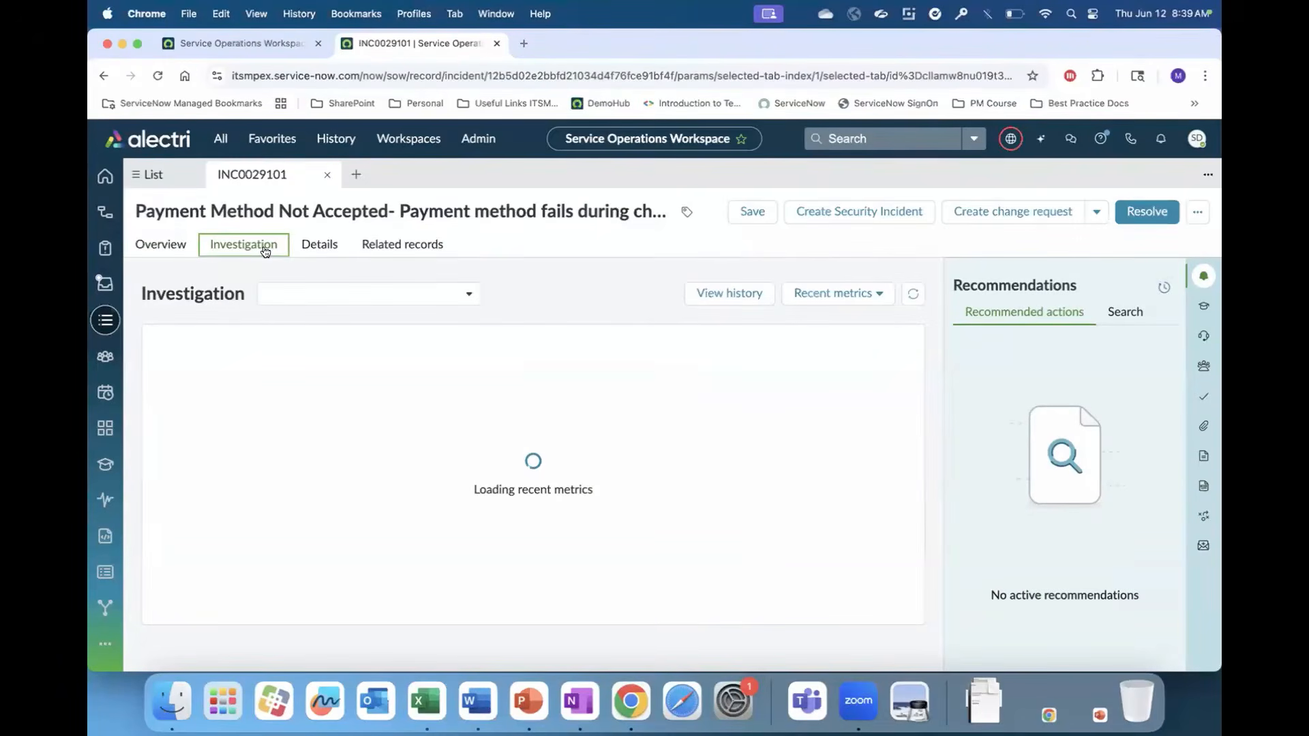
{"action": "left_click", "coordinate": [319, 247]}
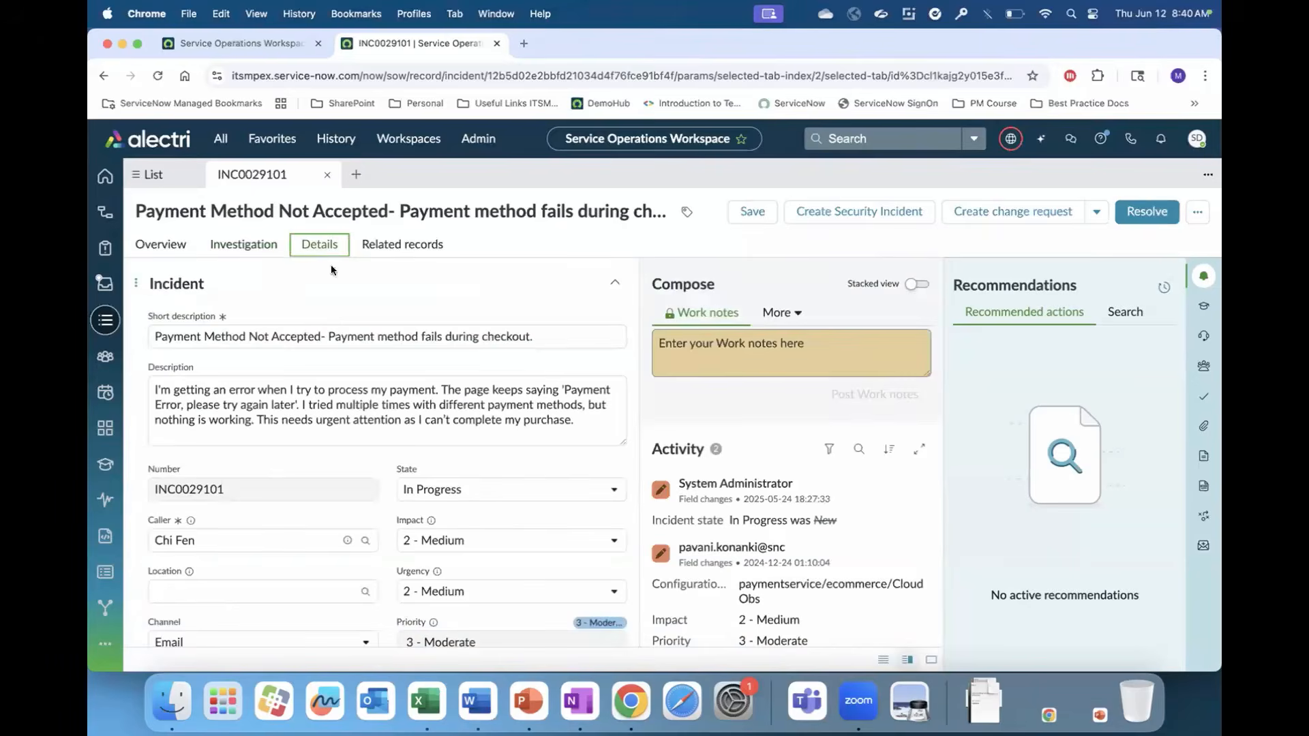
{"action": "left_click", "coordinate": [378, 247]}
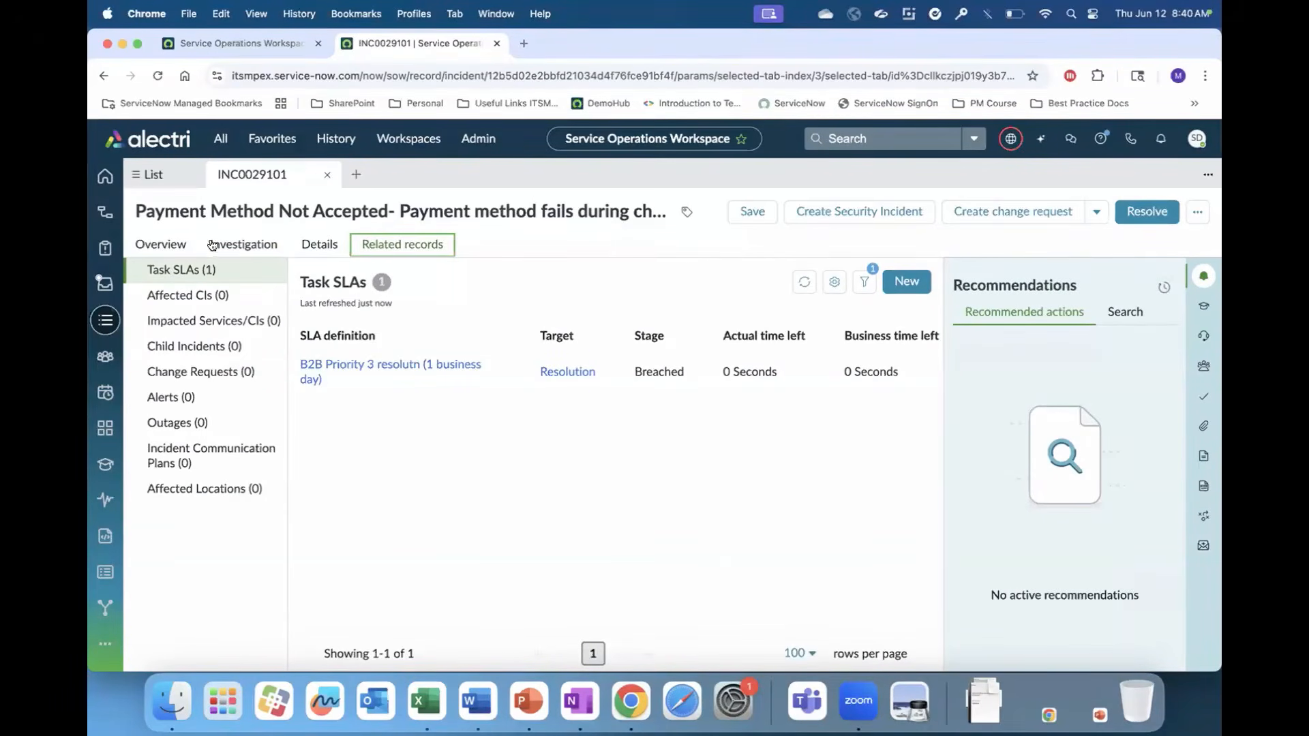
{"action": "left_click", "coordinate": [182, 247]}
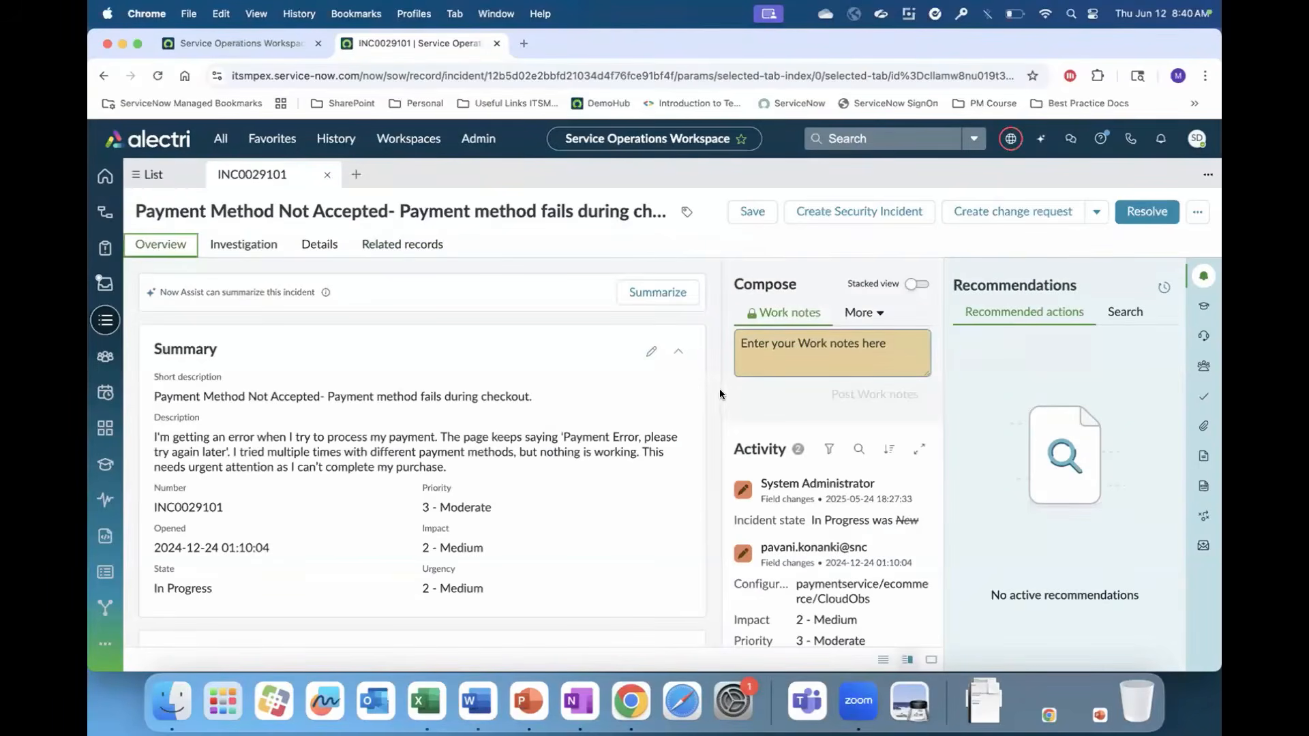
Widen the Compose area of the incident Overview and show its email composer
{"action": "left_click_drag", "start_coordinate": [720, 450], "coordinate": [599, 451]}
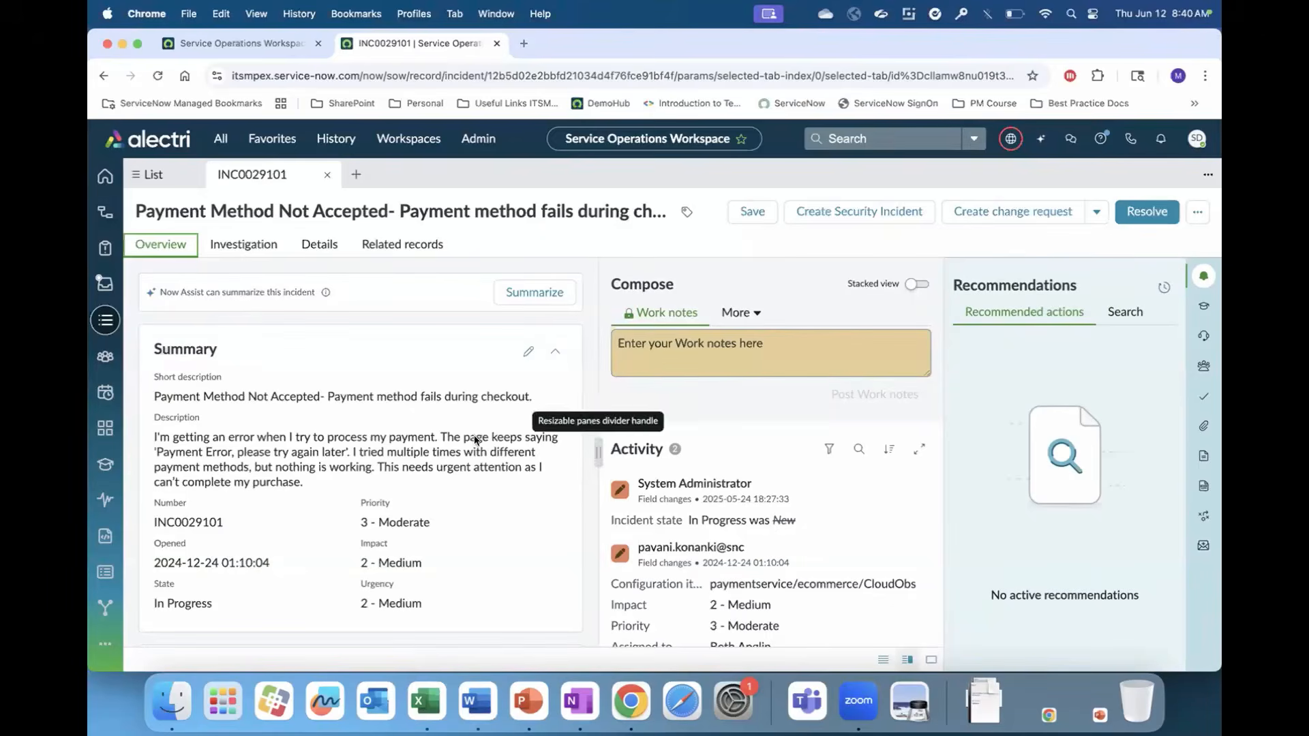
{"action": "left_click_drag", "start_coordinate": [598, 452], "coordinate": [452, 452]}
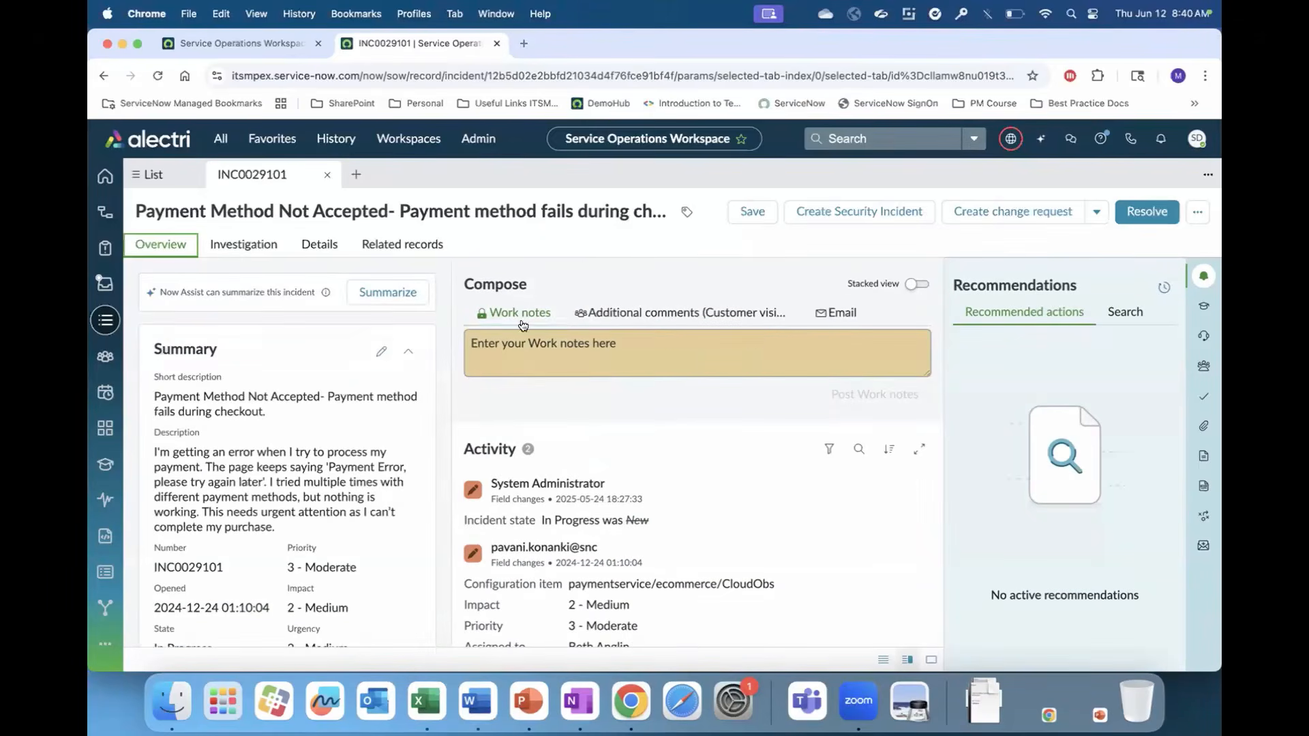
{"action": "left_click", "coordinate": [831, 314]}
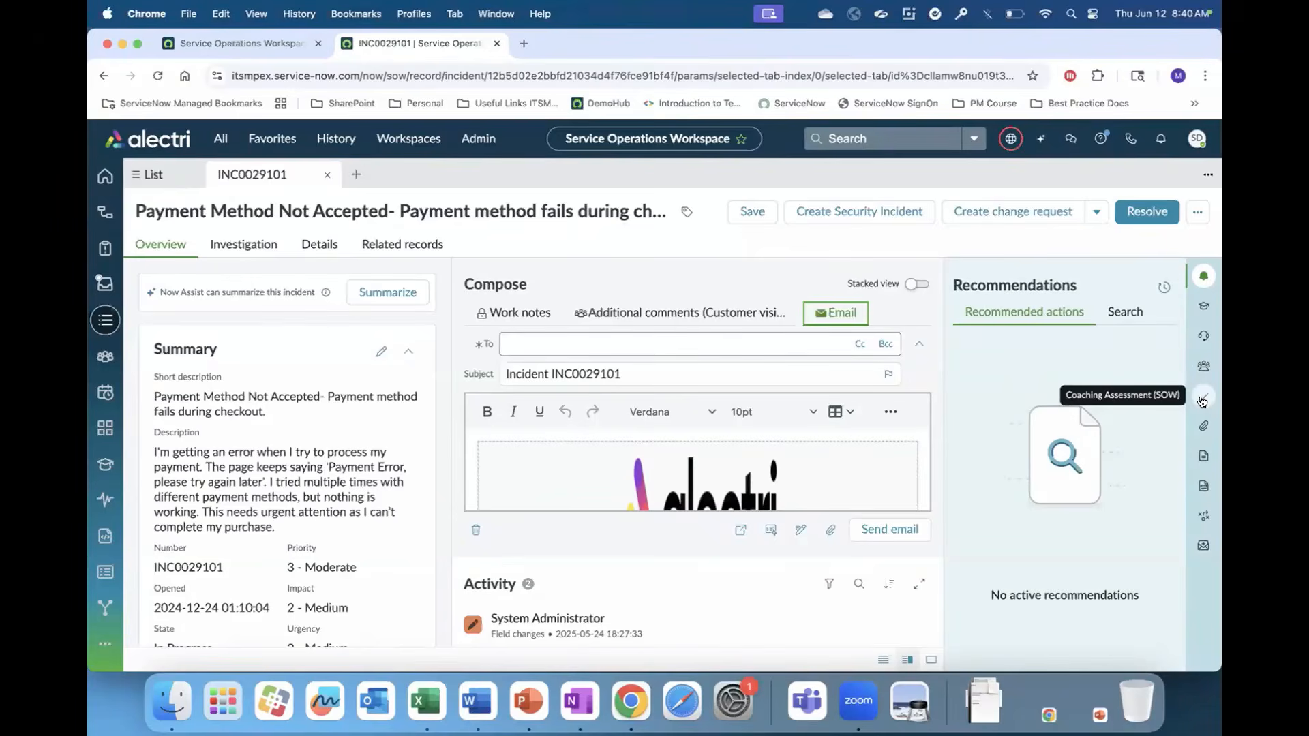
Collapse the Recommendations side panel and enlarge the incident's Summary area
{"action": "left_click", "coordinate": [1203, 276]}
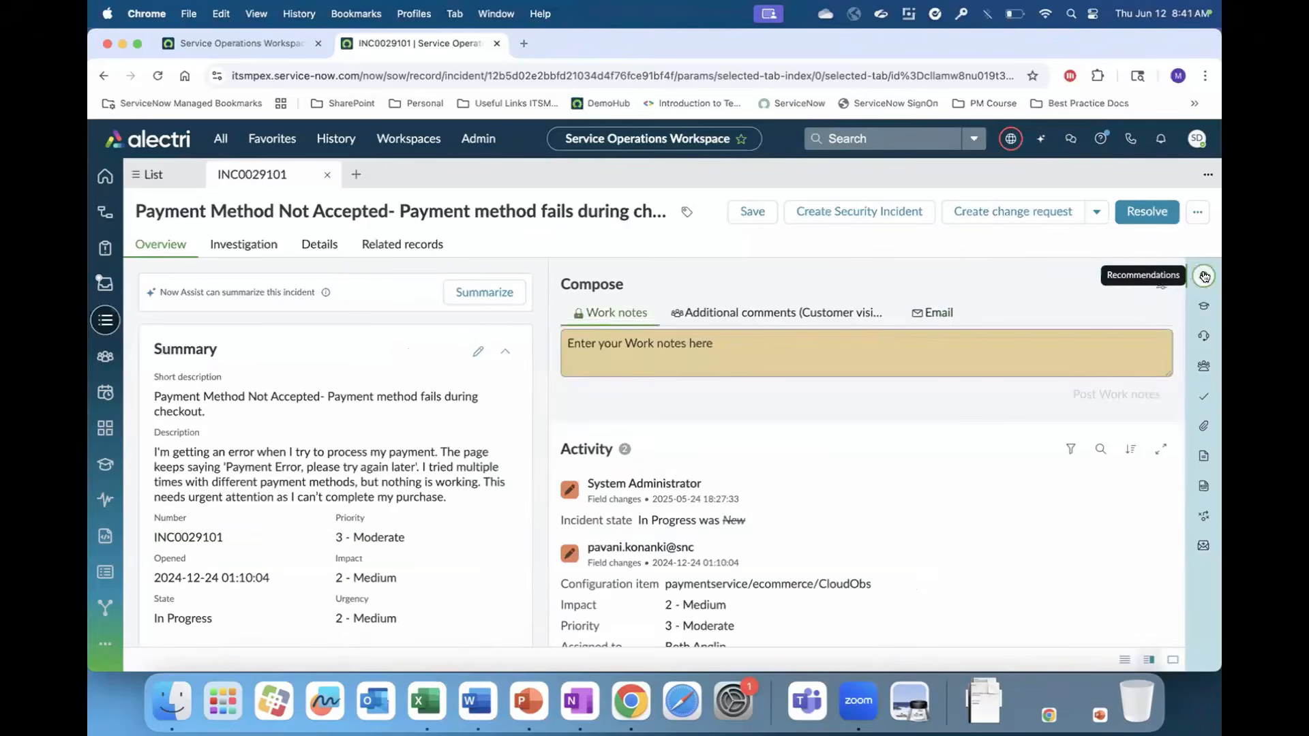
{"action": "left_click_drag", "start_coordinate": [543, 453], "coordinate": [759, 436]}
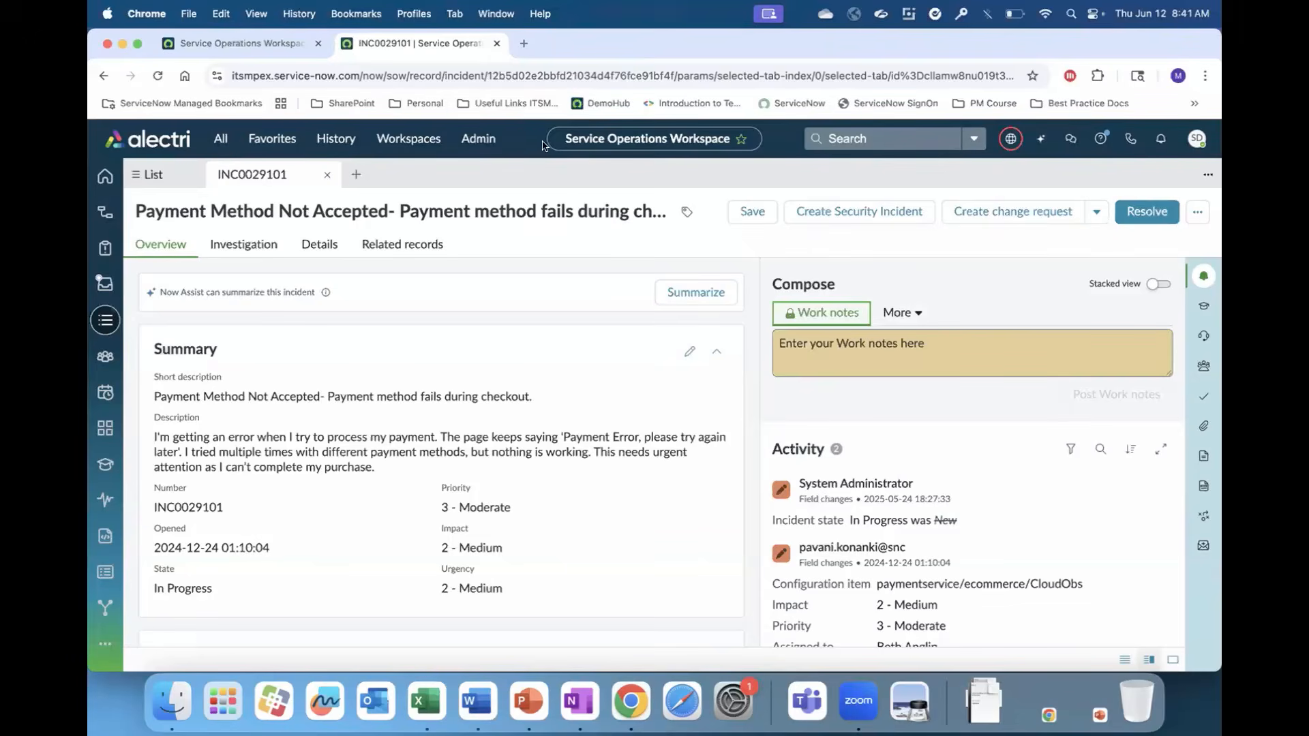
Switch to the Service Operations Workspace Admin Center, review the Incident record configurations, and open the Record configuration under Details
{"action": "left_click", "coordinate": [217, 40]}
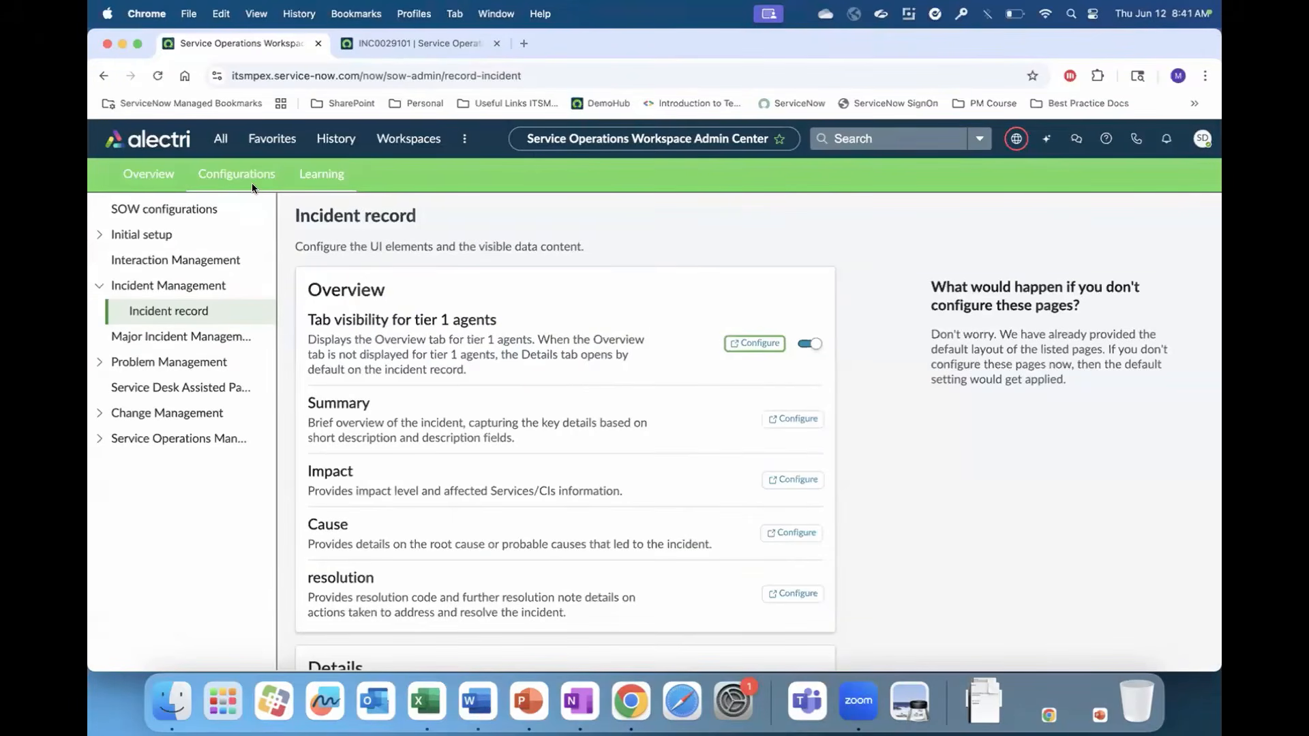
{"action": "left_click", "coordinate": [97, 284]}
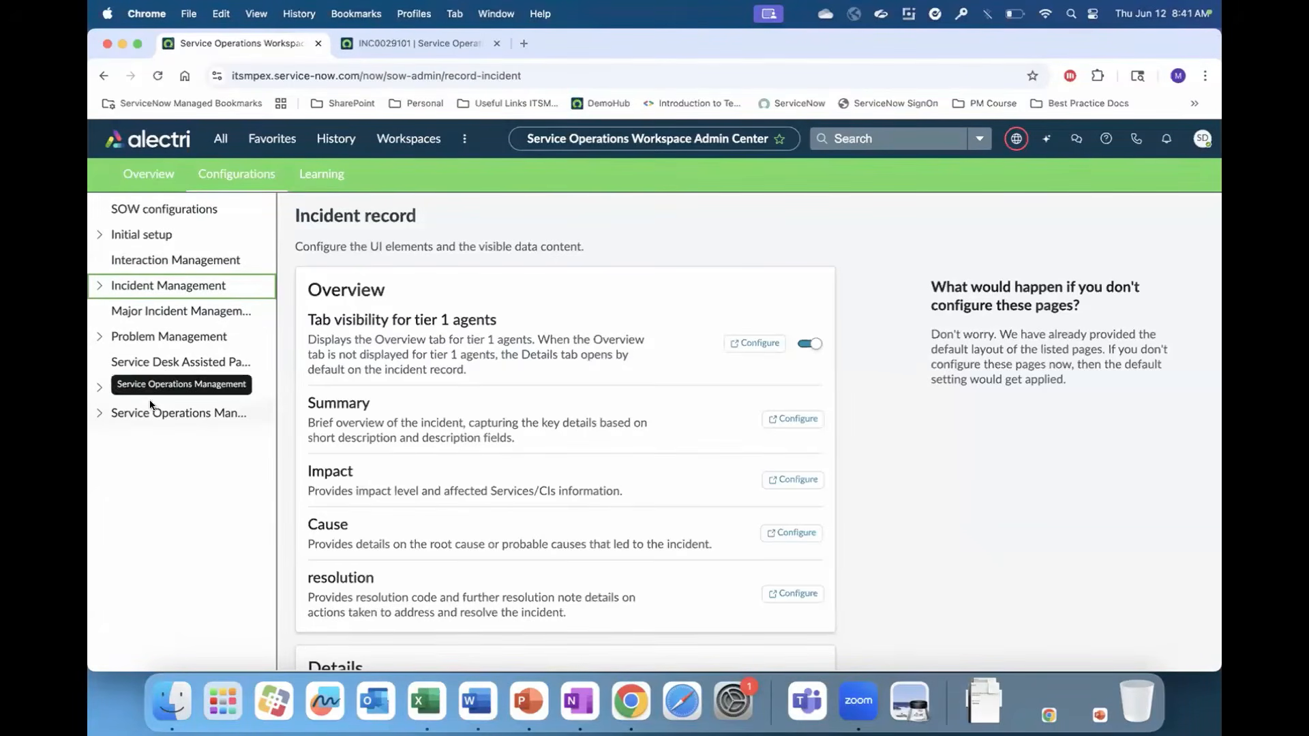
{"action": "left_click", "coordinate": [98, 289]}
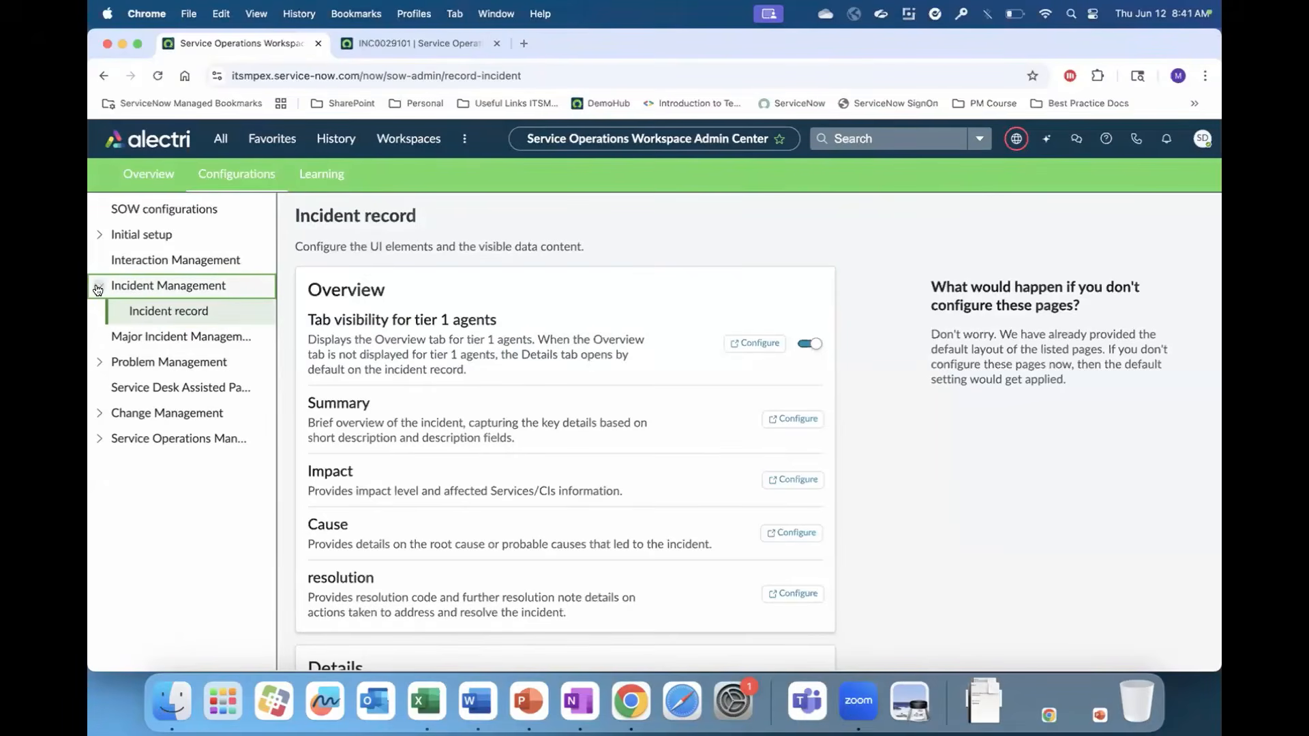
{"action": "left_click", "coordinate": [217, 311]}
{"action": "scroll", "coordinate": [730, 388], "scroll_direction": "down", "scroll_amount": 2}
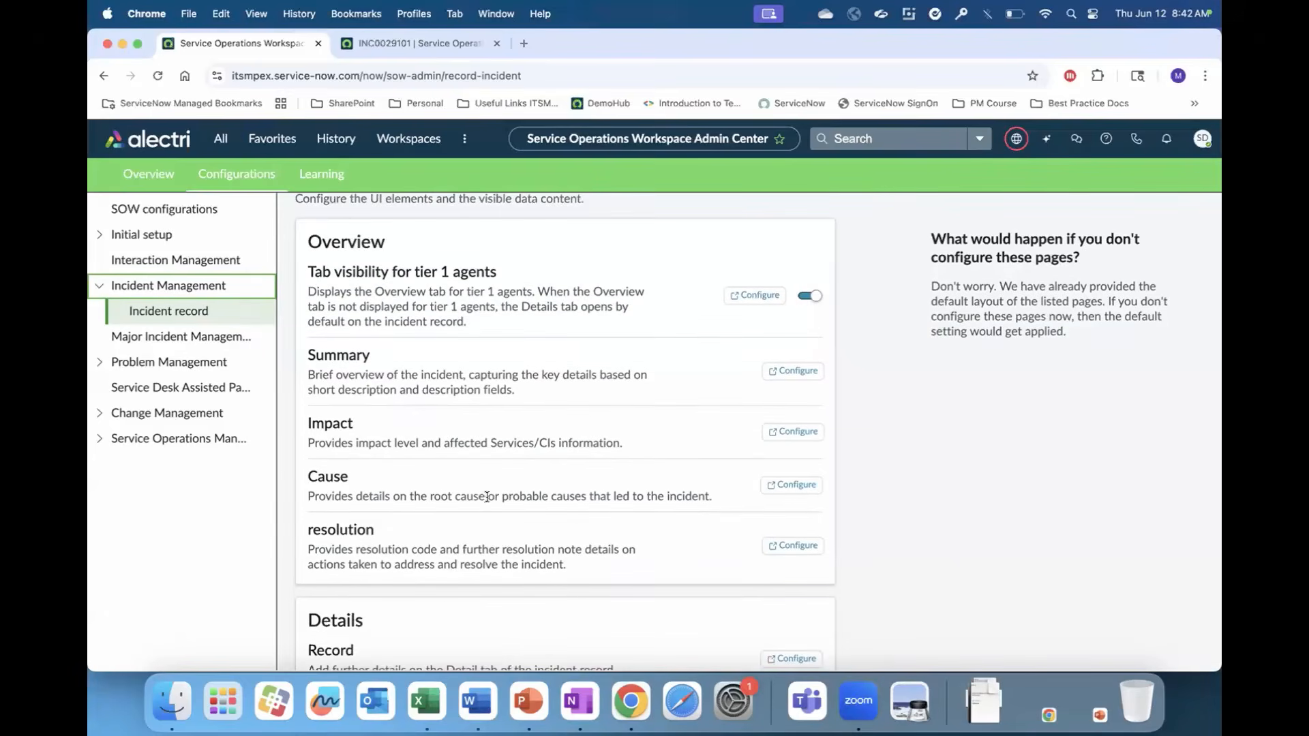
{"action": "scroll", "coordinate": [486, 496], "scroll_direction": "down", "scroll_amount": 5}
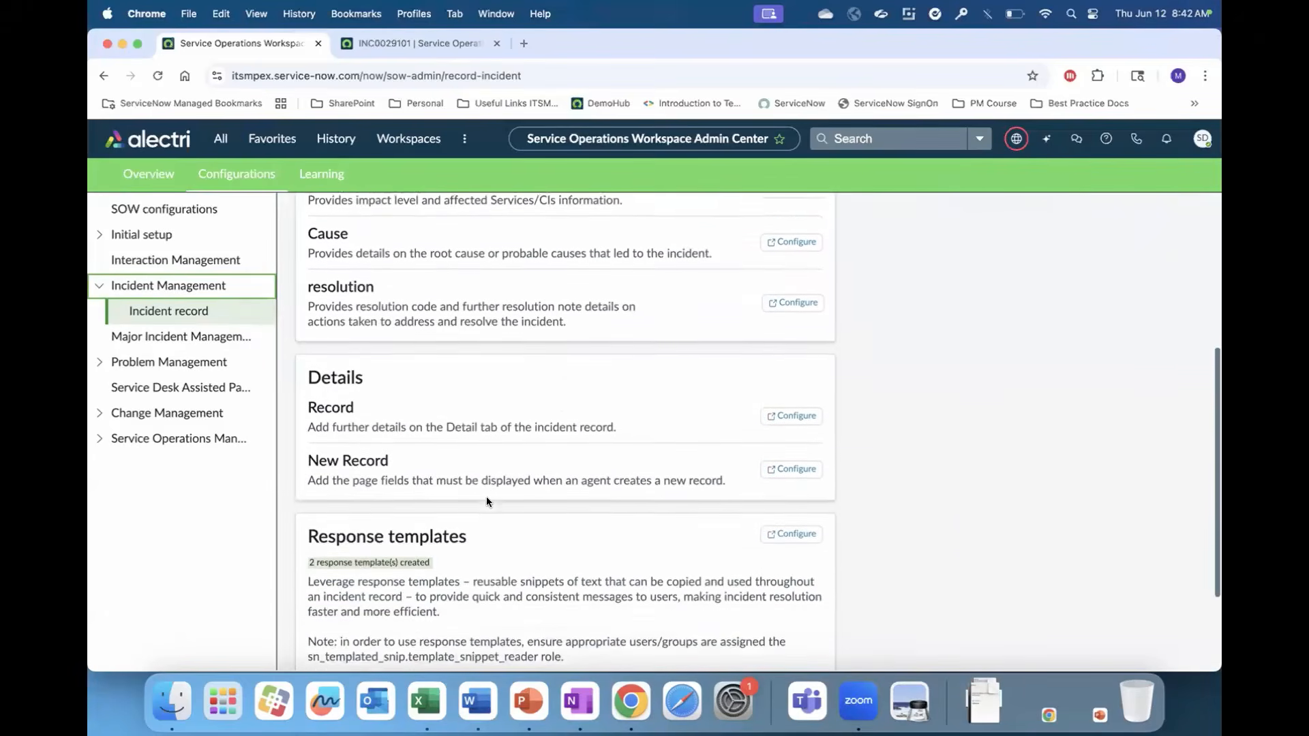
{"action": "scroll", "coordinate": [559, 392], "scroll_direction": "down", "scroll_amount": 3}
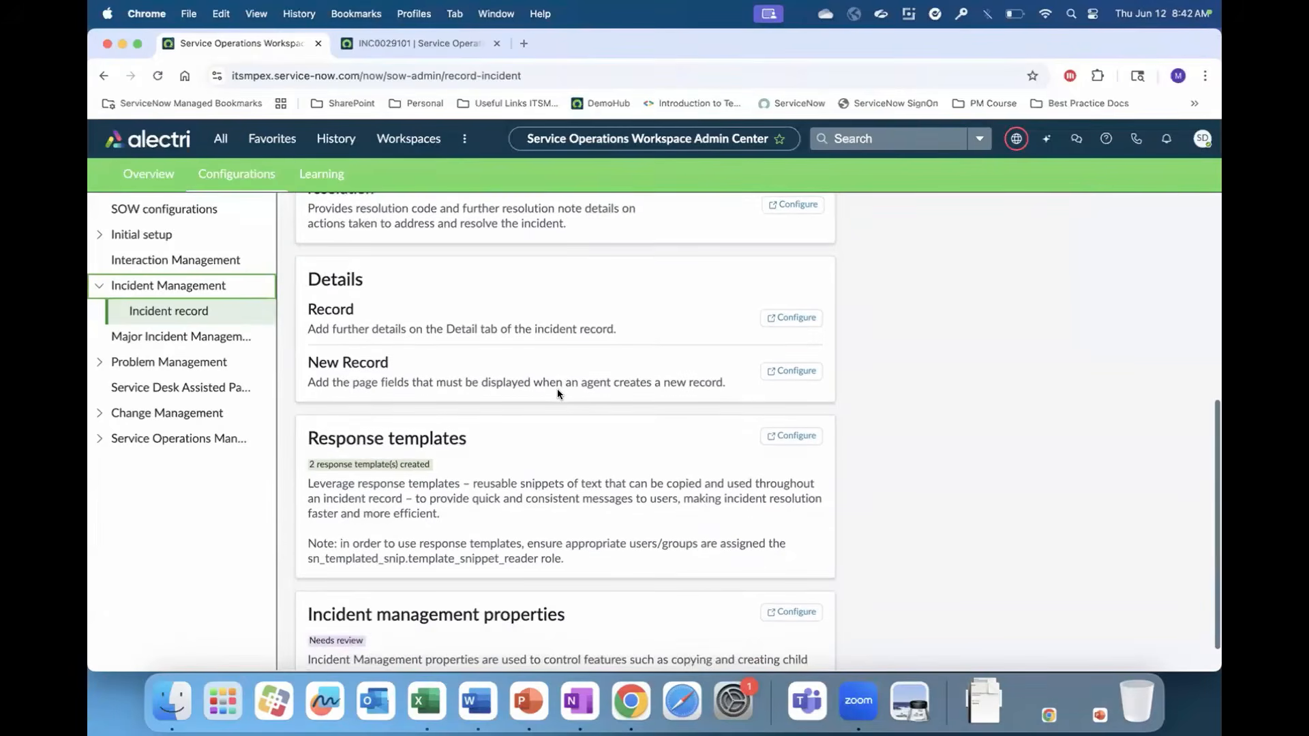
{"action": "scroll", "coordinate": [554, 538], "scroll_direction": "up", "scroll_amount": 3}
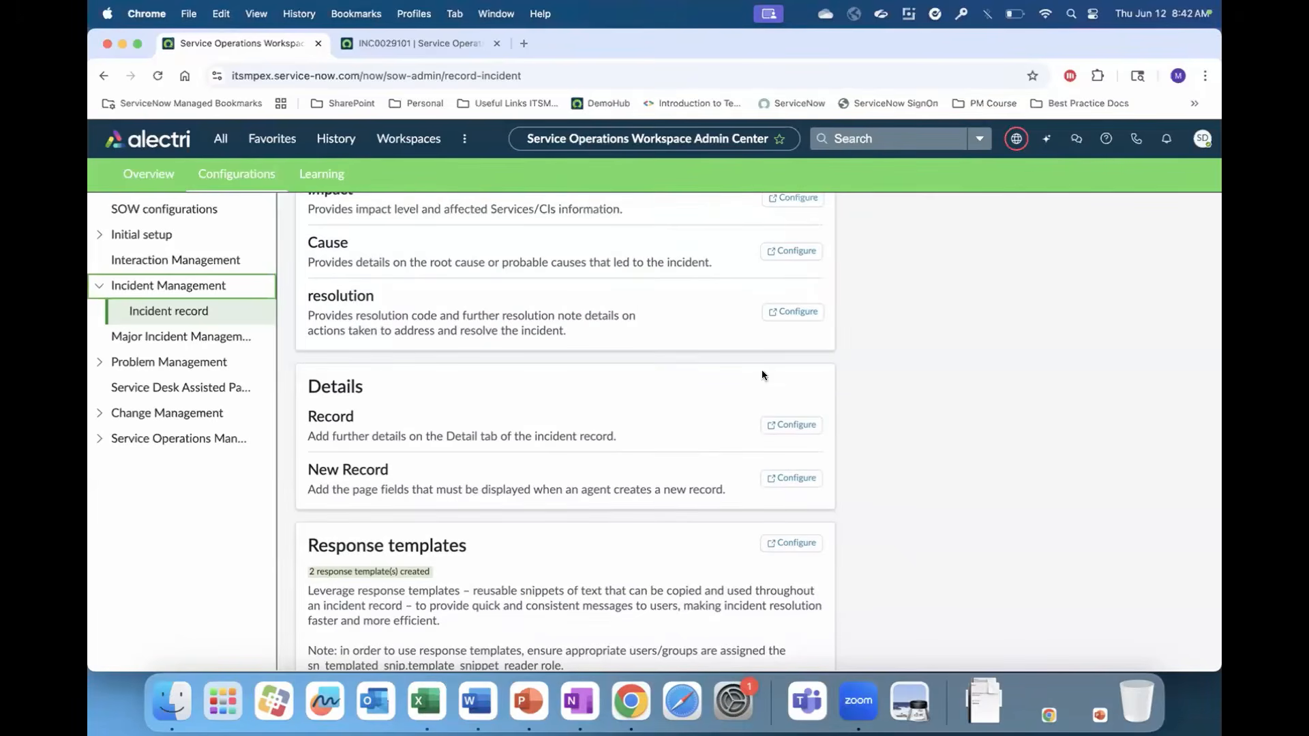
{"action": "left_click", "coordinate": [786, 427]}
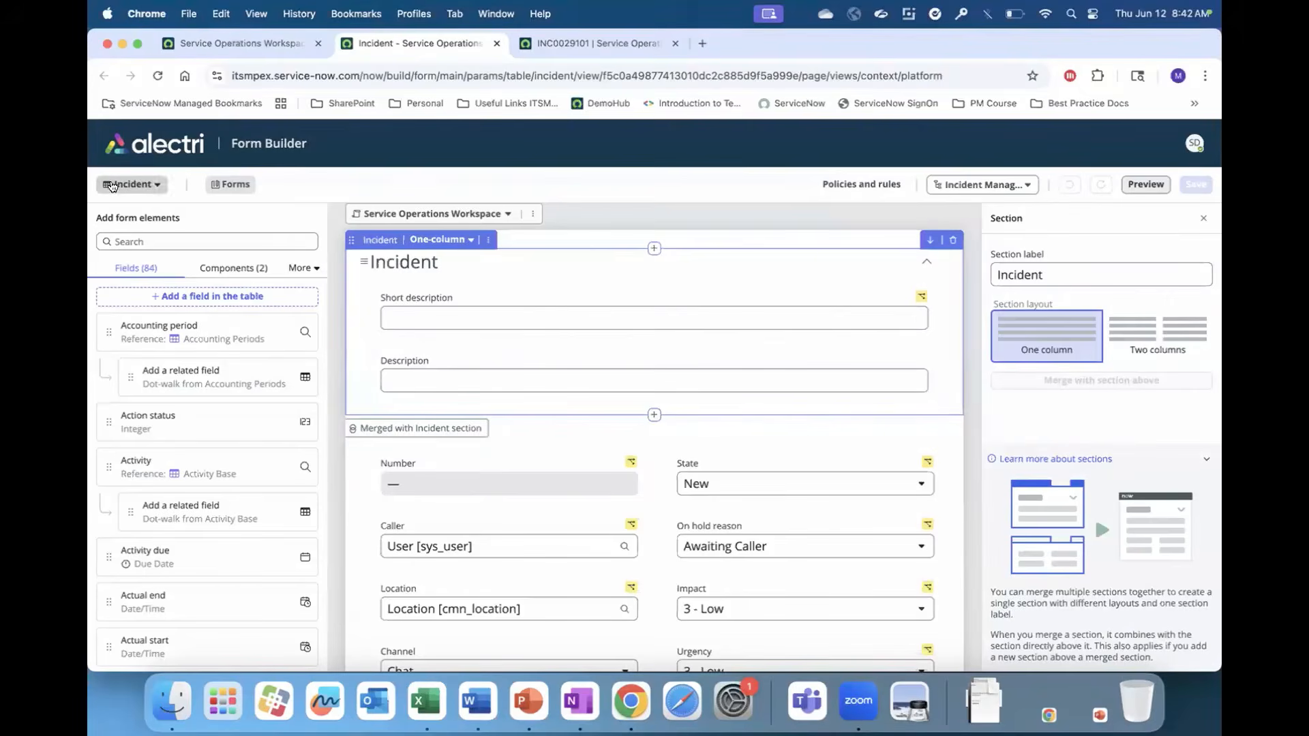
Look at the table, view and application scope choices available for the incident form in Form Builder, keeping the current selections
{"action": "left_click", "coordinate": [150, 190]}
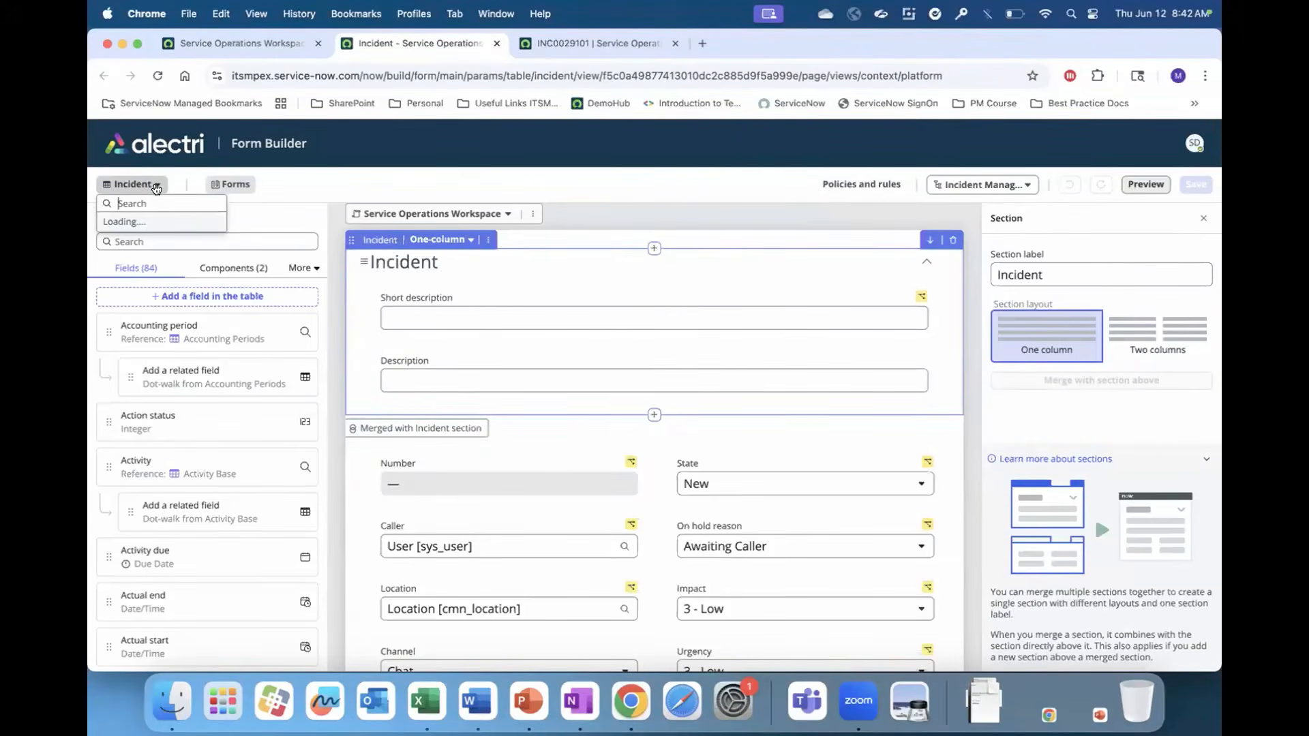
{"action": "left_click", "coordinate": [332, 176]}
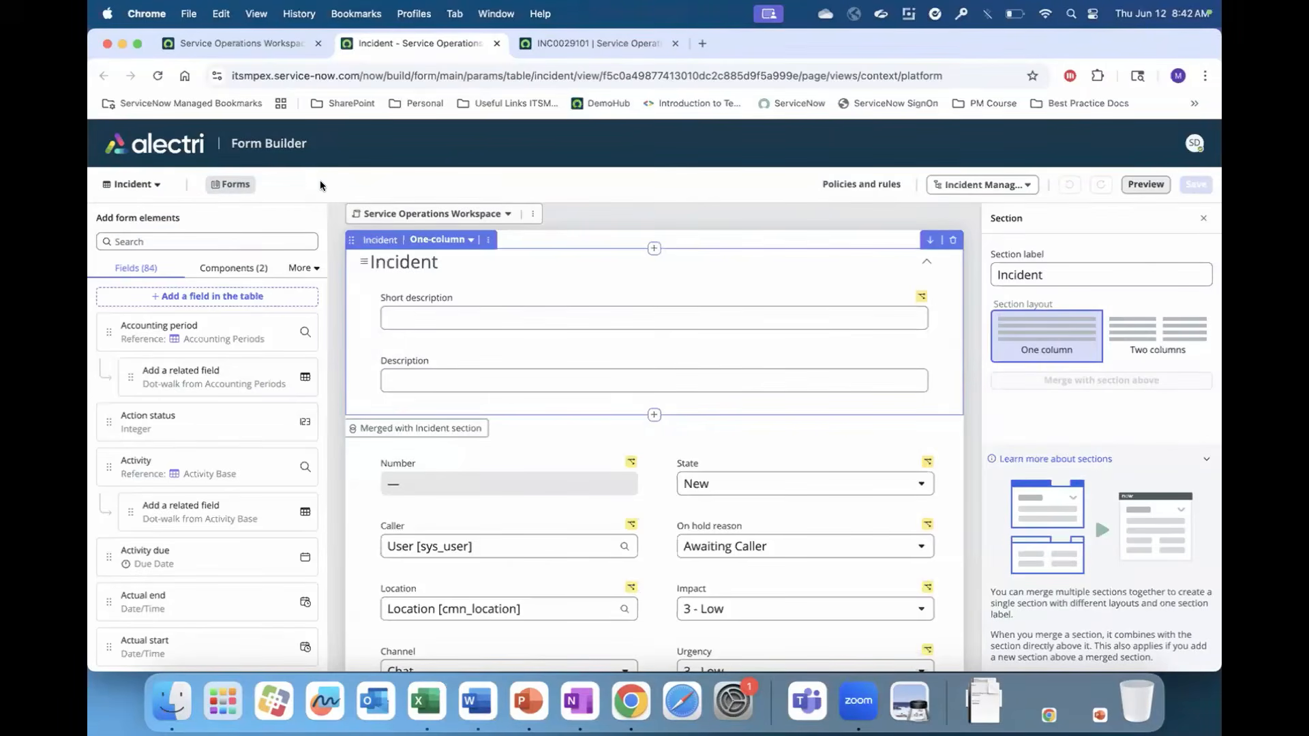
{"action": "left_click", "coordinate": [499, 216]}
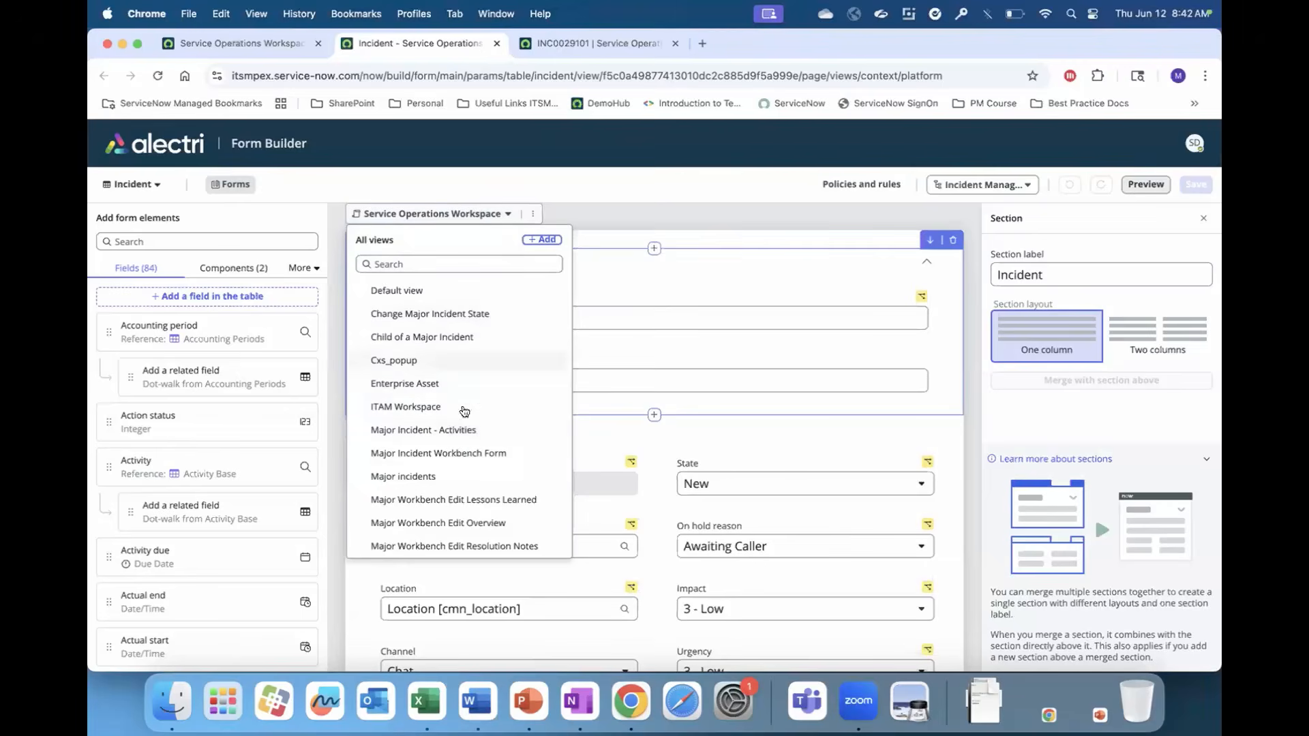
{"action": "left_click", "coordinate": [571, 186]}
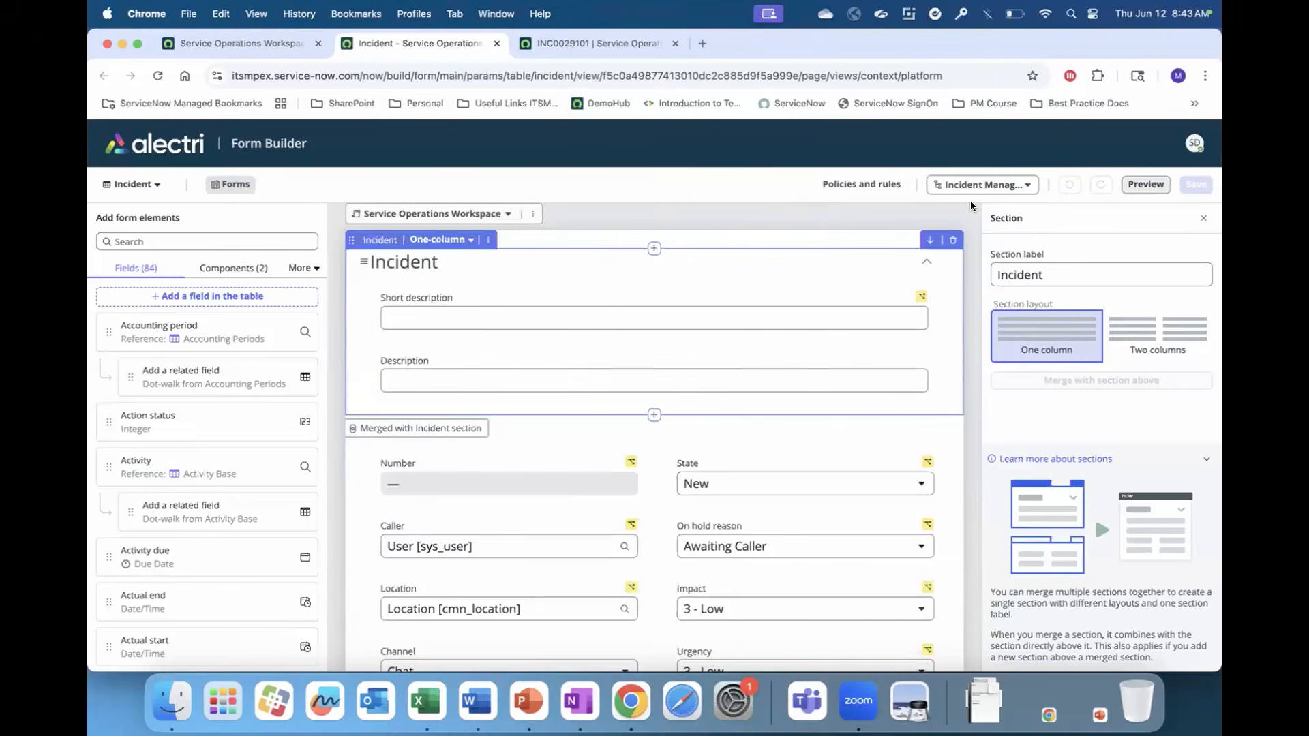
{"action": "left_click", "coordinate": [1003, 186]}
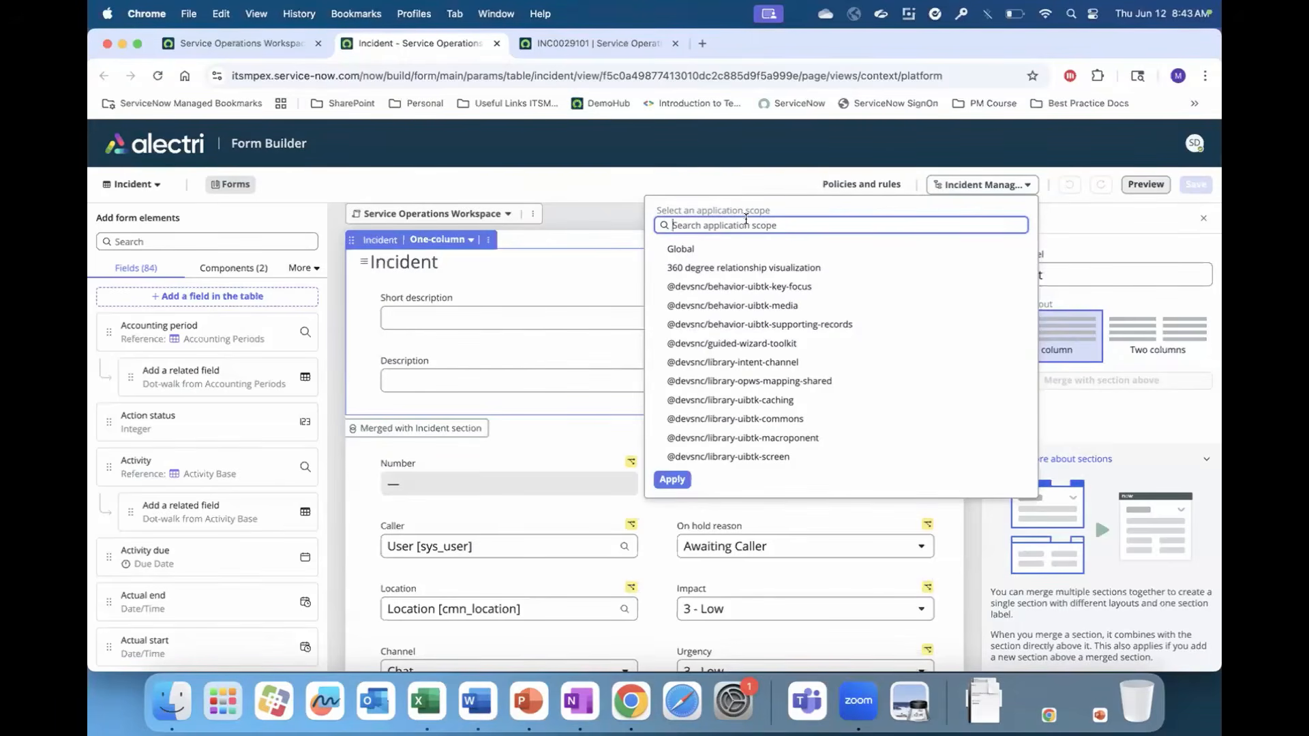
{"action": "left_click", "coordinate": [742, 190]}
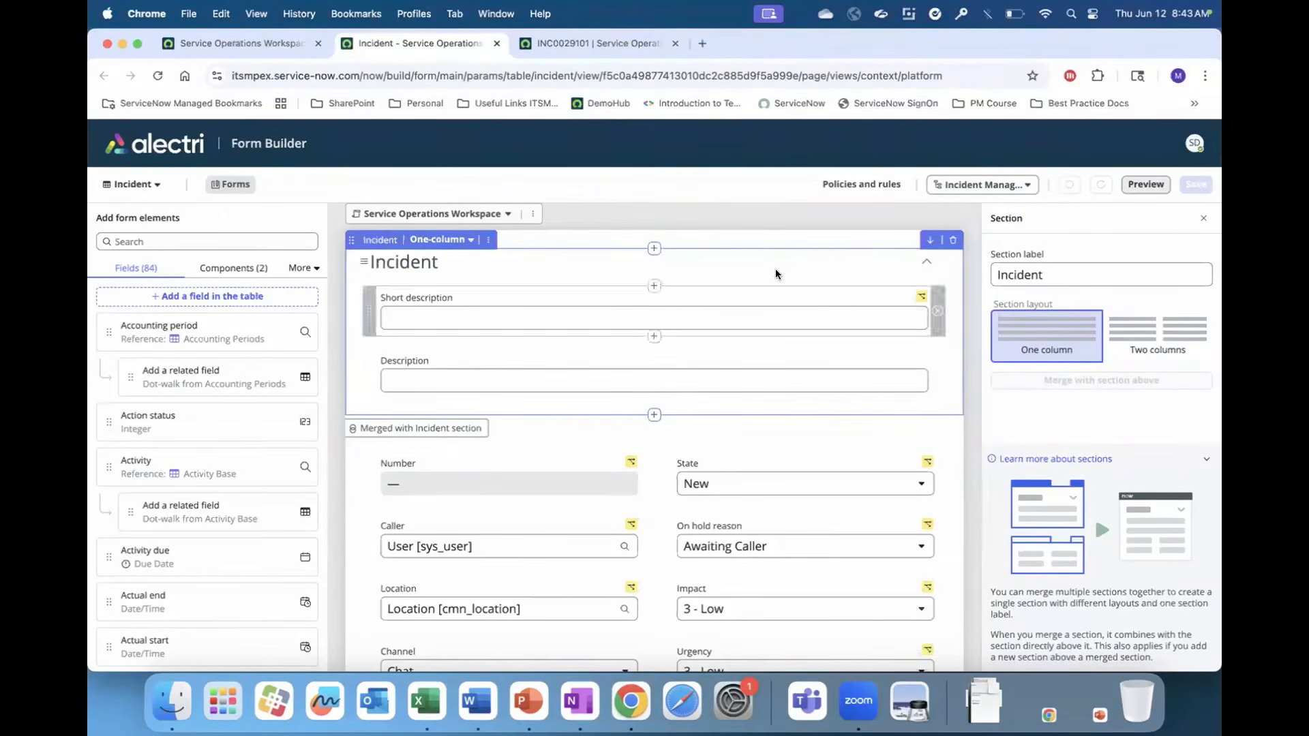
Check the incident table's UI policies and workspace view rules, and return to the form layout
{"action": "left_click", "coordinate": [860, 188]}
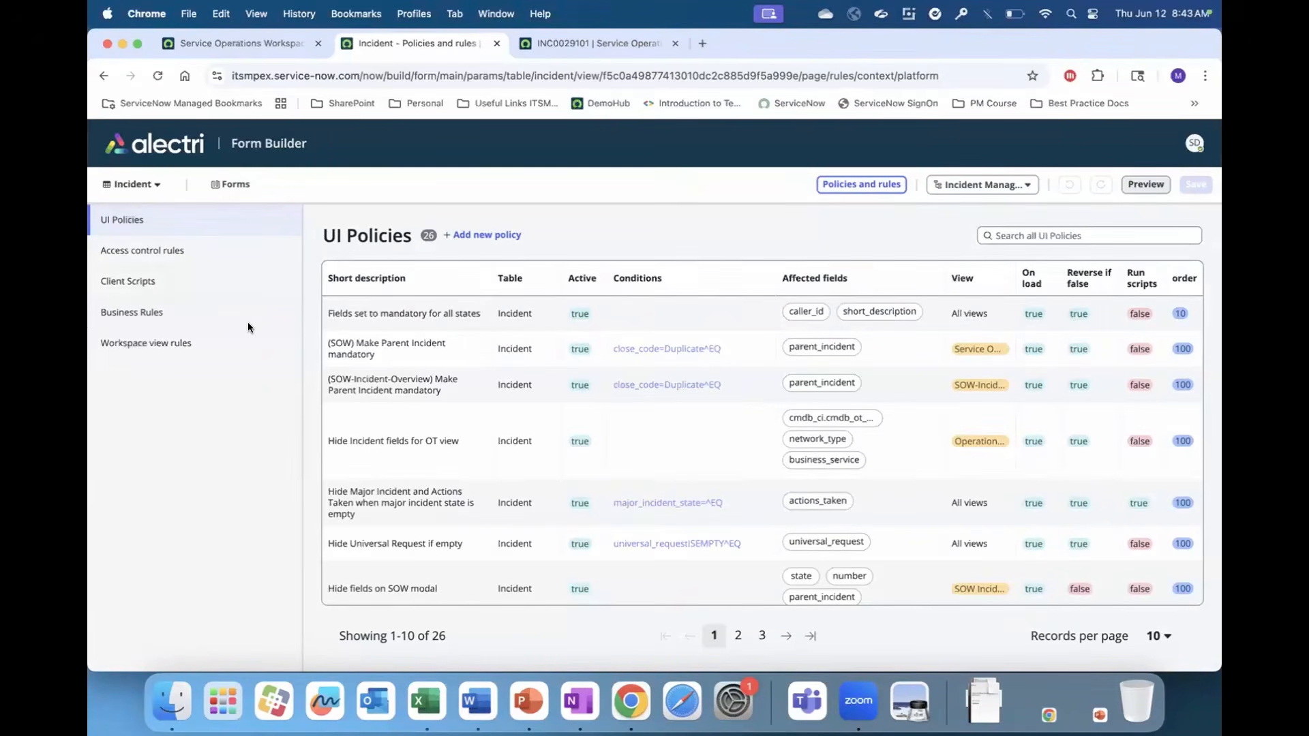
{"action": "left_click", "coordinate": [177, 347]}
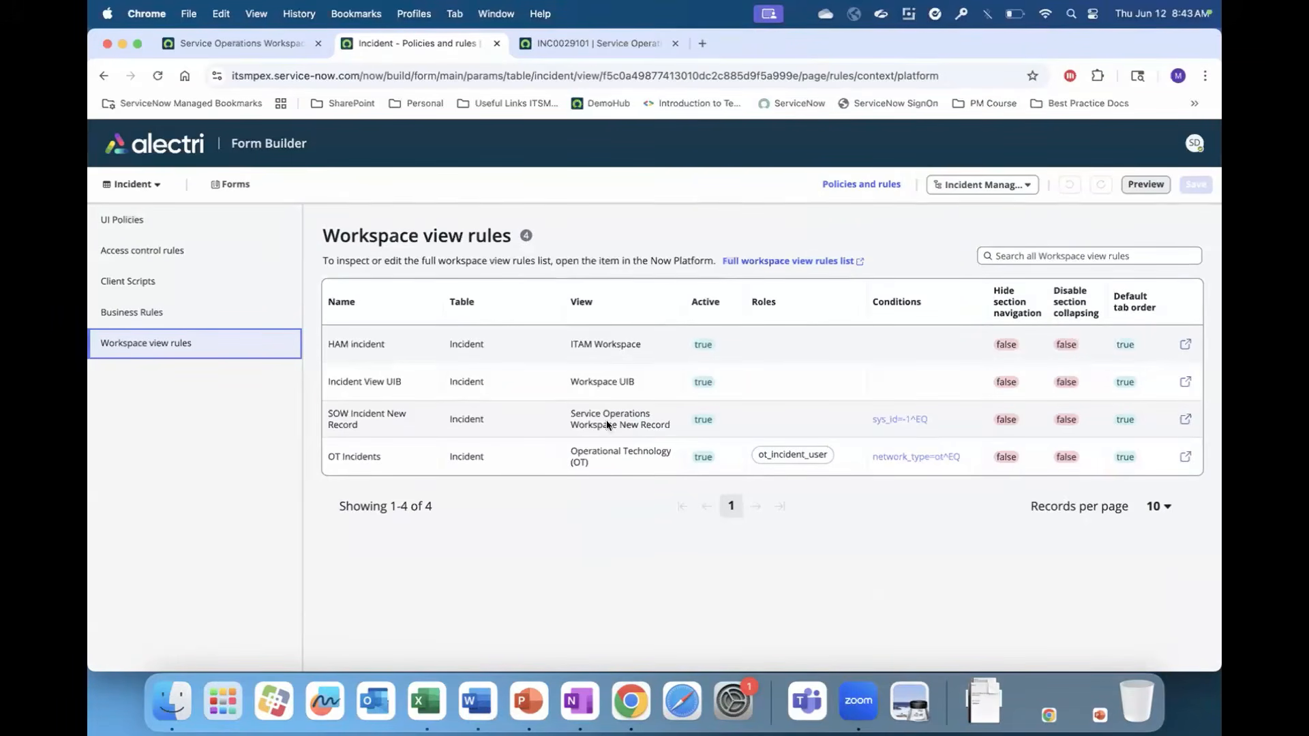
{"action": "left_click", "coordinate": [237, 186]}
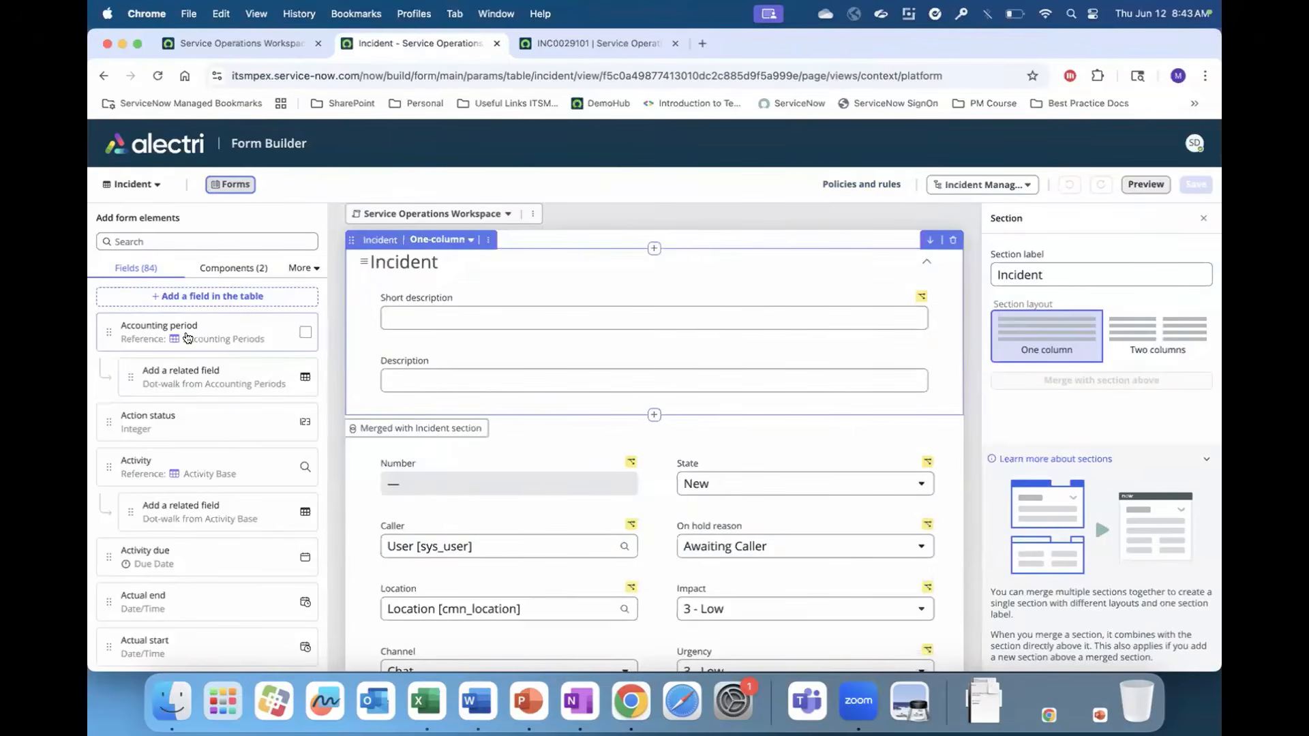
Look through the form elements available to add: the fields, components and embedded lists, and return to the fields
{"action": "scroll", "coordinate": [188, 337], "scroll_direction": "down", "scroll_amount": 5}
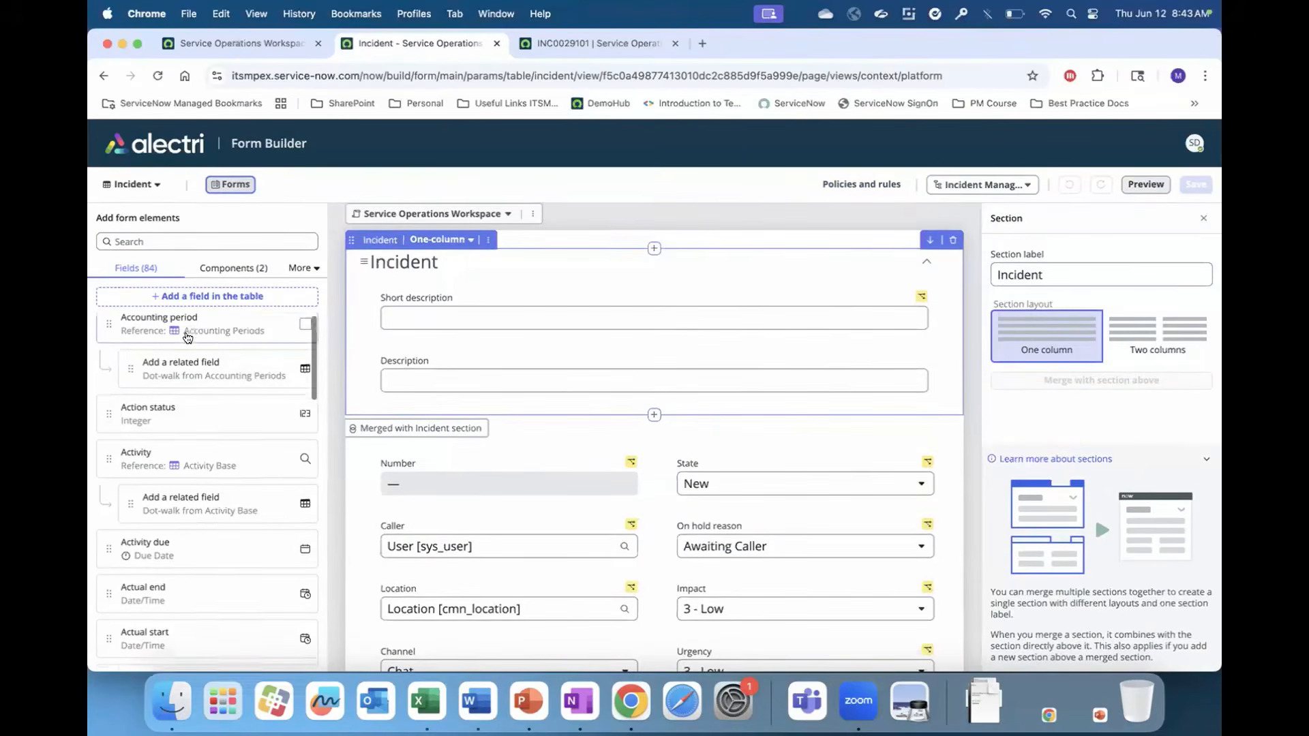
{"action": "scroll", "coordinate": [188, 337], "scroll_direction": "down", "scroll_amount": 5}
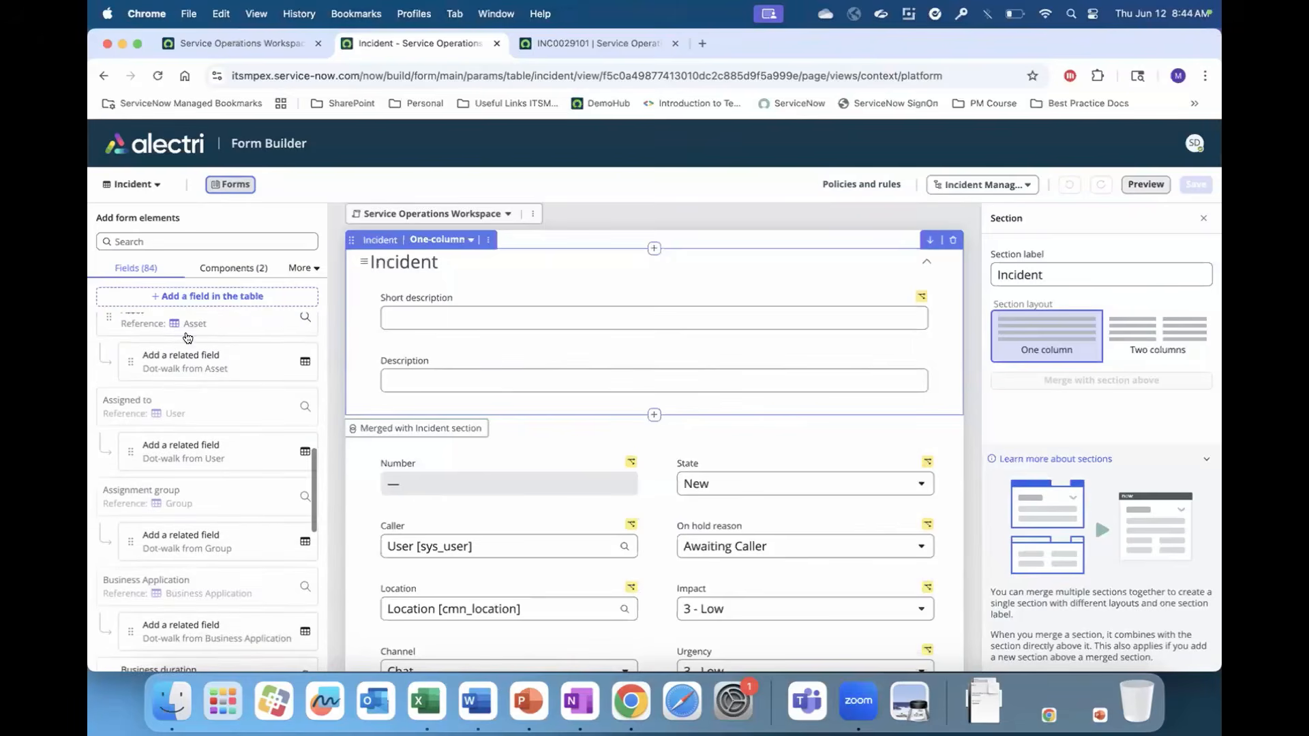
{"action": "scroll", "coordinate": [188, 337], "scroll_direction": "up", "scroll_amount": 7}
{"action": "scroll", "coordinate": [188, 337], "scroll_direction": "up", "scroll_amount": 4}
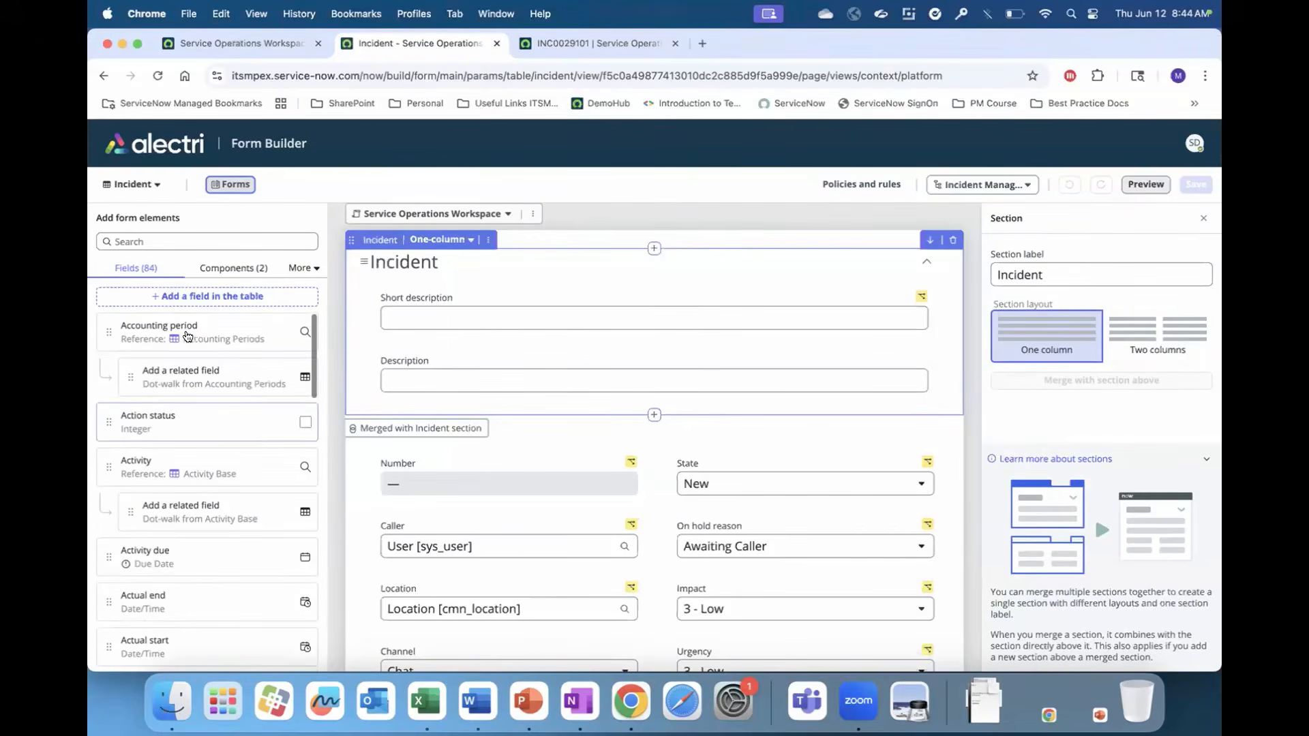
{"action": "left_click", "coordinate": [231, 269]}
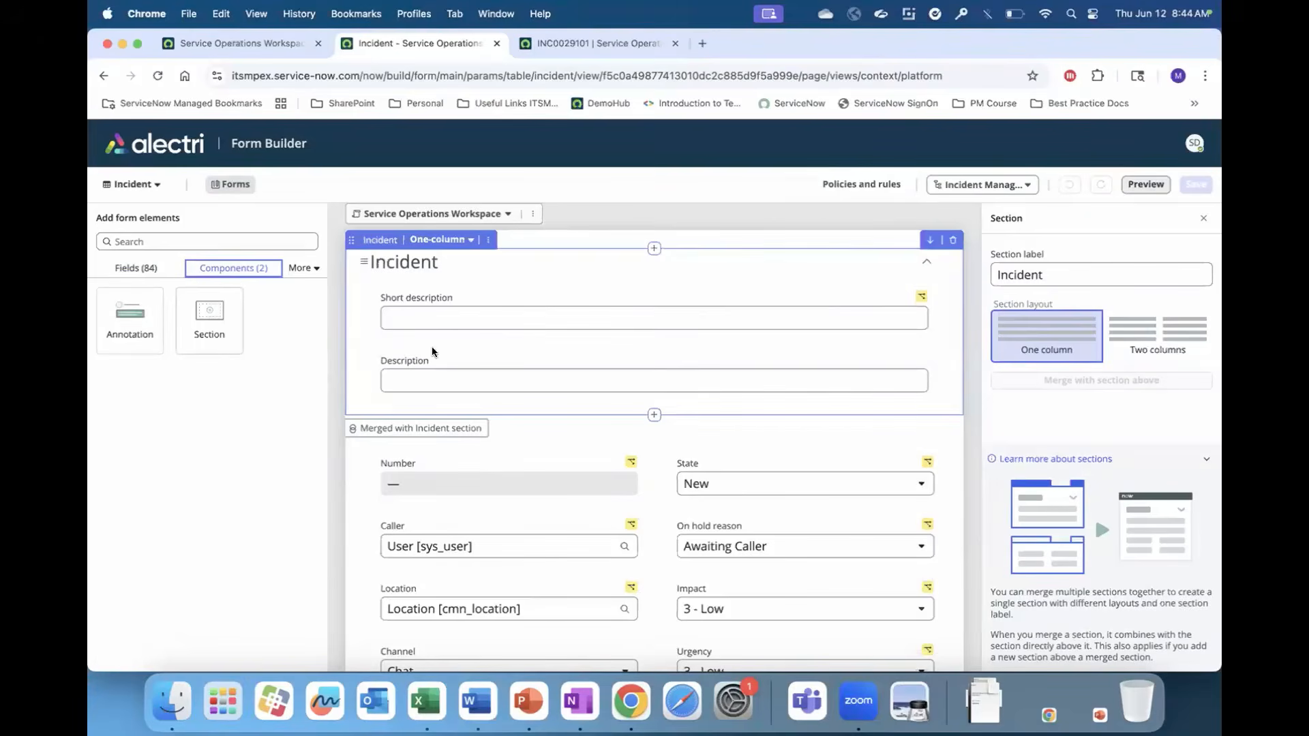
{"action": "left_click", "coordinate": [301, 268]}
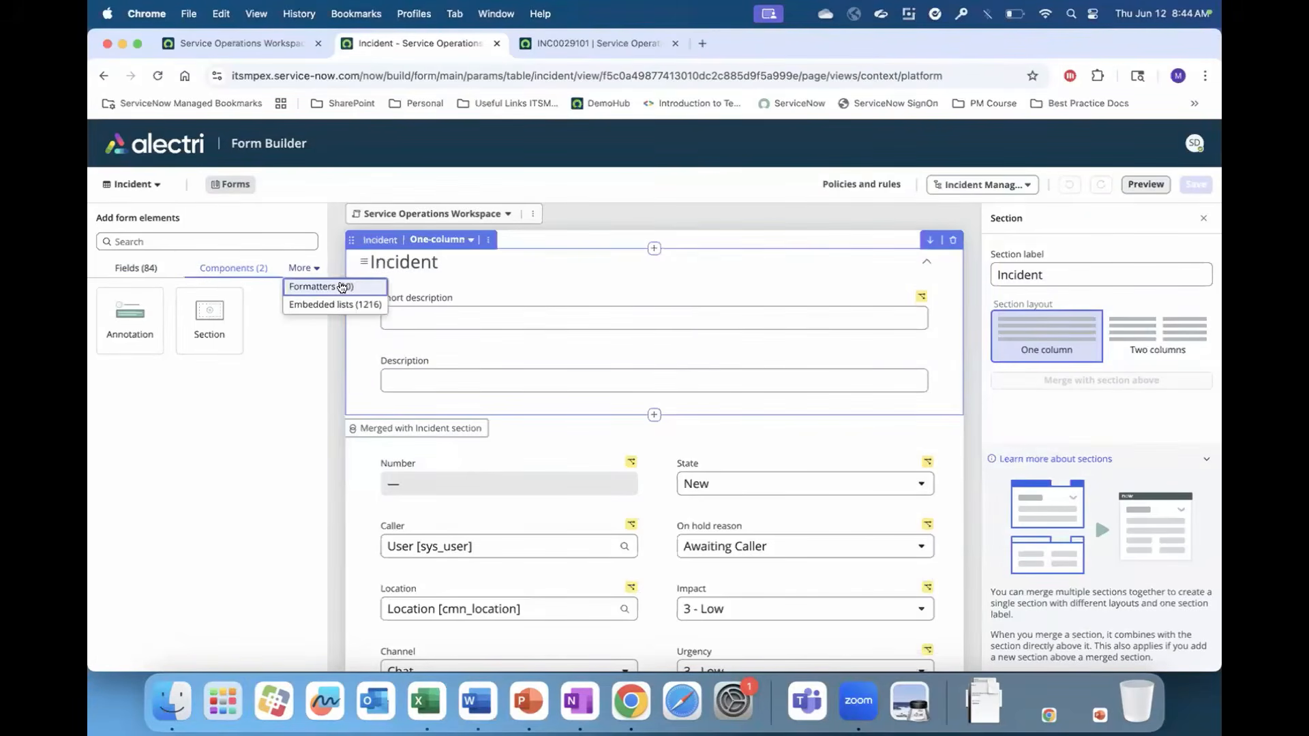
{"action": "left_click", "coordinate": [329, 305]}
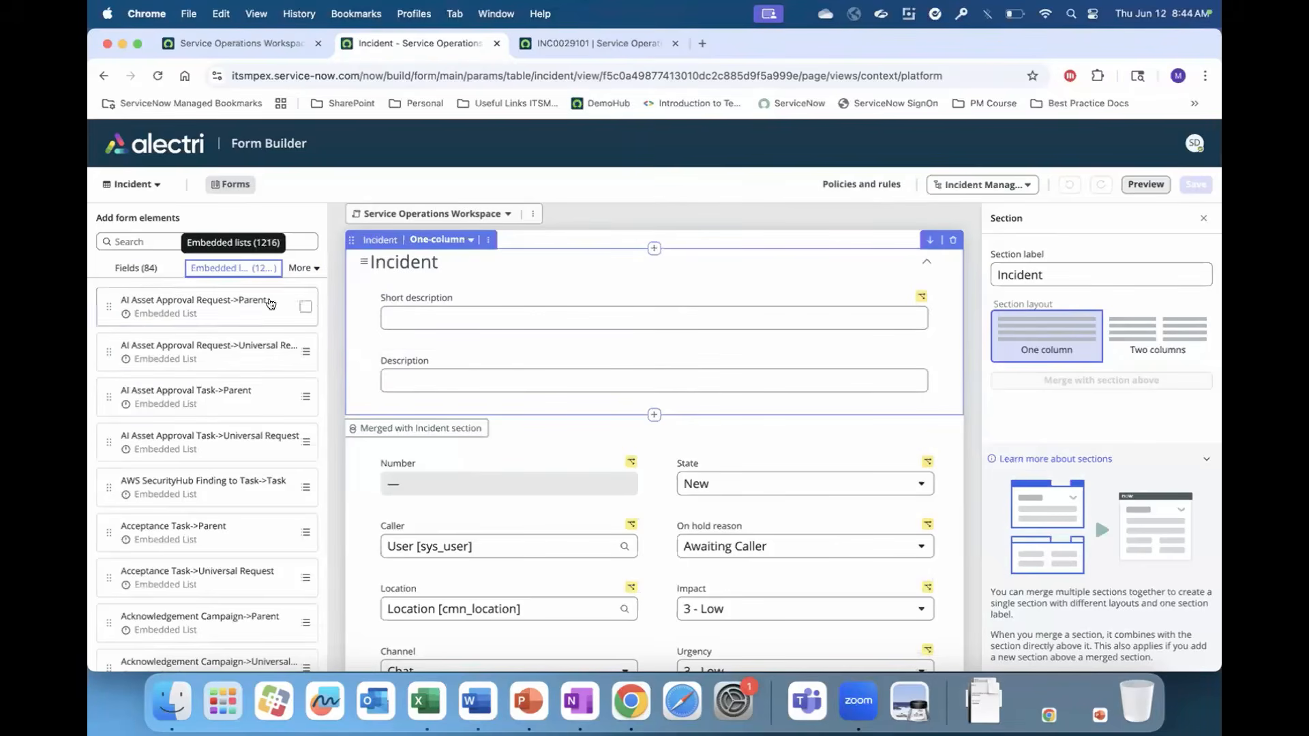
{"action": "left_click", "coordinate": [141, 269]}
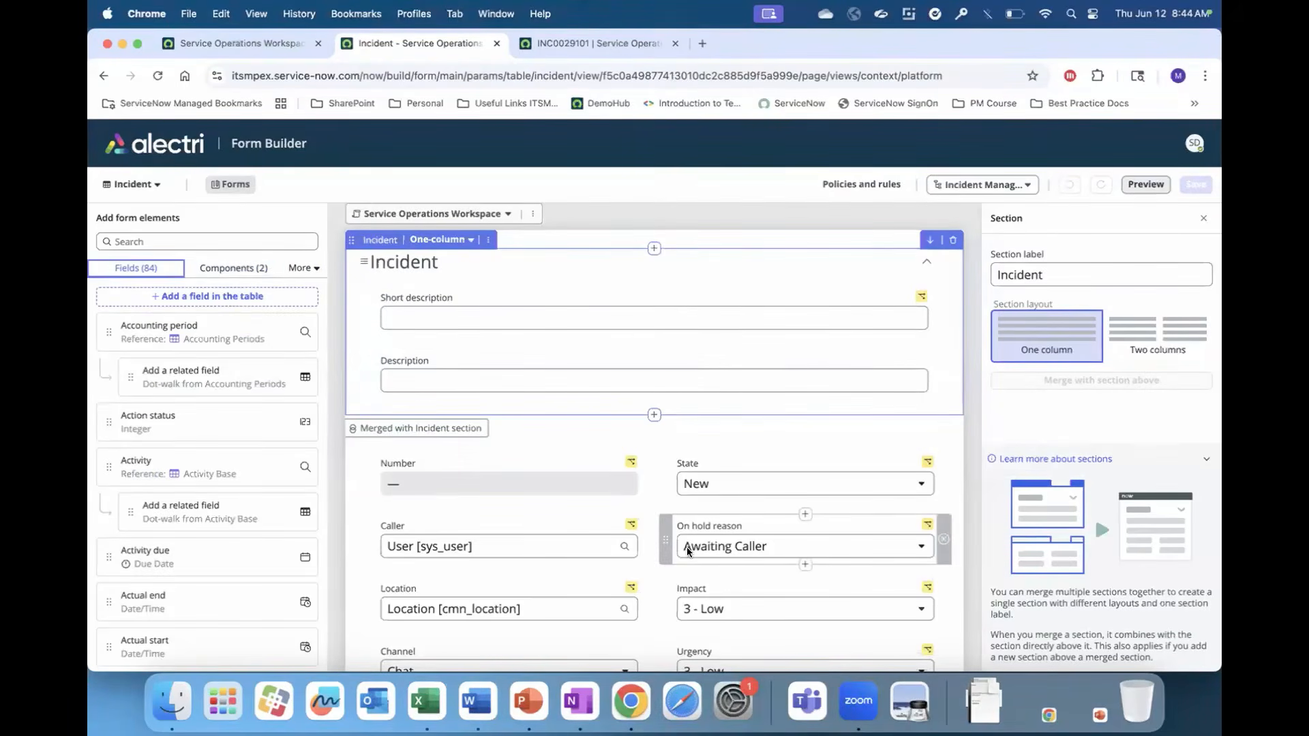
Look over the incident form's sections, from the main incident fields through Impact, Assignment and Notes, and return to the State field
{"action": "scroll", "coordinate": [687, 548], "scroll_direction": "down", "scroll_amount": 5}
{"action": "scroll", "coordinate": [687, 550], "scroll_direction": "down", "scroll_amount": 5}
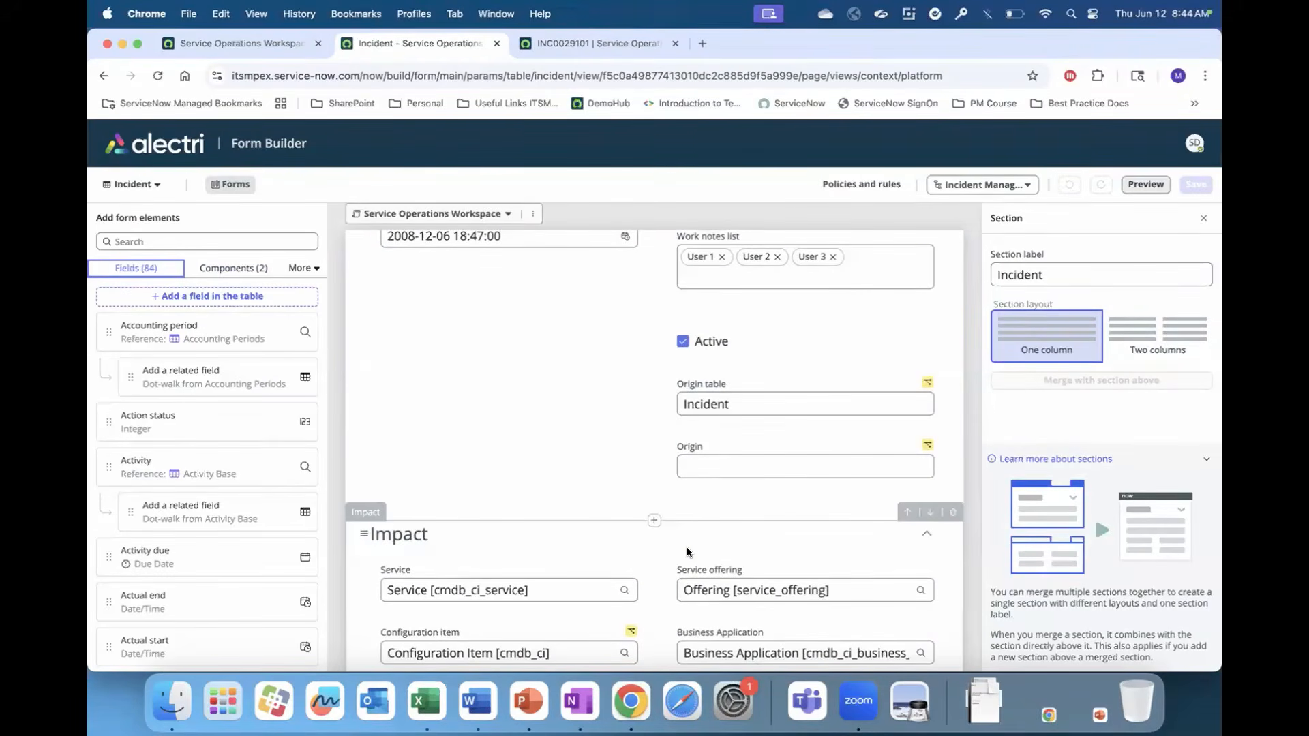
{"action": "scroll", "coordinate": [687, 552], "scroll_direction": "down", "scroll_amount": 5}
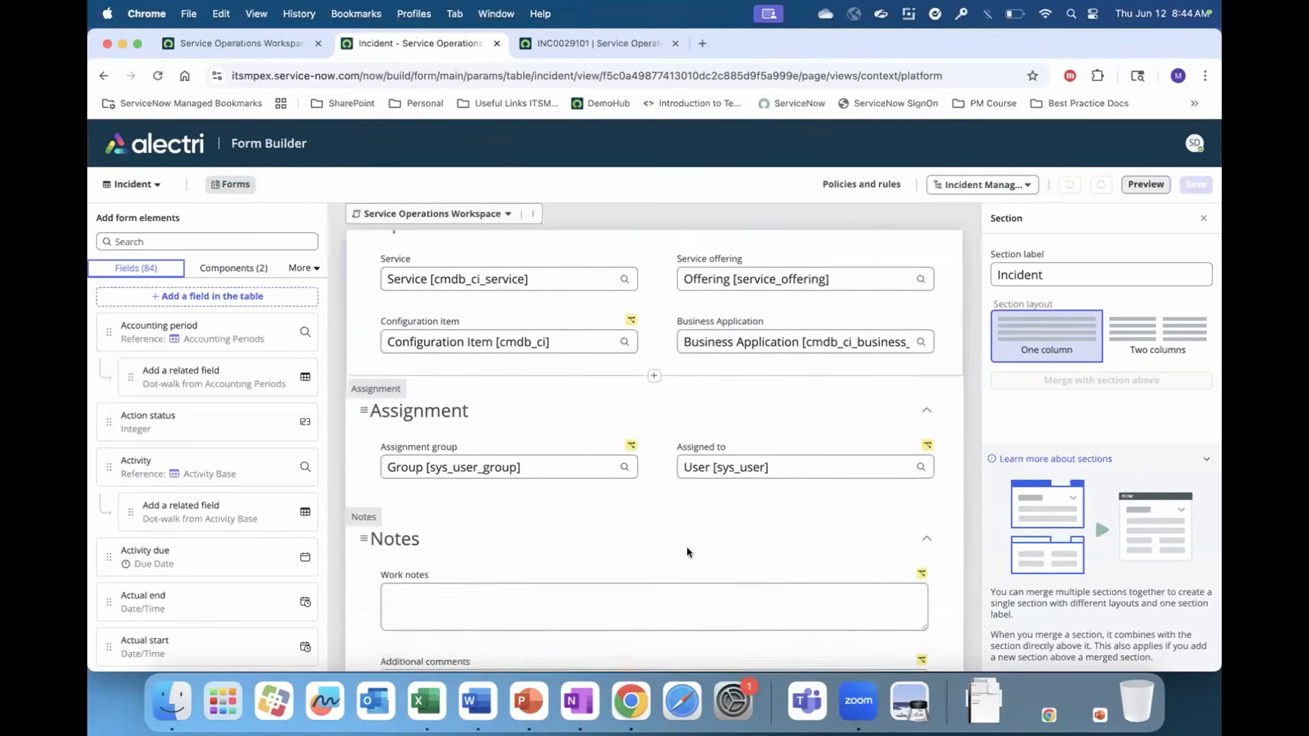
{"action": "scroll", "coordinate": [688, 552], "scroll_direction": "up", "scroll_amount": 3}
{"action": "scroll", "coordinate": [686, 547], "scroll_direction": "up", "scroll_amount": 15}
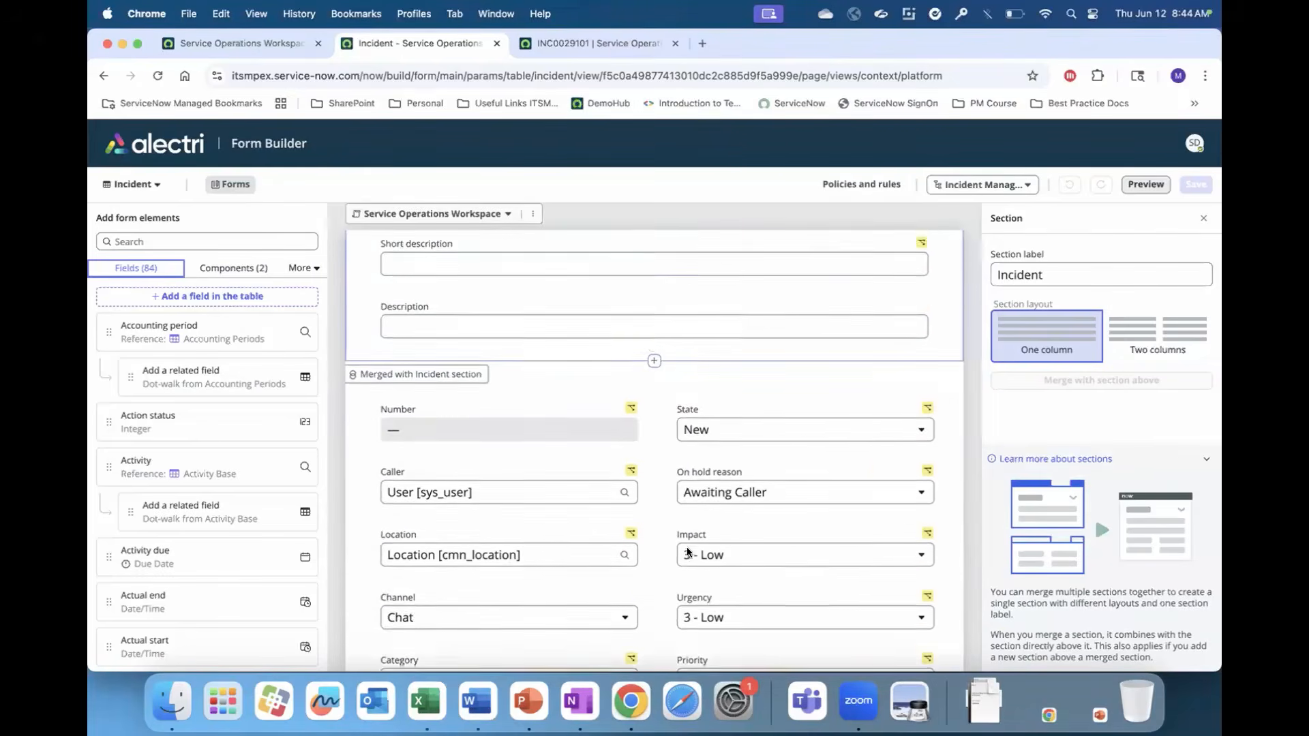
{"action": "scroll", "coordinate": [818, 369], "scroll_direction": "down", "scroll_amount": 2}
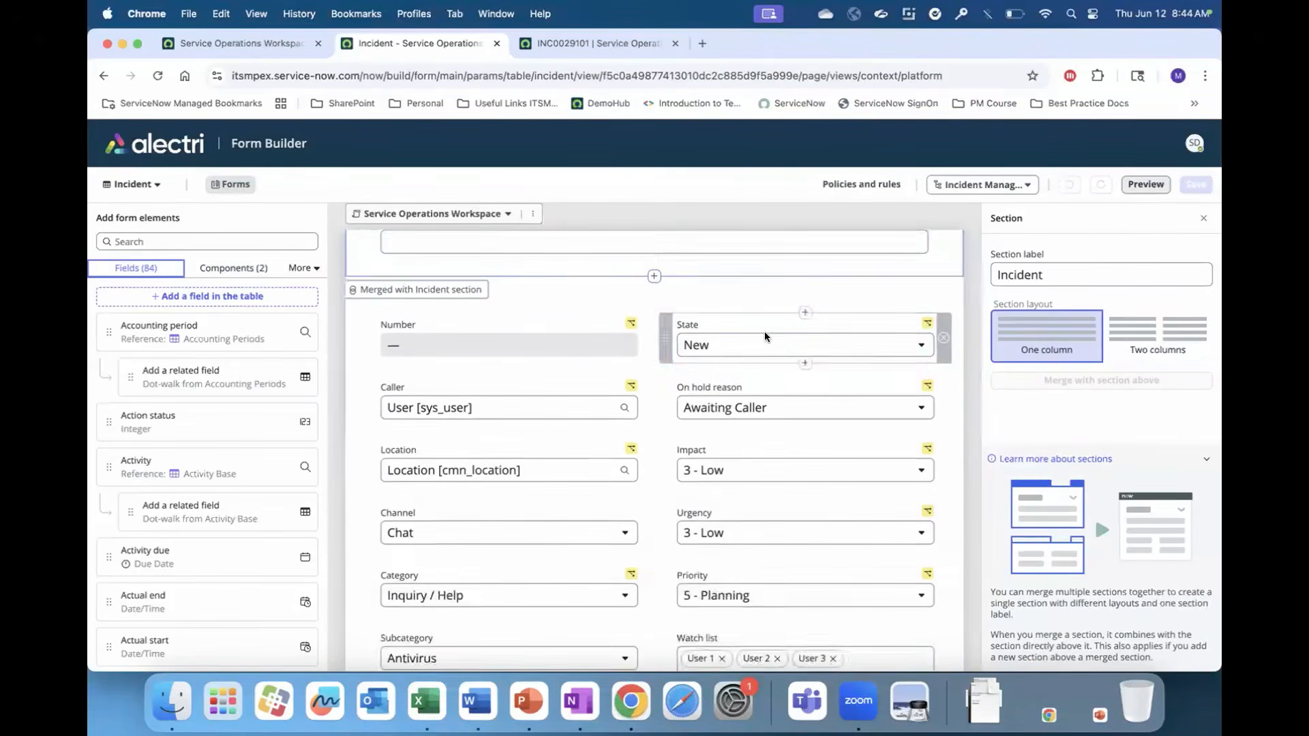
Examine the State field's properties, including its field details and default value
{"action": "left_click", "coordinate": [763, 331]}
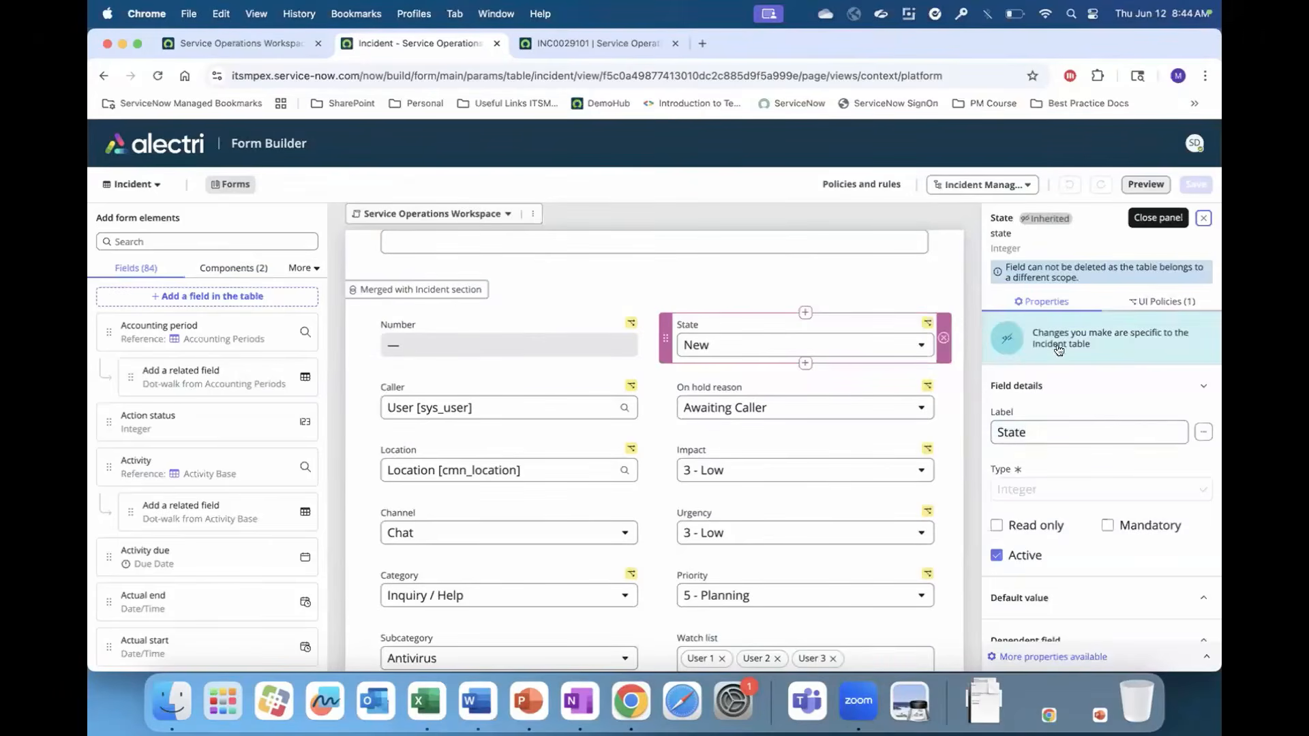
{"action": "scroll", "coordinate": [1195, 429], "scroll_direction": "down", "scroll_amount": 2}
{"action": "scroll", "coordinate": [1195, 430], "scroll_direction": "up", "scroll_amount": 1}
{"action": "scroll", "coordinate": [1111, 436], "scroll_direction": "down", "scroll_amount": 1}
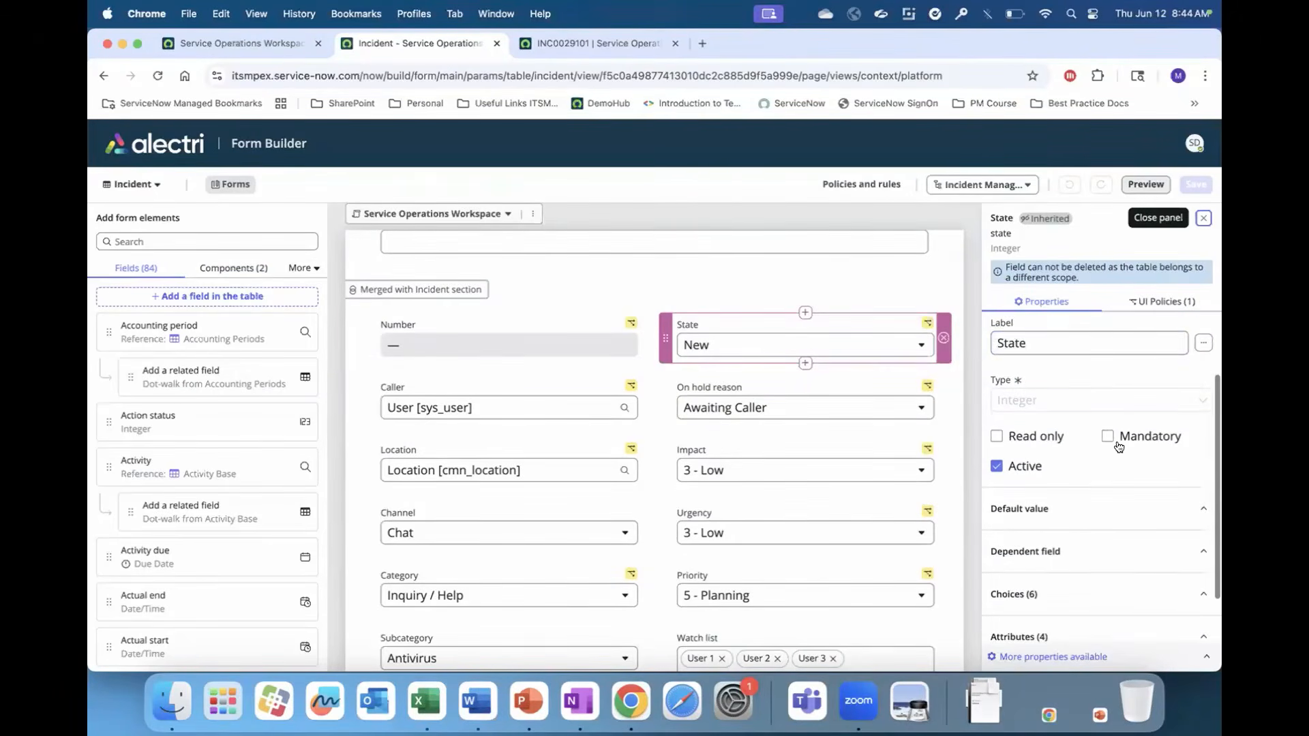
{"action": "left_click", "coordinate": [1117, 456]}
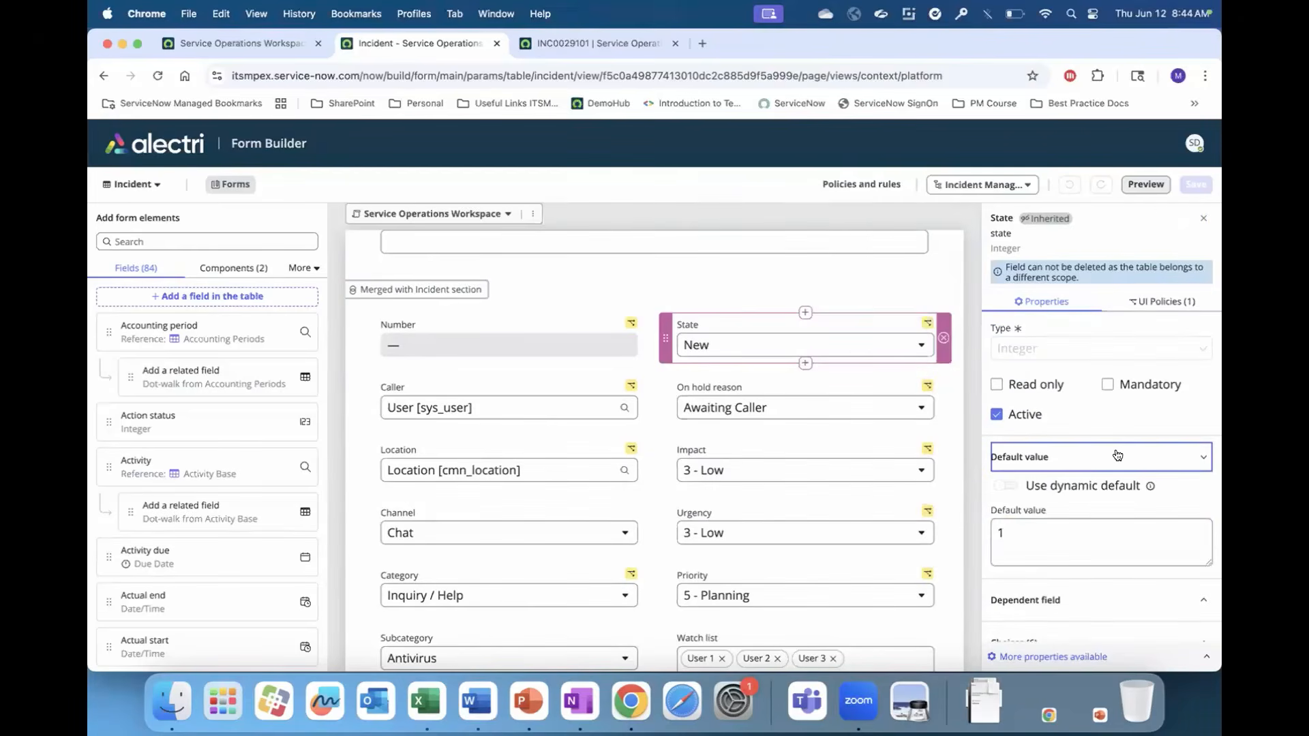
{"action": "scroll", "coordinate": [1090, 491], "scroll_direction": "down", "scroll_amount": 1}
{"action": "left_click", "coordinate": [1087, 499]}
{"action": "left_click", "coordinate": [1087, 499]}
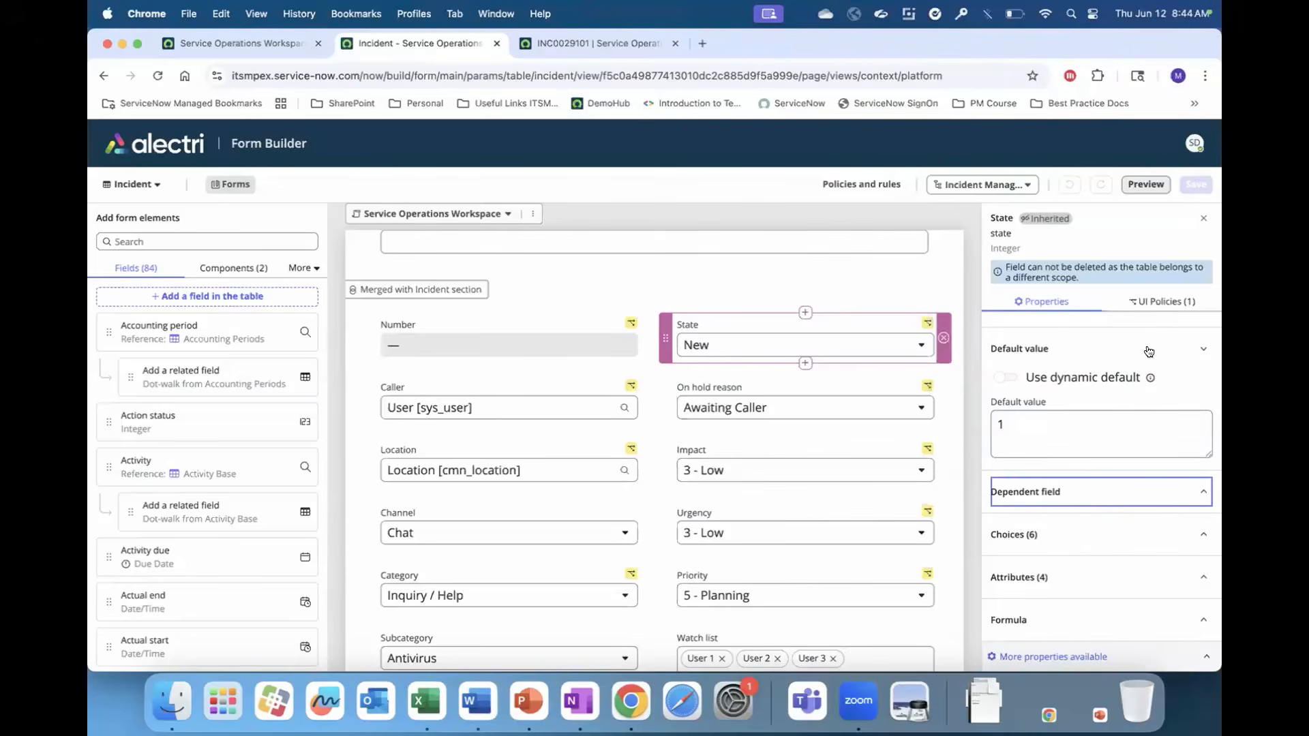
Check the State field's UI policy "Make fields read-only on close" without changing it, and return to the field's properties
{"action": "left_click", "coordinate": [1158, 305]}
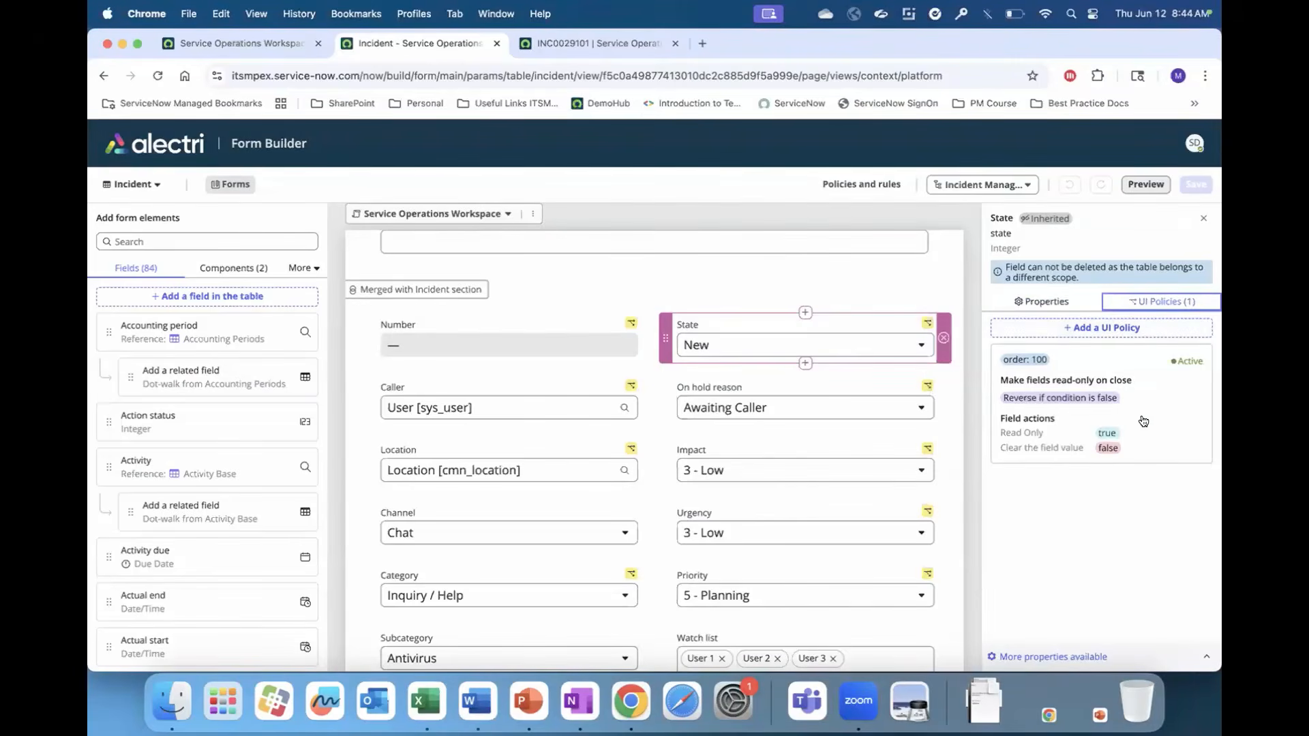
{"action": "left_click", "coordinate": [1150, 380]}
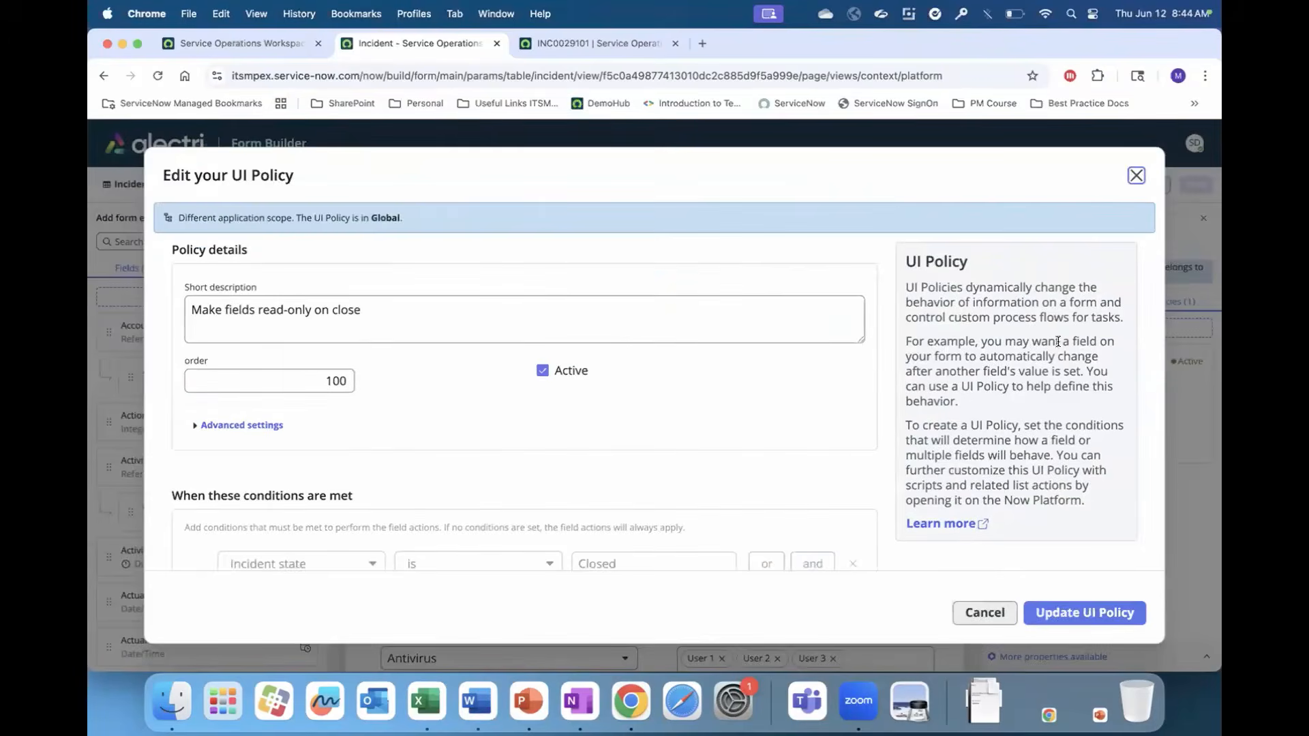
{"action": "left_click", "coordinate": [1133, 176]}
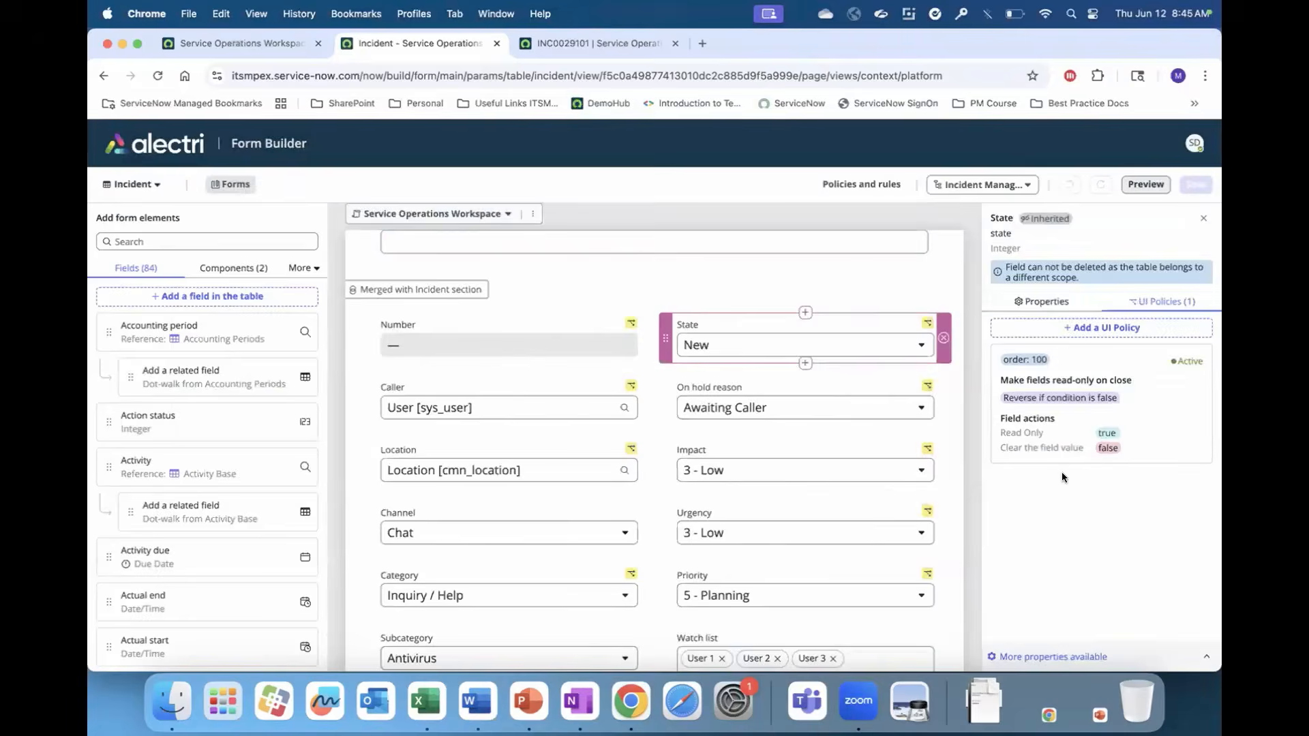
{"action": "left_click", "coordinate": [1040, 302]}
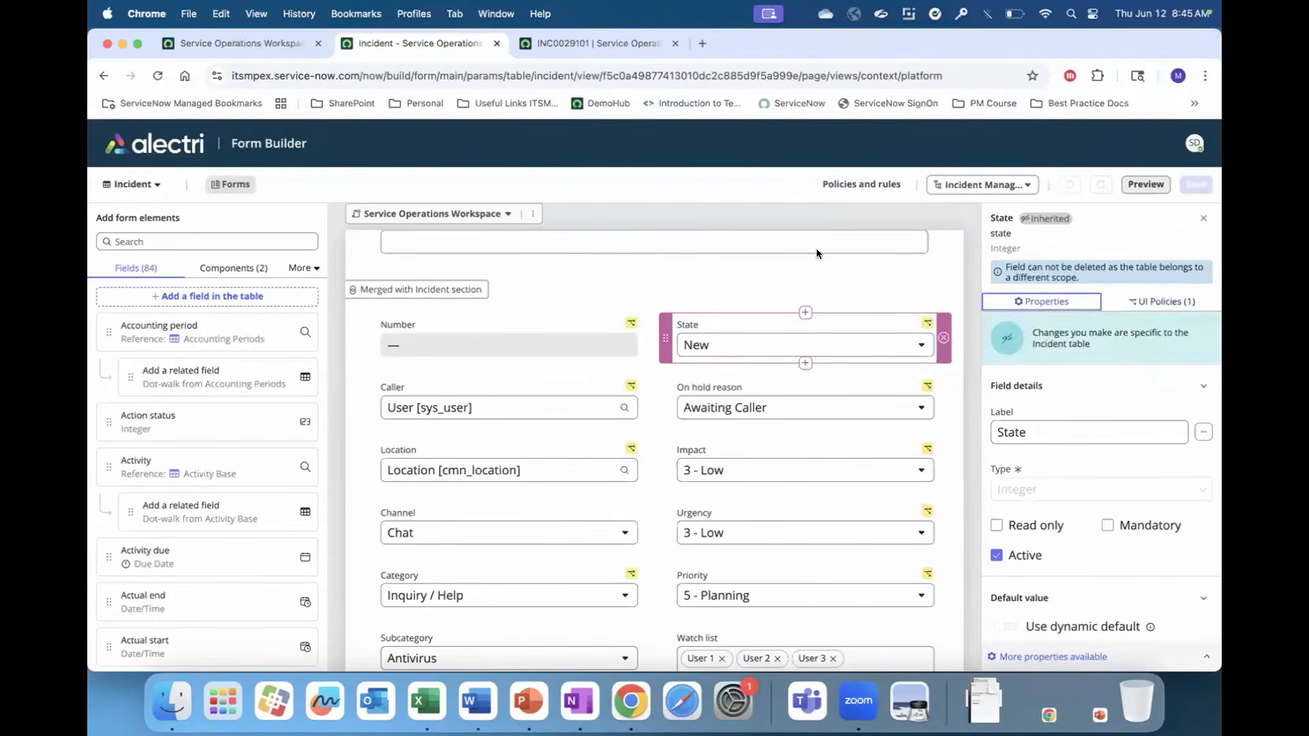
Add an annotation component directly below the Opened field on the incident form
{"action": "scroll", "coordinate": [599, 426], "scroll_direction": "down", "scroll_amount": 3}
{"action": "scroll", "coordinate": [600, 429], "scroll_direction": "down", "scroll_amount": 3}
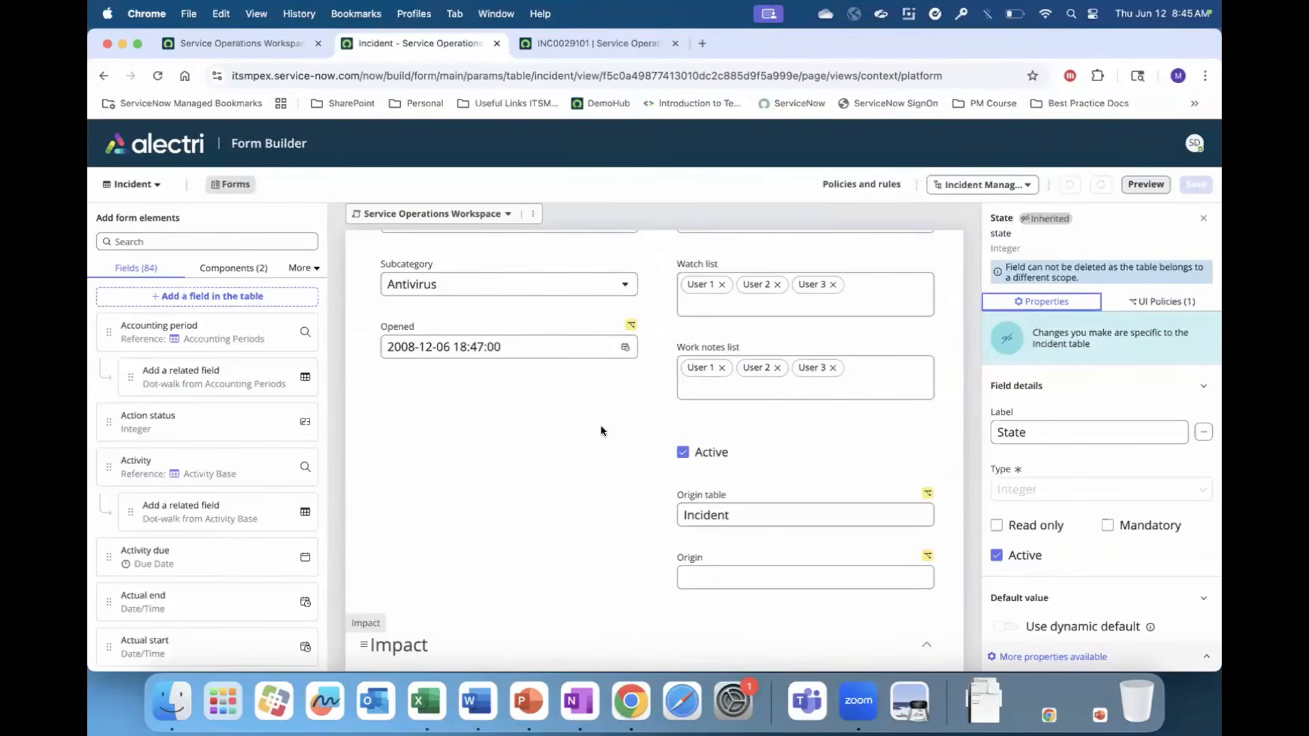
{"action": "left_click", "coordinate": [485, 345]}
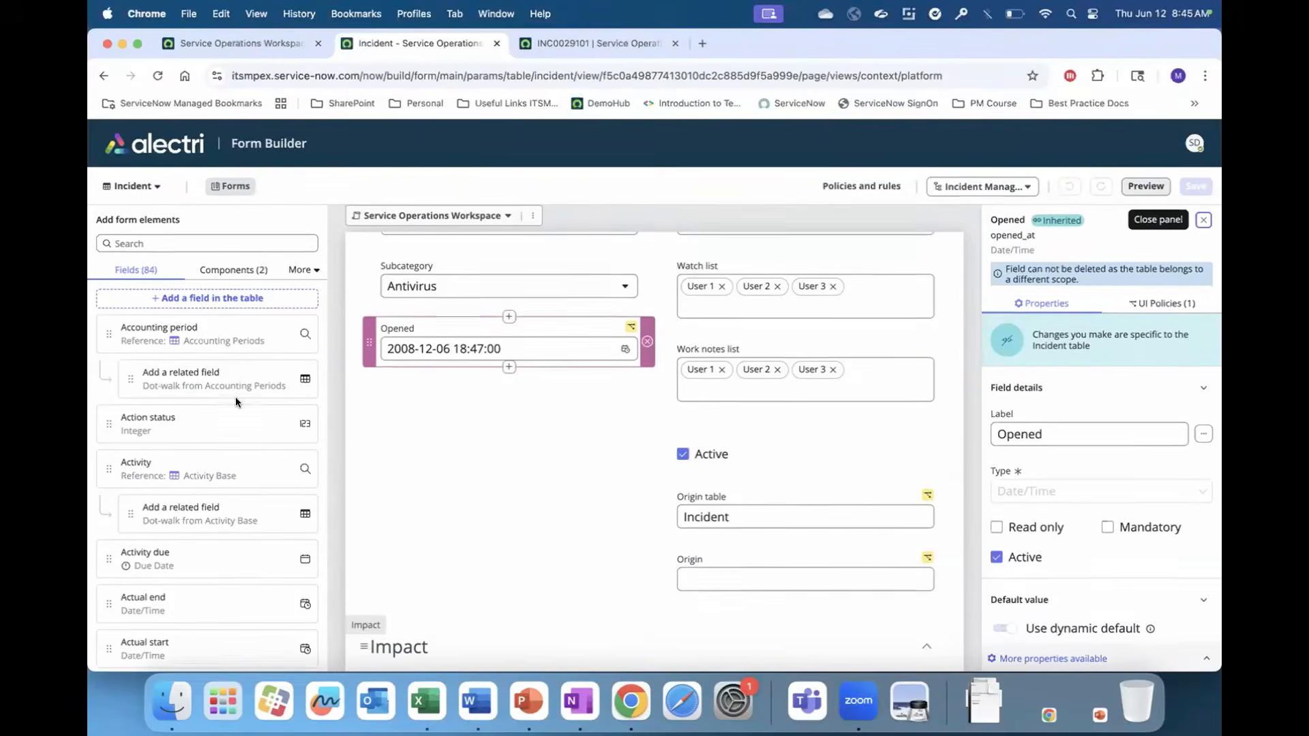
{"action": "left_click", "coordinate": [182, 243]}
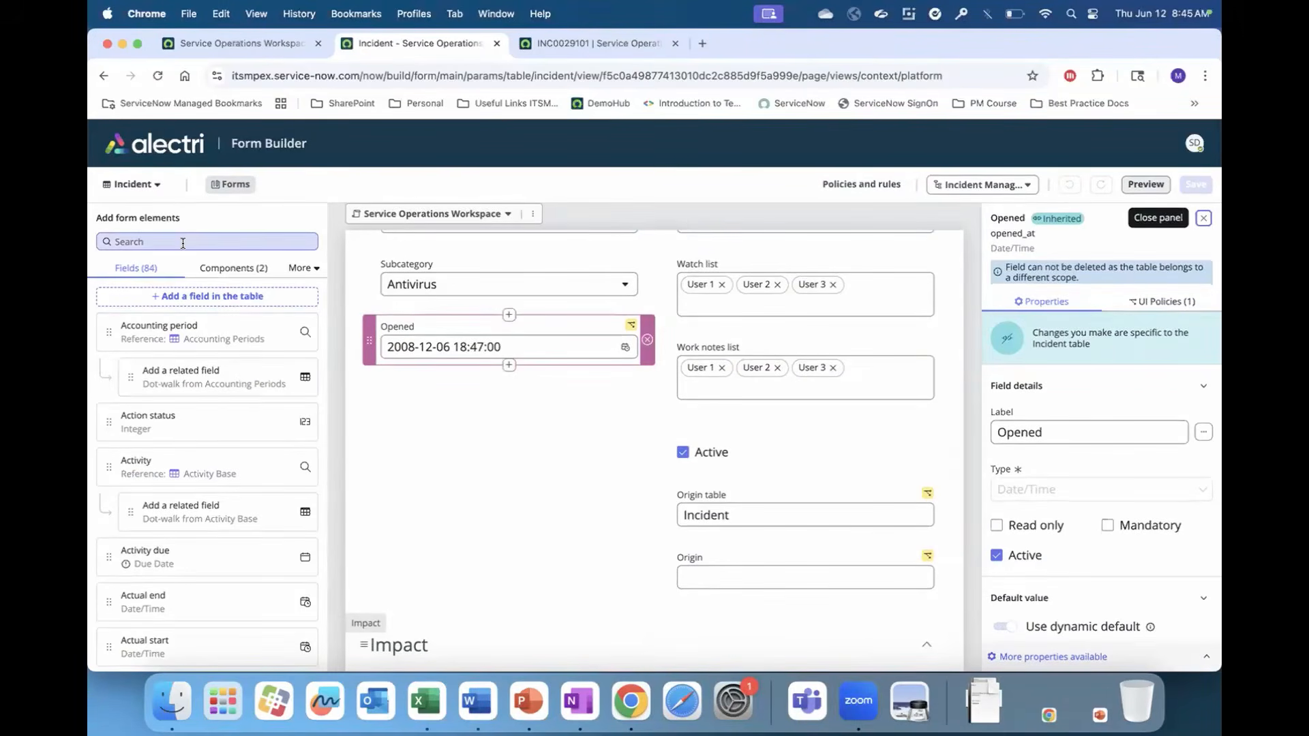
{"action": "left_click", "coordinate": [233, 267]}
{"action": "left_click", "coordinate": [131, 306]}
{"action": "left_click", "coordinate": [508, 365]}
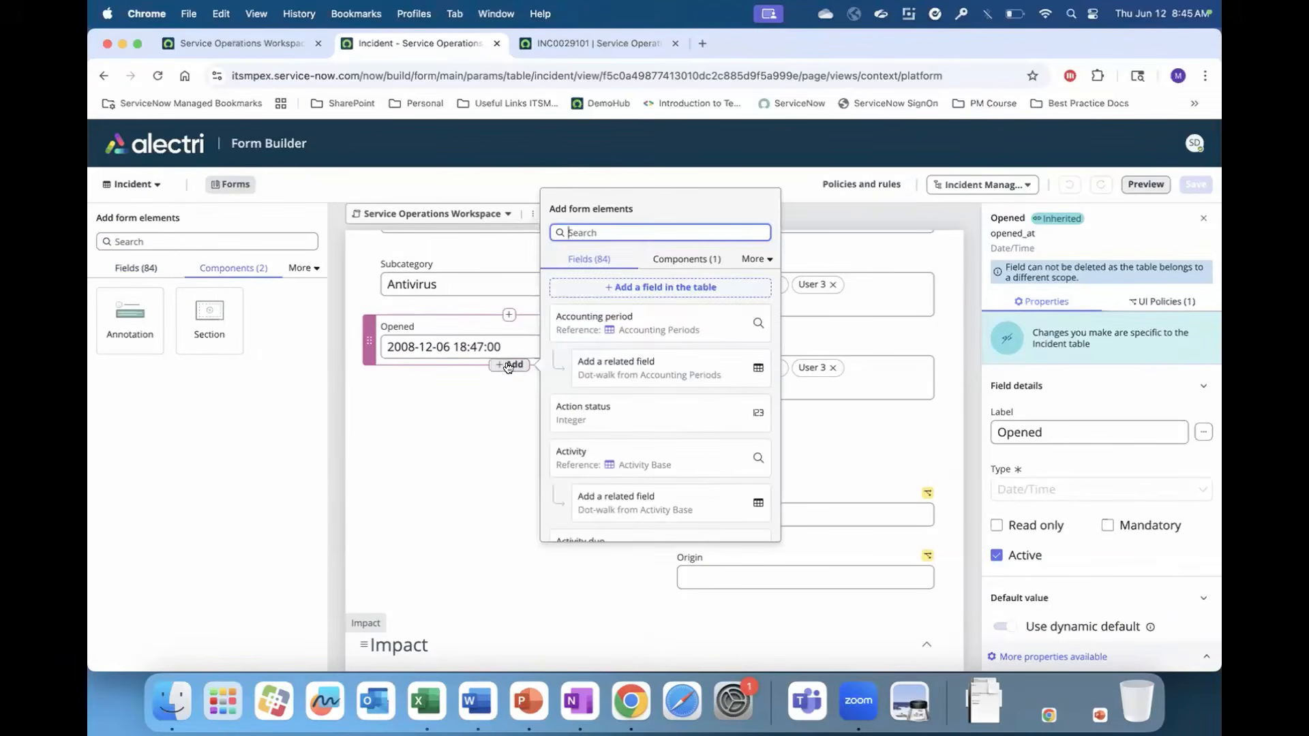
{"action": "left_click", "coordinate": [498, 382]}
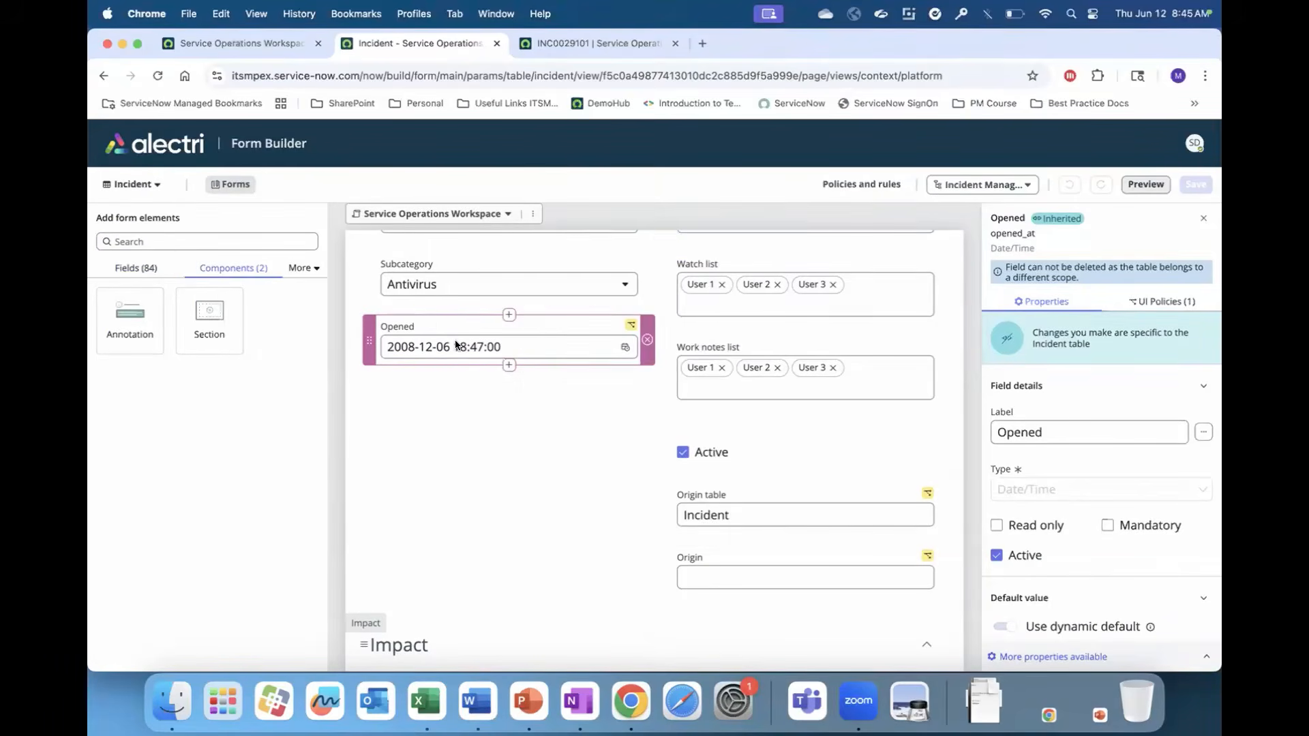
{"action": "left_click", "coordinate": [509, 364]}
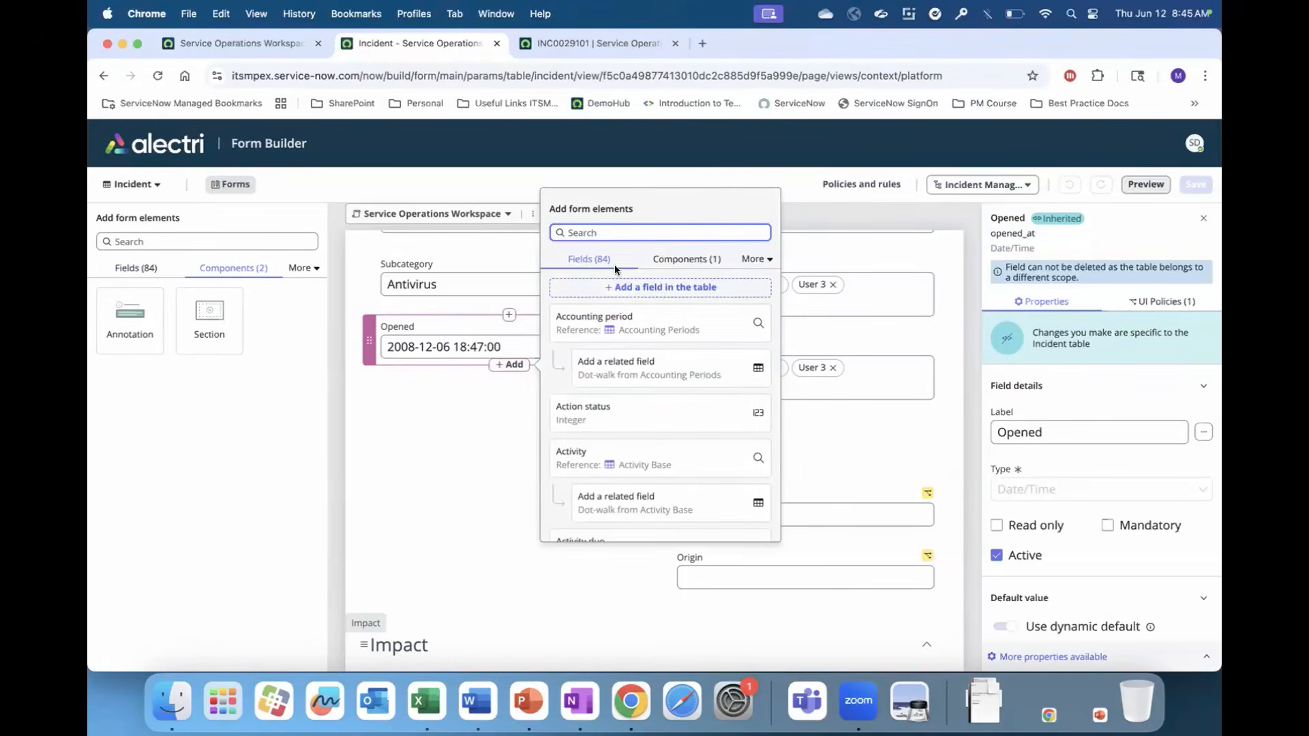
{"action": "left_click", "coordinate": [686, 259]}
{"action": "left_click", "coordinate": [592, 310]}
{"action": "left_click", "coordinate": [414, 399]}
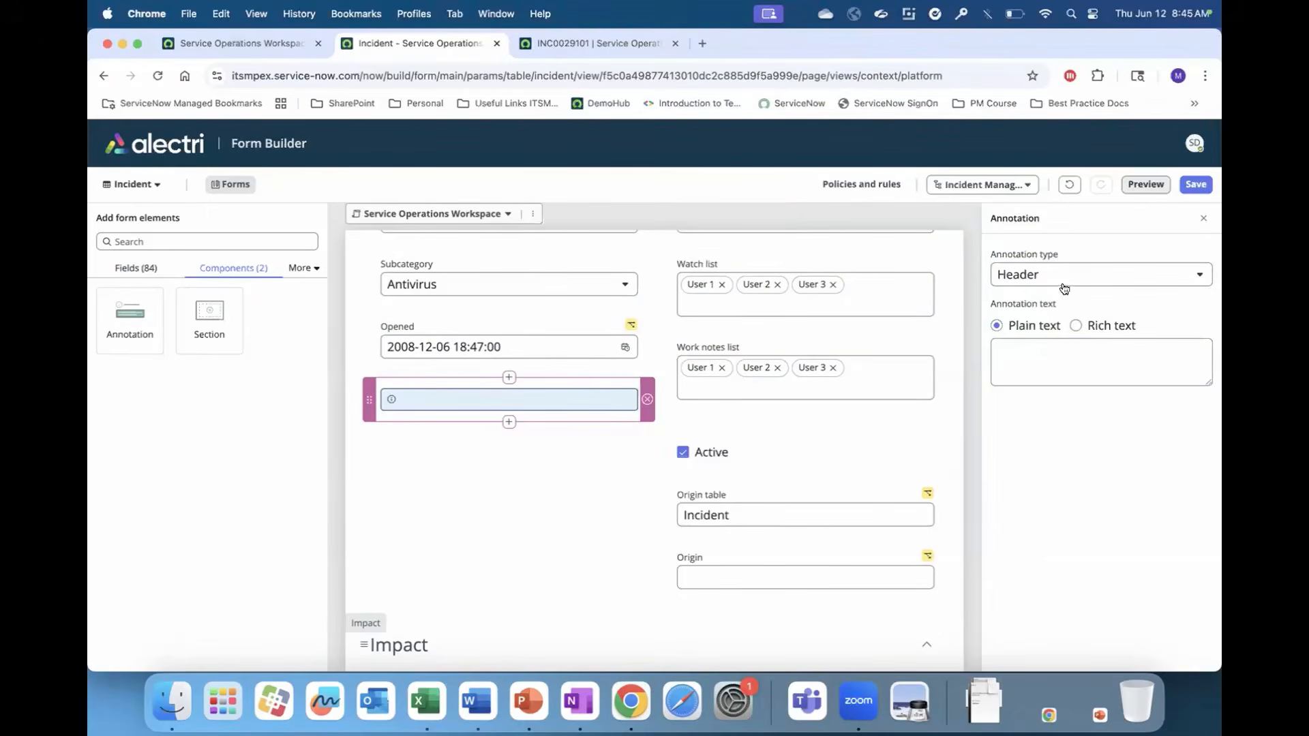
Set the annotation to Info Box Blue with the plain text "This is when the incident was created." and save the form
{"action": "left_click", "coordinate": [1013, 356]}
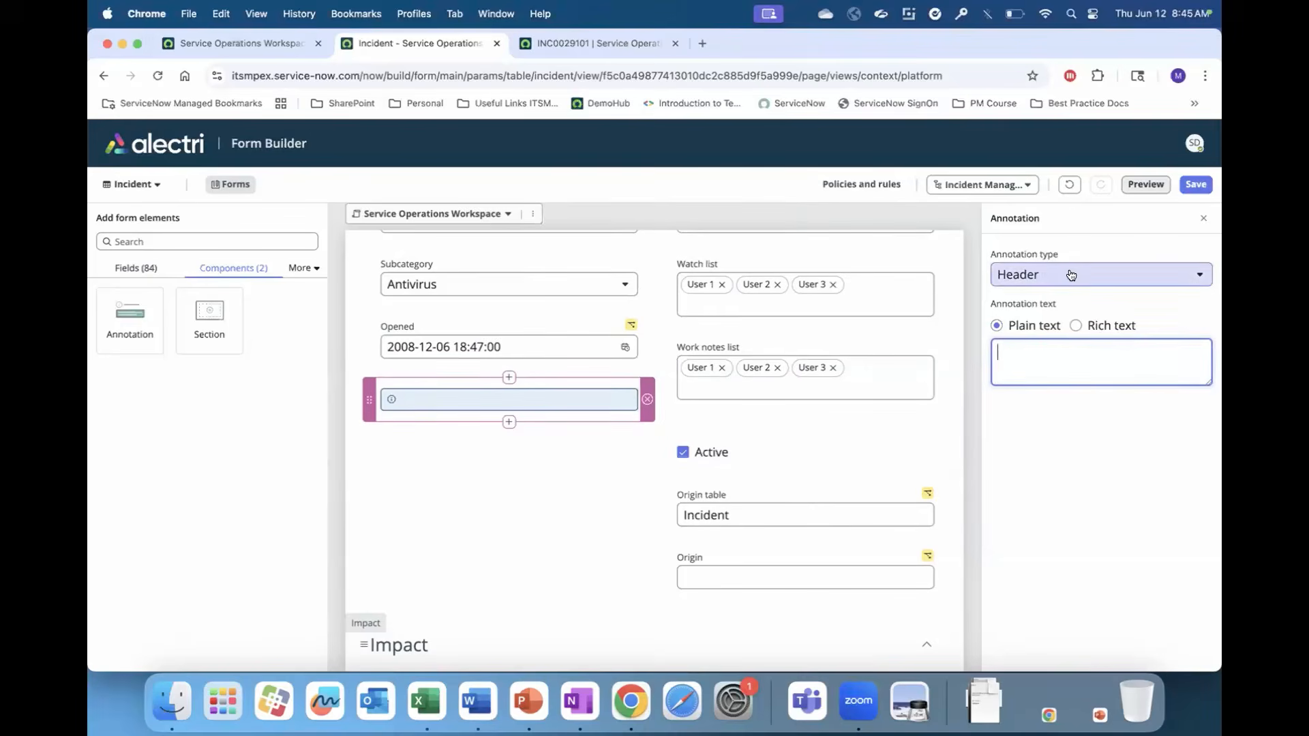
{"action": "left_click", "coordinate": [1042, 278]}
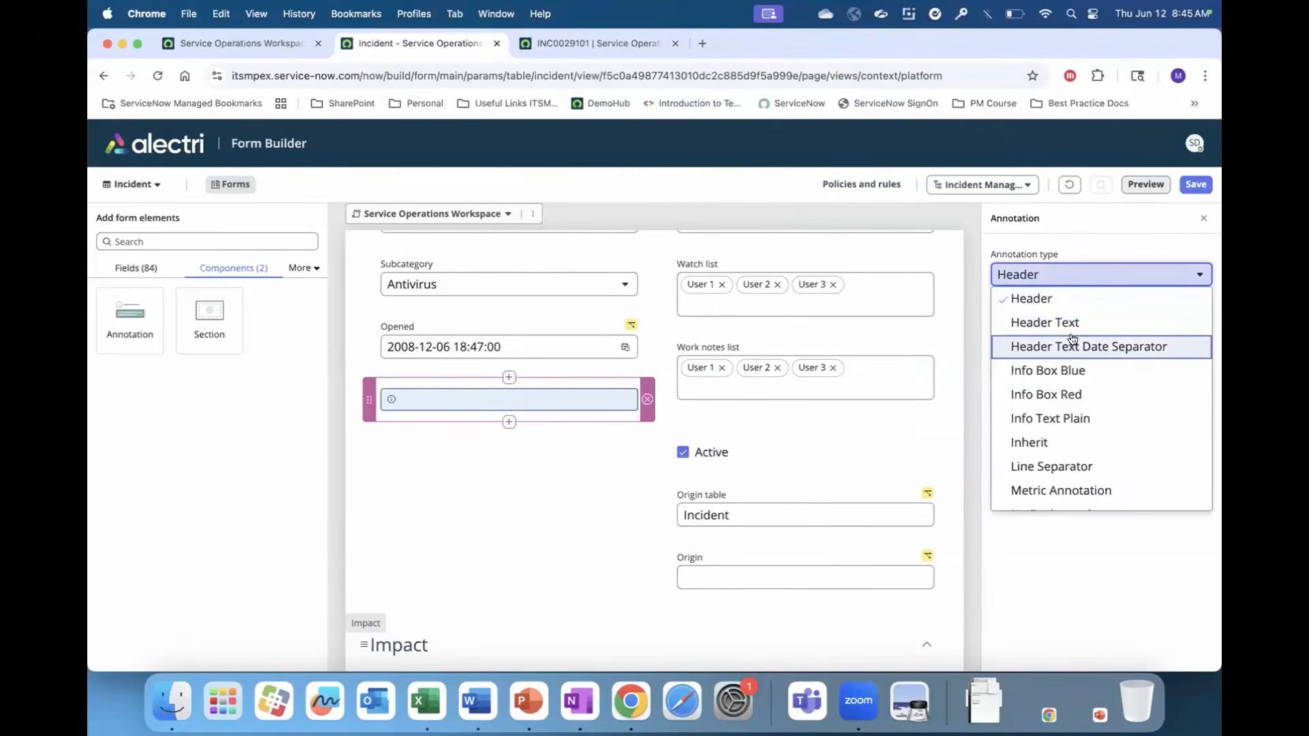
{"action": "left_click", "coordinate": [1075, 368]}
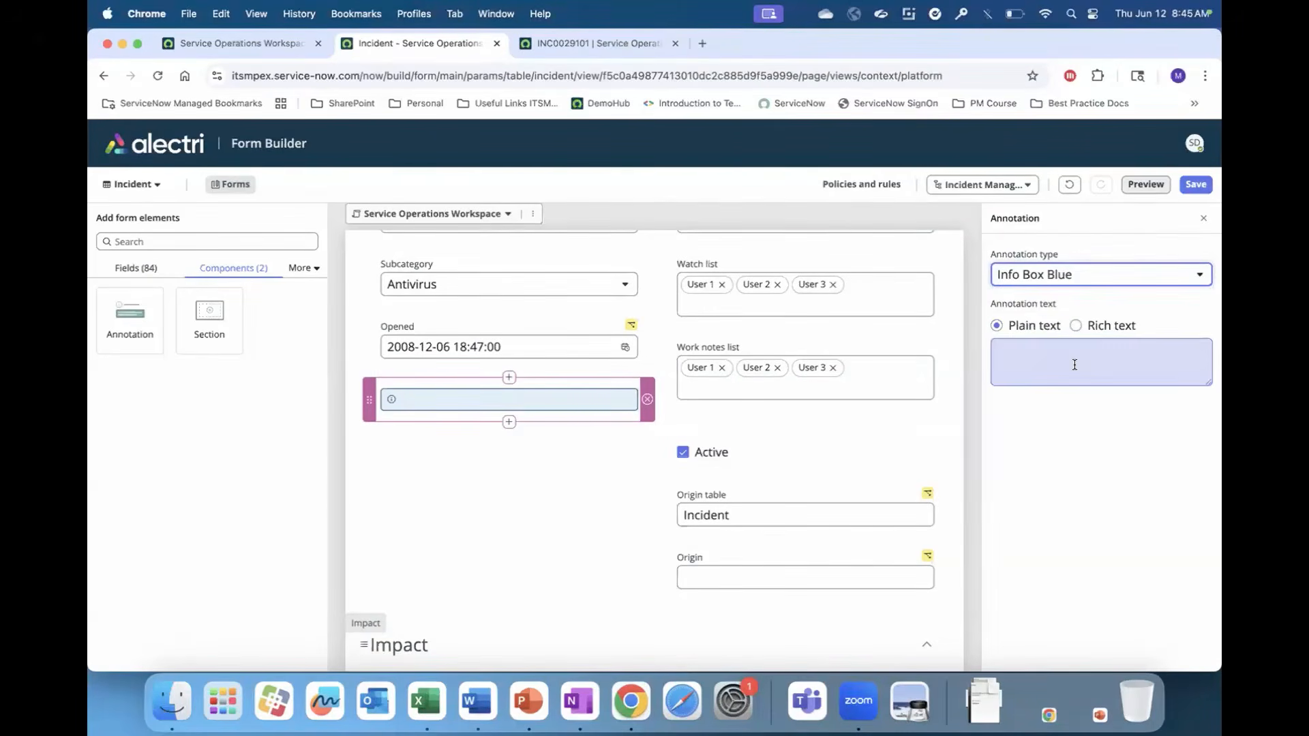
{"action": "left_click", "coordinate": [1044, 357]}
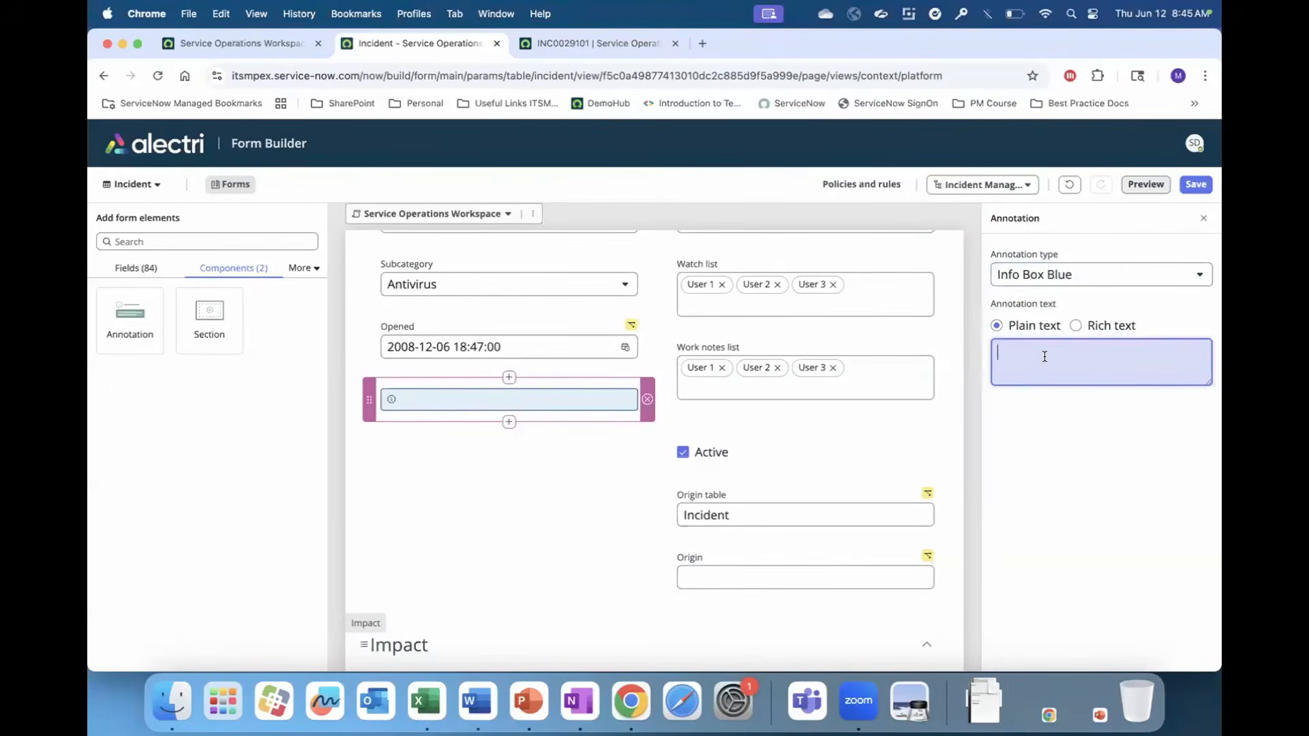
{"action": "type", "text": "This is when the incident was created."}
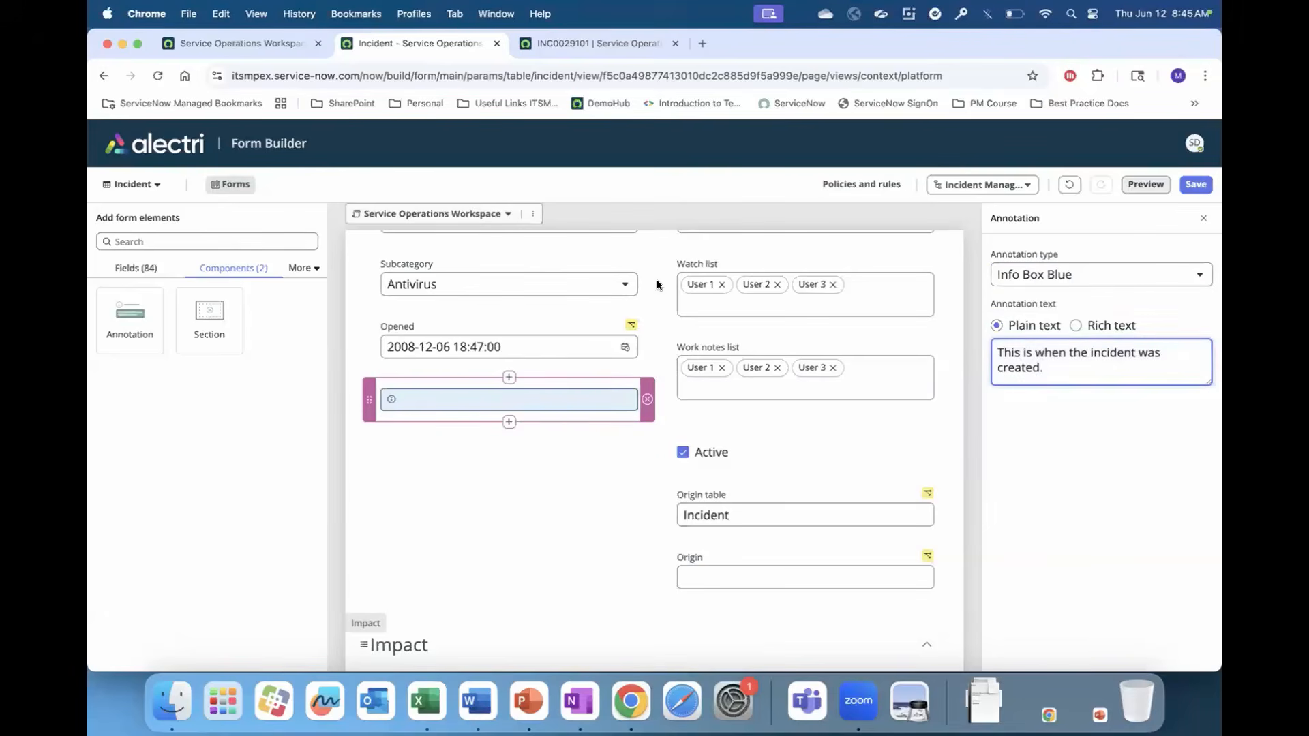
{"action": "left_click", "coordinate": [554, 401]}
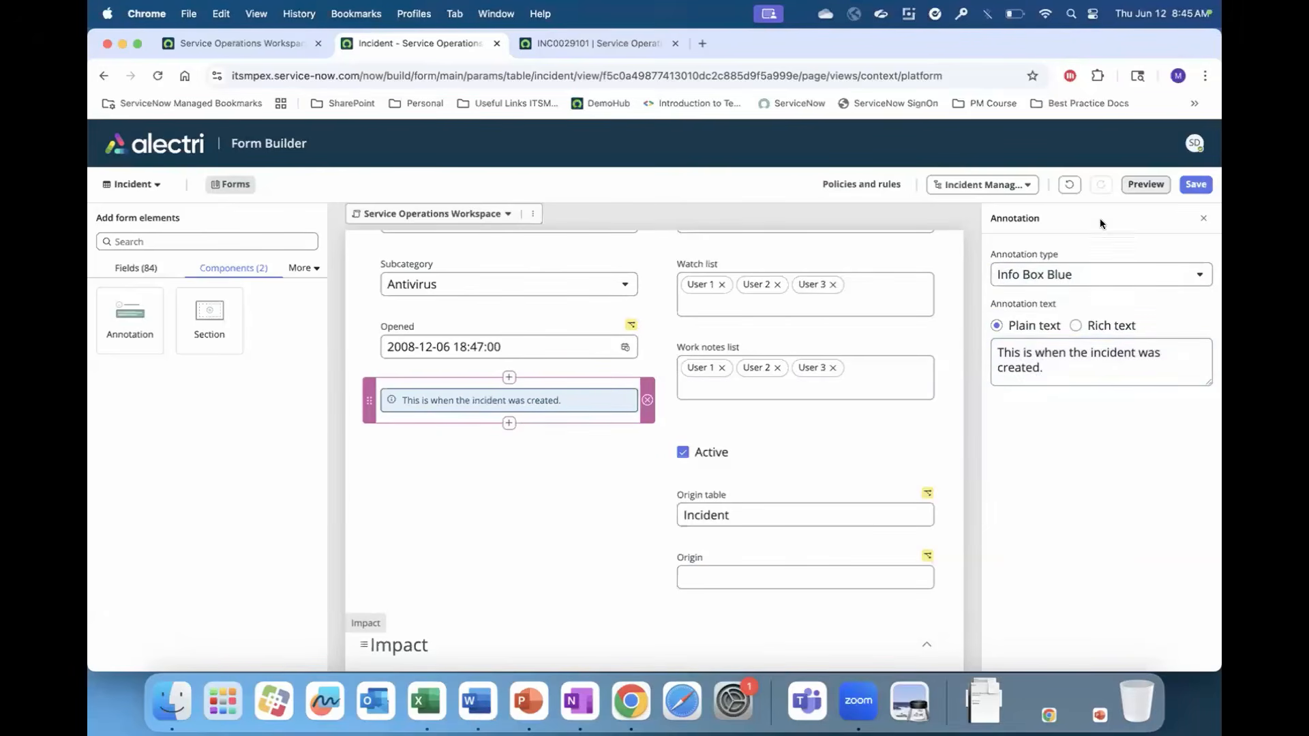
{"action": "left_click", "coordinate": [1197, 185]}
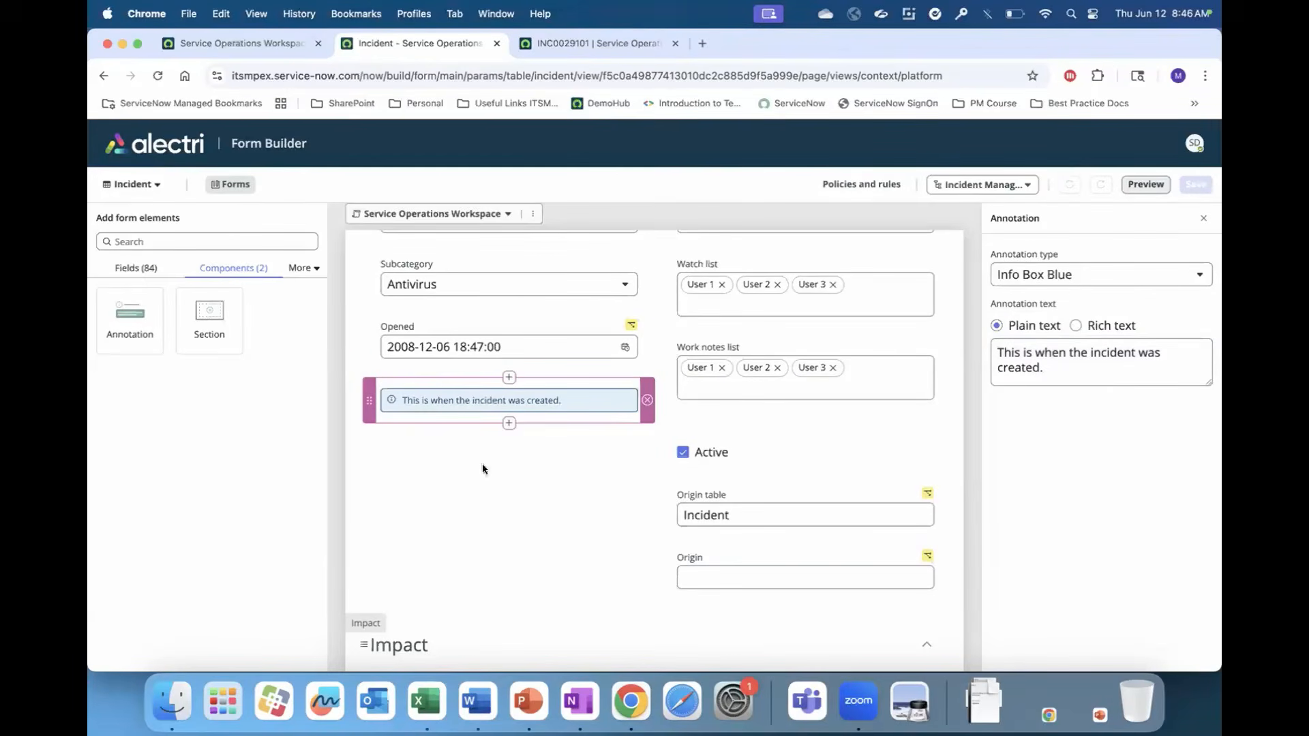
Add the Additional assignee list field below the annotation, finding it with the search text "additional"
{"action": "left_click", "coordinate": [131, 267]}
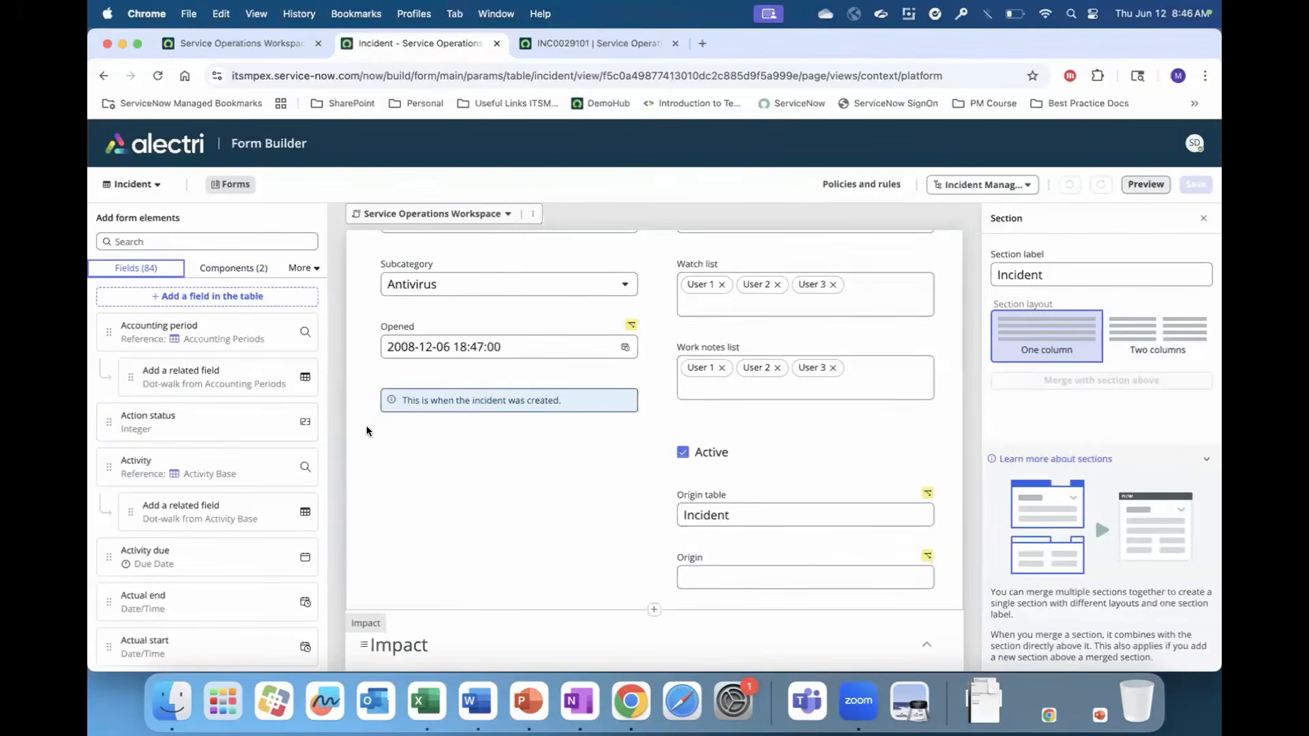
{"action": "scroll", "coordinate": [240, 489], "scroll_direction": "down", "scroll_amount": 5}
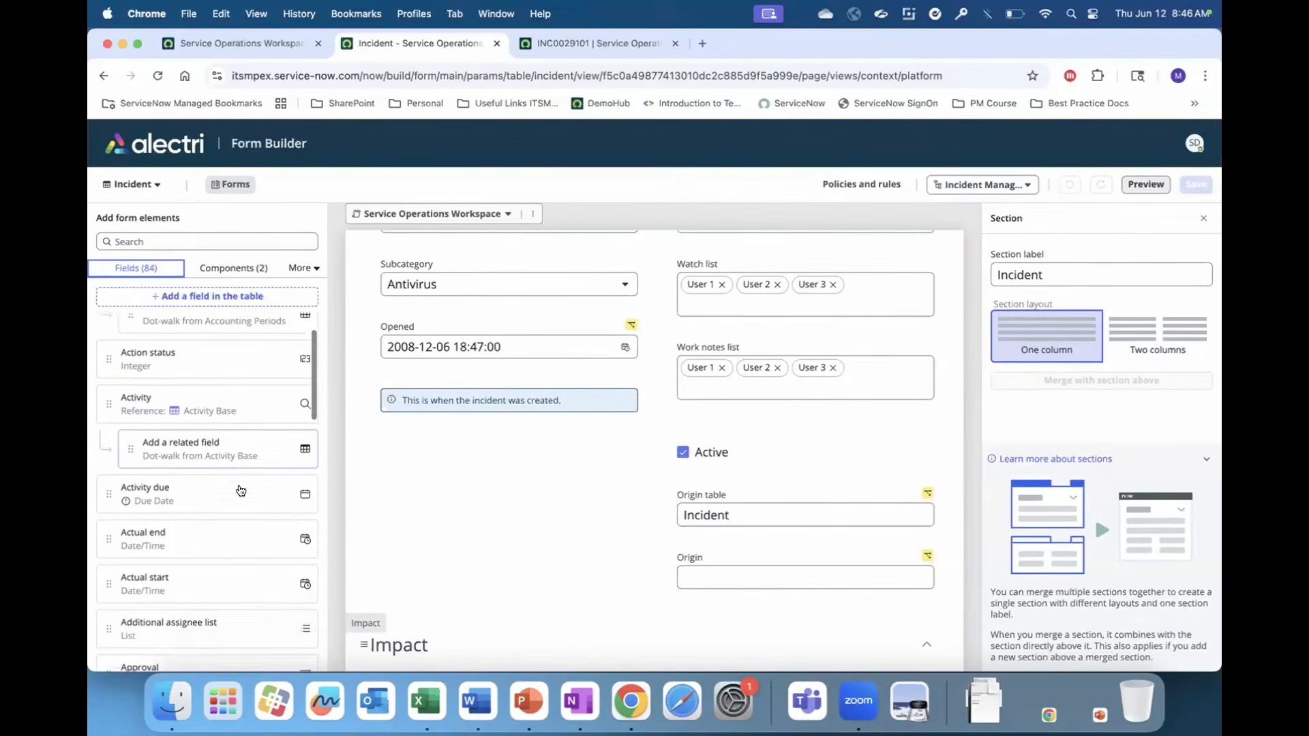
{"action": "scroll", "coordinate": [241, 503], "scroll_direction": "down", "scroll_amount": 2}
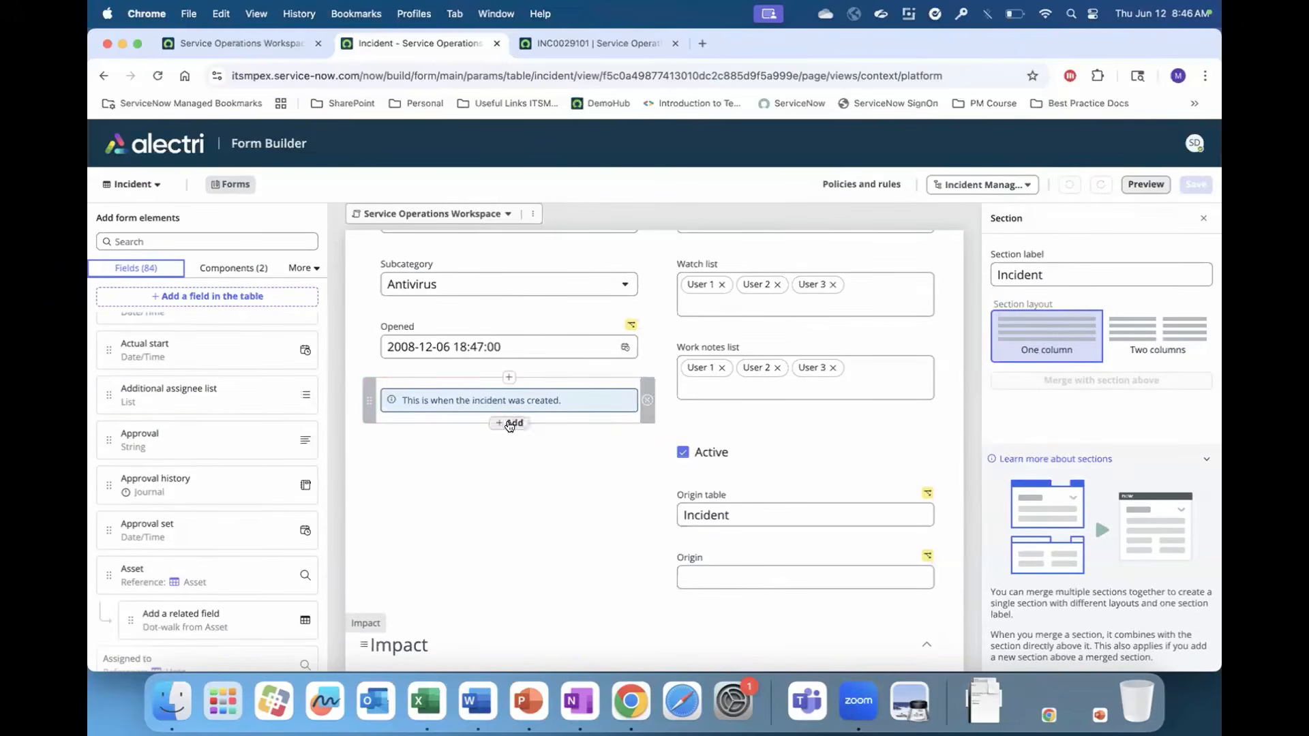
{"action": "left_click", "coordinate": [510, 422]}
{"action": "left_click", "coordinate": [588, 319]}
{"action": "left_click", "coordinate": [627, 284]}
{"action": "type", "text": "additional"}
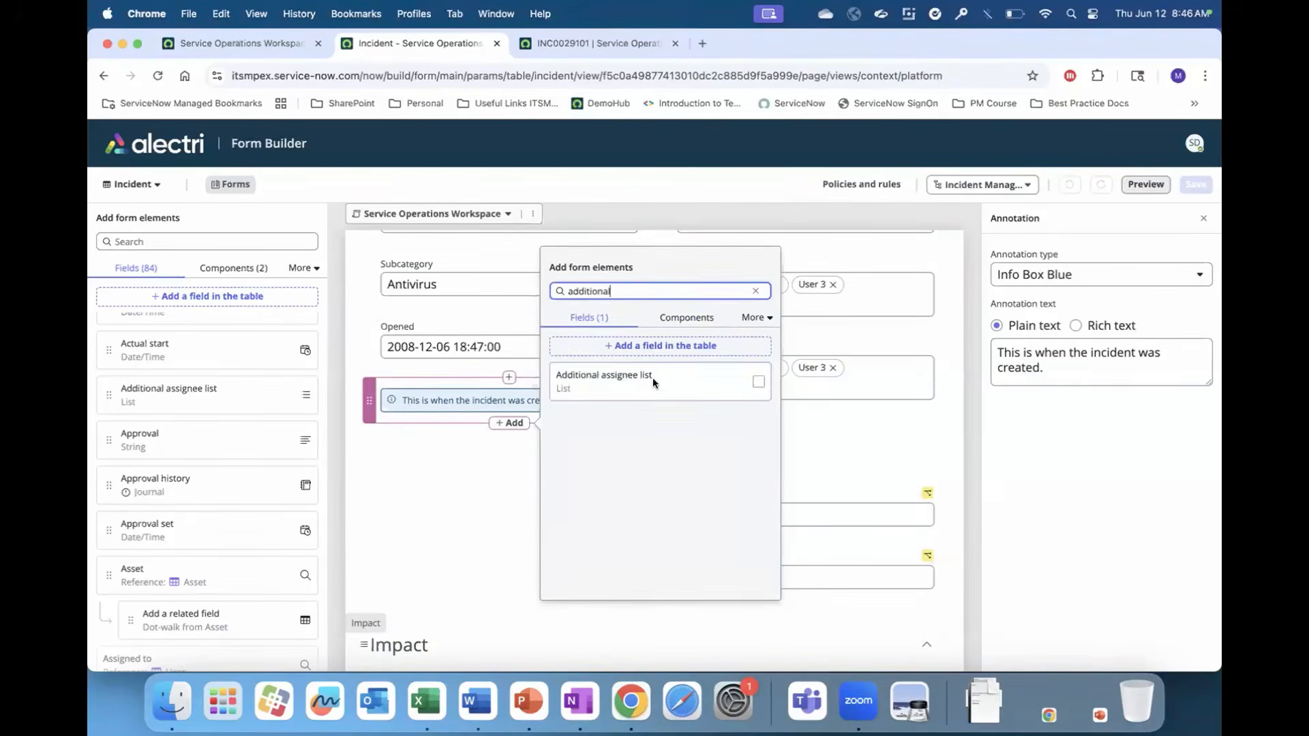
{"action": "left_click", "coordinate": [652, 377]}
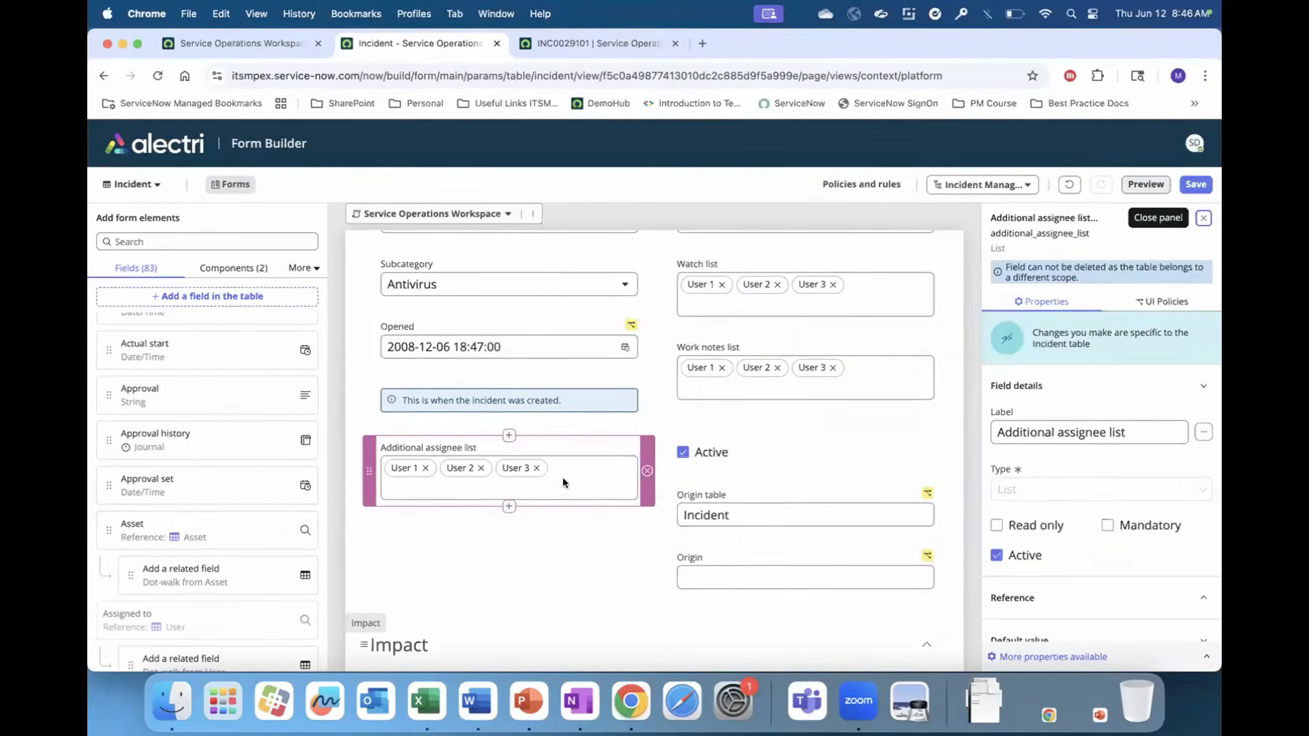
Save the incident form with the added assignee field and open the form's preview
{"action": "left_click", "coordinate": [1077, 432]}
{"action": "scroll", "coordinate": [1077, 432], "scroll_direction": "down", "scroll_amount": 4}
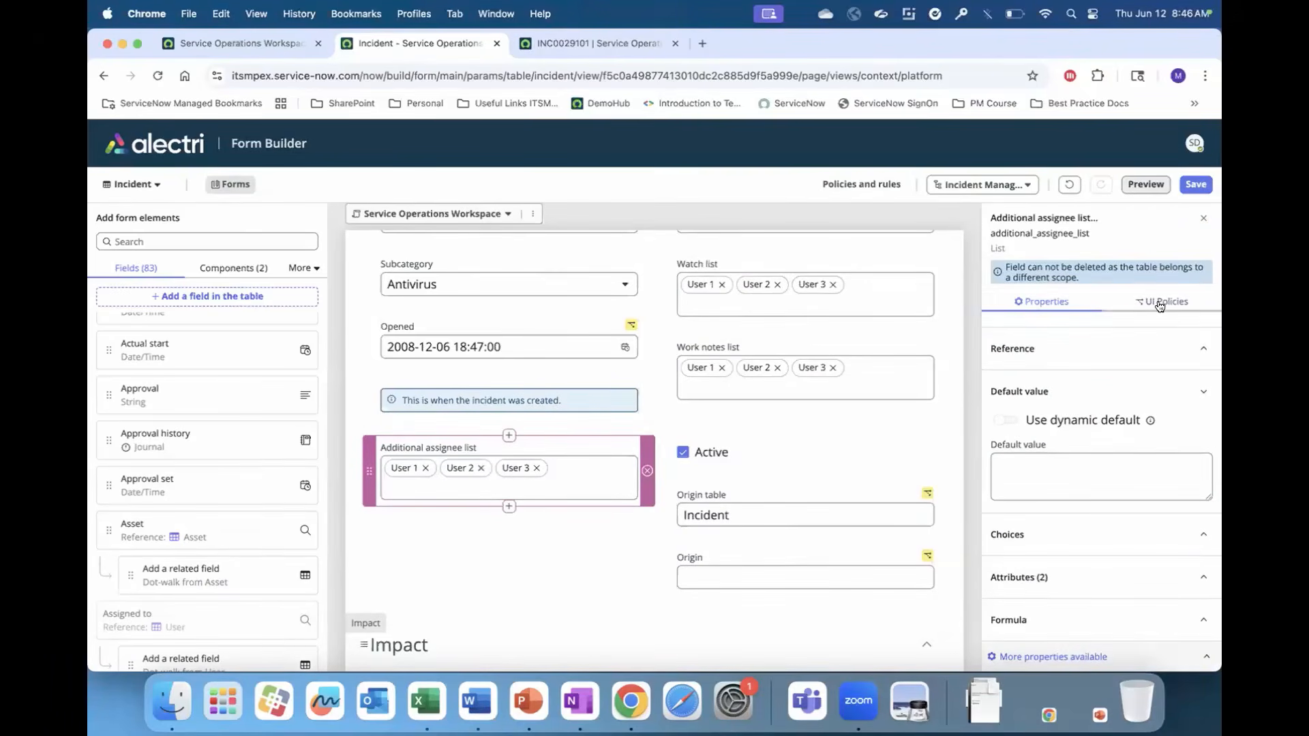
{"action": "left_click", "coordinate": [1196, 184]}
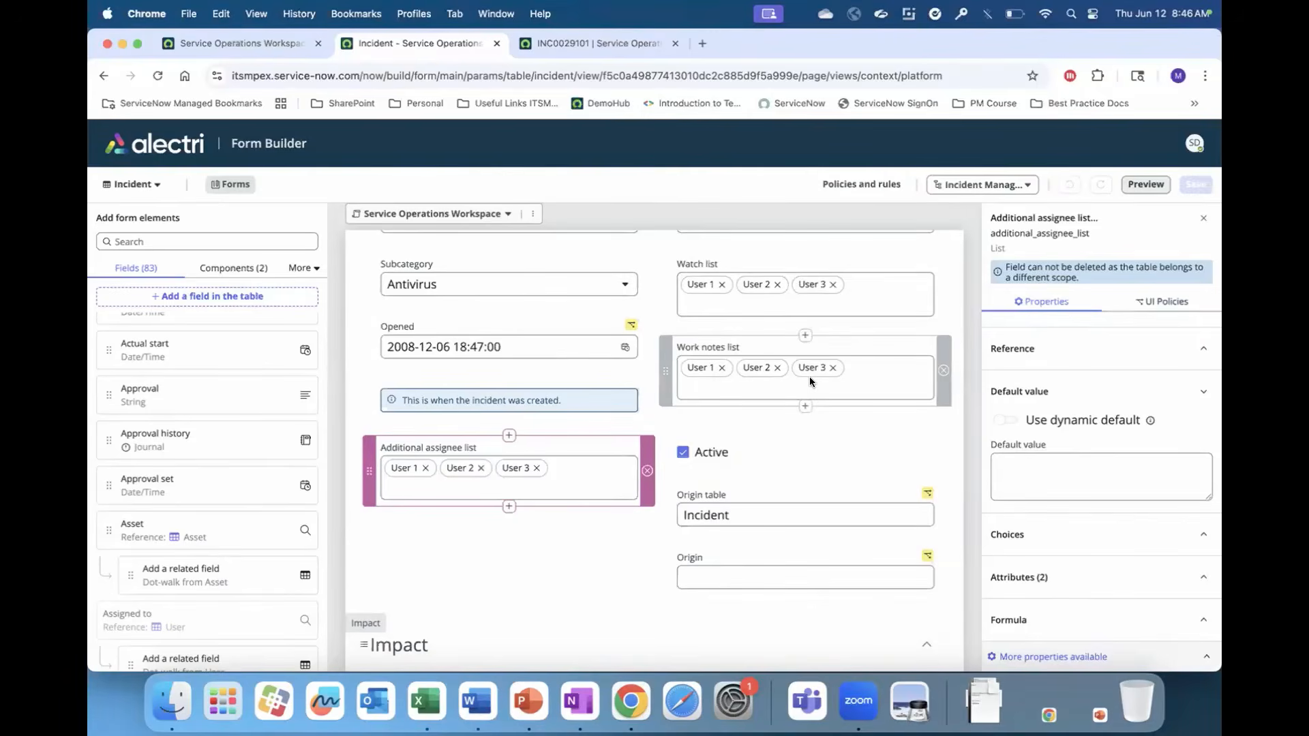
{"action": "left_click", "coordinate": [1139, 184]}
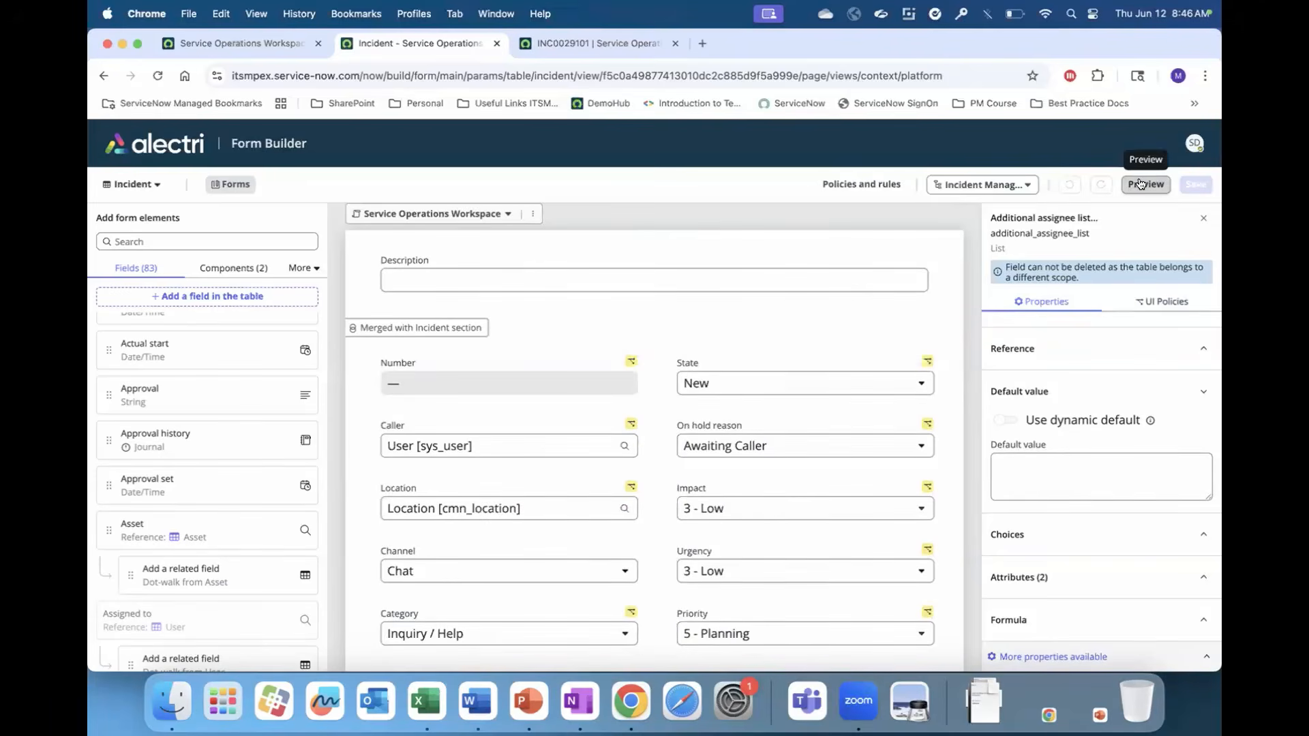
{"action": "left_click", "coordinate": [1139, 184]}
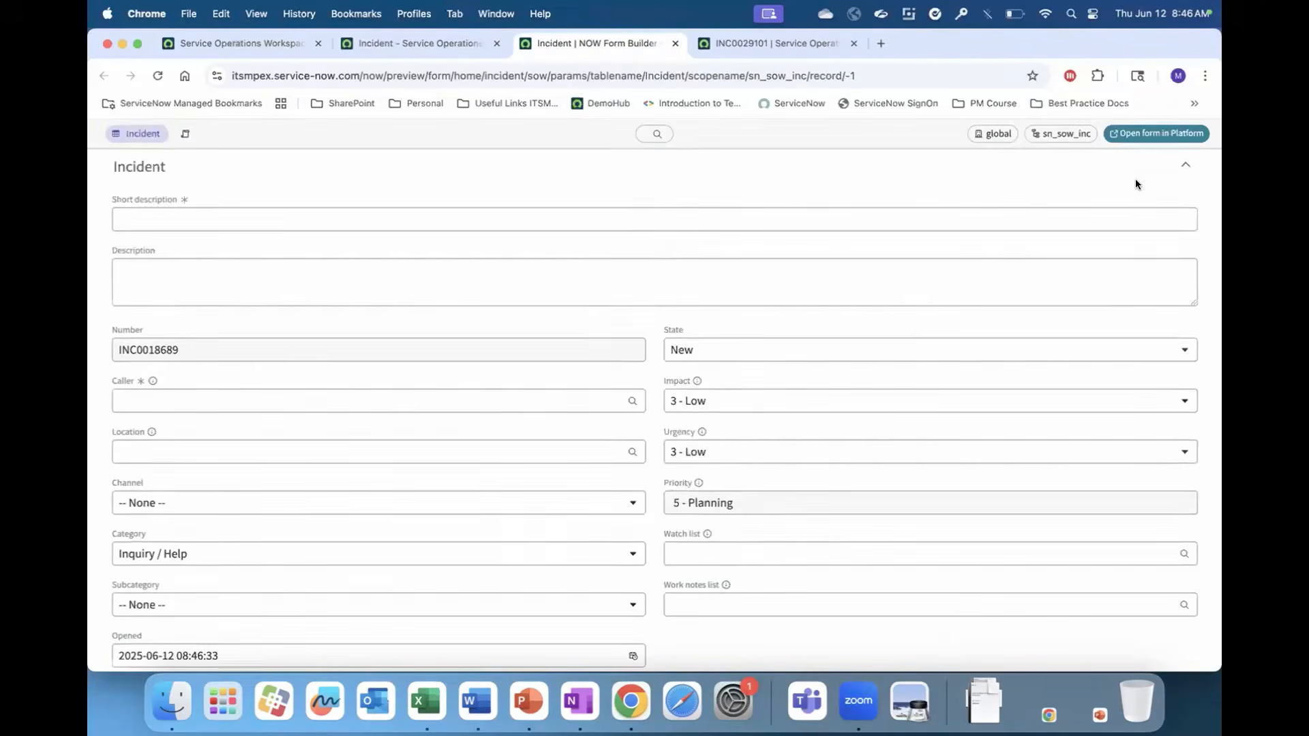
Check the annotation and Additional assignee list field below Opened in the incident form preview and close the preview
{"action": "scroll", "coordinate": [619, 356], "scroll_direction": "down", "scroll_amount": 5}
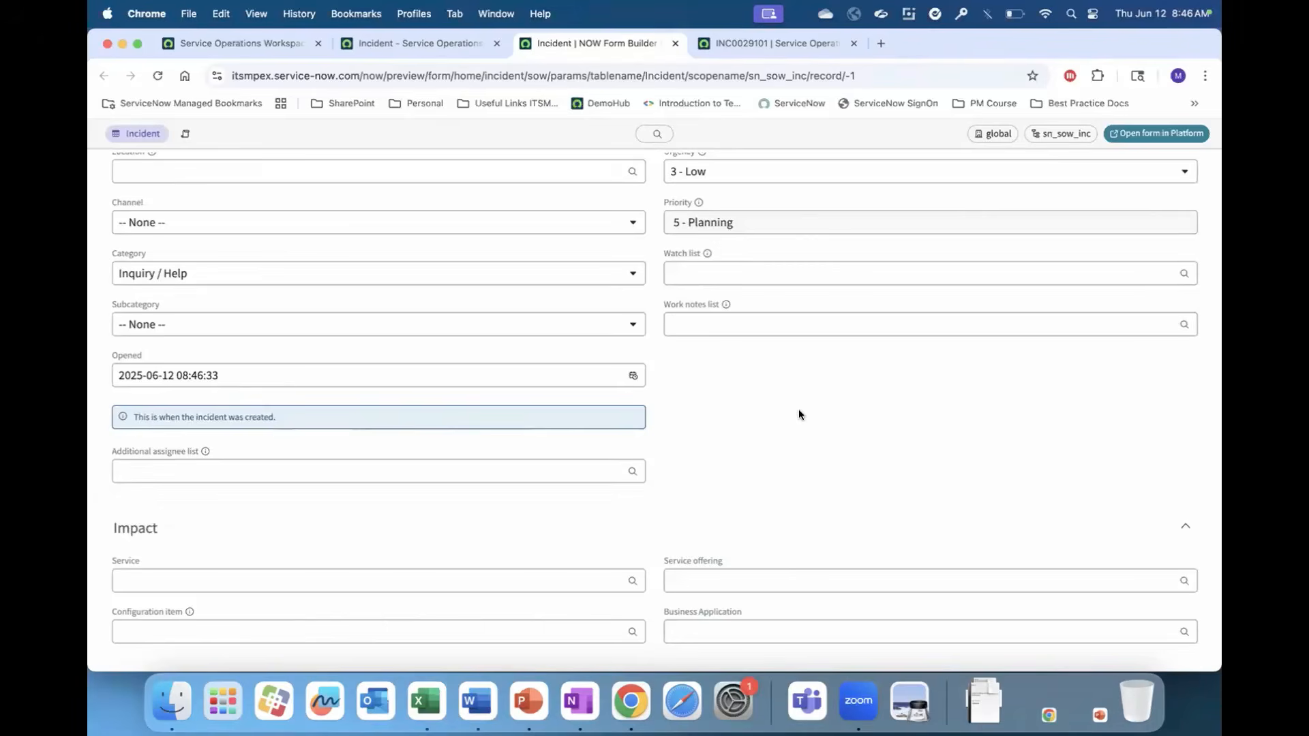
{"action": "scroll", "coordinate": [799, 409], "scroll_direction": "up", "scroll_amount": 5}
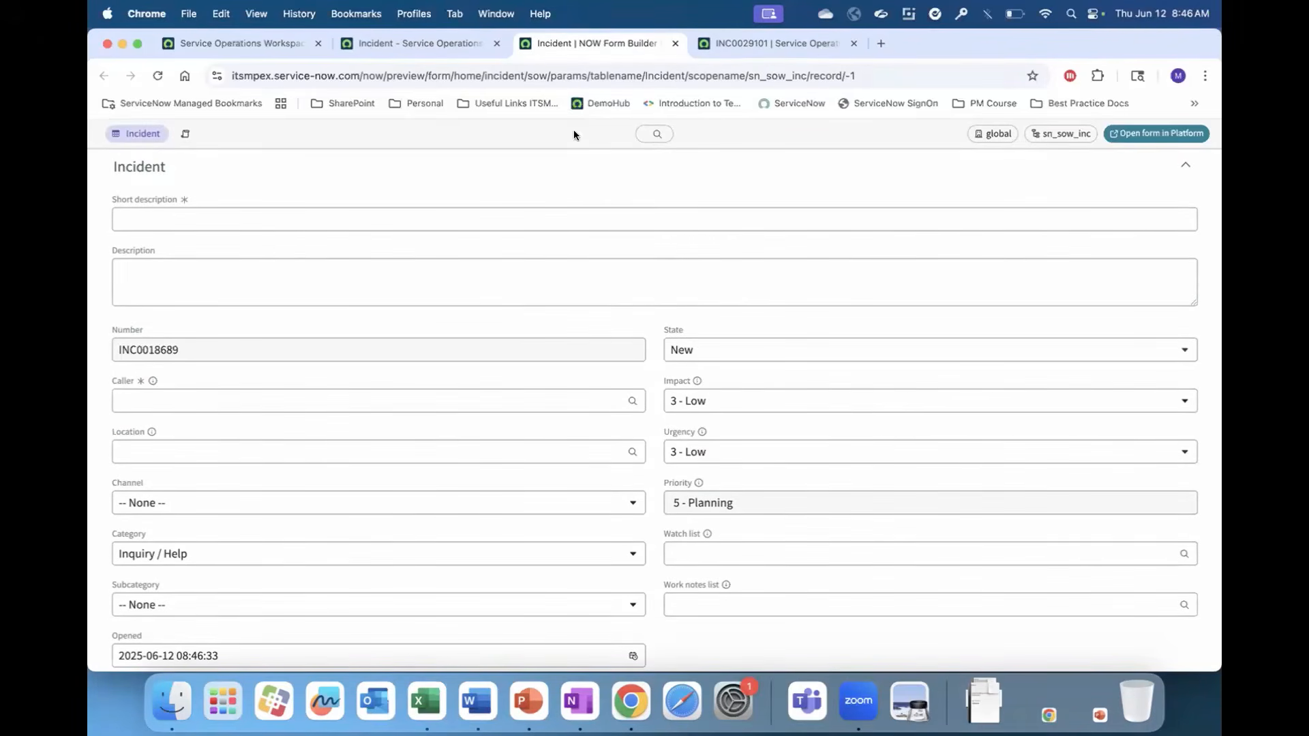
{"action": "left_click", "coordinate": [676, 44]}
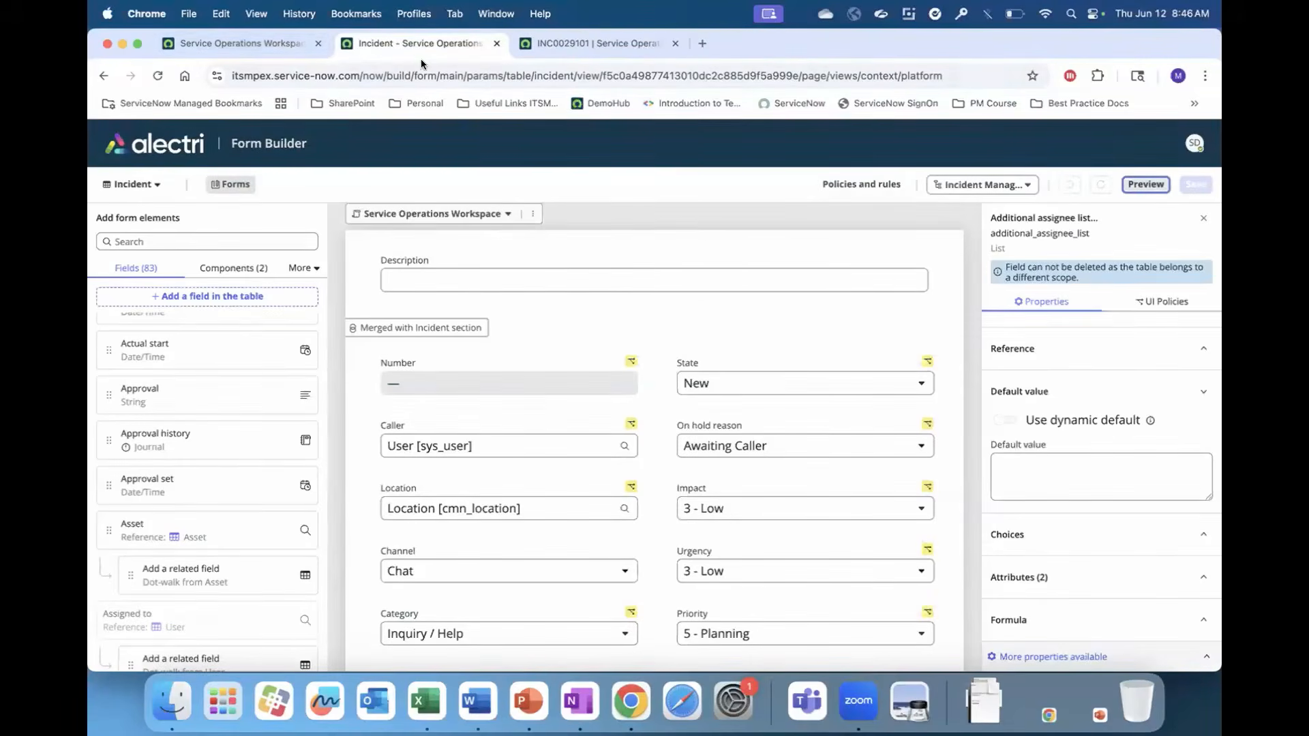
Compare the incident form in Form Builder with the Overview and Details configuration options on the Admin Center's Incident record page
{"action": "left_click", "coordinate": [244, 47]}
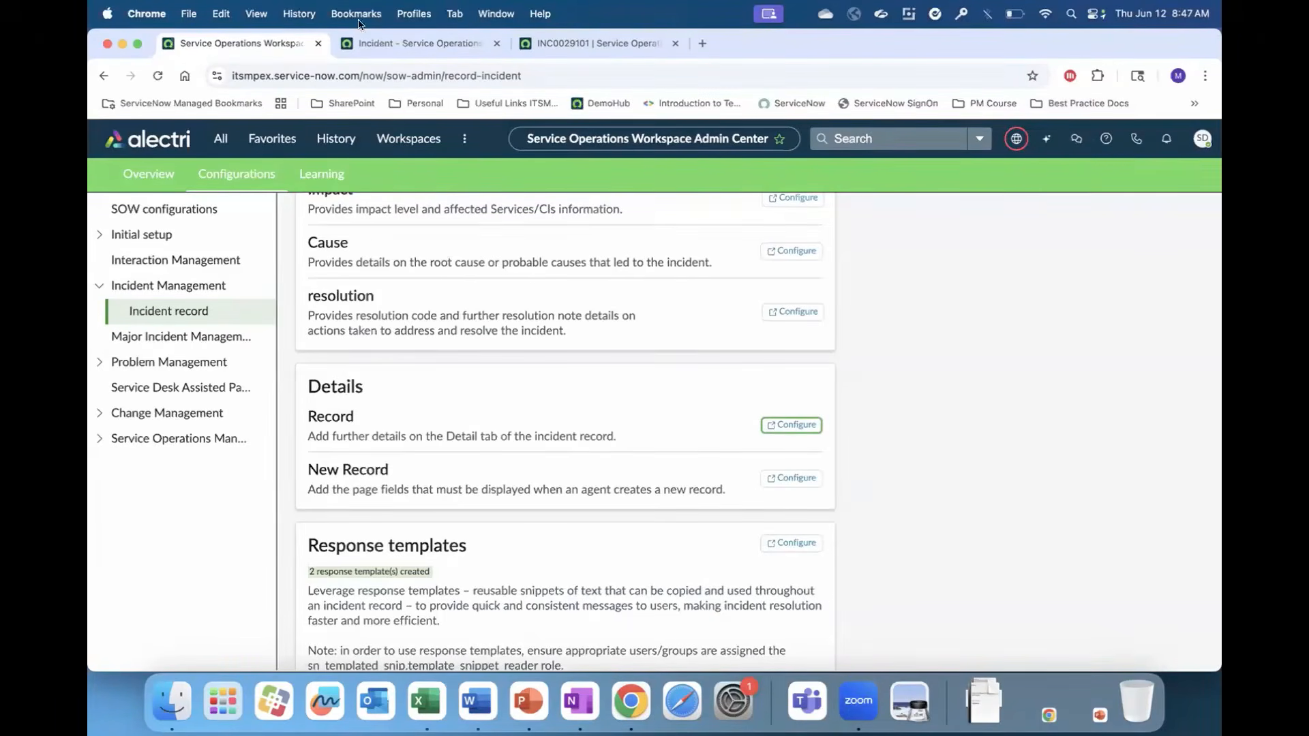
{"action": "left_click", "coordinate": [398, 41]}
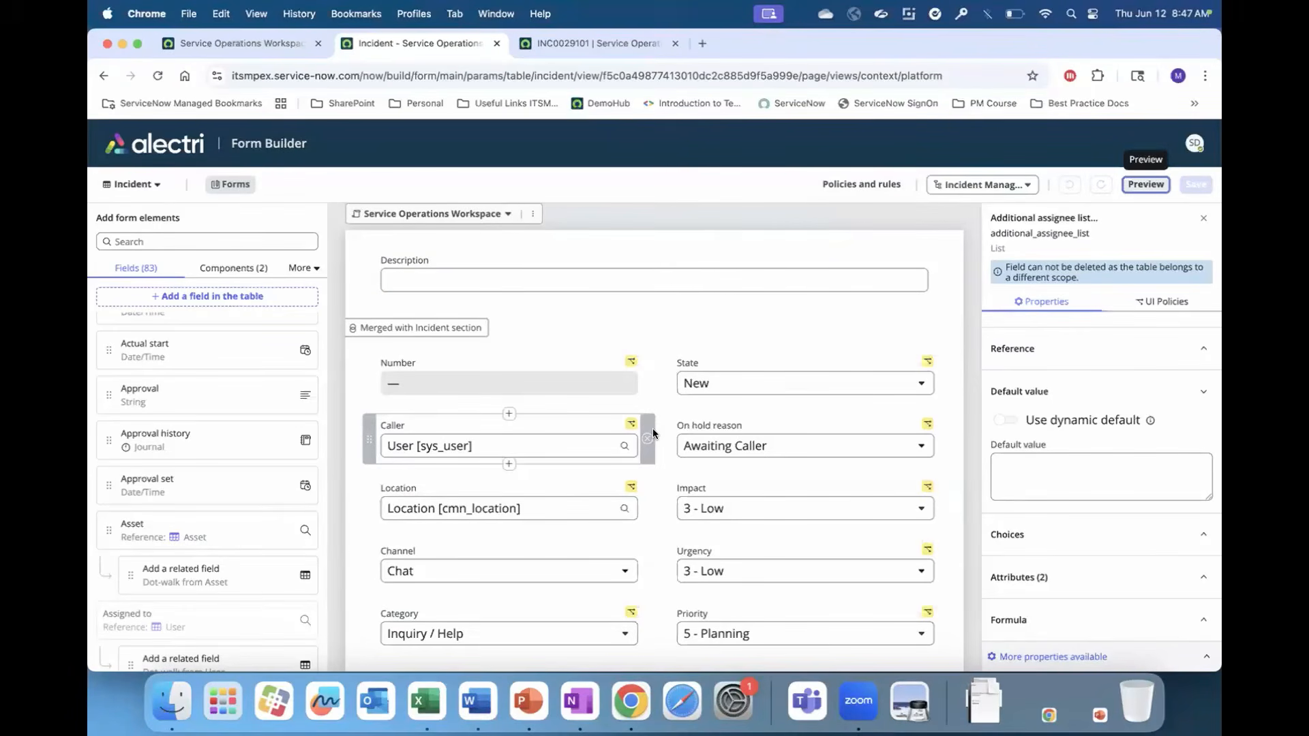
{"action": "scroll", "coordinate": [652, 428], "scroll_direction": "down", "scroll_amount": 1}
{"action": "scroll", "coordinate": [652, 428], "scroll_direction": "up", "scroll_amount": 4}
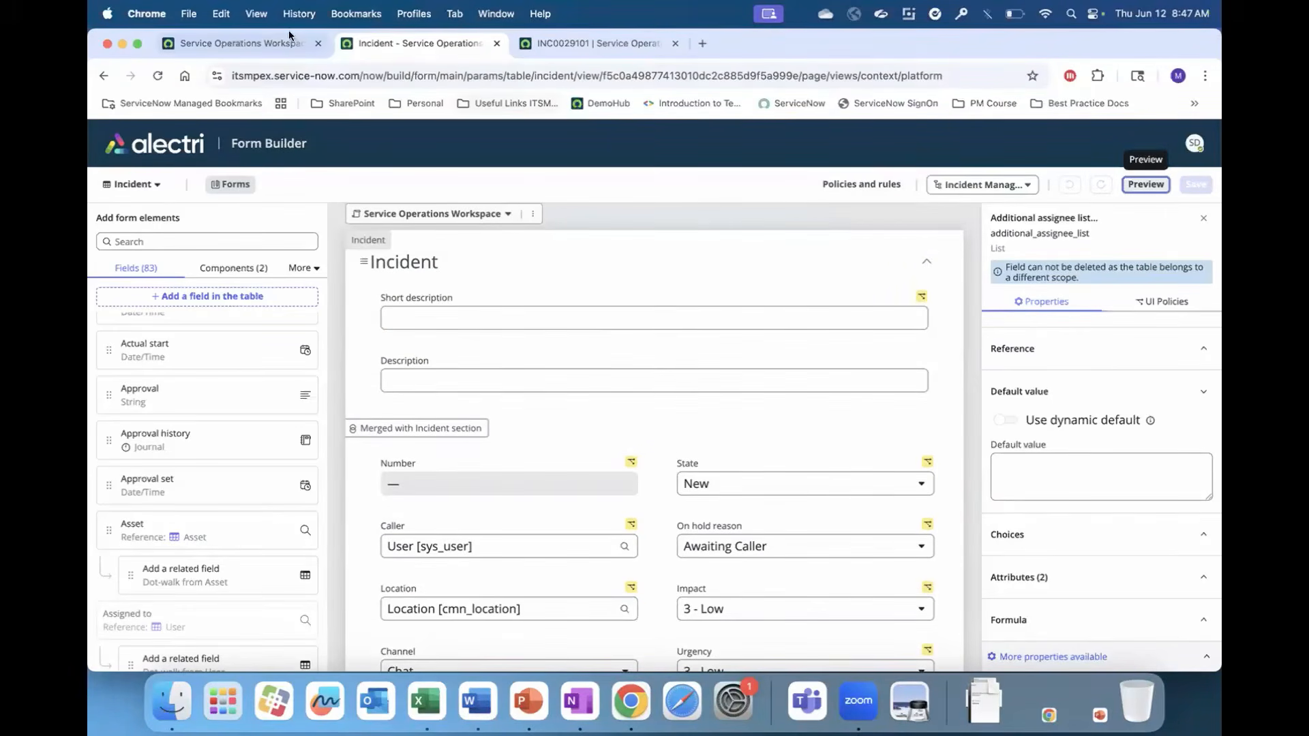
{"action": "left_click", "coordinate": [269, 49]}
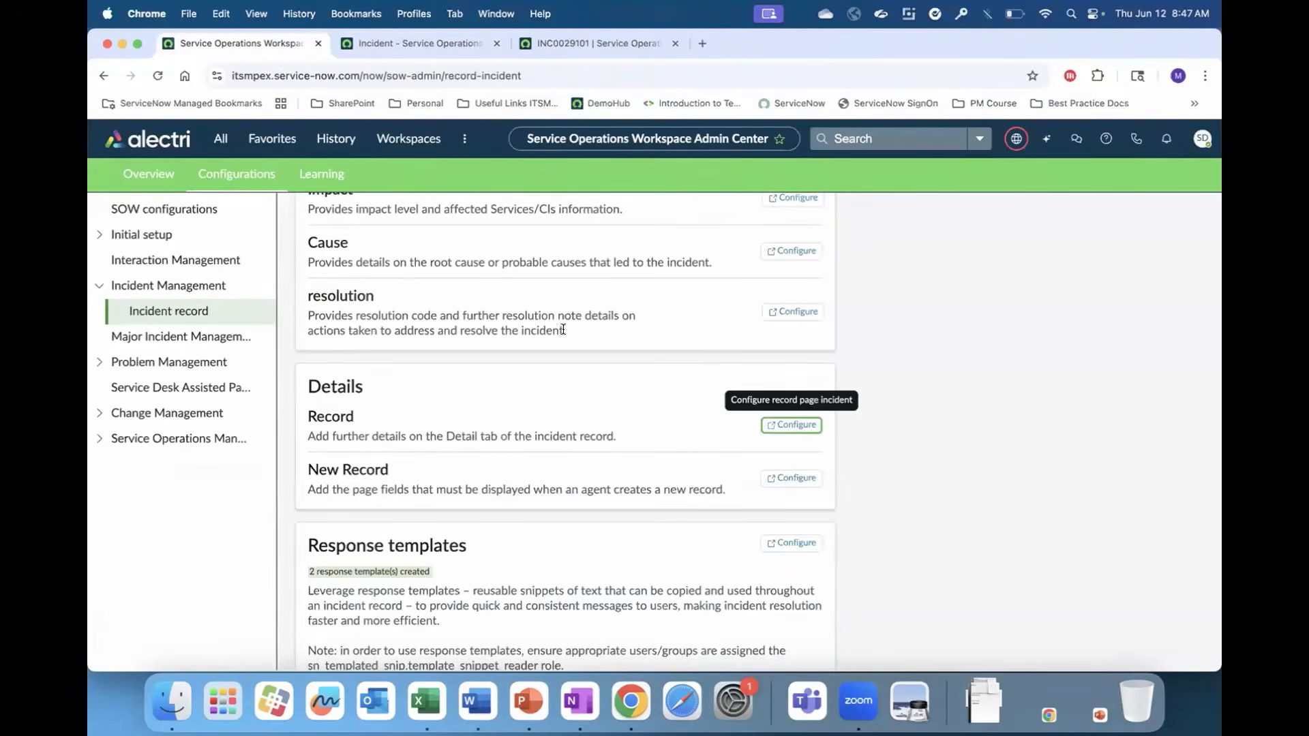
{"action": "scroll", "coordinate": [723, 432], "scroll_direction": "down", "scroll_amount": 1}
{"action": "scroll", "coordinate": [723, 433], "scroll_direction": "up", "scroll_amount": 4}
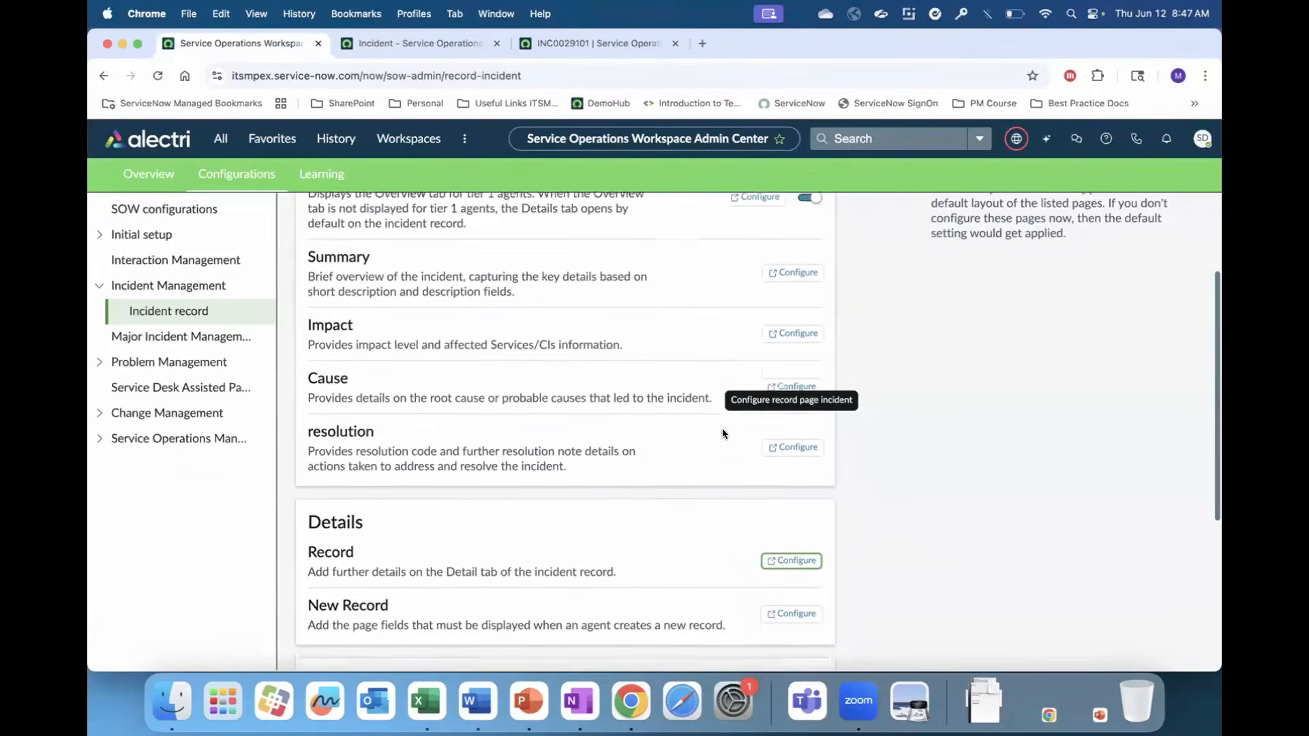
{"action": "scroll", "coordinate": [723, 433], "scroll_direction": "up", "scroll_amount": 1}
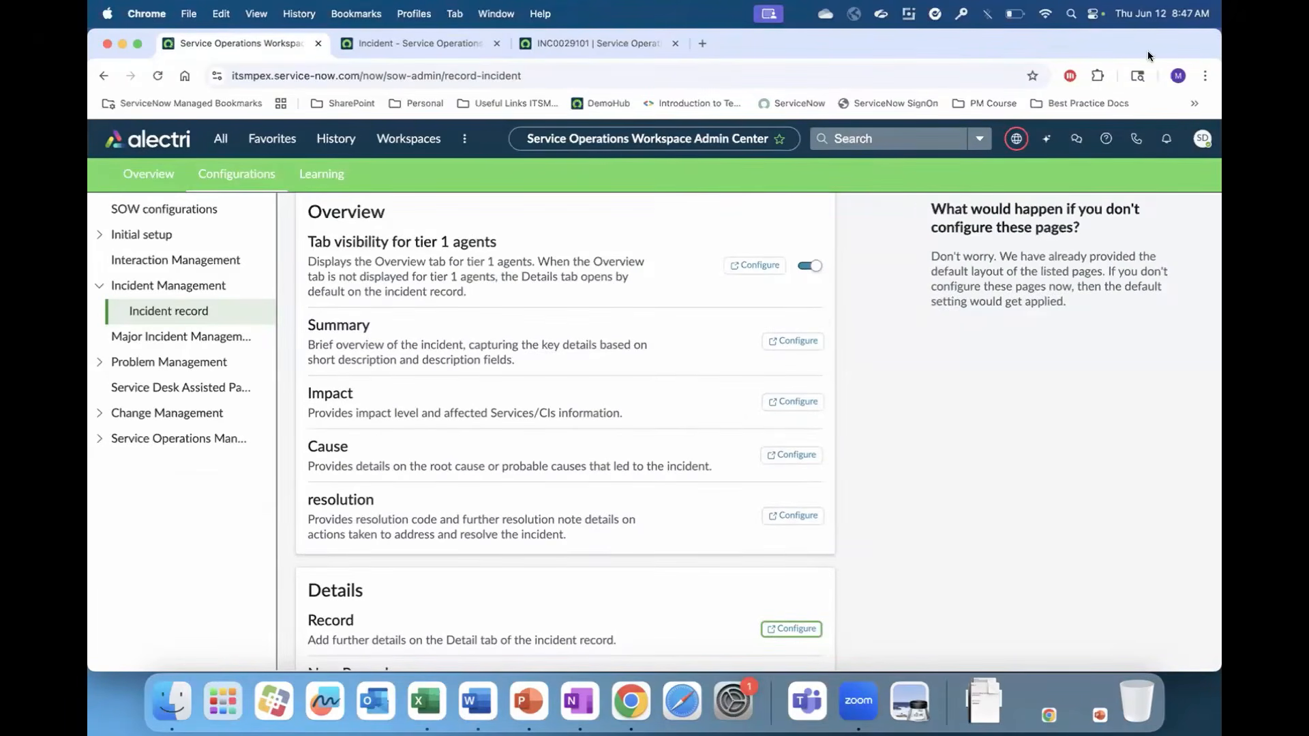
Return to the incident form in Form Builder and look through its available views, keeping the Service Operations Workspace view
{"action": "left_click", "coordinate": [432, 43]}
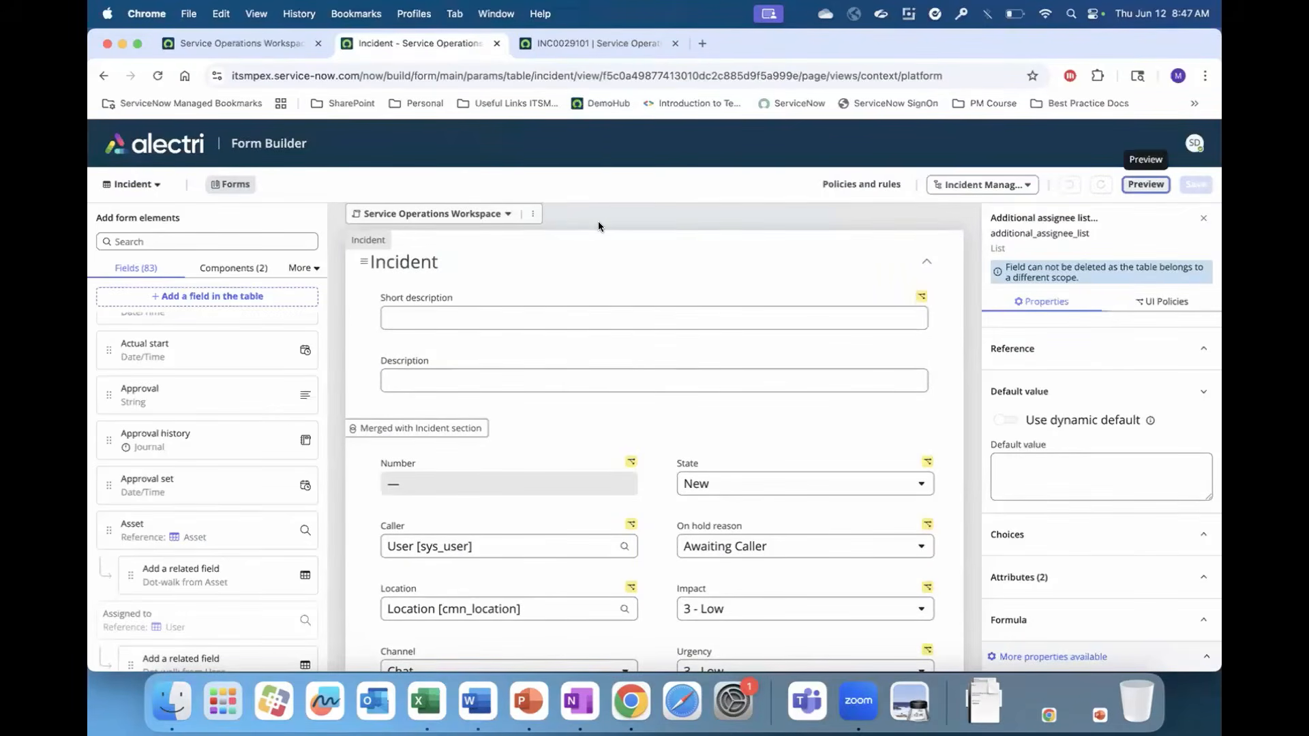
{"action": "left_click", "coordinate": [505, 215]}
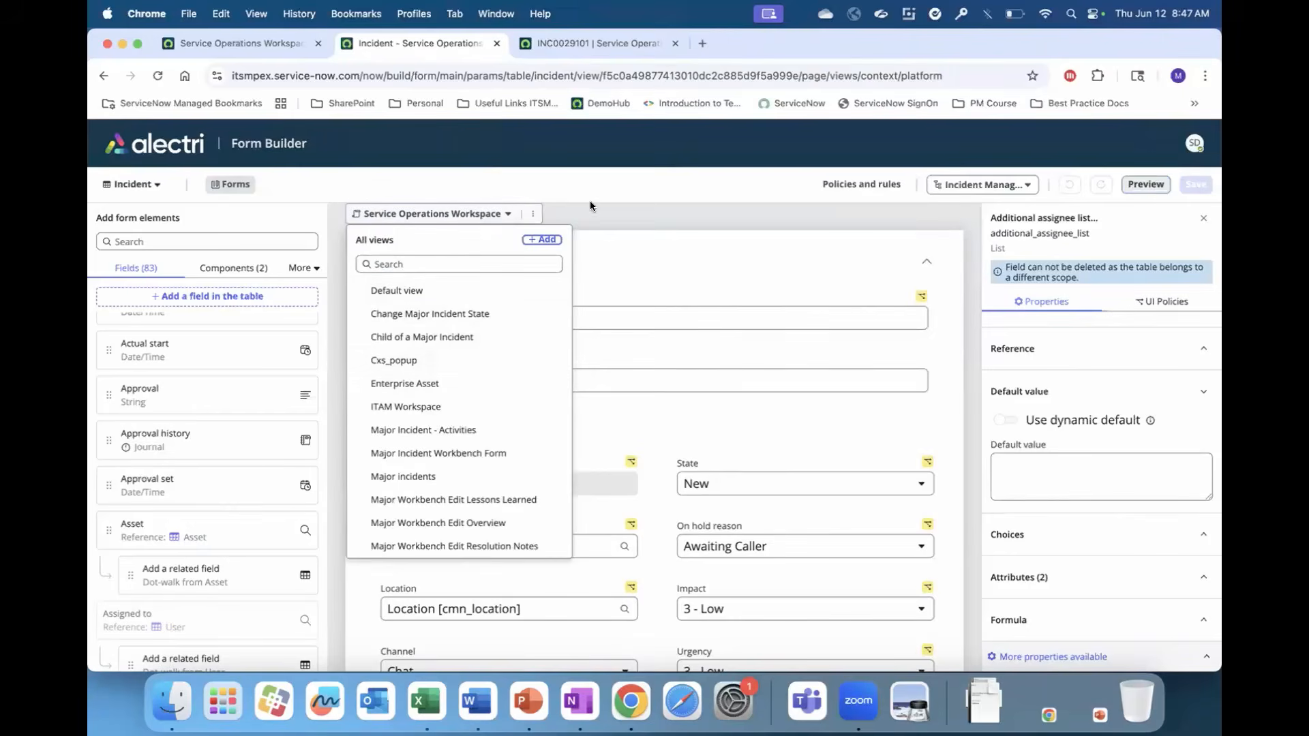
{"action": "left_click", "coordinate": [538, 215]}
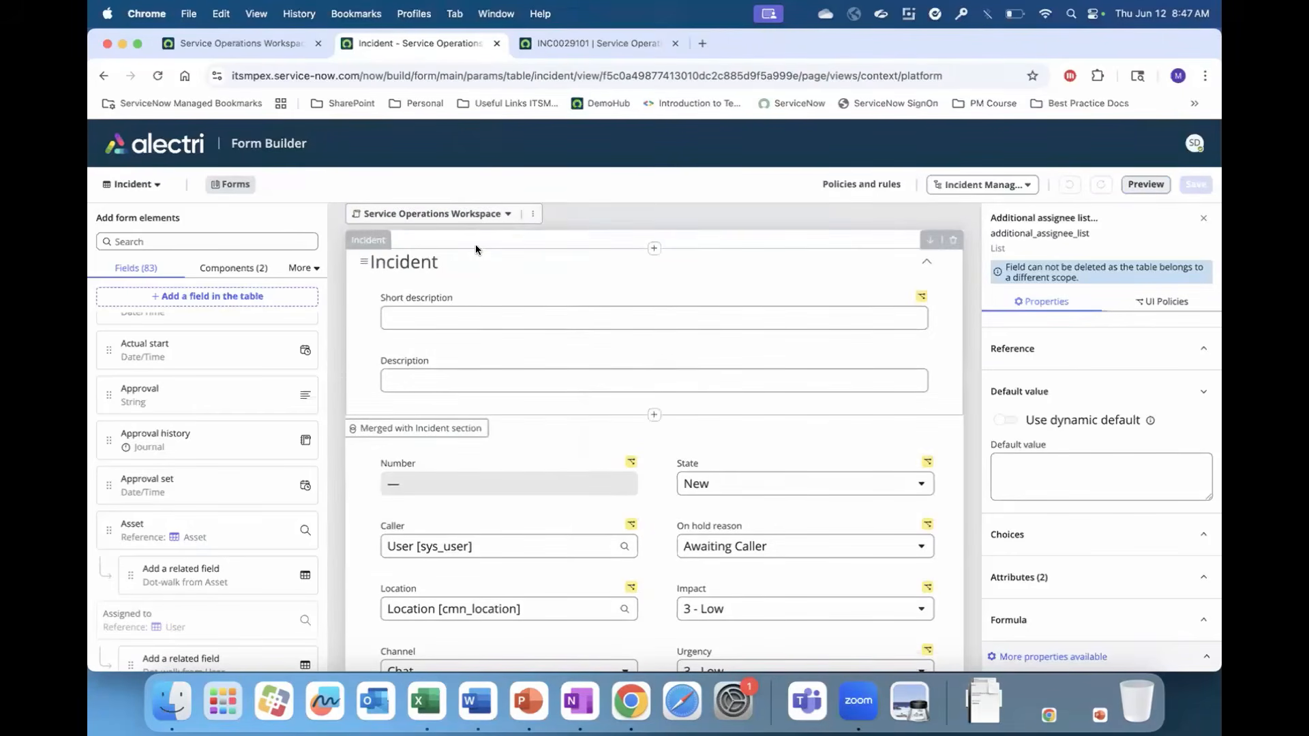